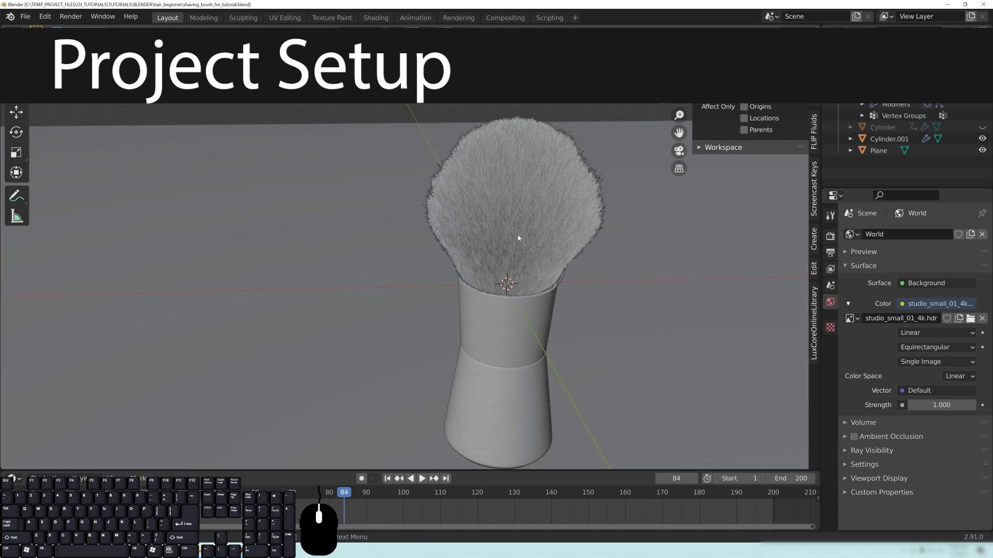
Look over the shaving brush model and its bristles from several sides and distances.
{"action": "mouse_move", "coordinate": [406, 281]}
{"action": "middle_mouse_down"}
{"action": "mouse_move", "coordinate": [439, 298]}
{"action": "mouse_move", "coordinate": [468, 258]}
{"action": "mouse_move", "coordinate": [479, 271]}
{"action": "mouse_move", "coordinate": [451, 265]}
{"action": "mouse_move", "coordinate": [468, 272]}
{"action": "middle_mouse_up"}
{"action": "scroll", "coordinate": [438, 297], "scroll_direction": "down", "scroll_amount": 5}
{"action": "scroll", "coordinate": [481, 268], "scroll_direction": "up", "scroll_amount": 2}
{"action": "scroll", "coordinate": [481, 268], "scroll_direction": "up", "scroll_amount": 2}
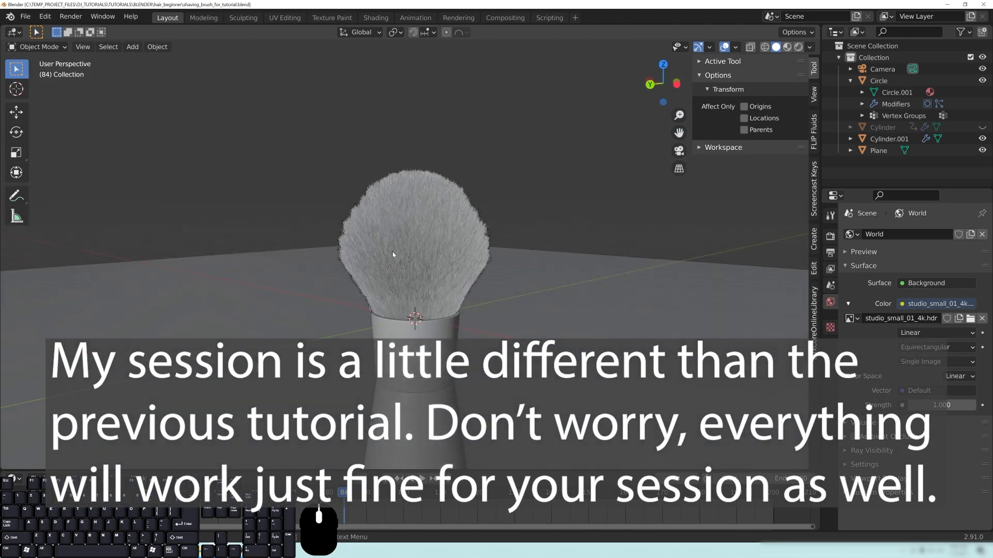
{"action": "mouse_move", "coordinate": [411, 206]}
{"action": "middle_mouse_down"}
{"action": "mouse_move", "coordinate": [473, 266]}
{"action": "mouse_move", "coordinate": [451, 283]}
{"action": "mouse_move", "coordinate": [446, 321]}
{"action": "middle_mouse_up"}
{"action": "middle_click_drag", "start_coordinate": [396, 263], "coordinate": [415, 281]}
{"action": "middle_click_drag", "start_coordinate": [573, 269], "coordinate": [373, 316]}
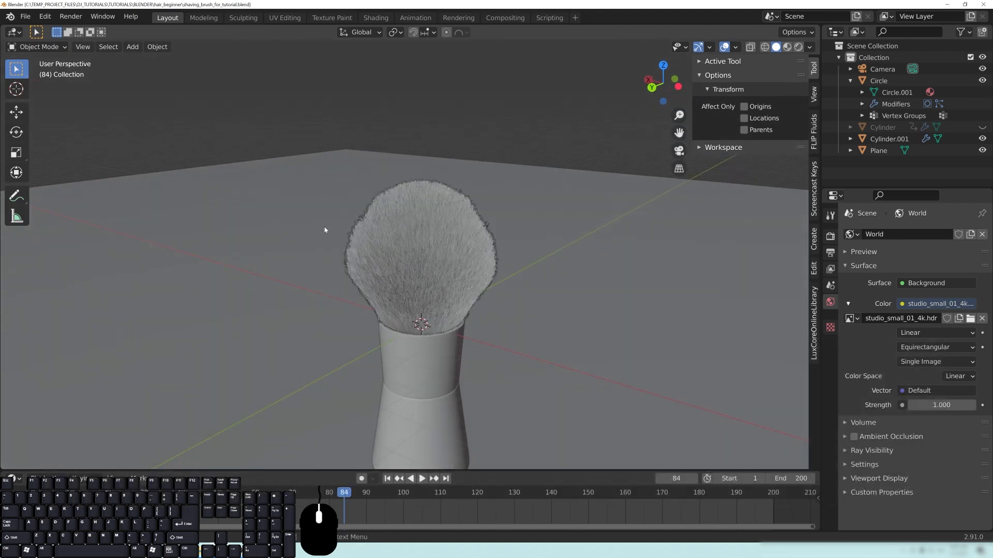
{"action": "mouse_move", "coordinate": [571, 361]}
{"action": "middle_mouse_down"}
{"action": "mouse_move", "coordinate": [560, 253]}
{"action": "mouse_move", "coordinate": [555, 274]}
{"action": "mouse_move", "coordinate": [459, 288]}
{"action": "mouse_move", "coordinate": [444, 287]}
{"action": "mouse_move", "coordinate": [427, 259]}
{"action": "mouse_move", "coordinate": [554, 239]}
{"action": "mouse_move", "coordinate": [607, 250]}
{"action": "mouse_move", "coordinate": [606, 259]}
{"action": "middle_mouse_up"}
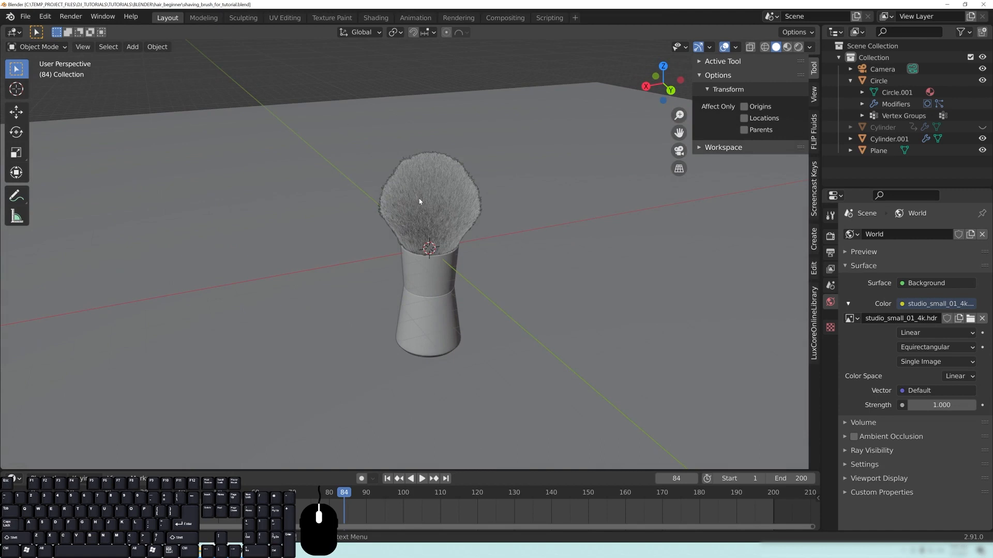
{"action": "mouse_move", "coordinate": [468, 253]}
{"action": "middle_mouse_down"}
{"action": "mouse_move", "coordinate": [458, 232]}
{"action": "mouse_move", "coordinate": [325, 238]}
{"action": "mouse_move", "coordinate": [475, 269]}
{"action": "mouse_move", "coordinate": [541, 305]}
{"action": "mouse_move", "coordinate": [413, 259]}
{"action": "mouse_move", "coordinate": [452, 231]}
{"action": "mouse_move", "coordinate": [499, 238]}
{"action": "middle_mouse_up"}
{"action": "scroll", "coordinate": [366, 222], "scroll_direction": "up", "scroll_amount": 3}
{"action": "middle_click_drag", "start_coordinate": [365, 222], "coordinate": [496, 281]}
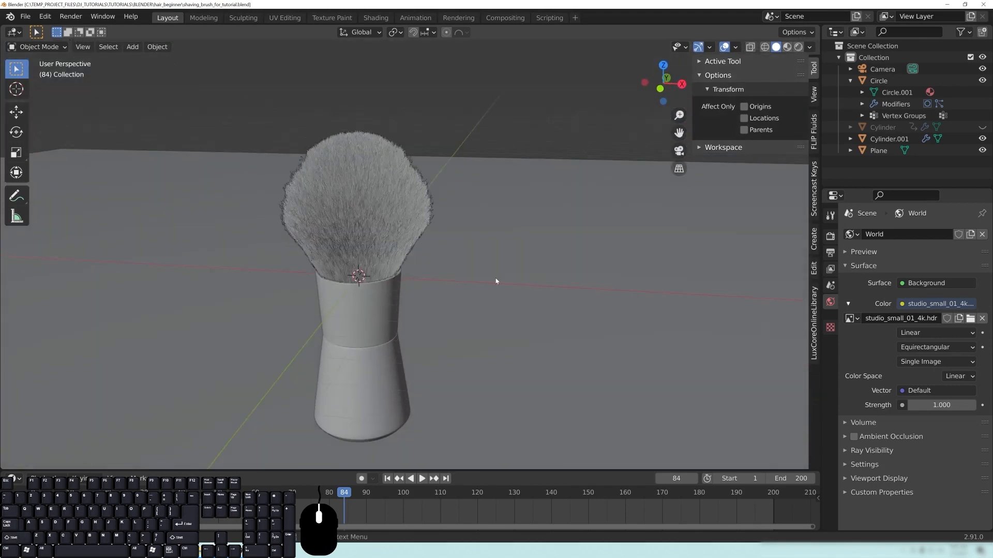
{"action": "scroll", "coordinate": [556, 247], "scroll_direction": "down", "scroll_amount": 2}
{"action": "middle_click_drag", "start_coordinate": [556, 246], "coordinate": [411, 247]}
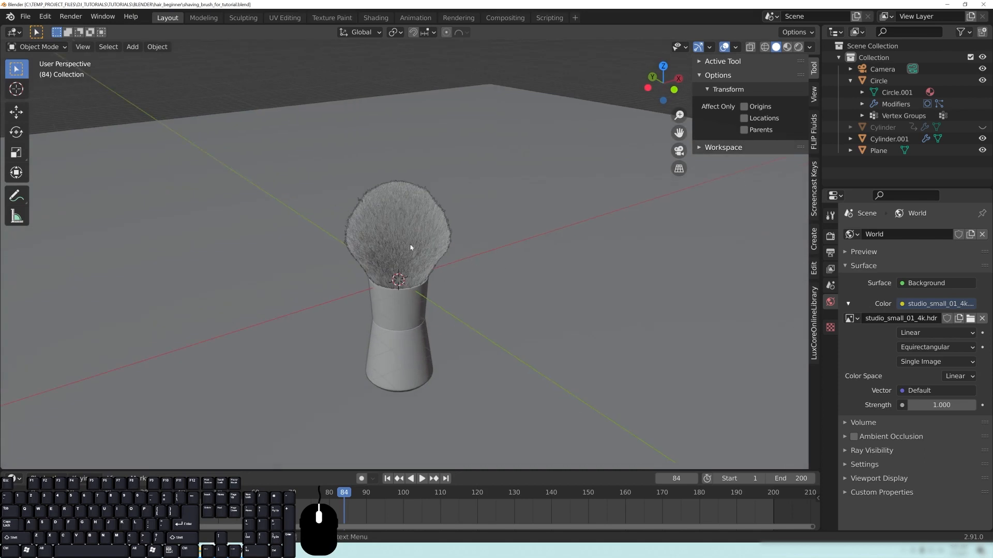
{"action": "mouse_move", "coordinate": [395, 198]}
{"action": "middle_mouse_down"}
{"action": "mouse_move", "coordinate": [408, 245]}
{"action": "mouse_move", "coordinate": [402, 182]}
{"action": "mouse_move", "coordinate": [405, 235]}
{"action": "mouse_move", "coordinate": [512, 295]}
{"action": "middle_mouse_up"}
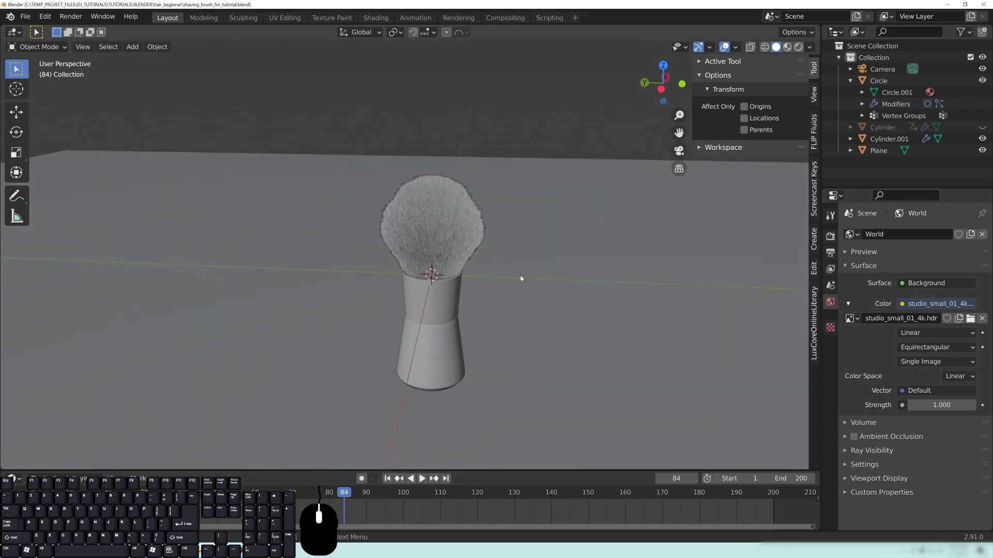
{"action": "scroll", "coordinate": [472, 247], "scroll_direction": "up", "scroll_amount": 3}
{"action": "middle_click_drag", "start_coordinate": [442, 235], "coordinate": [513, 246]}
{"action": "mouse_move", "coordinate": [439, 236]}
{"action": "middle_mouse_down"}
{"action": "mouse_move", "coordinate": [539, 295]}
{"action": "mouse_move", "coordinate": [506, 246]}
{"action": "mouse_move", "coordinate": [519, 282]}
{"action": "middle_mouse_up"}
{"action": "scroll", "coordinate": [533, 294], "scroll_direction": "down", "scroll_amount": 3}
{"action": "key", "text": "z"}
{"action": "mouse_move", "coordinate": [632, 310]}
{"action": "middle_mouse_down"}
{"action": "mouse_move", "coordinate": [526, 290]}
{"action": "mouse_move", "coordinate": [519, 269]}
{"action": "middle_mouse_up"}
Set the scene's render engine to LuxCore.
{"action": "left_click", "coordinate": [855, 266]}
{"action": "left_click", "coordinate": [883, 264]}
{"action": "left_click", "coordinate": [830, 236]}
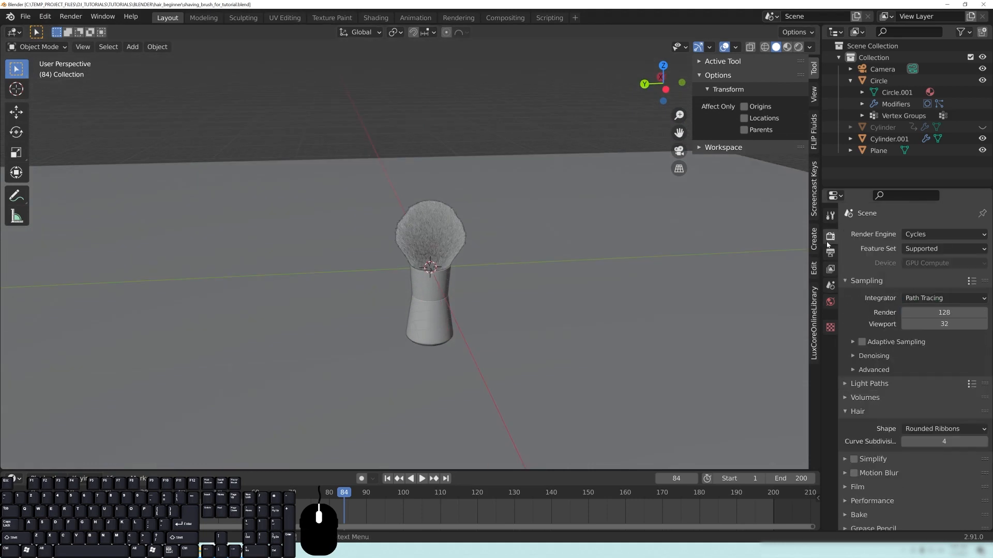
{"action": "left_click", "coordinate": [916, 238]}
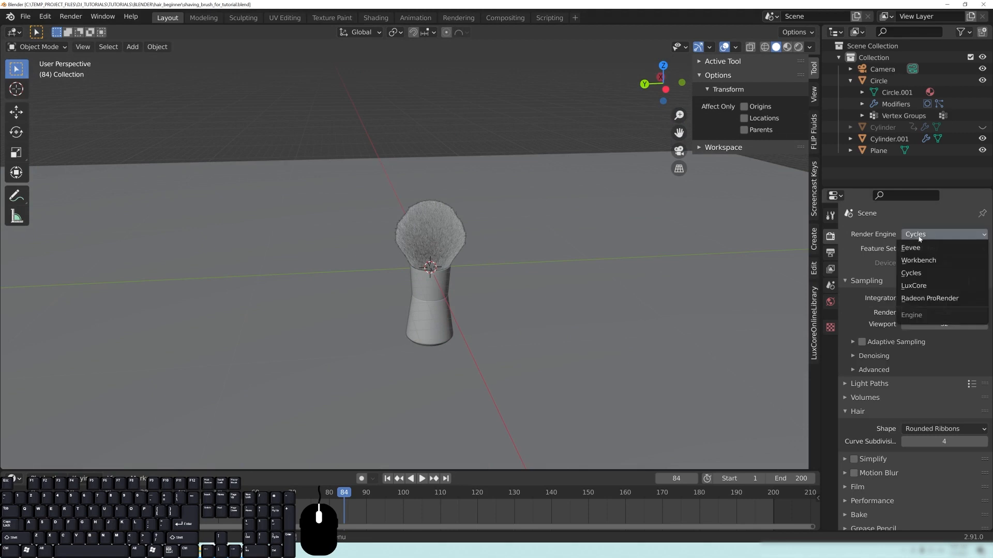
{"action": "left_click", "coordinate": [923, 286]}
{"action": "middle_click_drag", "start_coordinate": [525, 244], "coordinate": [449, 245]}
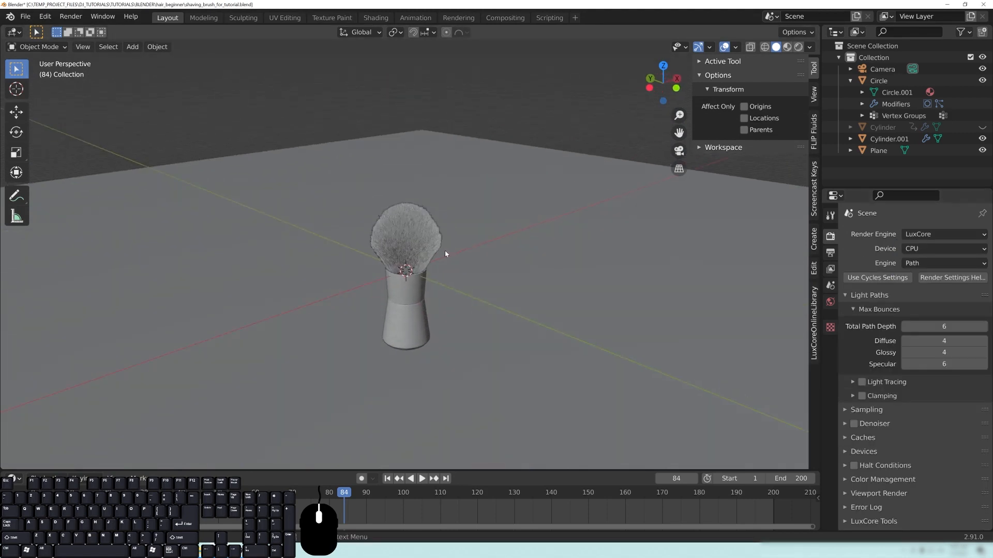
{"action": "middle_click_drag", "start_coordinate": [548, 264], "coordinate": [471, 267]}
{"action": "scroll", "coordinate": [471, 265], "scroll_direction": "up", "scroll_amount": 2}
{"action": "mouse_move", "coordinate": [398, 228]}
{"action": "middle_mouse_down"}
{"action": "mouse_move", "coordinate": [508, 220]}
{"action": "mouse_move", "coordinate": [482, 228]}
{"action": "mouse_move", "coordinate": [433, 277]}
{"action": "mouse_move", "coordinate": [477, 247]}
{"action": "middle_mouse_up"}
{"action": "mouse_move", "coordinate": [420, 217]}
{"action": "middle_mouse_down"}
{"action": "mouse_move", "coordinate": [500, 254]}
{"action": "mouse_move", "coordinate": [537, 257]}
{"action": "middle_mouse_up"}
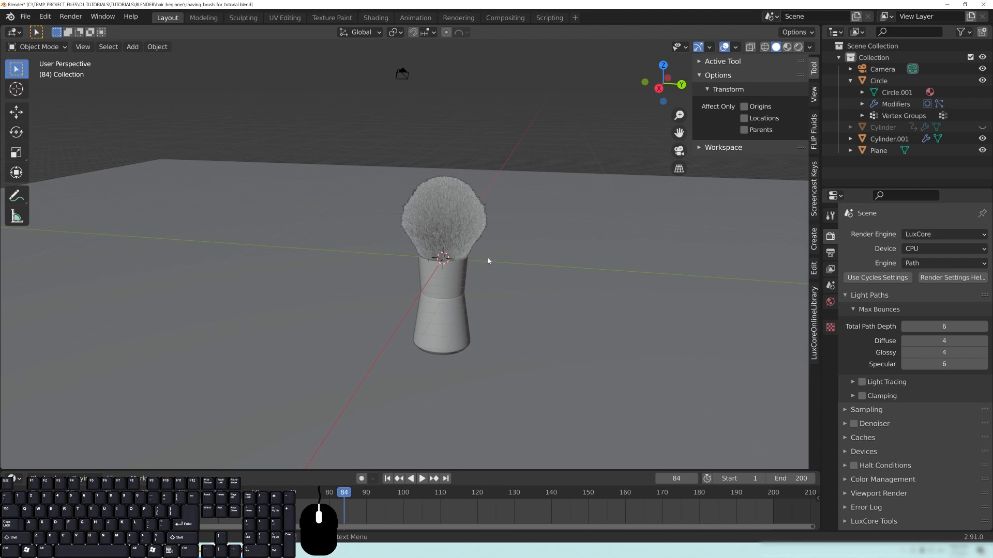
{"action": "mouse_move", "coordinate": [508, 243]}
{"action": "middle_mouse_down"}
{"action": "mouse_move", "coordinate": [486, 239]}
{"action": "mouse_move", "coordinate": [556, 280]}
{"action": "mouse_move", "coordinate": [490, 266]}
{"action": "mouse_move", "coordinate": [538, 279]}
{"action": "mouse_move", "coordinate": [478, 284]}
{"action": "middle_mouse_up"}
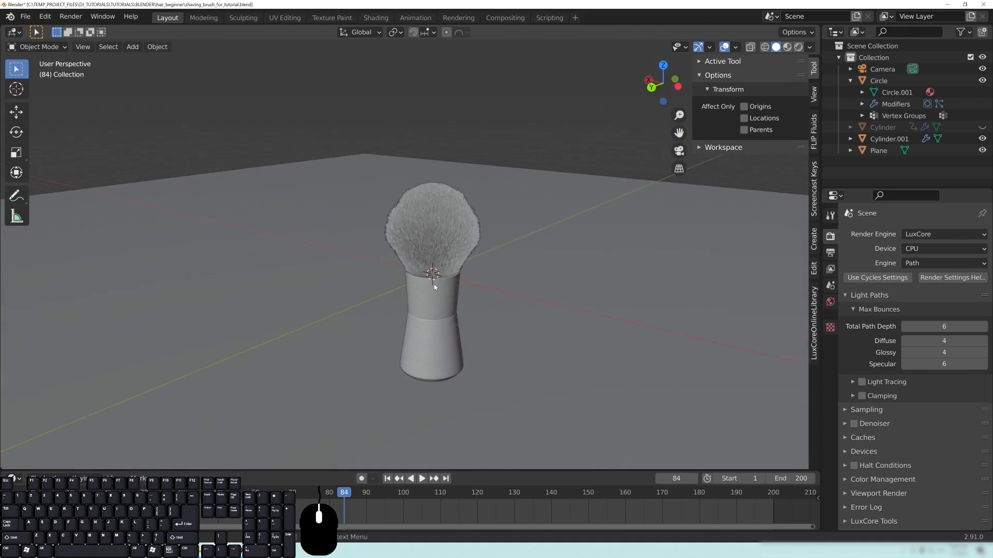
{"action": "mouse_move", "coordinate": [437, 251]}
{"action": "middle_mouse_down"}
{"action": "mouse_move", "coordinate": [445, 264]}
{"action": "mouse_move", "coordinate": [412, 261]}
{"action": "mouse_move", "coordinate": [407, 274]}
{"action": "mouse_move", "coordinate": [448, 249]}
{"action": "mouse_move", "coordinate": [437, 266]}
{"action": "mouse_move", "coordinate": [471, 253]}
{"action": "middle_mouse_up"}
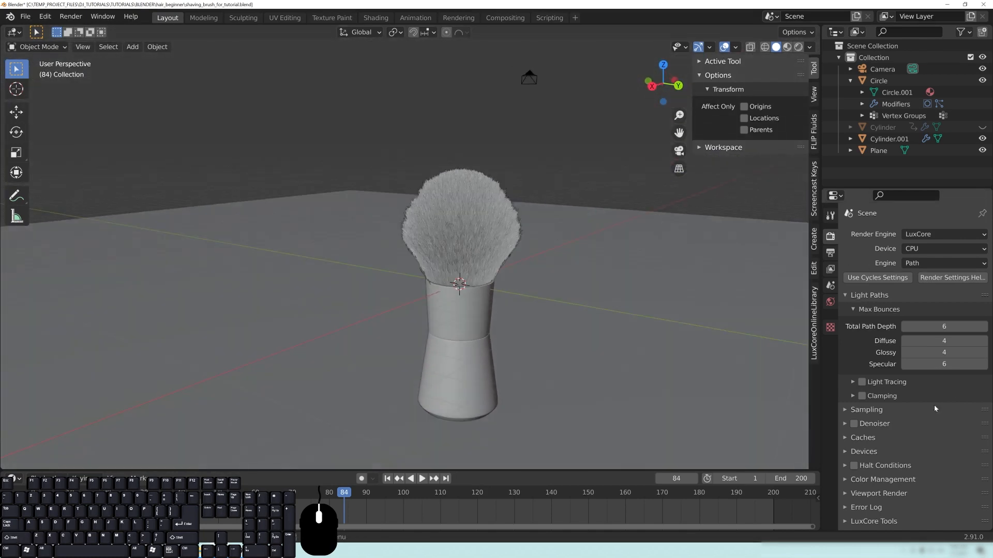
In the viewport render settings, turn off the denoiser and set the device to GPU.
{"action": "left_click", "coordinate": [868, 295]}
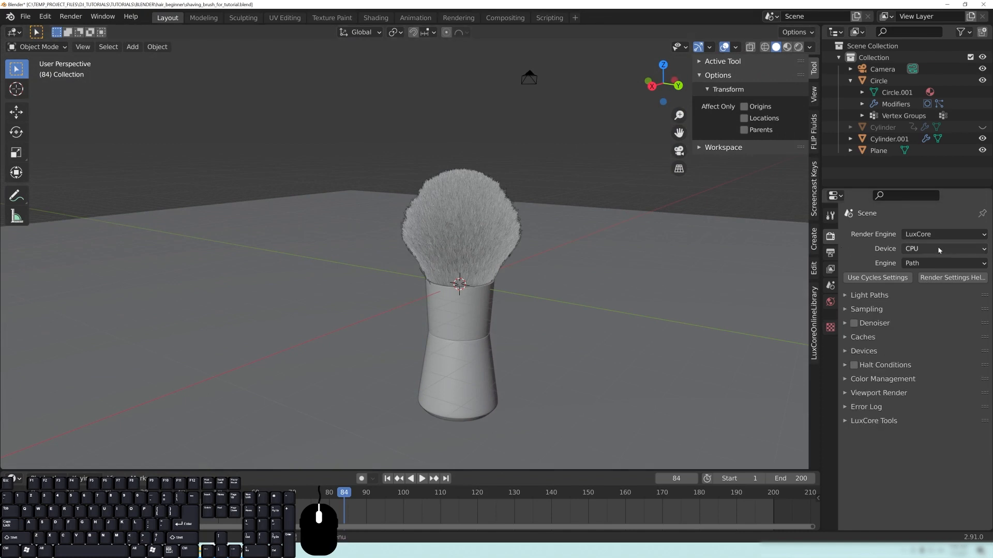
{"action": "left_click", "coordinate": [860, 394]}
{"action": "left_click", "coordinate": [931, 410]}
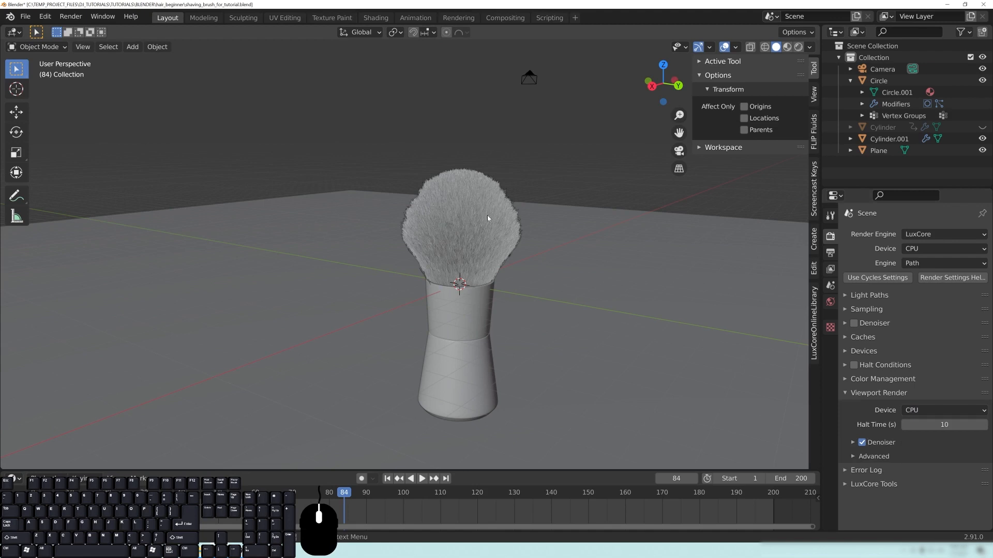
{"action": "mouse_move", "coordinate": [520, 230]}
{"action": "middle_mouse_down"}
{"action": "mouse_move", "coordinate": [505, 261]}
{"action": "mouse_move", "coordinate": [572, 306]}
{"action": "mouse_move", "coordinate": [421, 295]}
{"action": "mouse_move", "coordinate": [367, 227]}
{"action": "mouse_move", "coordinate": [451, 309]}
{"action": "mouse_move", "coordinate": [286, 111]}
{"action": "middle_mouse_up"}
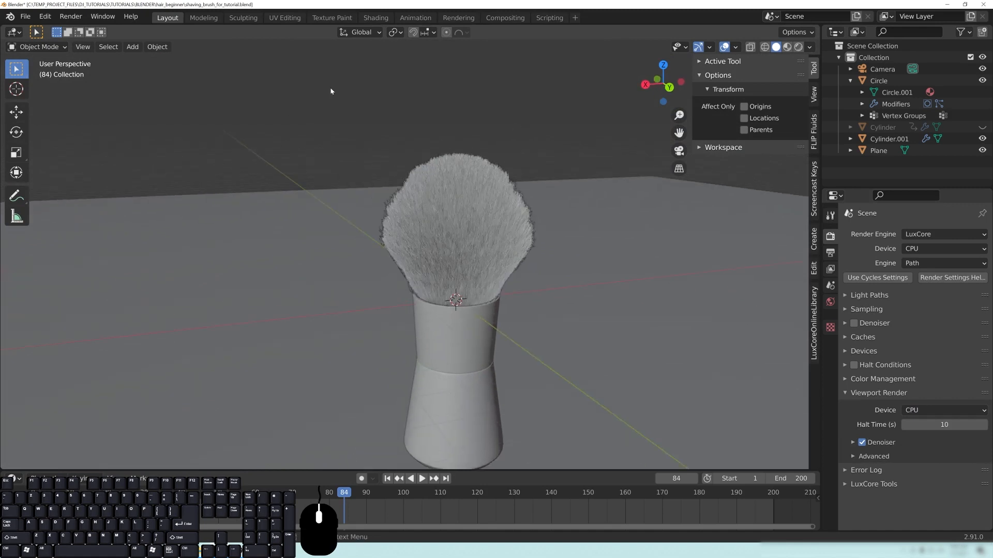
{"action": "middle_click_drag", "start_coordinate": [386, 164], "coordinate": [499, 264]}
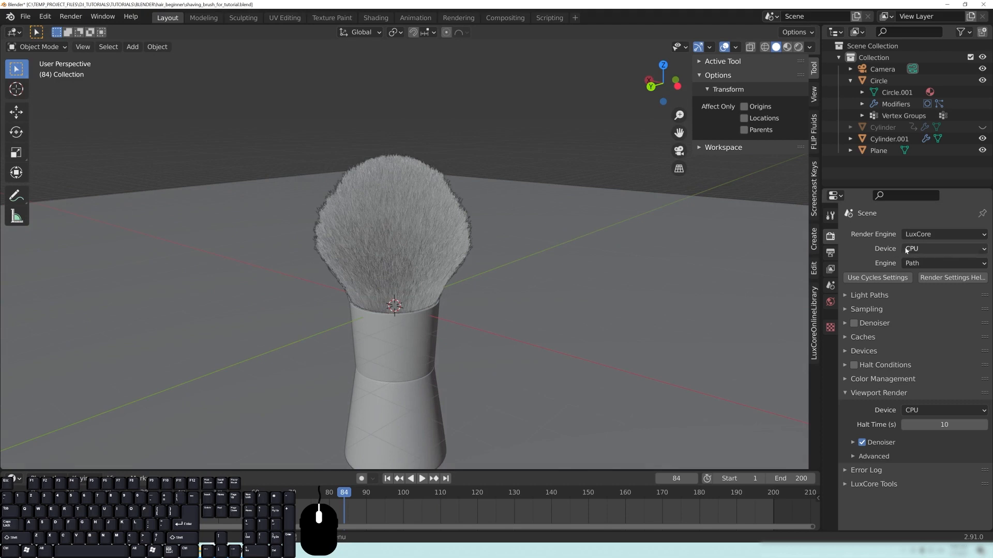
{"action": "left_click", "coordinate": [857, 394]}
{"action": "left_click", "coordinate": [859, 394]}
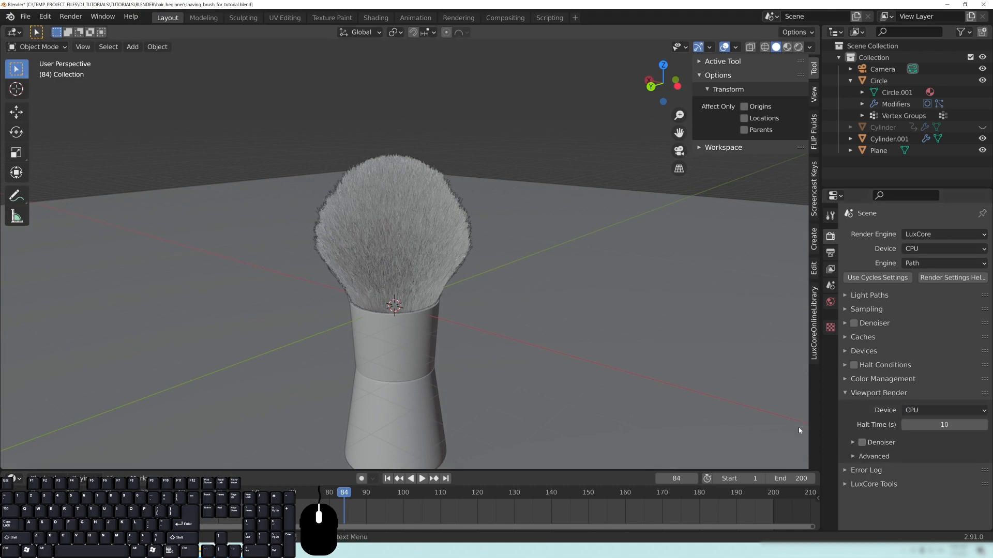
{"action": "left_click", "coordinate": [912, 410]}
{"action": "left_click", "coordinate": [911, 437]}
Select the ground plane beneath the shaving brush.
{"action": "scroll", "coordinate": [549, 343], "scroll_direction": "down", "scroll_amount": 5}
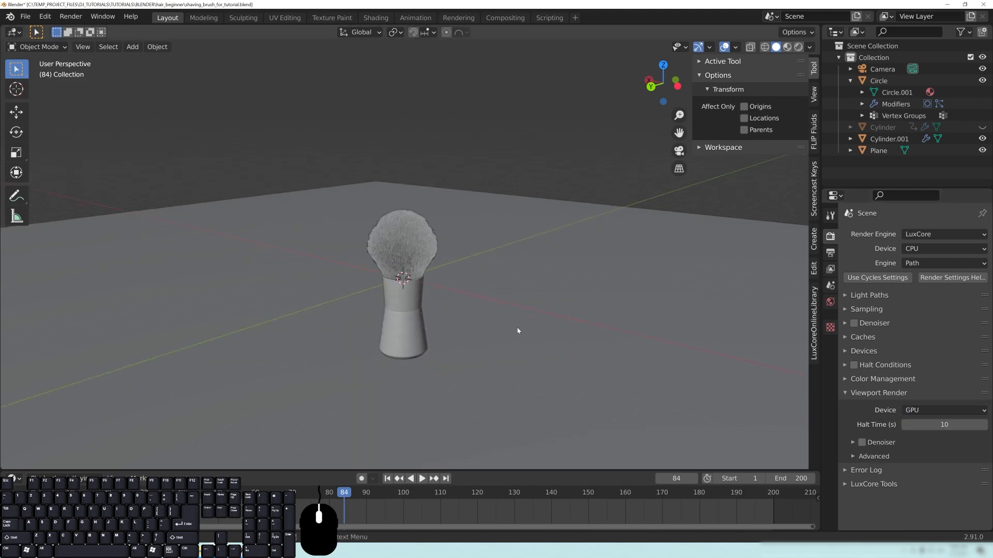
{"action": "middle_click_drag", "start_coordinate": [549, 342], "coordinate": [468, 303]}
{"action": "mouse_move", "coordinate": [554, 282]}
{"action": "middle_mouse_down"}
{"action": "mouse_move", "coordinate": [491, 313]}
{"action": "mouse_move", "coordinate": [377, 309]}
{"action": "mouse_move", "coordinate": [458, 294]}
{"action": "mouse_move", "coordinate": [432, 273]}
{"action": "mouse_move", "coordinate": [472, 268]}
{"action": "mouse_move", "coordinate": [348, 253]}
{"action": "middle_mouse_up"}
{"action": "scroll", "coordinate": [466, 237], "scroll_direction": "down", "scroll_amount": 2}
{"action": "middle_click_drag", "start_coordinate": [465, 237], "coordinate": [460, 289]}
{"action": "left_click", "coordinate": [516, 295]}
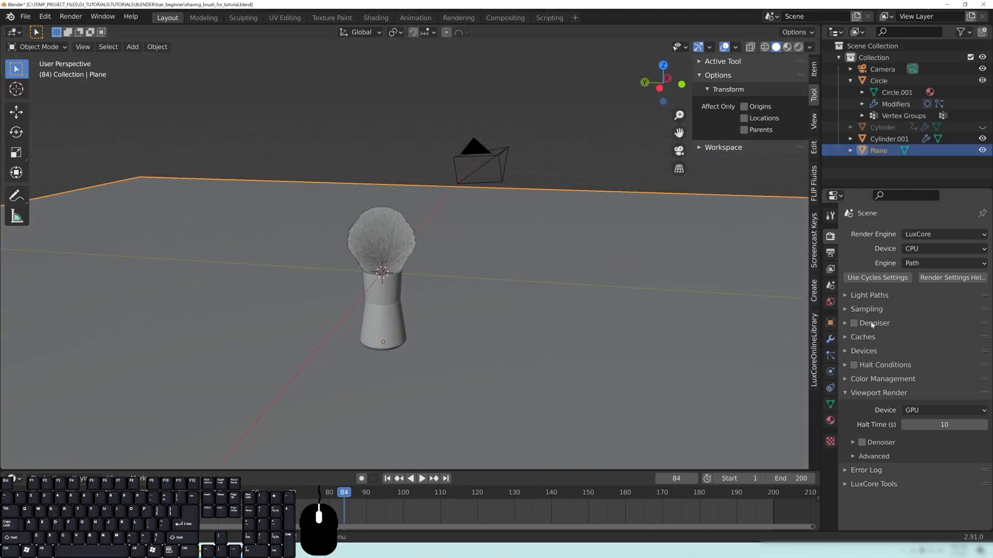
{"action": "mouse_move", "coordinate": [750, 321]}
{"action": "middle_mouse_down"}
{"action": "mouse_move", "coordinate": [610, 317]}
{"action": "mouse_move", "coordinate": [347, 188]}
{"action": "middle_mouse_up"}
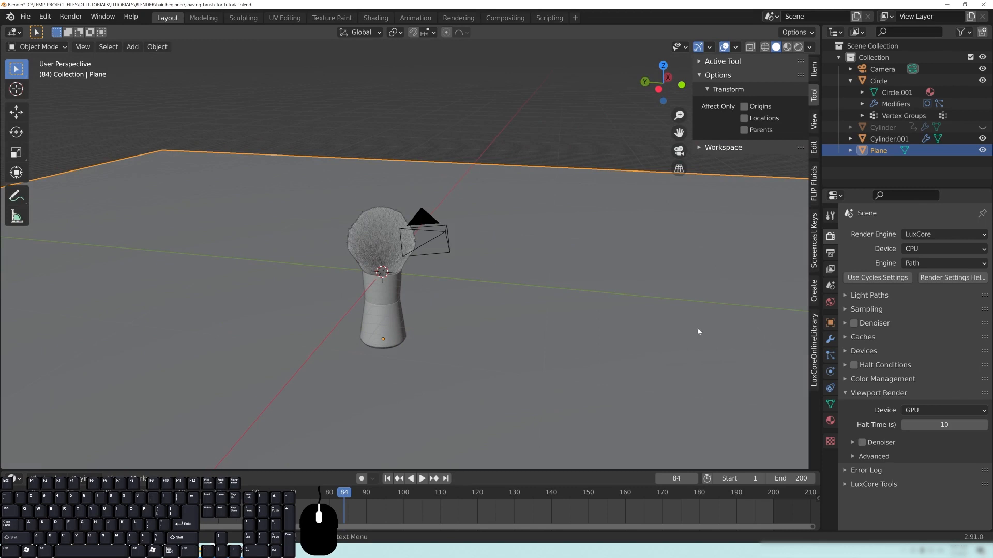
{"action": "middle_click_drag", "start_coordinate": [617, 283], "coordinate": [539, 272]}
{"action": "middle_click_drag", "start_coordinate": [328, 239], "coordinate": [364, 282]}
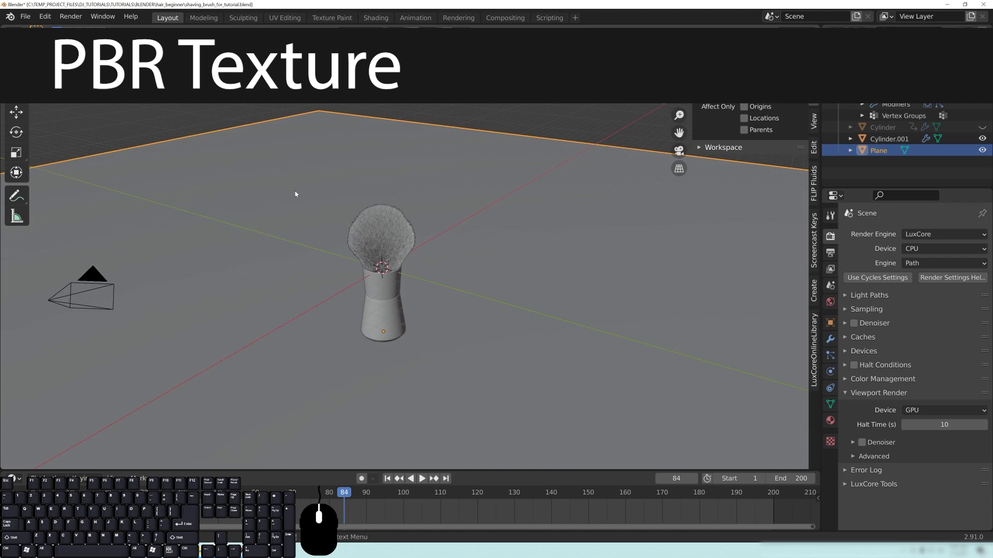
{"action": "middle_click_drag", "start_coordinate": [408, 276], "coordinate": [483, 244]}
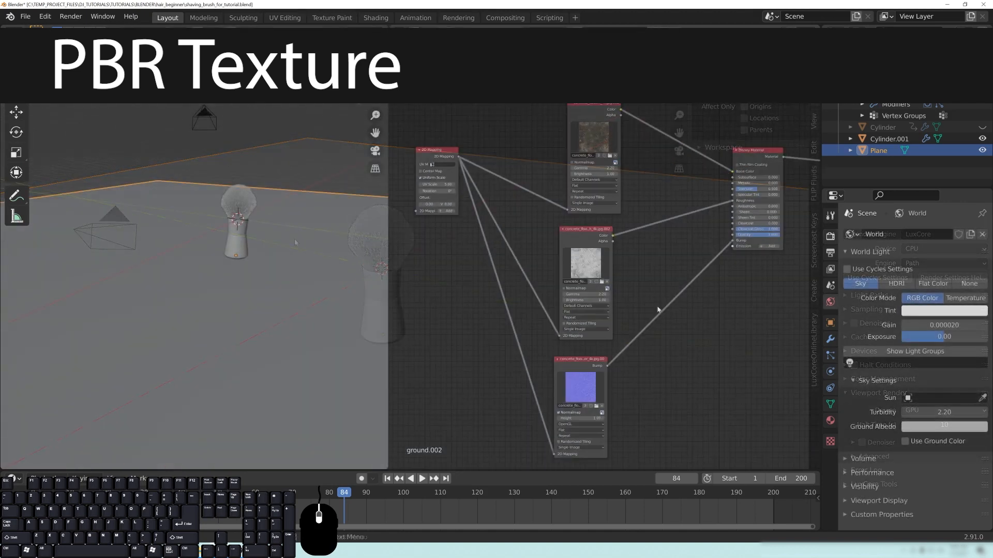
Rearrange the 2D Mapping and concrete texture nodes of ground.002 and link the 2D Mapping node to the diffuse texture's mapping input.
{"action": "left_click_drag", "start_coordinate": [439, 151], "coordinate": [444, 241]}
{"action": "middle_click_drag", "start_coordinate": [482, 275], "coordinate": [588, 247]}
{"action": "left_click_drag", "start_coordinate": [539, 213], "coordinate": [510, 227]}
{"action": "middle_click_drag", "start_coordinate": [602, 242], "coordinate": [561, 238]}
{"action": "left_click_drag", "start_coordinate": [477, 219], "coordinate": [495, 216]}
{"action": "left_click_drag", "start_coordinate": [722, 189], "coordinate": [696, 223]}
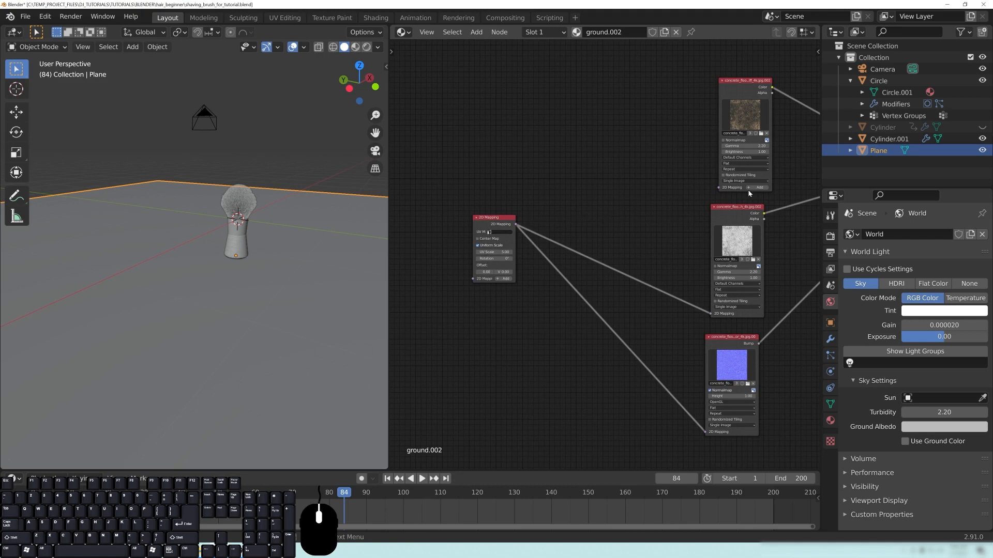
{"action": "left_click_drag", "start_coordinate": [739, 81], "coordinate": [724, 81]}
{"action": "middle_click_drag", "start_coordinate": [708, 129], "coordinate": [640, 147]}
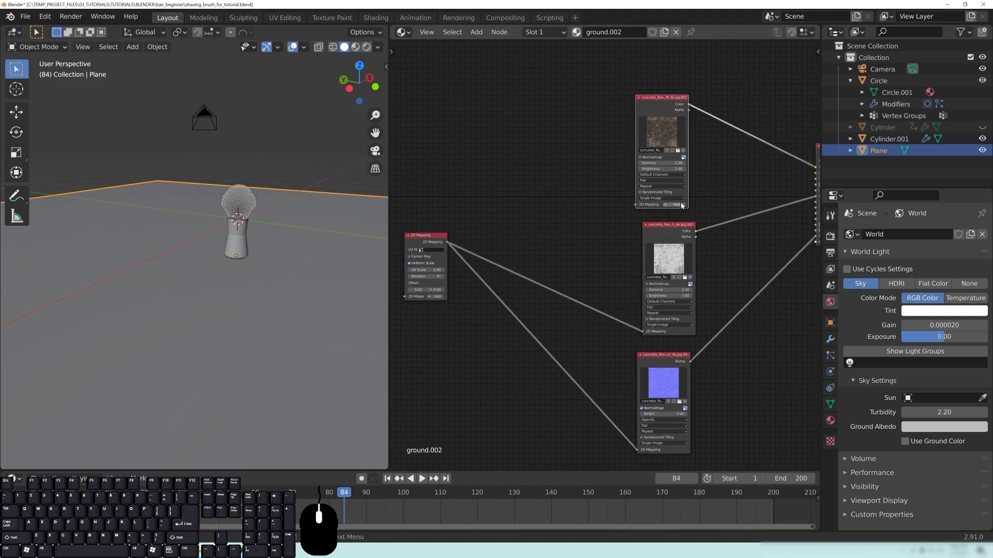
{"action": "left_click_drag", "start_coordinate": [445, 244], "coordinate": [636, 205]}
Nudge the concrete diffuse texture node and review the diffuse and roughness texture nodes feeding the ground material.
{"action": "scroll", "coordinate": [620, 240], "scroll_direction": "up", "scroll_amount": 3}
{"action": "scroll", "coordinate": [604, 263], "scroll_direction": "up", "scroll_amount": 1}
{"action": "middle_click_drag", "start_coordinate": [806, 174], "coordinate": [497, 320]}
{"action": "mouse_move", "coordinate": [564, 129]}
{"action": "left_mouse_down"}
{"action": "mouse_move", "coordinate": [580, 130]}
{"action": "mouse_move", "coordinate": [572, 125]}
{"action": "left_mouse_up"}
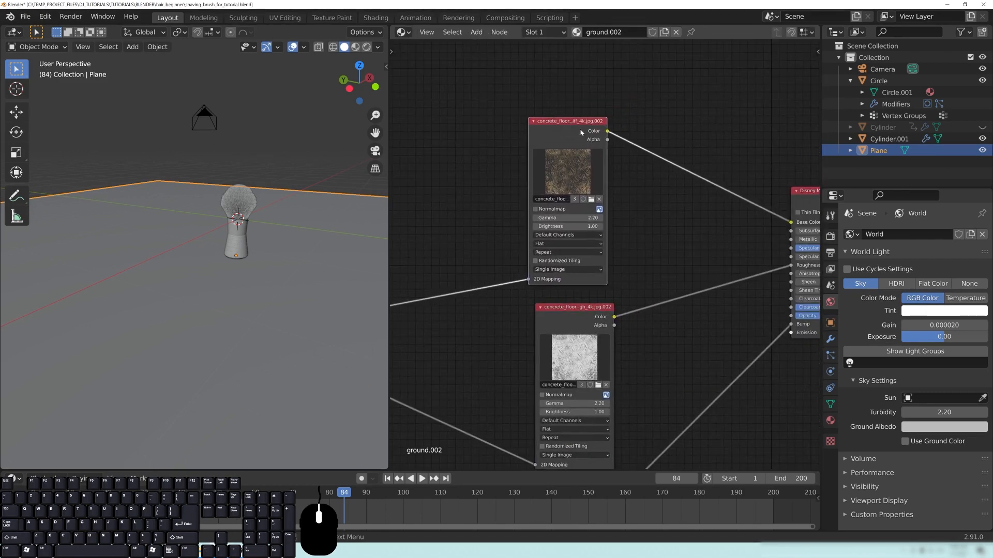
{"action": "scroll", "coordinate": [606, 176], "scroll_direction": "up", "scroll_amount": 1}
{"action": "left_click_drag", "start_coordinate": [609, 174], "coordinate": [612, 153]}
{"action": "middle_click_drag", "start_coordinate": [656, 310], "coordinate": [587, 77]}
Reposition the Disney Material and Material Output nodes in the ground material's node layout.
{"action": "scroll", "coordinate": [636, 265], "scroll_direction": "down", "scroll_amount": 3}
{"action": "middle_click_drag", "start_coordinate": [709, 198], "coordinate": [524, 304]}
{"action": "left_click_drag", "start_coordinate": [556, 155], "coordinate": [587, 171]}
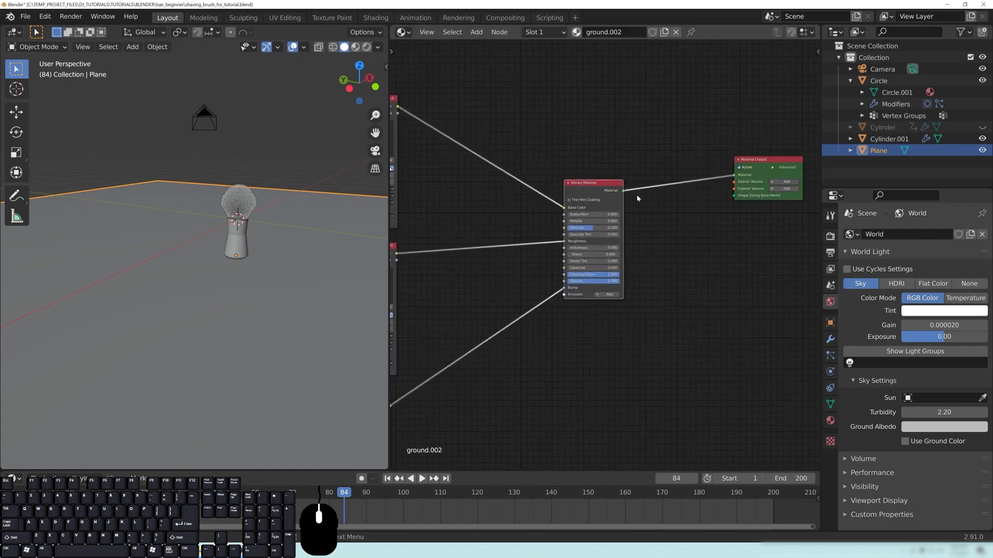
{"action": "middle_click_drag", "start_coordinate": [639, 199], "coordinate": [579, 229]}
{"action": "left_click_drag", "start_coordinate": [720, 195], "coordinate": [719, 234]}
{"action": "middle_click_drag", "start_coordinate": [589, 304], "coordinate": [697, 266]}
{"action": "middle_click_drag", "start_coordinate": [410, 380], "coordinate": [535, 327]}
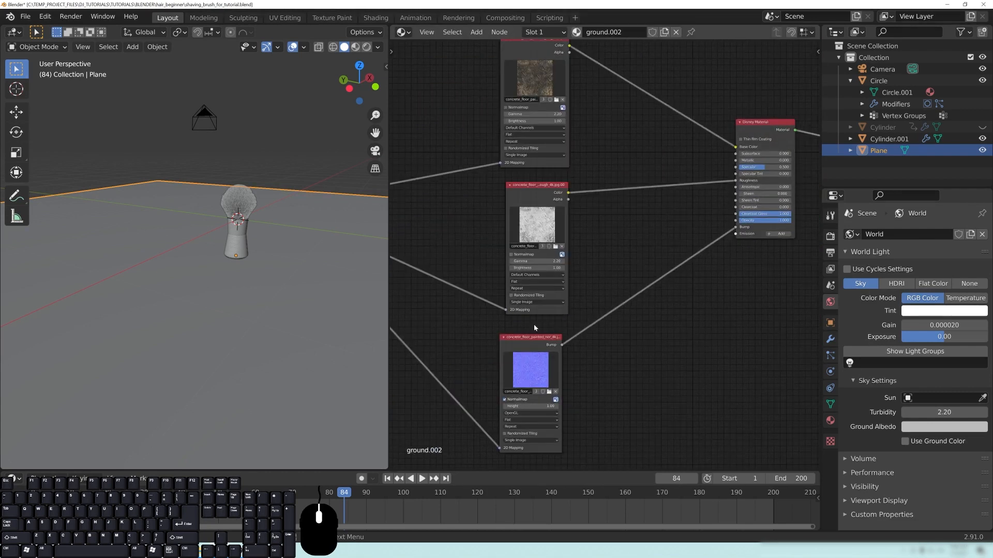
Isolate the ground plane in local view and inspect its concrete texture in a wider viewport with Rendered shading.
{"action": "middle_click_drag", "start_coordinate": [269, 227], "coordinate": [219, 263]}
{"action": "key", "text": "KP_Divide"}
{"action": "scroll", "coordinate": [227, 243], "scroll_direction": "up", "scroll_amount": 3}
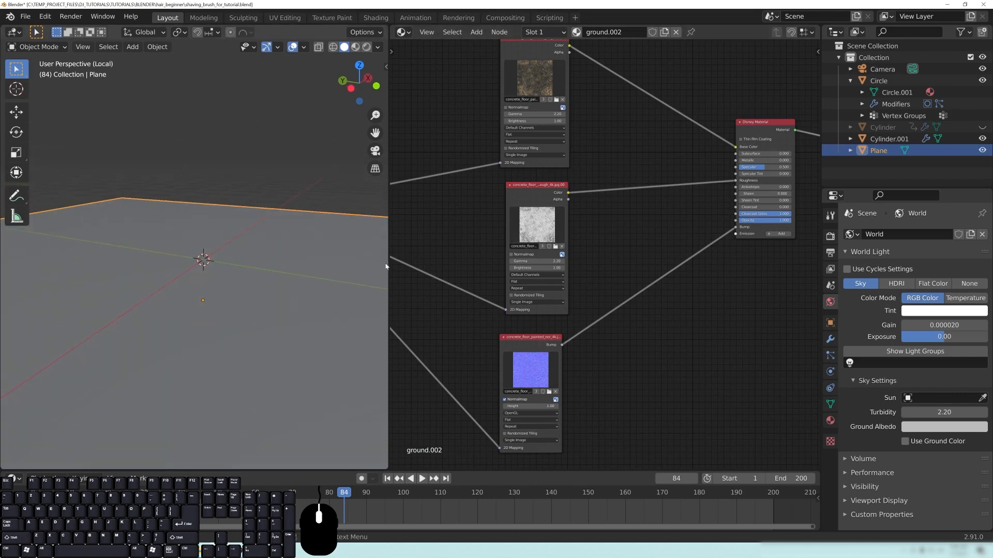
{"action": "left_click_drag", "start_coordinate": [389, 260], "coordinate": [664, 260]}
{"action": "key", "text": "z"}
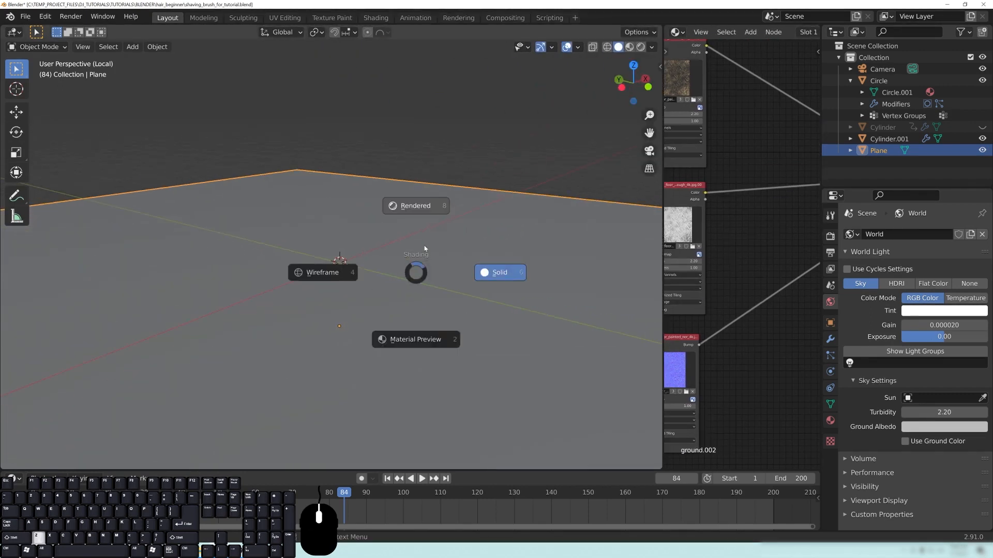
{"action": "left_click", "coordinate": [428, 209]}
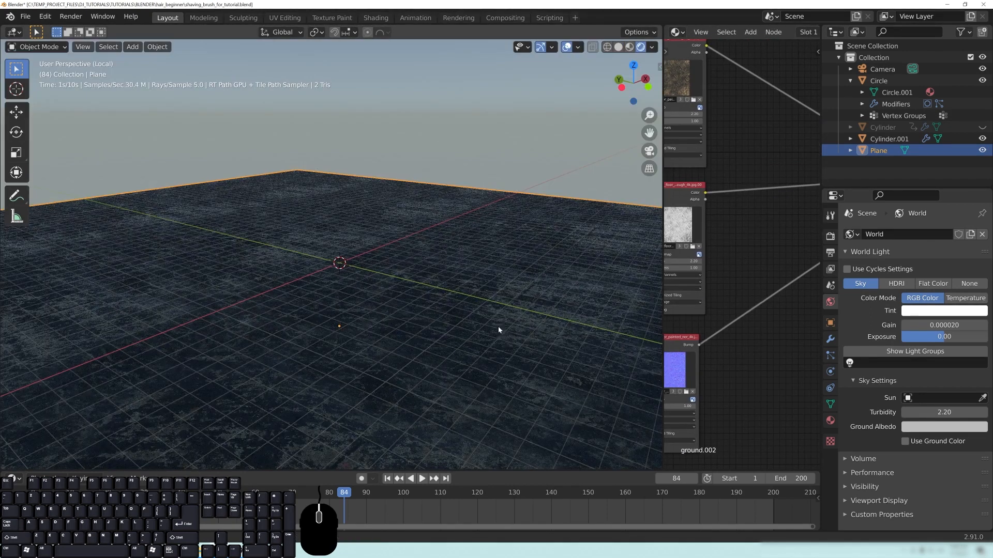
{"action": "middle_click_drag", "start_coordinate": [498, 330], "coordinate": [295, 314]}
{"action": "middle_click_drag", "start_coordinate": [527, 271], "coordinate": [308, 134]}
{"action": "middle_click_drag", "start_coordinate": [443, 296], "coordinate": [392, 281]}
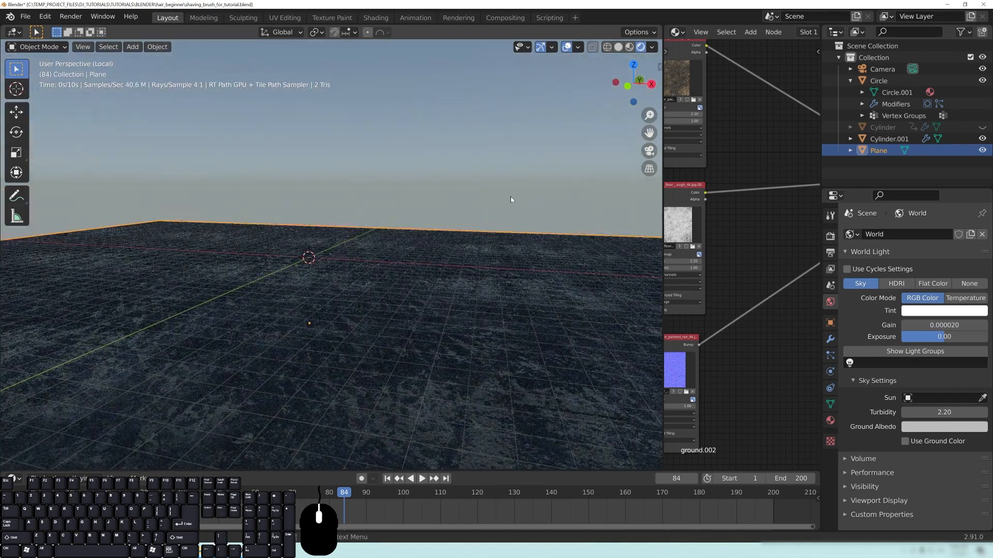
{"action": "middle_click_drag", "start_coordinate": [492, 192], "coordinate": [419, 236]}
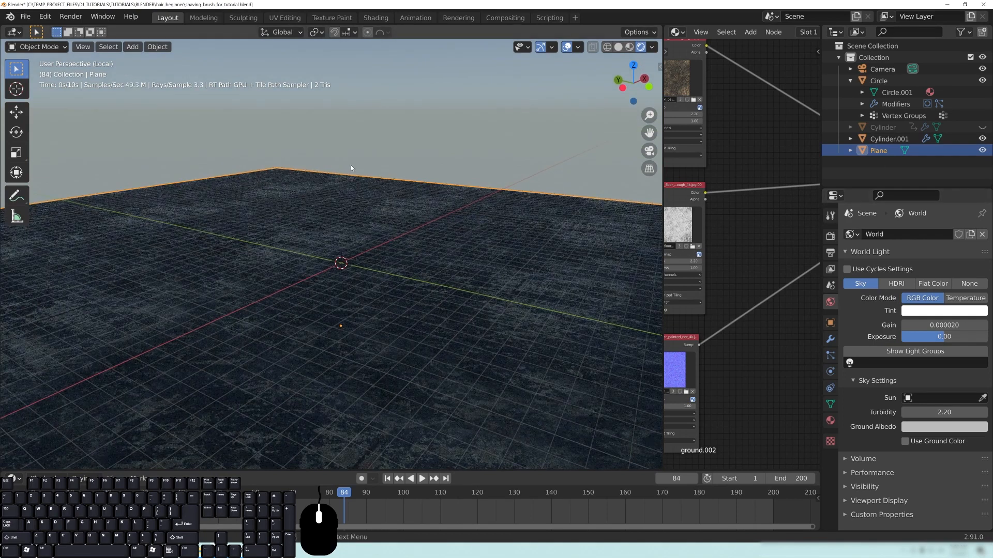
{"action": "middle_click_drag", "start_coordinate": [408, 128], "coordinate": [434, 141]}
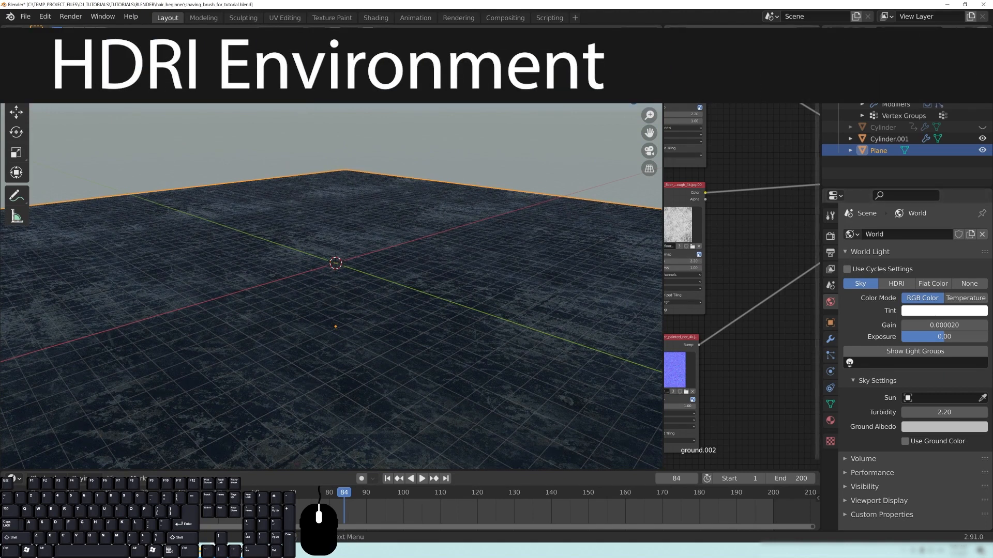
Restore a full-width 3D viewport in Solid shading and collapse the World Light settings.
{"action": "left_click_drag", "start_coordinate": [660, 26], "coordinate": [682, 26]}
{"action": "key", "text": "z"}
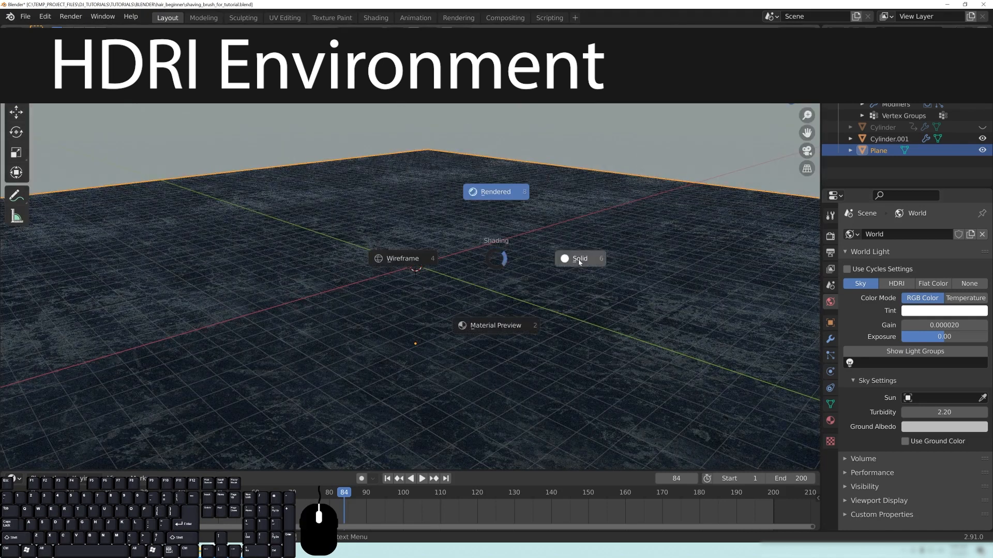
{"action": "left_click", "coordinate": [580, 260]}
{"action": "middle_click_drag", "start_coordinate": [599, 277], "coordinate": [561, 264], "text": "shift"}
{"action": "left_click", "coordinate": [846, 252]}
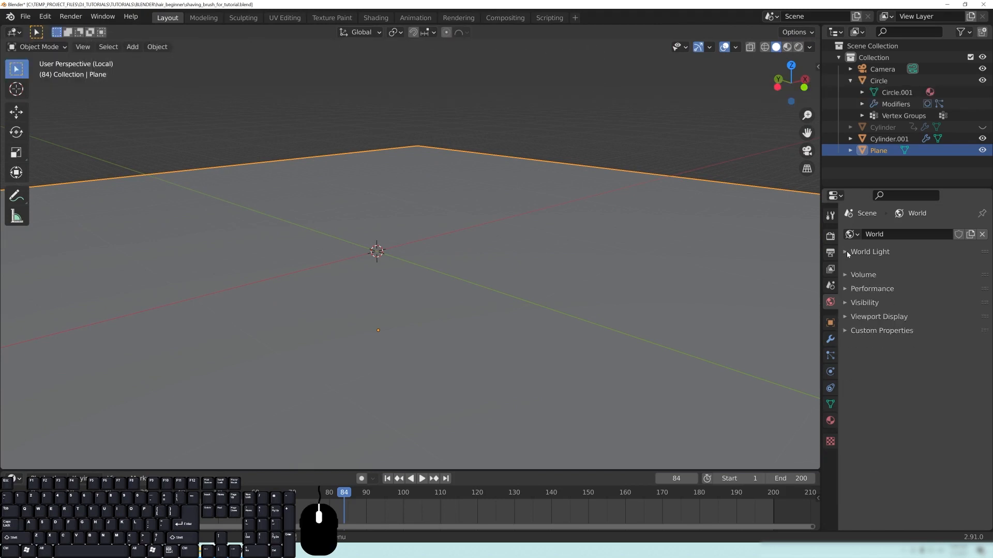
Expand the World Light settings and enable Use Cycles Settings for the world.
{"action": "left_click", "coordinate": [847, 253]}
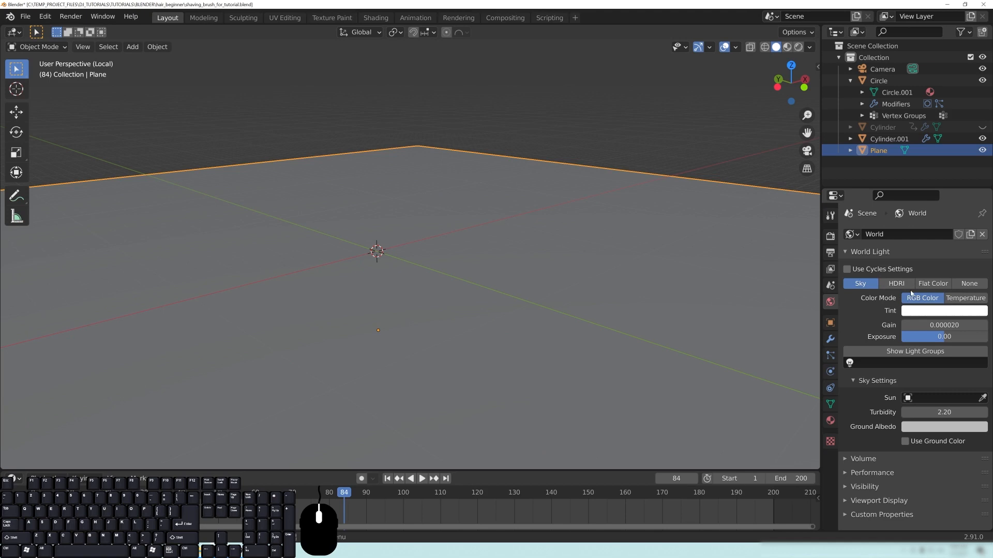
{"action": "left_click", "coordinate": [847, 270]}
{"action": "middle_click_drag", "start_coordinate": [496, 289], "coordinate": [512, 279]}
{"action": "left_click", "coordinate": [848, 304]}
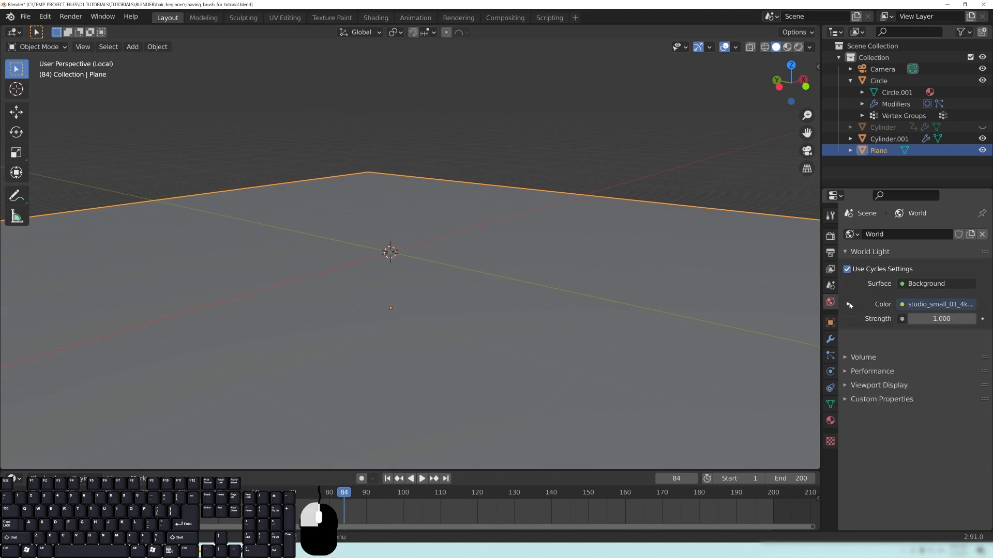
Preview the concrete ground plane in Rendered shading from another angle, and return the viewport to Solid shading.
{"action": "key", "text": "z"}
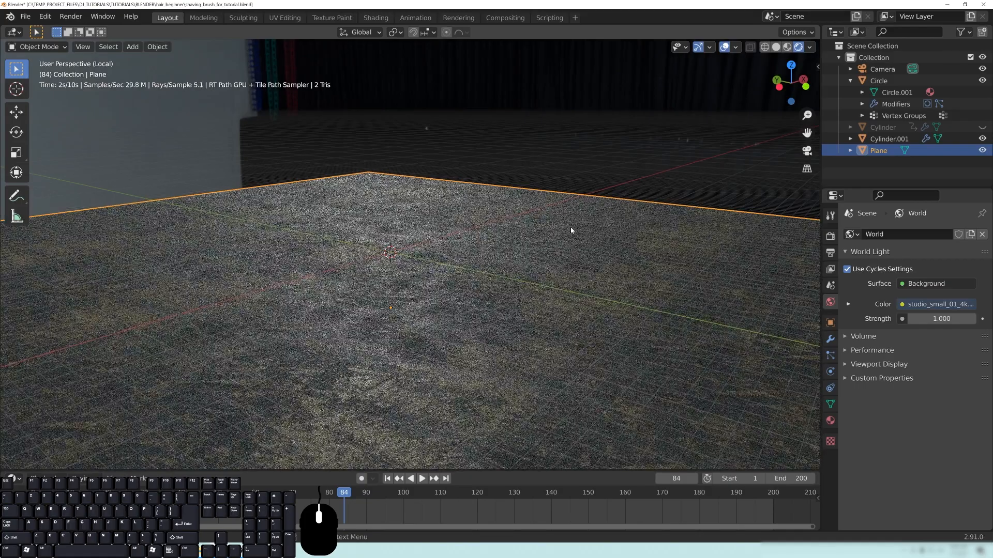
{"action": "middle_click_drag", "start_coordinate": [435, 246], "coordinate": [521, 240]}
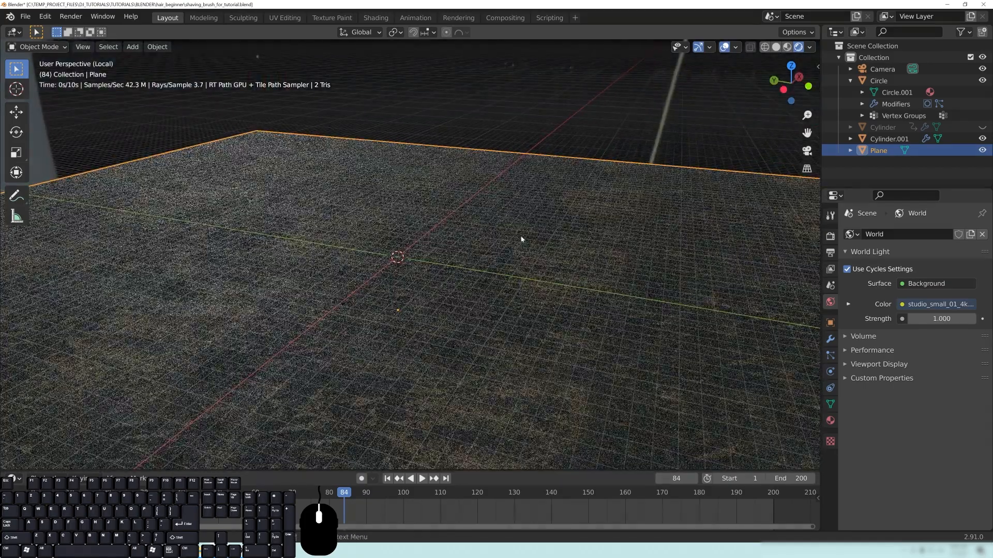
{"action": "key", "text": "z"}
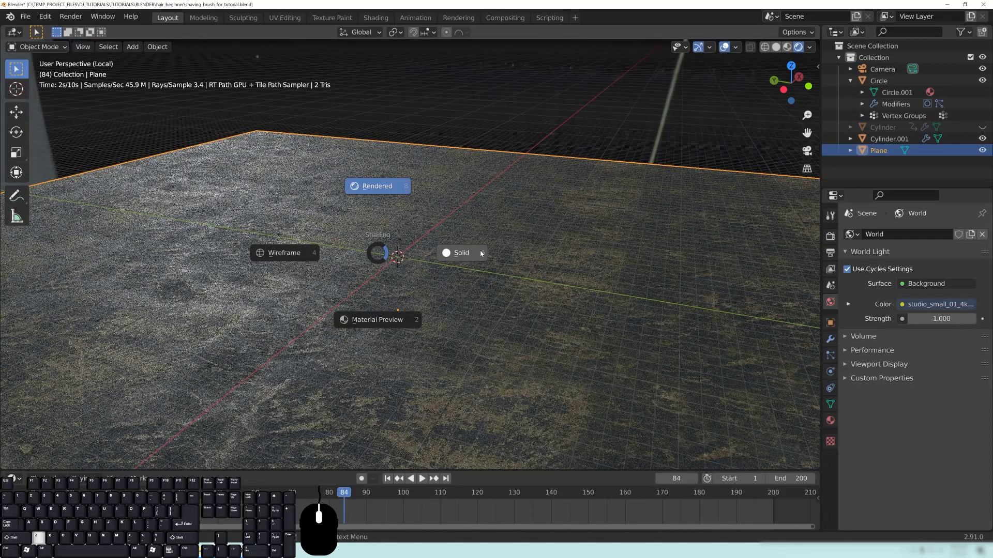
{"action": "left_click", "coordinate": [455, 253]}
{"action": "middle_click_drag", "start_coordinate": [613, 121], "coordinate": [629, 123]}
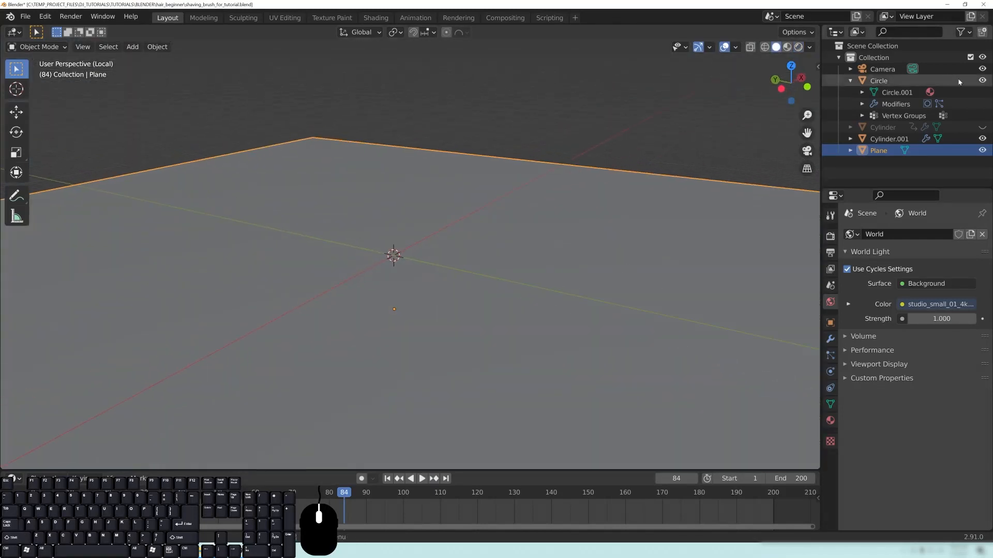
{"action": "scroll", "coordinate": [517, 253], "scroll_direction": "up", "scroll_amount": 1}
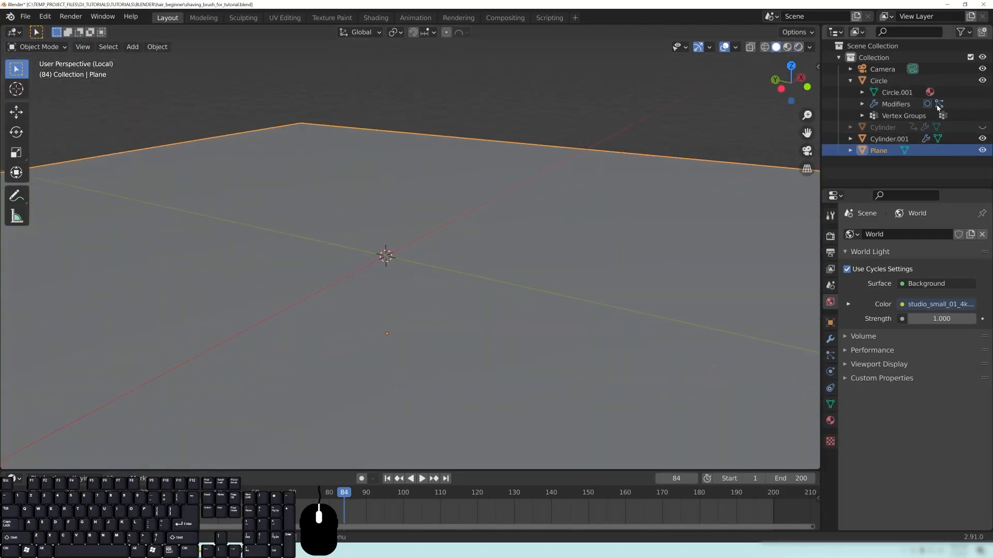
Leave the ground plane's local view and deselect everything.
{"action": "key", "text": "KP_Divide"}
{"action": "key", "text": "alt+a"}
{"action": "mouse_move", "coordinate": [530, 239]}
{"action": "middle_mouse_down", "text": "shift"}
{"action": "mouse_move", "coordinate": [448, 156]}
{"action": "mouse_move", "coordinate": [444, 222]}
{"action": "middle_mouse_up", "text": "shift"}
Select the brush handle Cylinder.001 together with the bristle object Circle and isolate both in local view.
{"action": "left_click", "coordinate": [444, 221]}
{"action": "scroll", "coordinate": [444, 221], "scroll_direction": "up", "scroll_amount": 4}
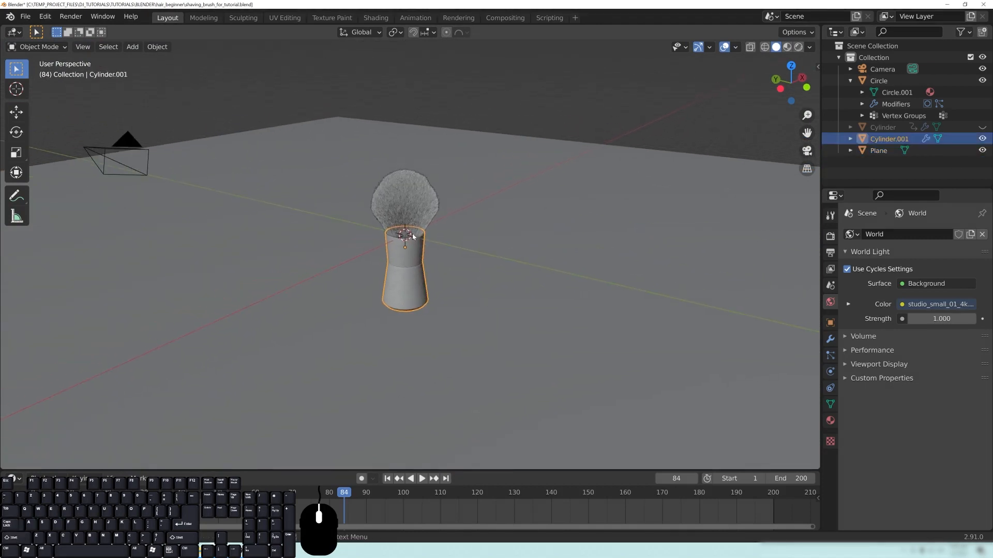
{"action": "mouse_move", "coordinate": [428, 185]}
{"action": "middle_mouse_down"}
{"action": "mouse_move", "coordinate": [426, 239]}
{"action": "mouse_move", "coordinate": [437, 260]}
{"action": "mouse_move", "coordinate": [381, 211]}
{"action": "middle_mouse_up"}
{"action": "left_click", "coordinate": [408, 256], "text": "shift"}
{"action": "middle_click_drag", "start_coordinate": [447, 298], "coordinate": [424, 229]}
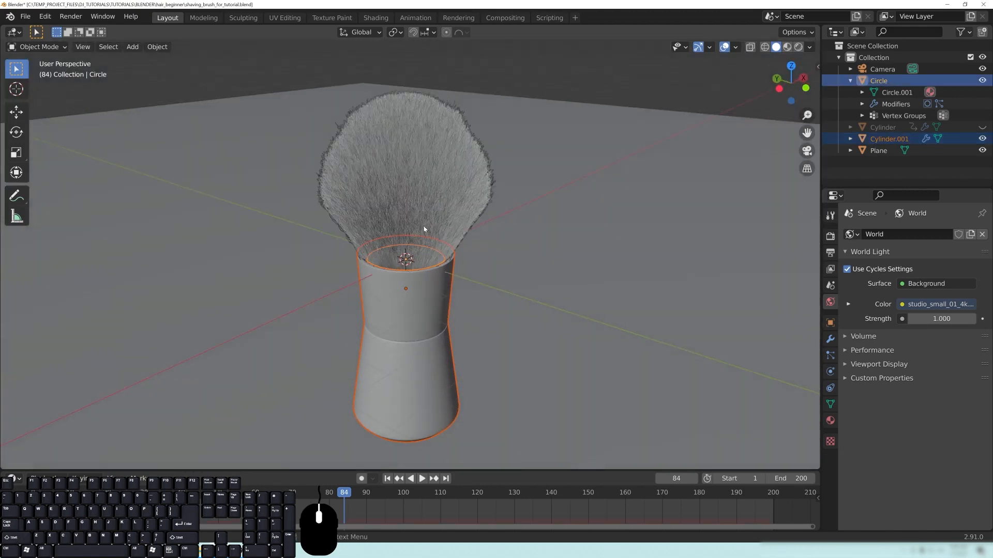
{"action": "key", "text": "KP_Divide"}
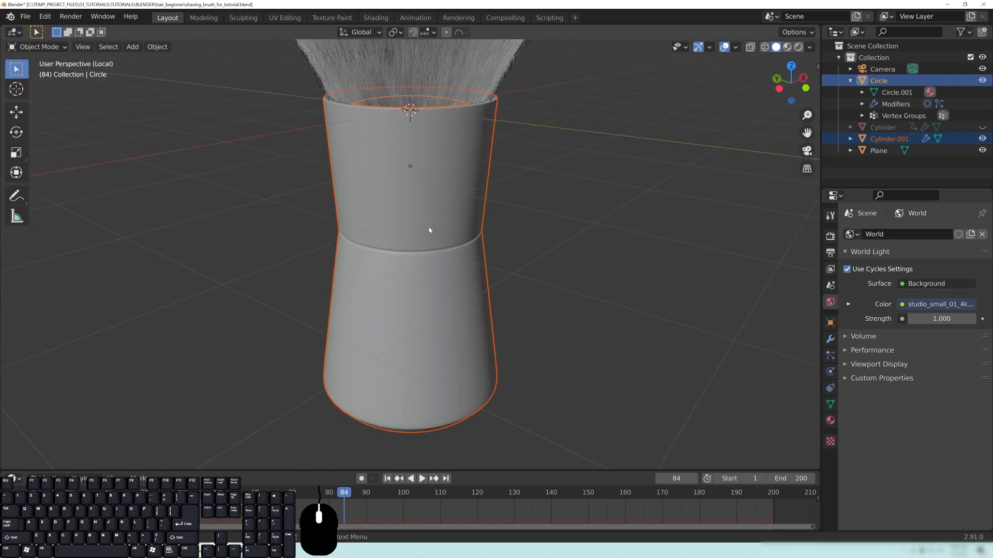
Reduce the selection to the brush handle Cylinder.001 alone.
{"action": "scroll", "coordinate": [430, 231], "scroll_direction": "down", "scroll_amount": 5}
{"action": "middle_click_drag", "start_coordinate": [496, 251], "coordinate": [394, 250]}
{"action": "left_click", "coordinate": [483, 280]}
{"action": "mouse_move", "coordinate": [513, 290]}
{"action": "middle_mouse_down"}
{"action": "mouse_move", "coordinate": [490, 248]}
{"action": "mouse_move", "coordinate": [507, 261]}
{"action": "middle_mouse_up"}
{"action": "left_click", "coordinate": [451, 311]}
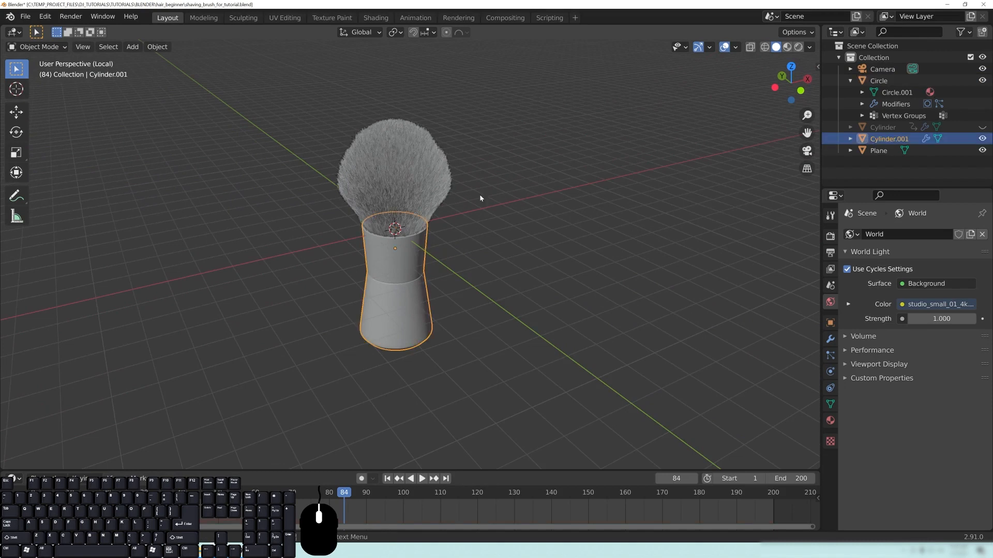
Split the 3D viewport and make the new area a wider LuxCore Material Nodes editor showing the handle's rough_metal material.
{"action": "left_click_drag", "start_coordinate": [817, 25], "coordinate": [445, 57]}
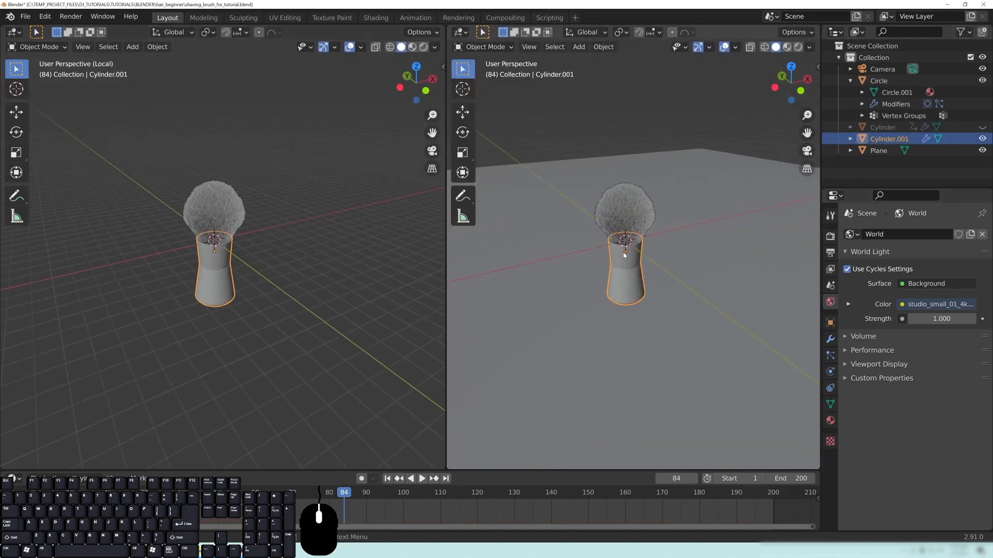
{"action": "left_click", "coordinate": [830, 421]}
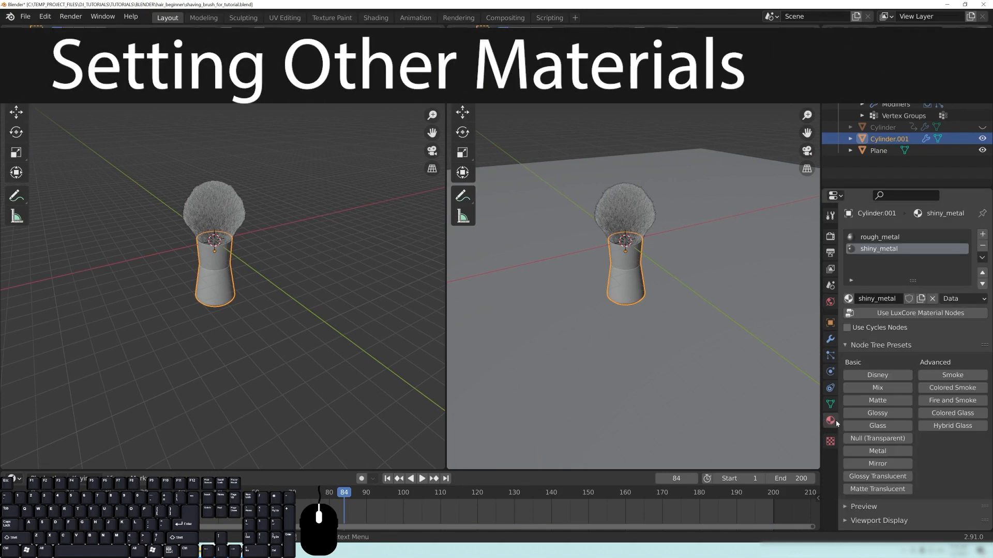
{"action": "double_click", "coordinate": [880, 237]}
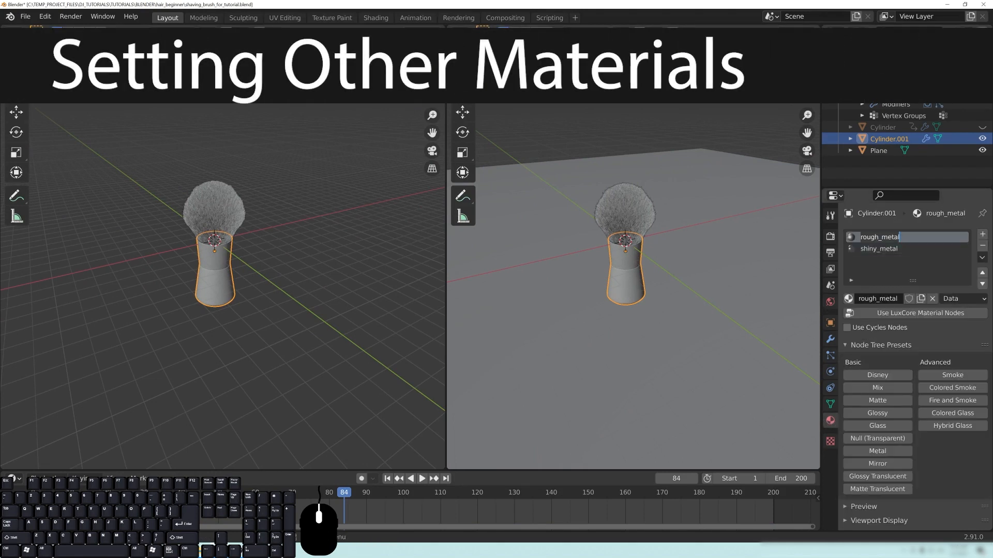
{"action": "left_click", "coordinate": [459, 24]}
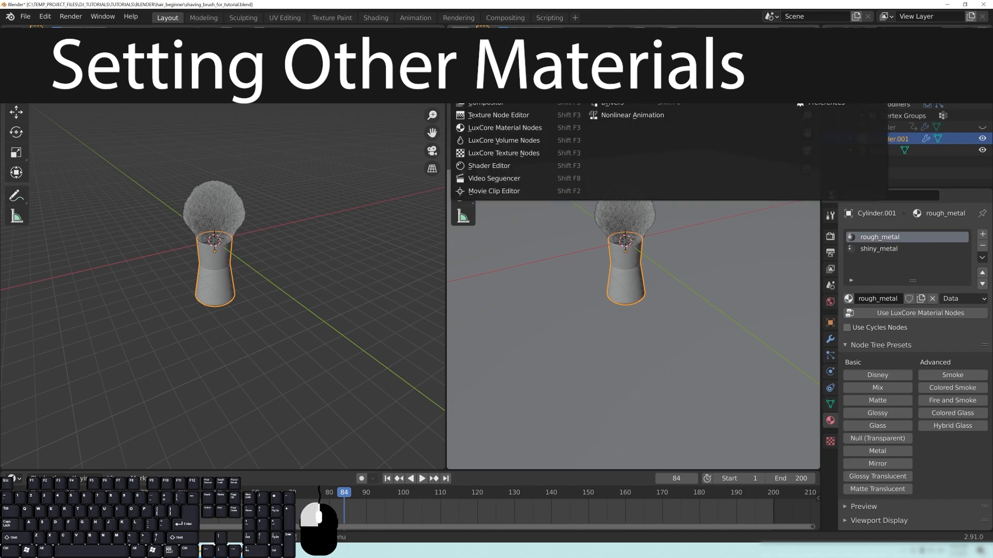
{"action": "left_click", "coordinate": [490, 127]}
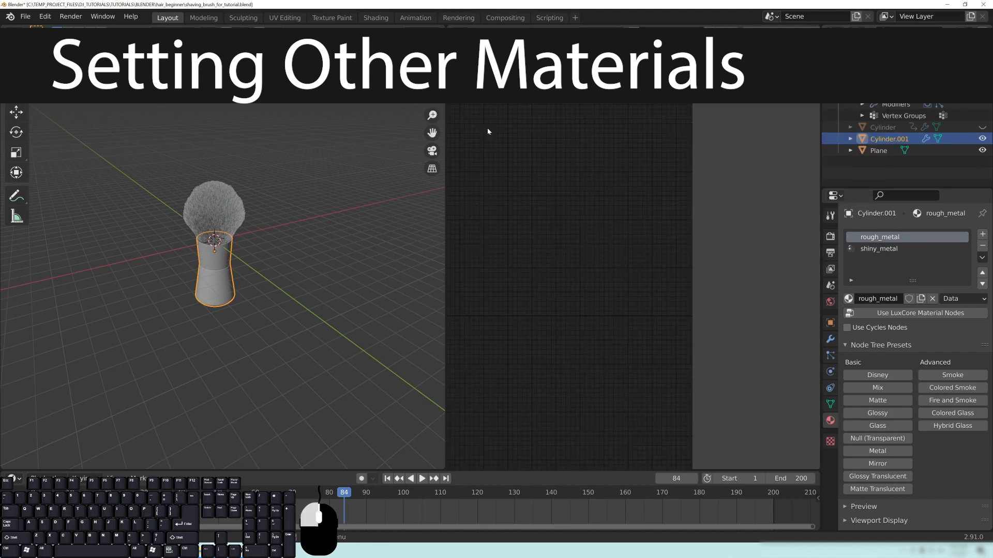
{"action": "left_click_drag", "start_coordinate": [444, 251], "coordinate": [385, 256]}
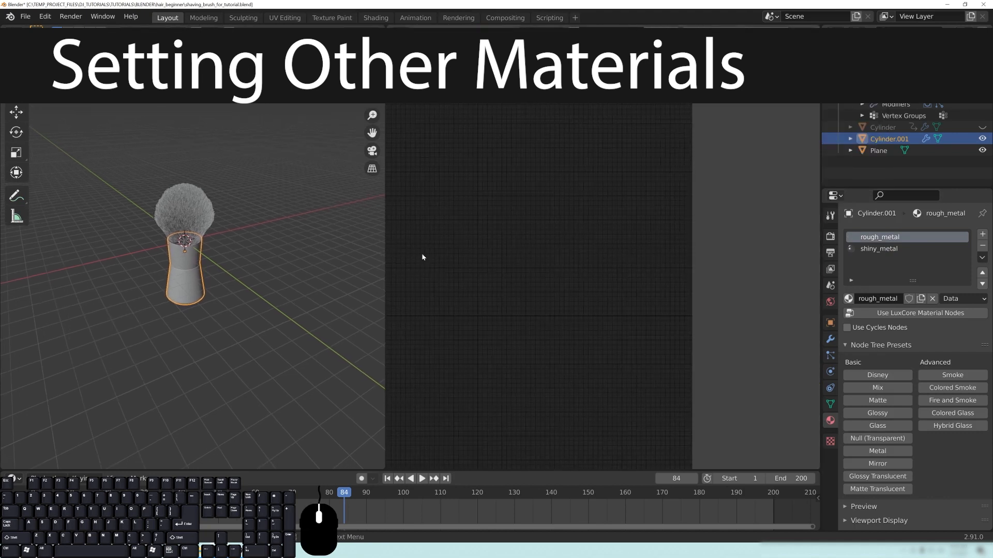
{"action": "left_click_drag", "start_coordinate": [693, 250], "coordinate": [819, 250]}
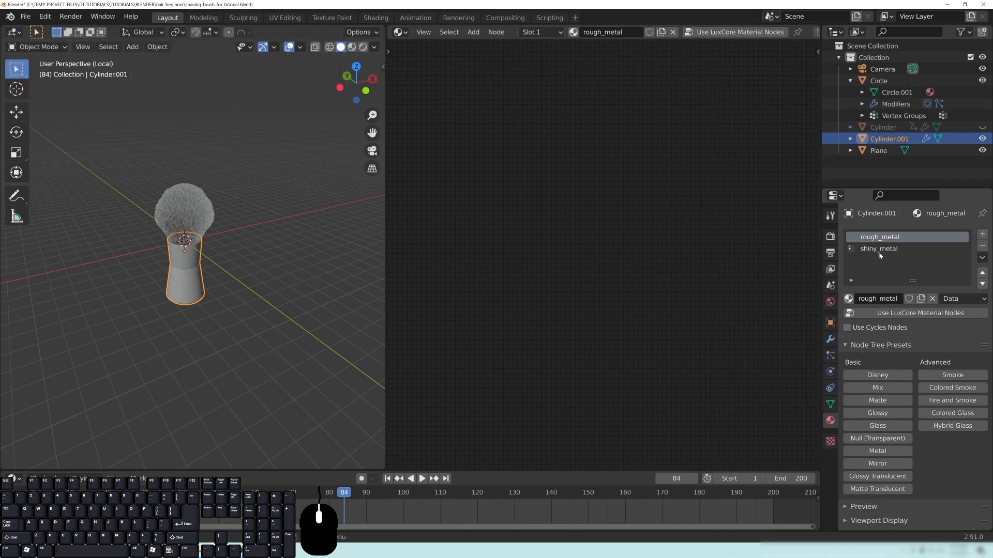
Create a Metal preset node tree for the shiny_metal material and switch its Metal Material node to Fresnel Texture.
{"action": "left_click", "coordinate": [879, 250]}
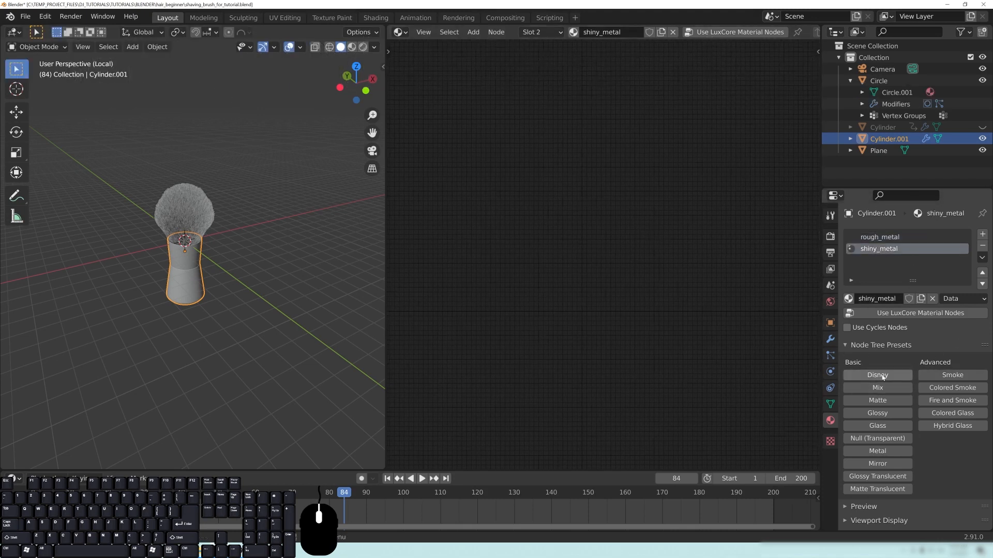
{"action": "left_click", "coordinate": [875, 451]}
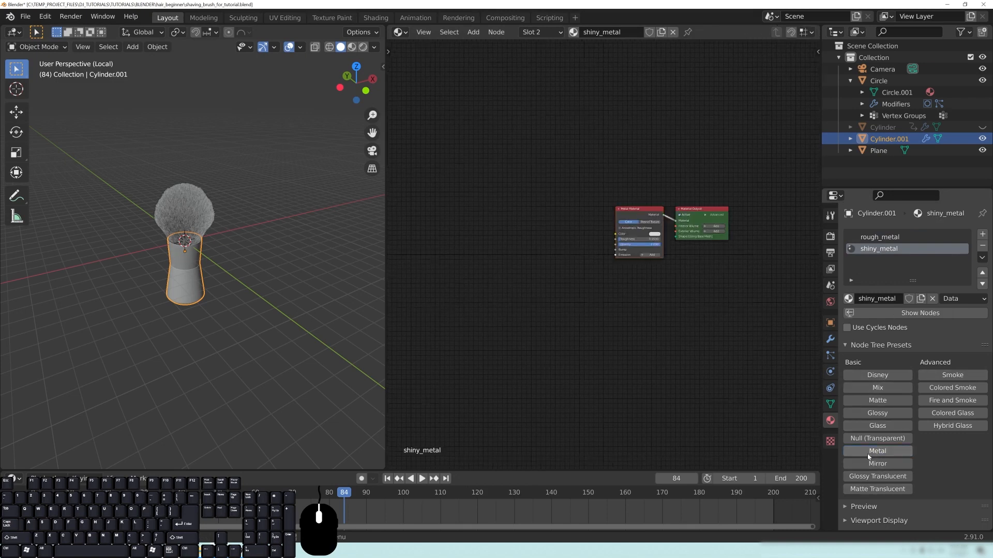
{"action": "scroll", "coordinate": [697, 290], "scroll_direction": "up", "scroll_amount": 5}
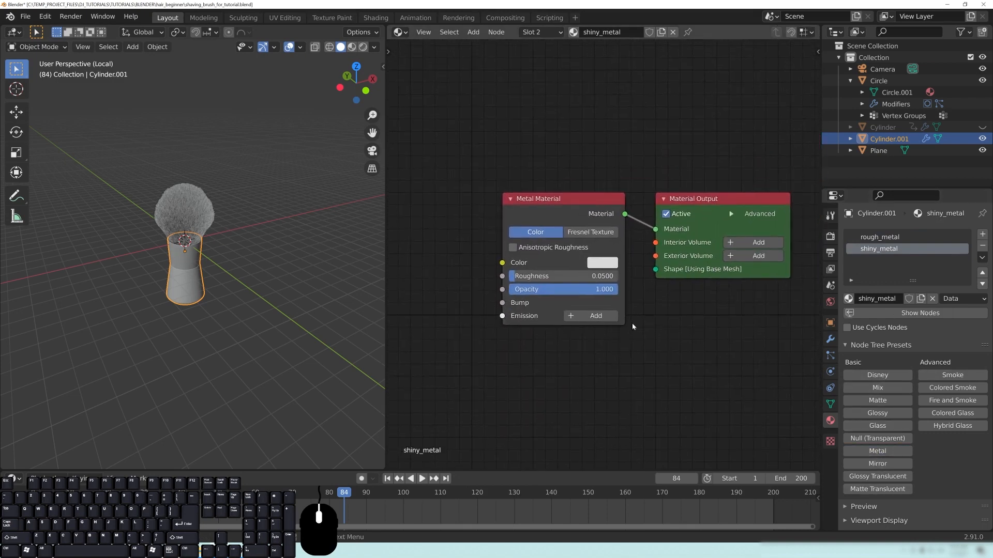
{"action": "left_click", "coordinate": [590, 232]}
{"action": "scroll", "coordinate": [665, 350], "scroll_direction": "left", "scroll_amount": 5, "text": "ctrl"}
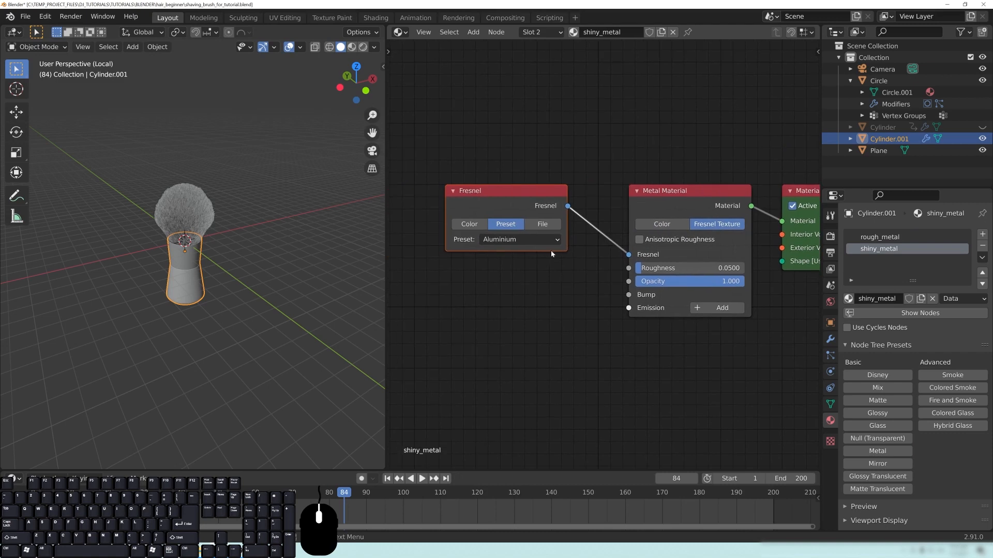
Enable Anisotropic Roughness on the shiny_metal Metal Material node and set V-Roughness to 0.01.
{"action": "scroll", "coordinate": [195, 290], "scroll_direction": "up", "scroll_amount": 2}
{"action": "middle_click_drag", "start_coordinate": [190, 313], "coordinate": [204, 300]}
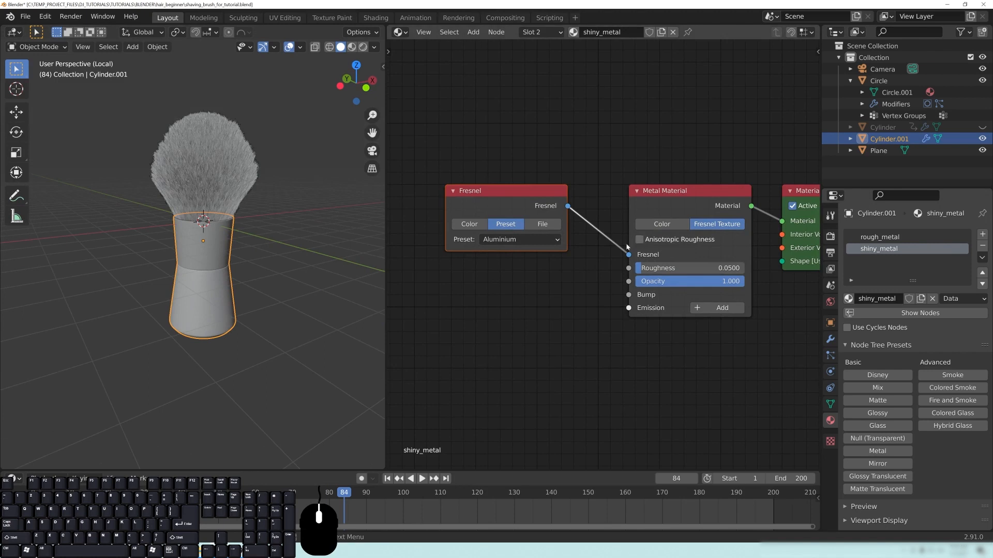
{"action": "left_click", "coordinate": [643, 240]}
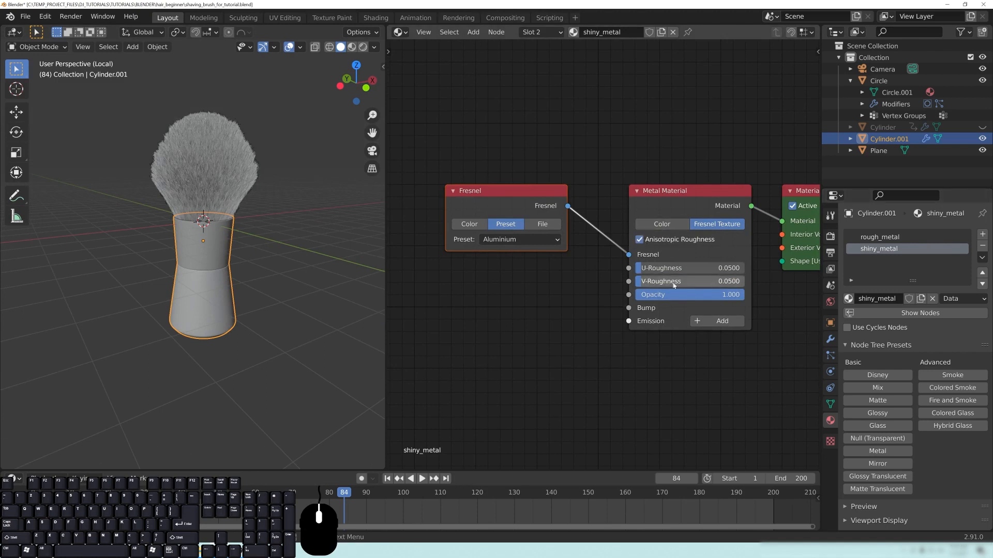
{"action": "left_click", "coordinate": [657, 269]}
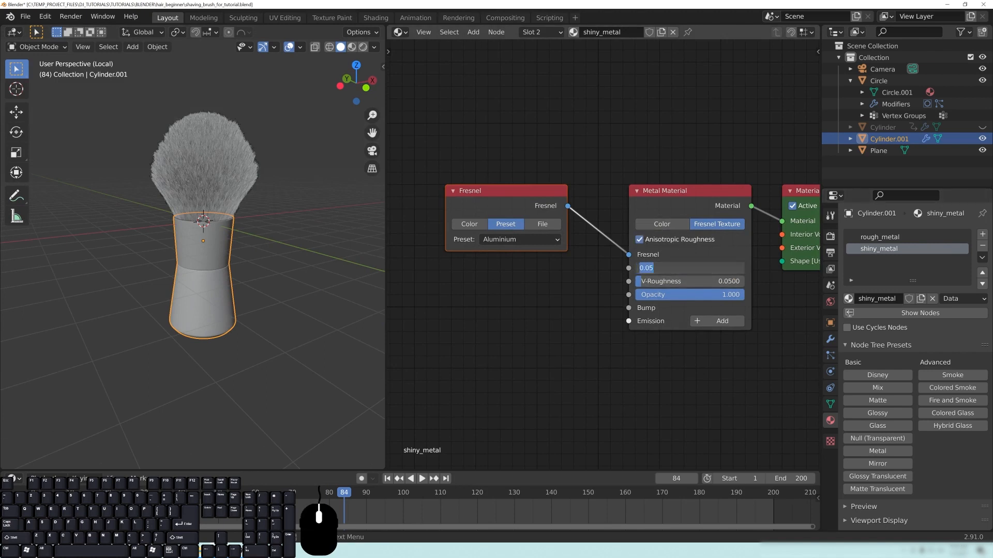
{"action": "left_click", "coordinate": [659, 281]}
{"action": "type", "text": ".01"}
{"action": "key", "text": "Return"}
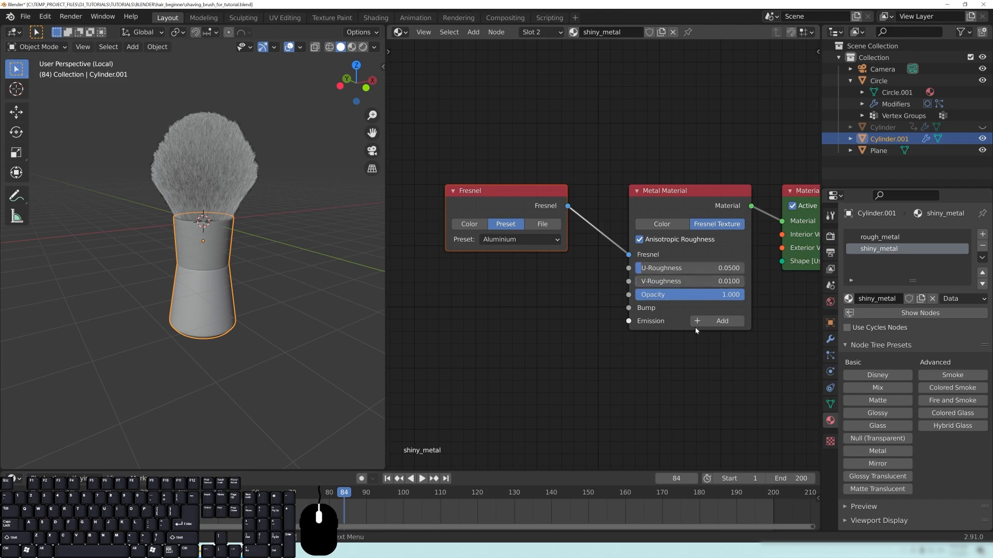
{"action": "middle_click_drag", "start_coordinate": [647, 325], "coordinate": [611, 341]}
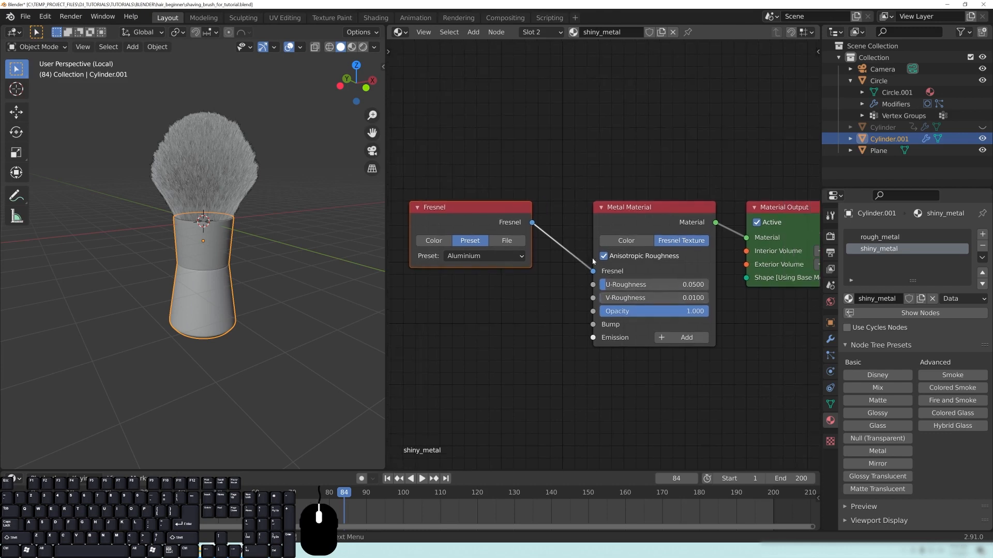
Create a Metal preset node tree for the rough_metal material and switch its Metal Material node to Fresnel Texture.
{"action": "left_click", "coordinate": [880, 238]}
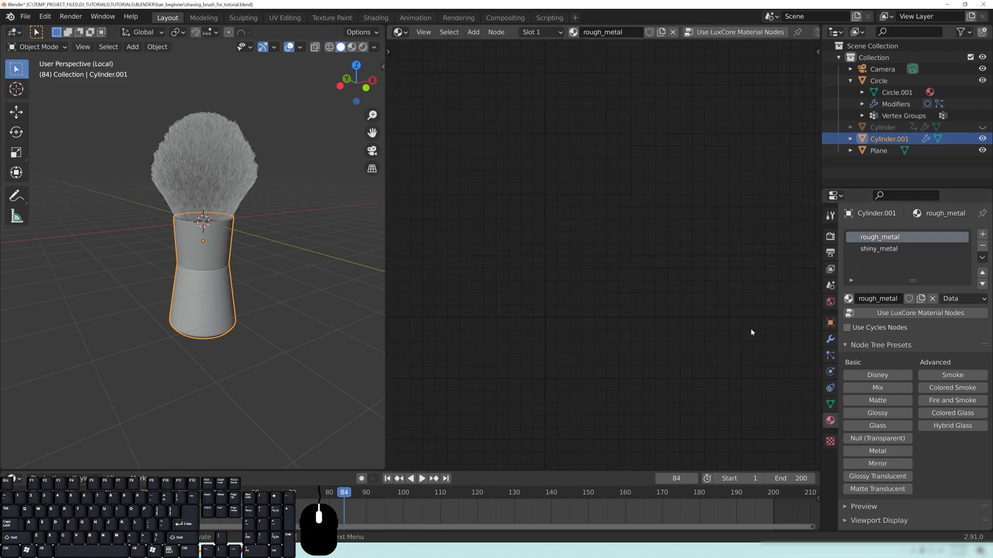
{"action": "left_click", "coordinate": [877, 456]}
{"action": "left_click", "coordinate": [615, 224]}
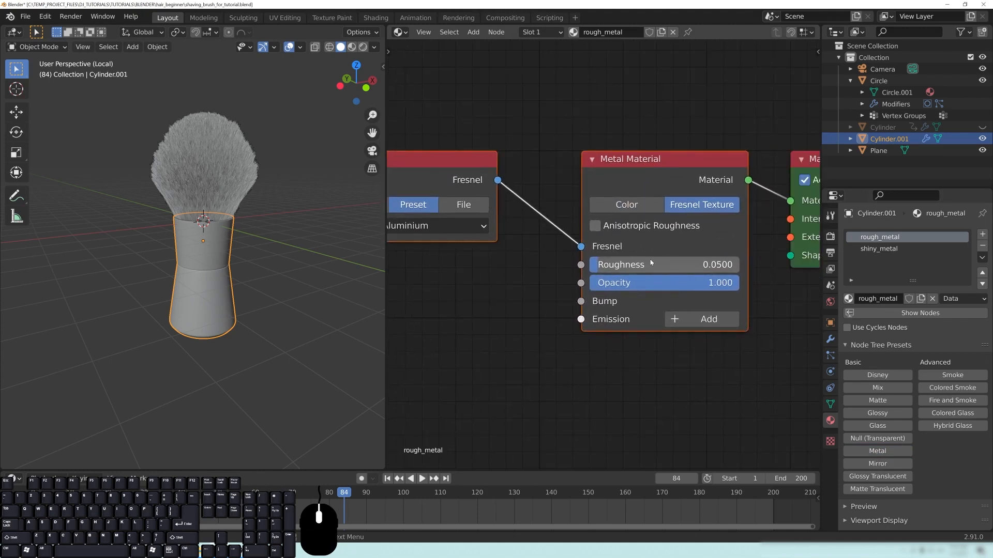
Enable Anisotropic Roughness on the rough_metal Metal Material node and set U-Roughness to 0.15.
{"action": "left_click", "coordinate": [595, 226]}
{"action": "left_click", "coordinate": [523, 265]}
{"action": "type", "text": ".15"}
{"action": "key", "text": "Return"}
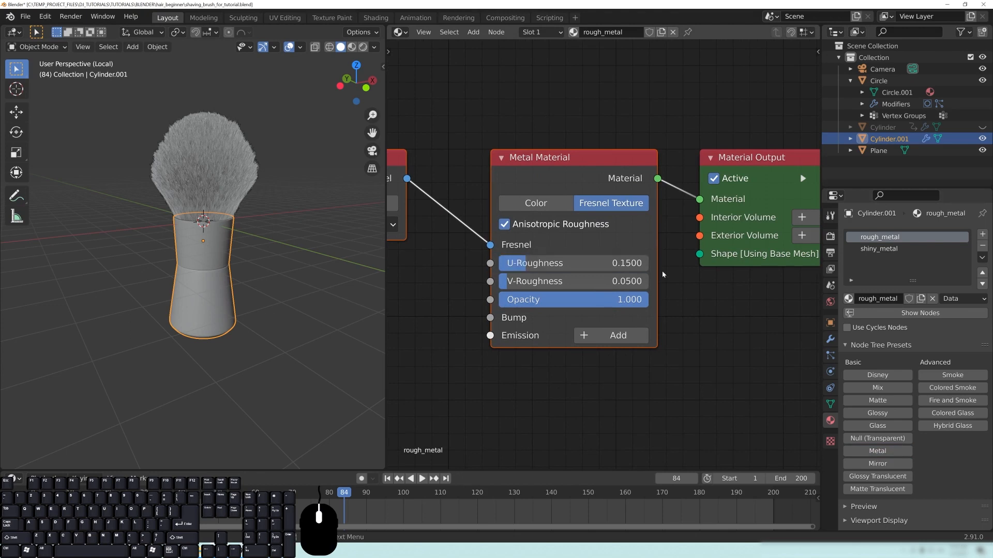
Save the scene as a new file named shaving_brush_for_lux_tutorial_v1.blend in the hair_beginner folder.
{"action": "middle_click_drag", "start_coordinate": [231, 226], "coordinate": [253, 239]}
{"action": "middle_click_drag", "start_coordinate": [191, 232], "coordinate": [184, 223]}
{"action": "left_click", "coordinate": [25, 16]}
{"action": "left_click", "coordinate": [25, 16]}
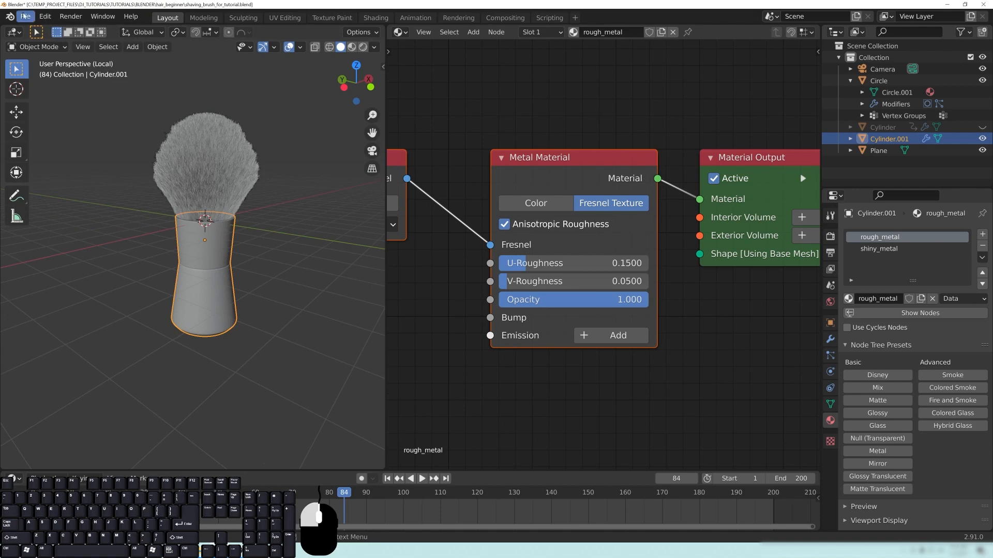
{"action": "left_click", "coordinate": [24, 16]}
{"action": "left_click", "coordinate": [36, 106]}
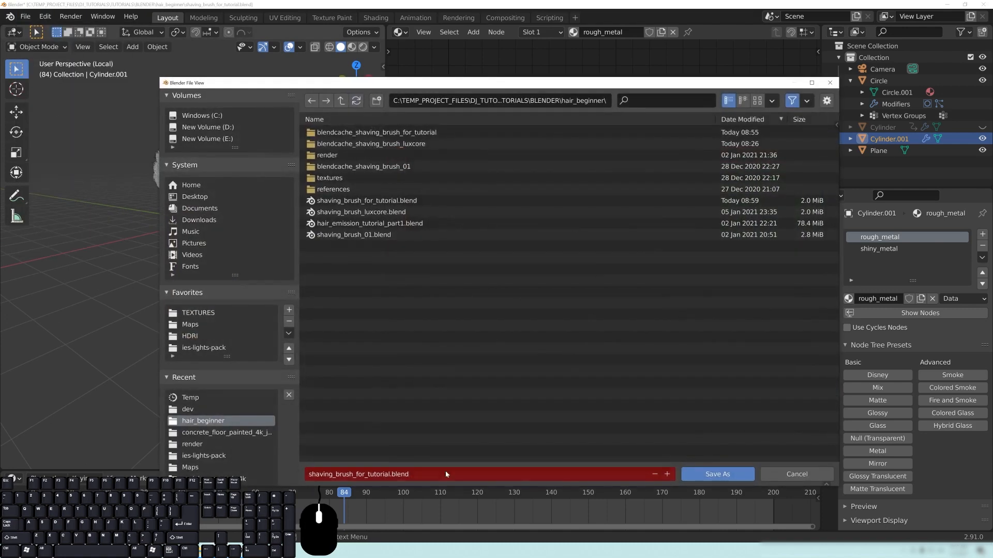
{"action": "left_click", "coordinate": [376, 474]}
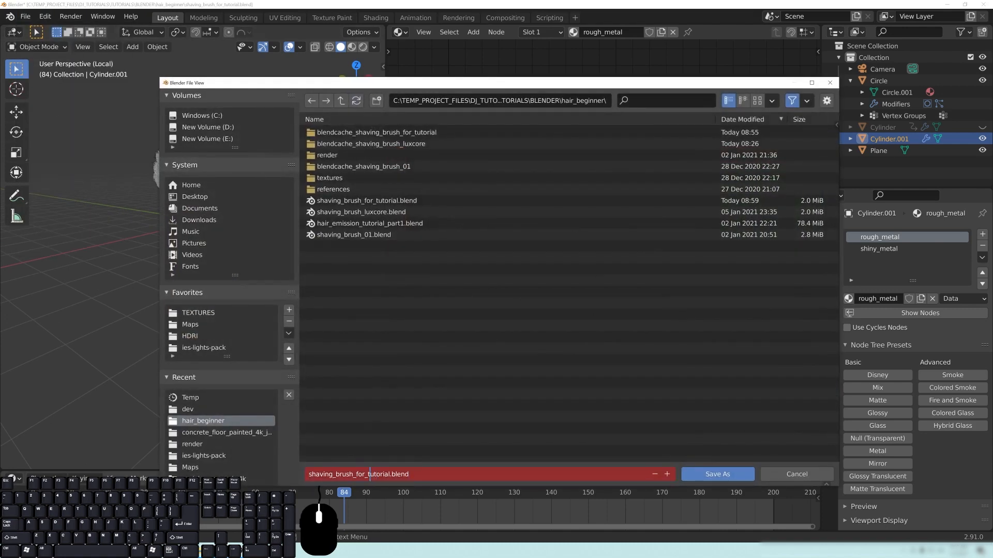
{"action": "type", "text": "lux_"}
{"action": "type", "text": "_v1"}
{"action": "left_click", "coordinate": [502, 432]}
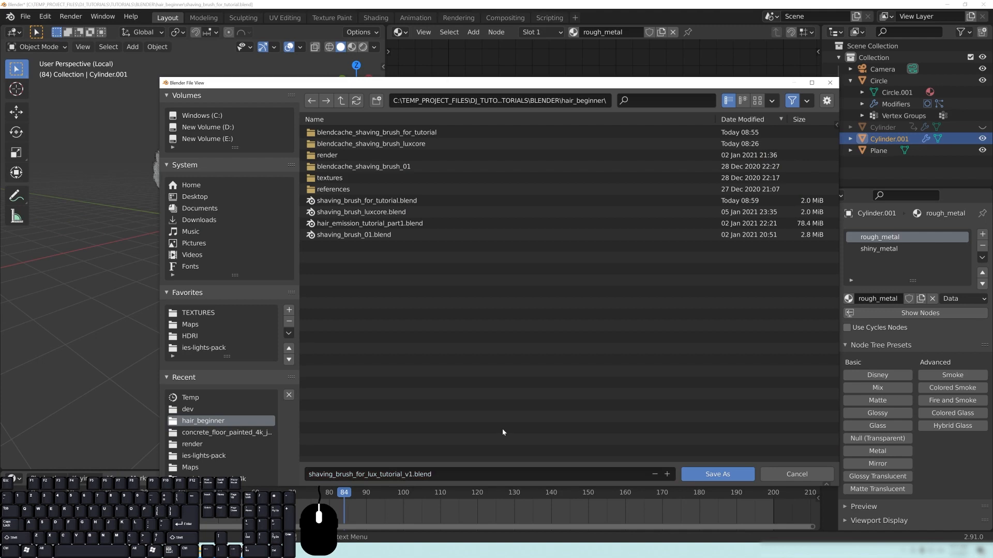
{"action": "left_click", "coordinate": [738, 475]}
Switch the viewport to Rendered shading to preview the handle's metal materials.
{"action": "key", "text": "z"}
{"action": "left_click", "coordinate": [223, 171]}
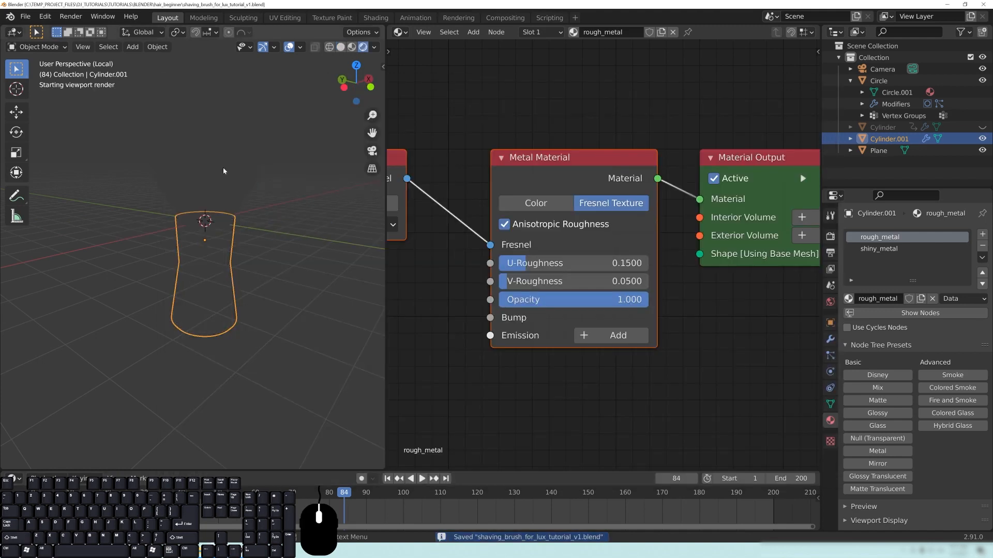
Examine the rendered metal materials on the brush handle from several angles, including its underside and upper rim.
{"action": "scroll", "coordinate": [222, 168], "scroll_direction": "up", "scroll_amount": 2}
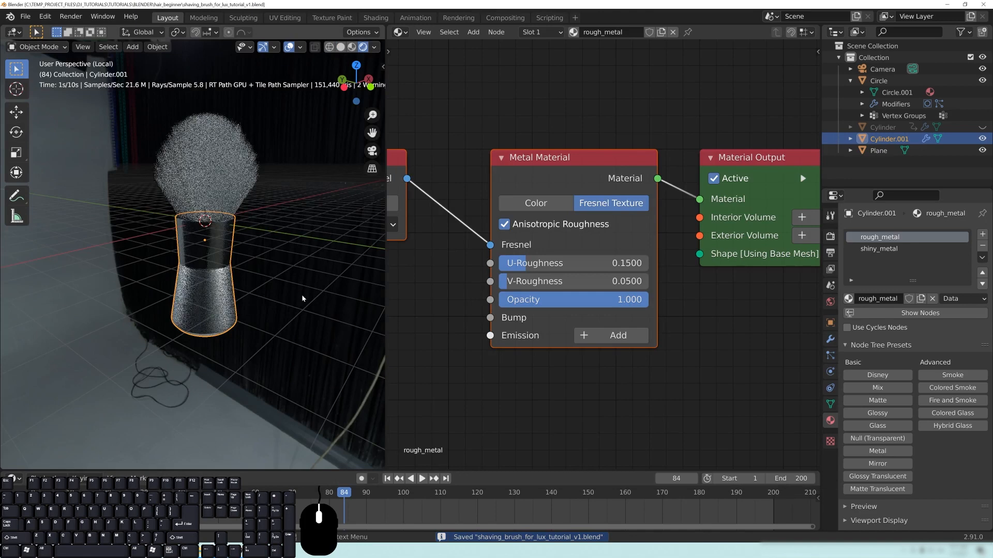
{"action": "scroll", "coordinate": [279, 312], "scroll_direction": "up", "scroll_amount": 2}
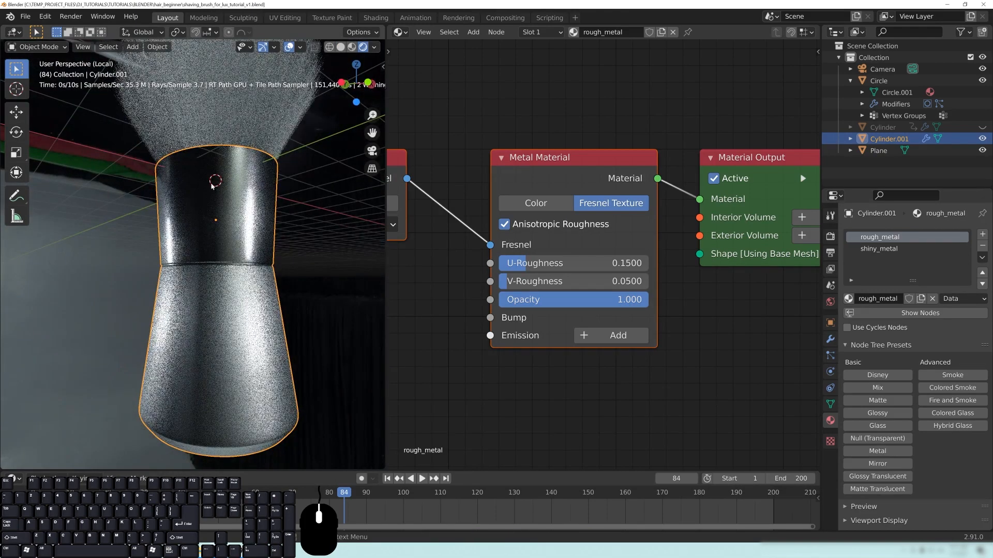
{"action": "middle_click_drag", "start_coordinate": [283, 304], "coordinate": [271, 358]}
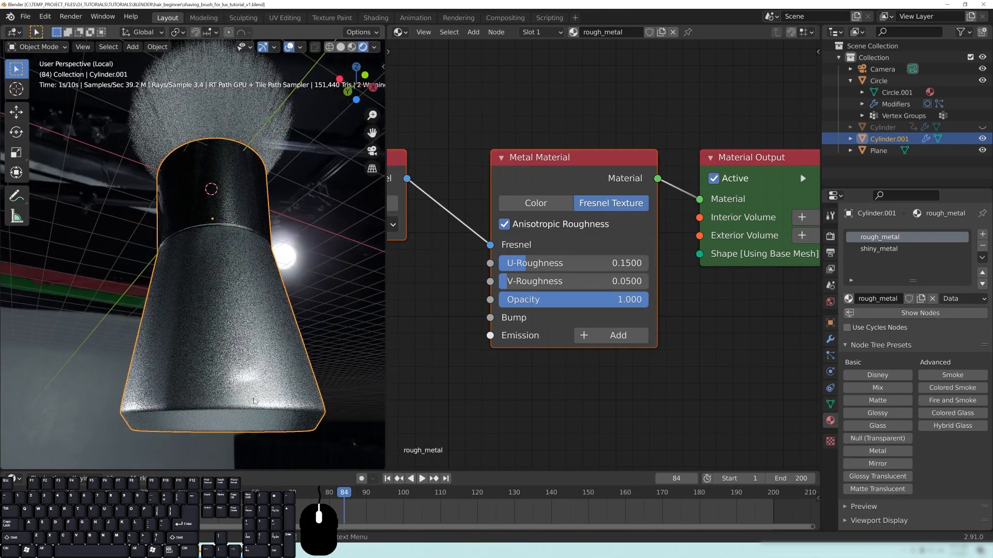
{"action": "scroll", "coordinate": [248, 320], "scroll_direction": "down", "scroll_amount": 3}
{"action": "mouse_move", "coordinate": [249, 321]}
{"action": "middle_mouse_down"}
{"action": "mouse_move", "coordinate": [225, 266]}
{"action": "mouse_move", "coordinate": [236, 305]}
{"action": "middle_mouse_up"}
{"action": "scroll", "coordinate": [224, 266], "scroll_direction": "up", "scroll_amount": 2}
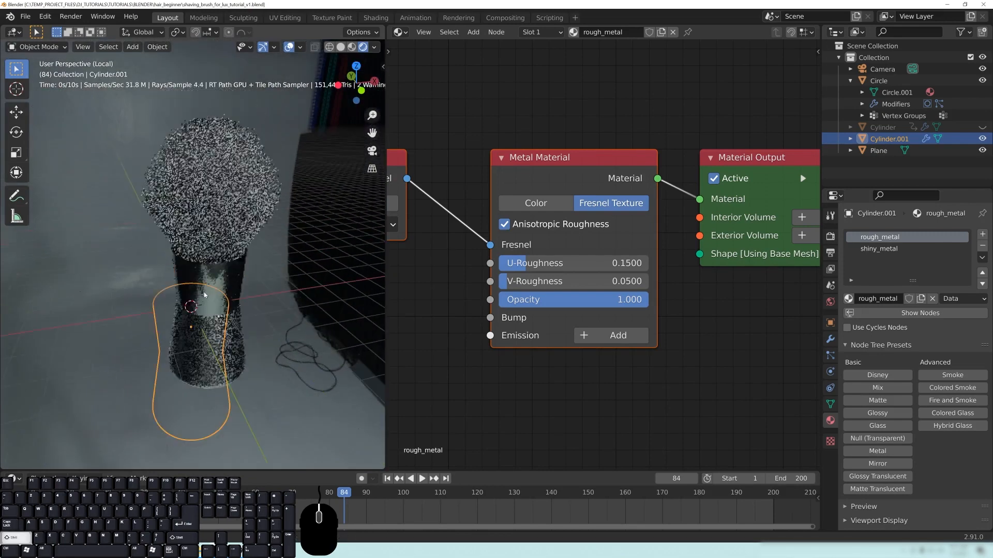
{"action": "scroll", "coordinate": [240, 304], "scroll_direction": "up", "scroll_amount": 4}
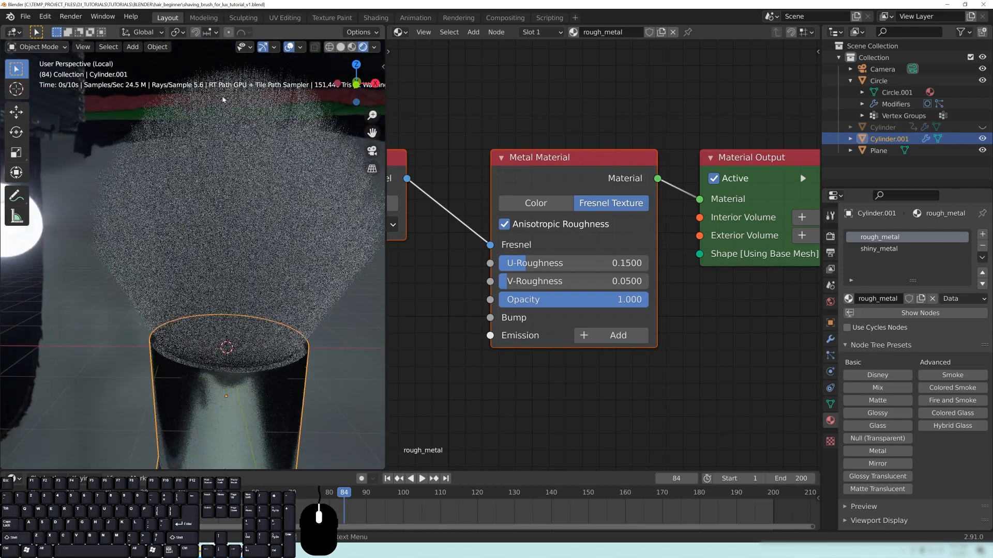
{"action": "mouse_move", "coordinate": [274, 272]}
{"action": "middle_mouse_down"}
{"action": "mouse_move", "coordinate": [210, 284]}
{"action": "mouse_move", "coordinate": [274, 243]}
{"action": "mouse_move", "coordinate": [166, 228]}
{"action": "mouse_move", "coordinate": [172, 261]}
{"action": "middle_mouse_up"}
Switch the viewport to Solid shading and select the Circle hair emitter at the top of the handle.
{"action": "key", "text": "z"}
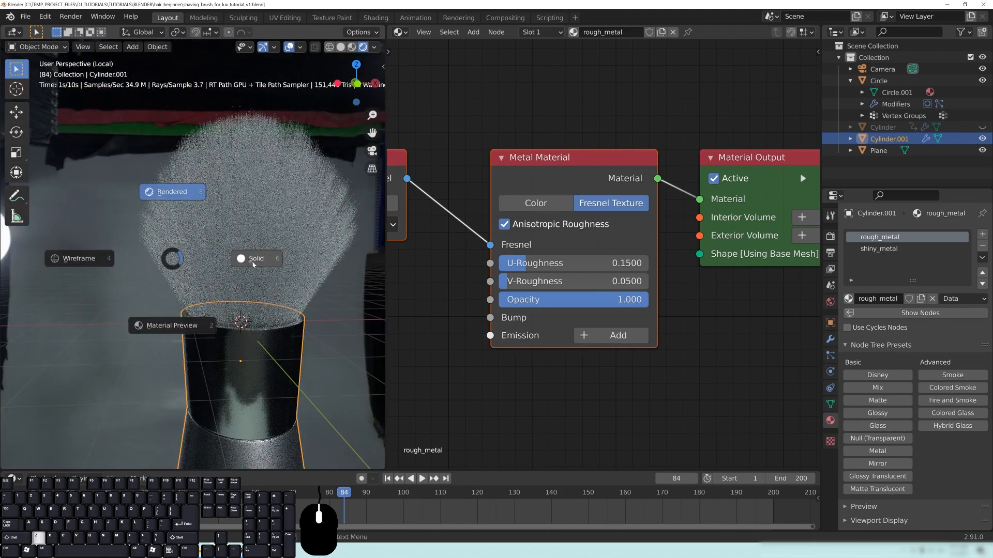
{"action": "left_click", "coordinate": [265, 263]}
{"action": "scroll", "coordinate": [210, 287], "scroll_direction": "down", "scroll_amount": 3}
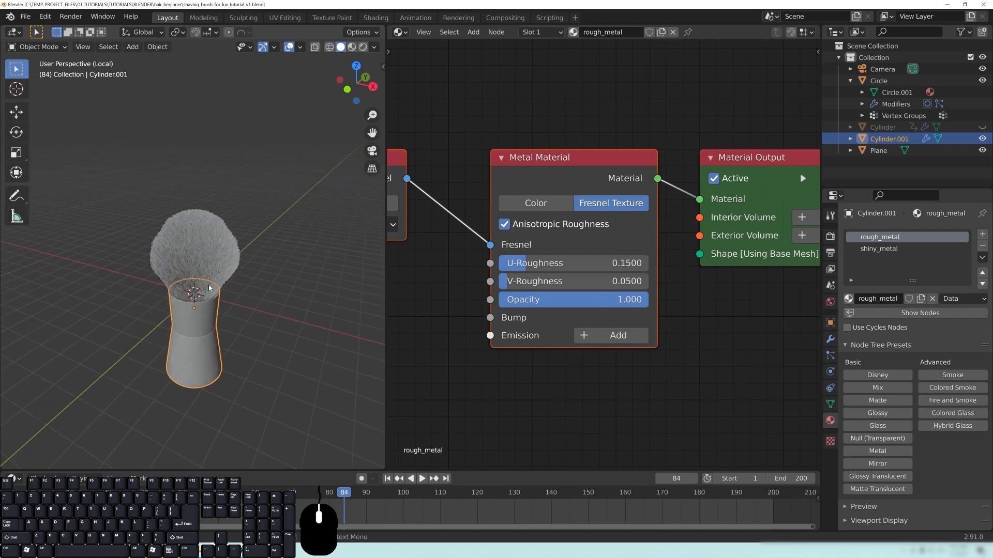
{"action": "middle_click_drag", "start_coordinate": [165, 292], "coordinate": [166, 309]}
{"action": "left_click", "coordinate": [183, 290]}
{"action": "middle_click_drag", "start_coordinate": [214, 272], "coordinate": [171, 206]}
{"action": "mouse_move", "coordinate": [170, 317]}
{"action": "middle_mouse_down"}
{"action": "mouse_move", "coordinate": [272, 300]}
{"action": "mouse_move", "coordinate": [253, 202]}
{"action": "middle_mouse_up"}
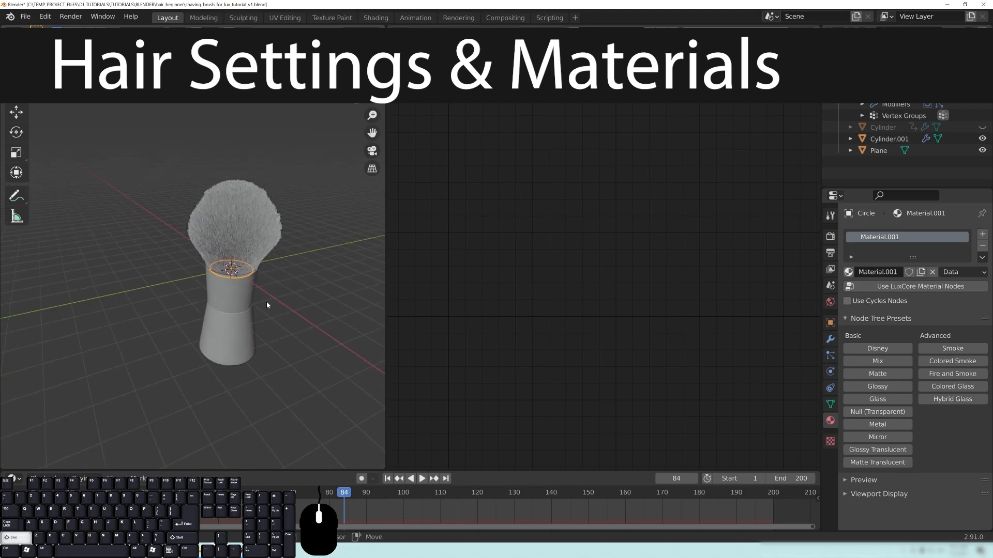
{"action": "scroll", "coordinate": [215, 290], "scroll_direction": "up", "scroll_amount": 4}
{"action": "mouse_move", "coordinate": [184, 146]}
{"action": "middle_mouse_down"}
{"action": "mouse_move", "coordinate": [191, 207]}
{"action": "mouse_move", "coordinate": [255, 262]}
{"action": "mouse_move", "coordinate": [230, 286]}
{"action": "mouse_move", "coordinate": [128, 192]}
{"action": "middle_mouse_up"}
{"action": "mouse_move", "coordinate": [195, 259]}
{"action": "middle_mouse_down"}
{"action": "mouse_move", "coordinate": [269, 247]}
{"action": "mouse_move", "coordinate": [231, 256]}
{"action": "mouse_move", "coordinate": [231, 207]}
{"action": "middle_mouse_up"}
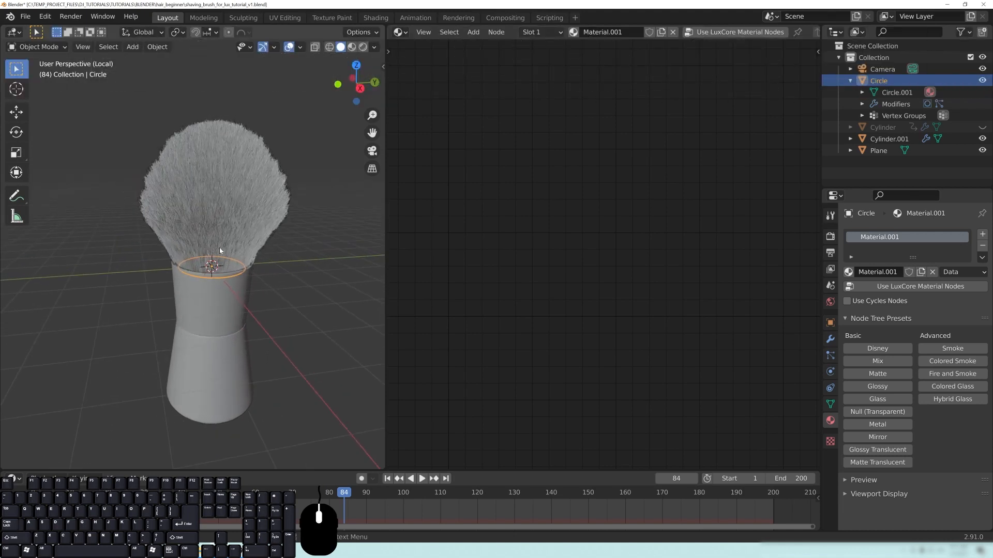
{"action": "middle_click_drag", "start_coordinate": [276, 256], "coordinate": [174, 247]}
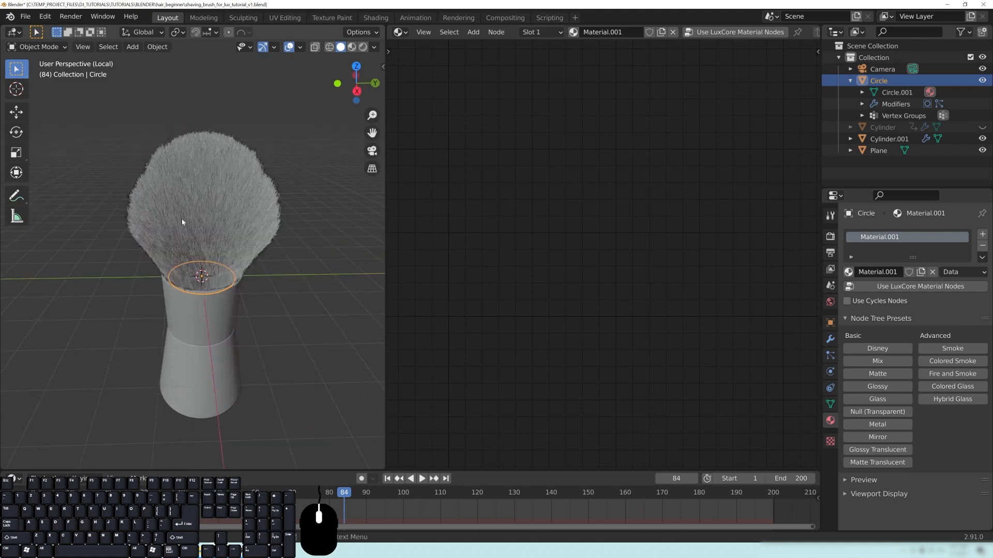
{"action": "mouse_move", "coordinate": [253, 308]}
{"action": "middle_mouse_down"}
{"action": "mouse_move", "coordinate": [294, 328]}
{"action": "mouse_move", "coordinate": [262, 348]}
{"action": "mouse_move", "coordinate": [289, 342]}
{"action": "middle_mouse_up"}
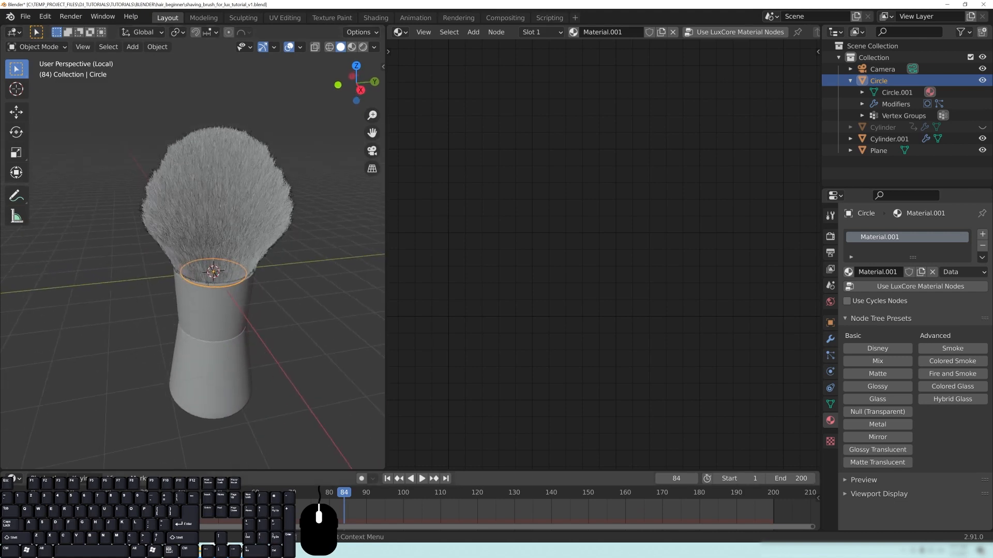
Switch to the browser, skim the Luxcore Hair Tutorial on YouTube at 8:06, 11:24 and 16:00, and return to Blender.
{"action": "key", "text": "super"}
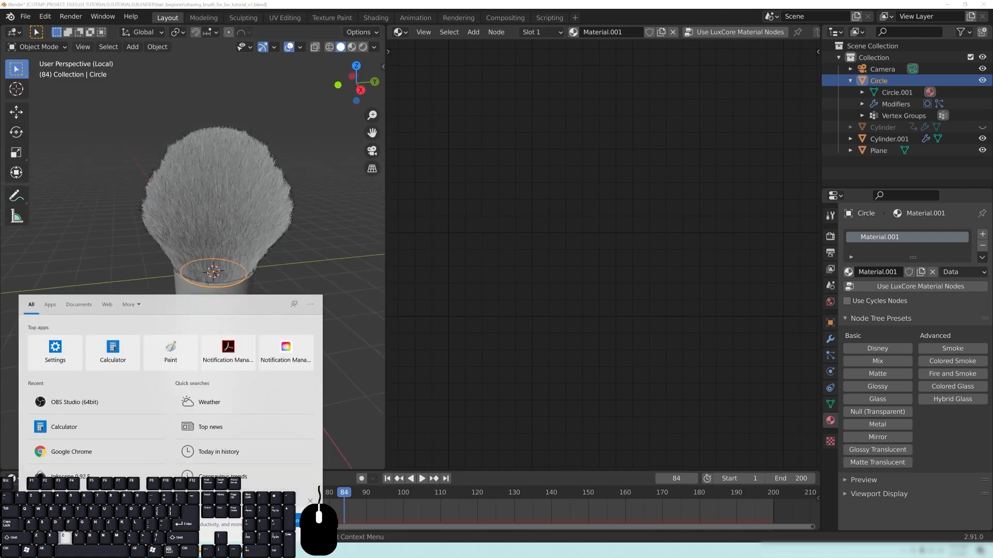
{"action": "key", "text": "alt+Tab"}
{"action": "left_click", "coordinate": [289, 434]}
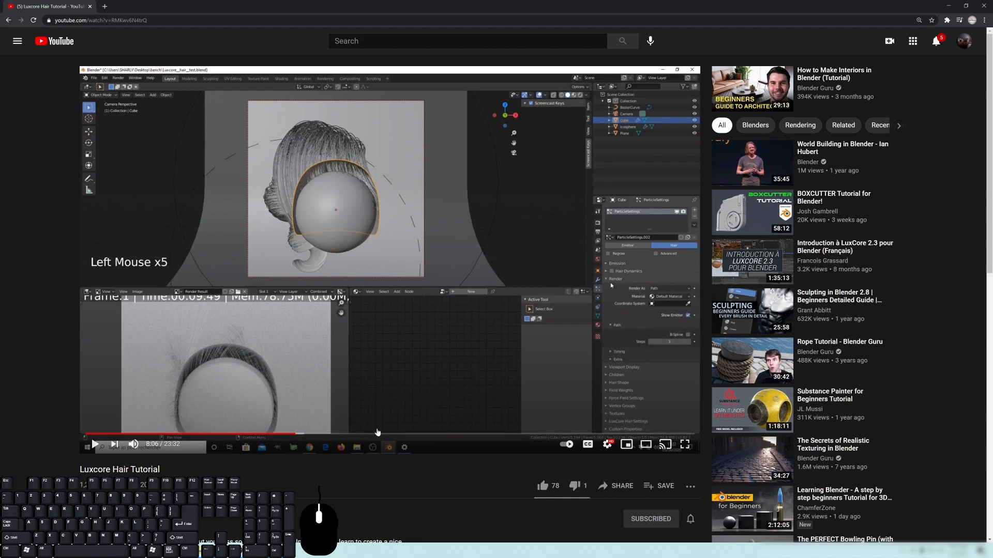
{"action": "left_click", "coordinate": [381, 434]}
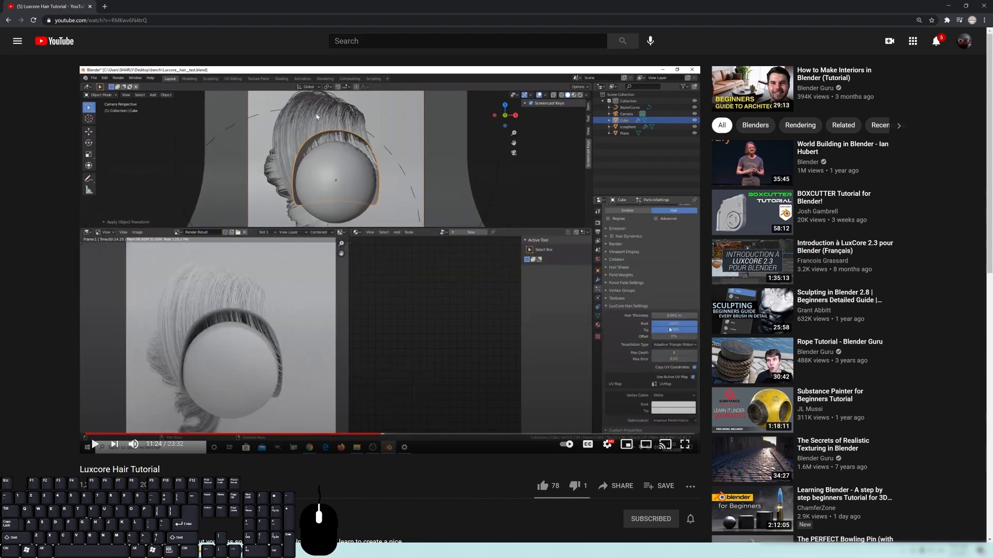
{"action": "left_click", "coordinate": [500, 434]}
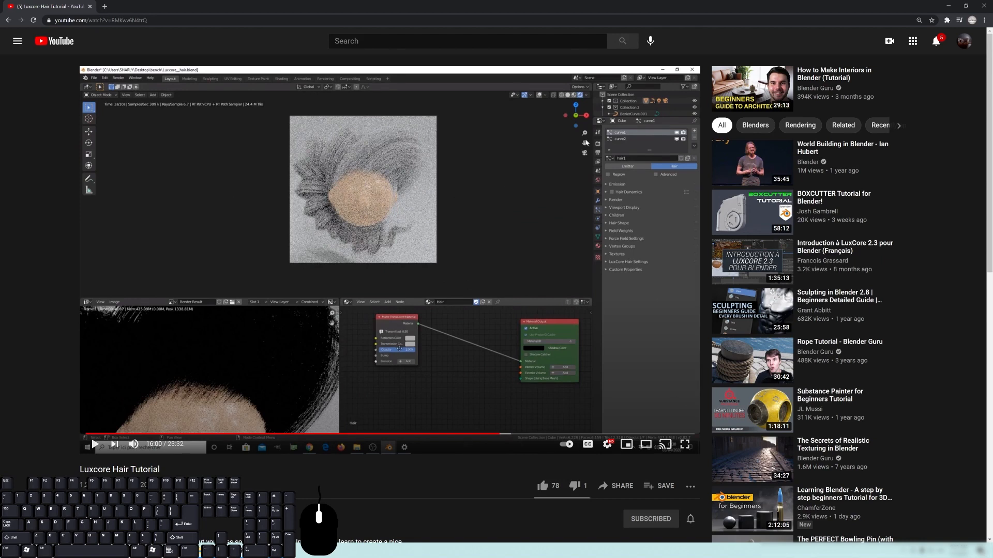
{"action": "left_click", "coordinate": [822, 4]}
{"action": "left_click", "coordinate": [948, 8]}
Collapse the Node Tree Presets, widen the Properties editor and show the Circle emitter's particle settings.
{"action": "middle_click_drag", "start_coordinate": [296, 246], "coordinate": [267, 228]}
{"action": "scroll", "coordinate": [202, 231], "scroll_direction": "up", "scroll_amount": 3}
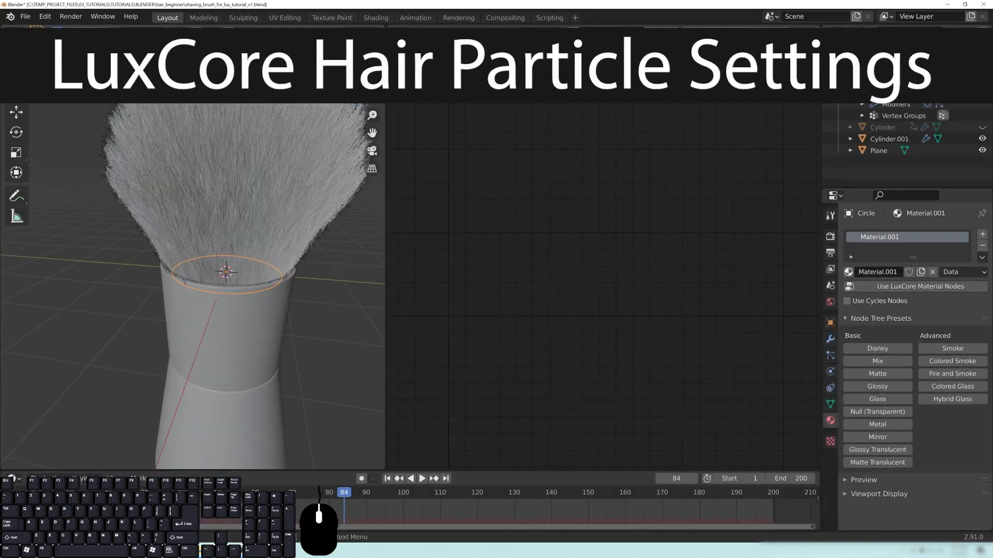
{"action": "scroll", "coordinate": [244, 203], "scroll_direction": "down", "scroll_amount": 4}
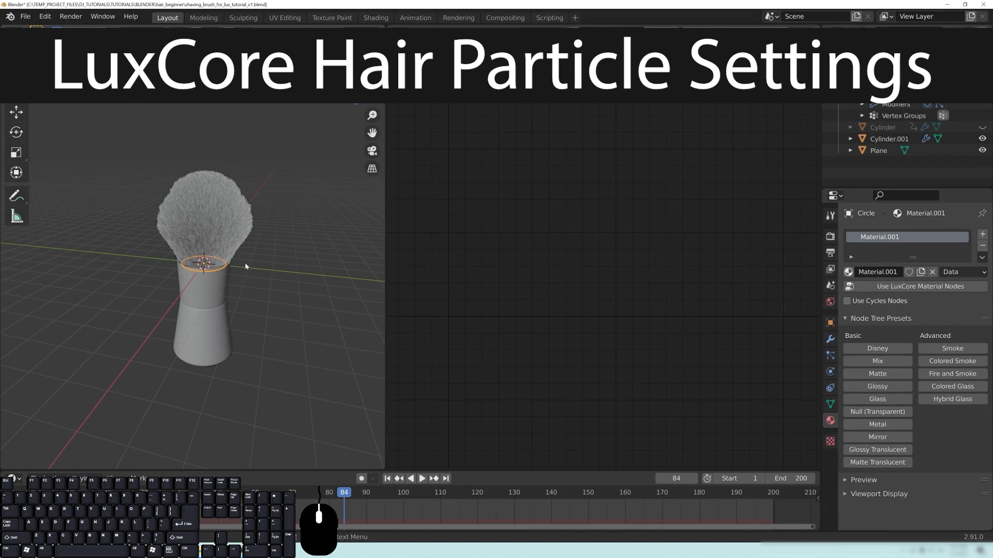
{"action": "left_click", "coordinate": [844, 320]}
{"action": "left_click_drag", "start_coordinate": [820, 421], "coordinate": [638, 421]}
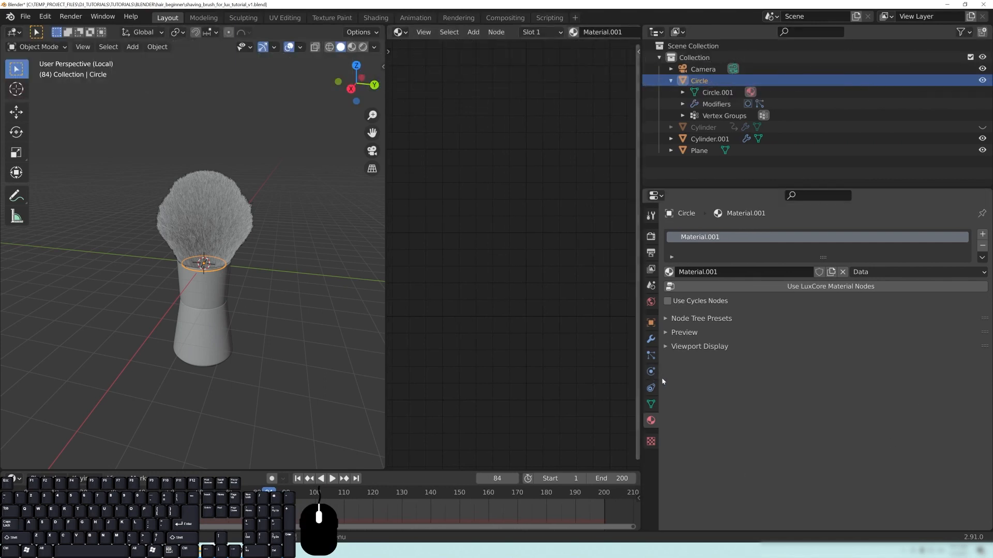
{"action": "left_click", "coordinate": [651, 356]}
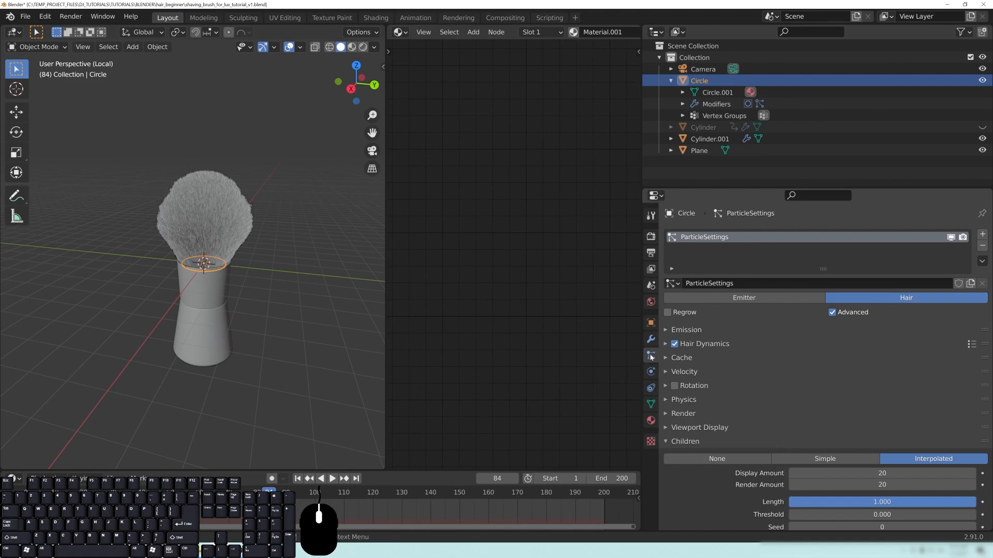
Collapse the Children section of the hair particle system and expand its LuxCore Hair Settings.
{"action": "left_click", "coordinate": [690, 443]}
{"action": "scroll", "coordinate": [690, 439], "scroll_direction": "down", "scroll_amount": 5}
{"action": "left_click", "coordinate": [693, 426], "text": "ctrl"}
{"action": "left_click", "coordinate": [693, 425]}
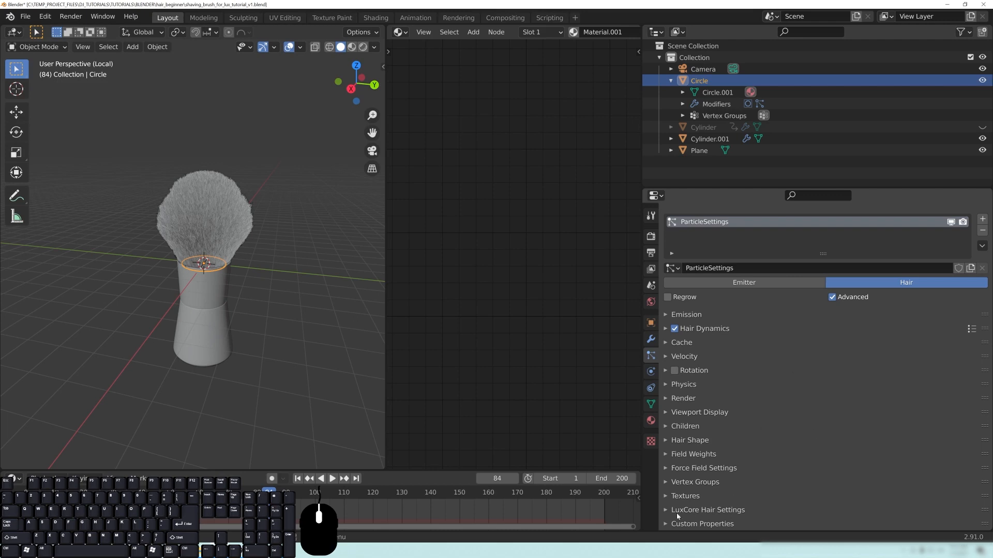
{"action": "left_click", "coordinate": [707, 510]}
{"action": "scroll", "coordinate": [738, 414], "scroll_direction": "down", "scroll_amount": 8}
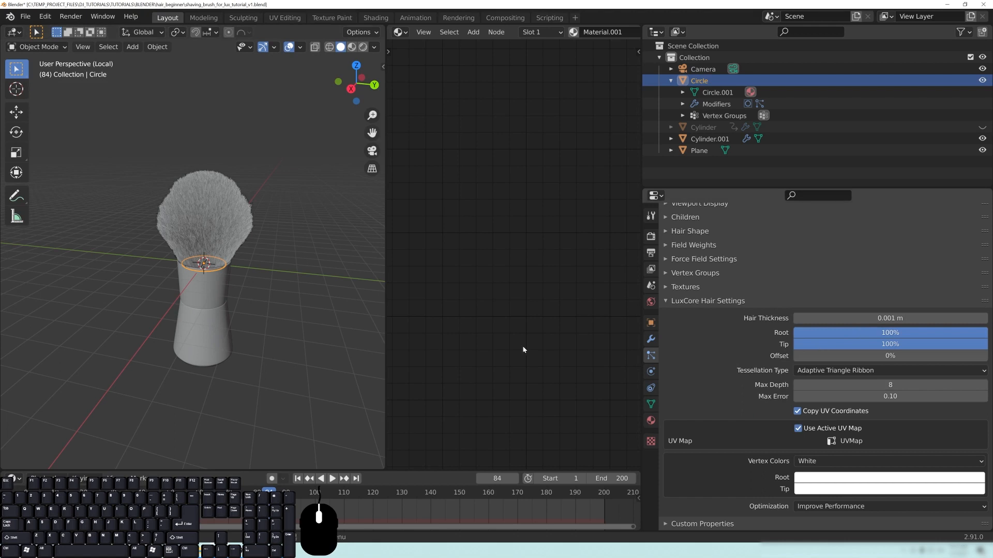
{"action": "middle_click_drag", "start_coordinate": [204, 208], "coordinate": [220, 223], "text": "shift"}
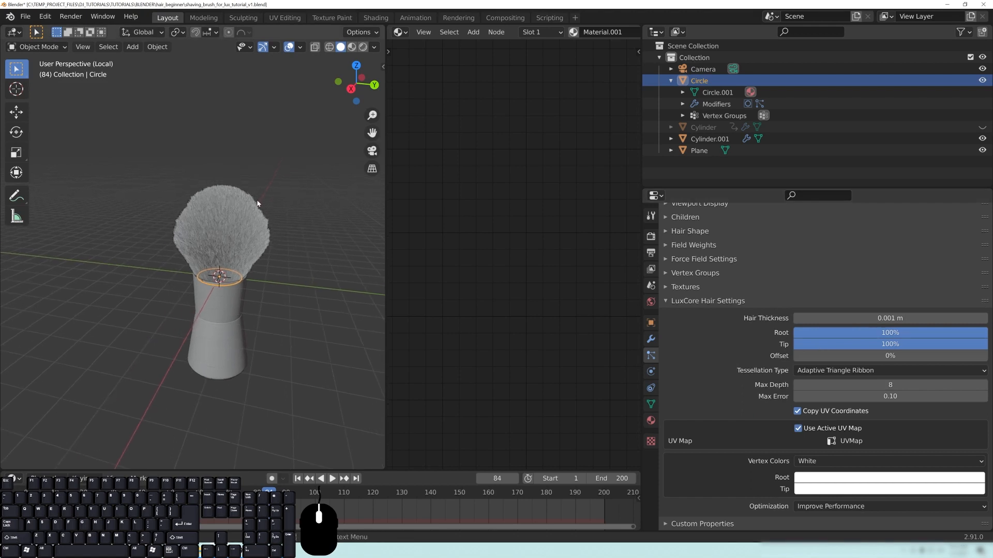
{"action": "scroll", "coordinate": [279, 313], "scroll_direction": "up", "scroll_amount": 3}
{"action": "mouse_move", "coordinate": [279, 288]}
{"action": "middle_mouse_down"}
{"action": "mouse_move", "coordinate": [273, 253]}
{"action": "mouse_move", "coordinate": [257, 275]}
{"action": "middle_mouse_up"}
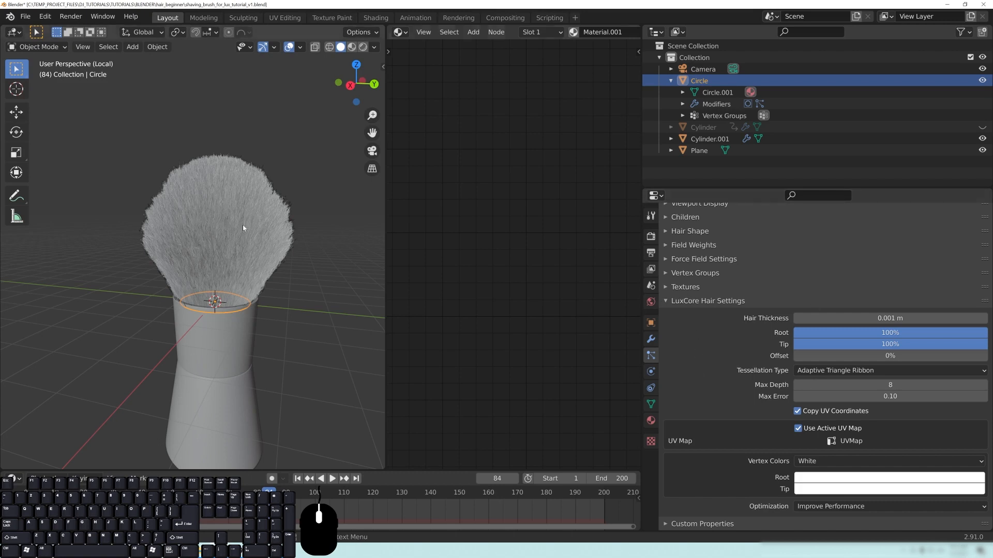
{"action": "middle_click_drag", "start_coordinate": [257, 216], "coordinate": [236, 229]}
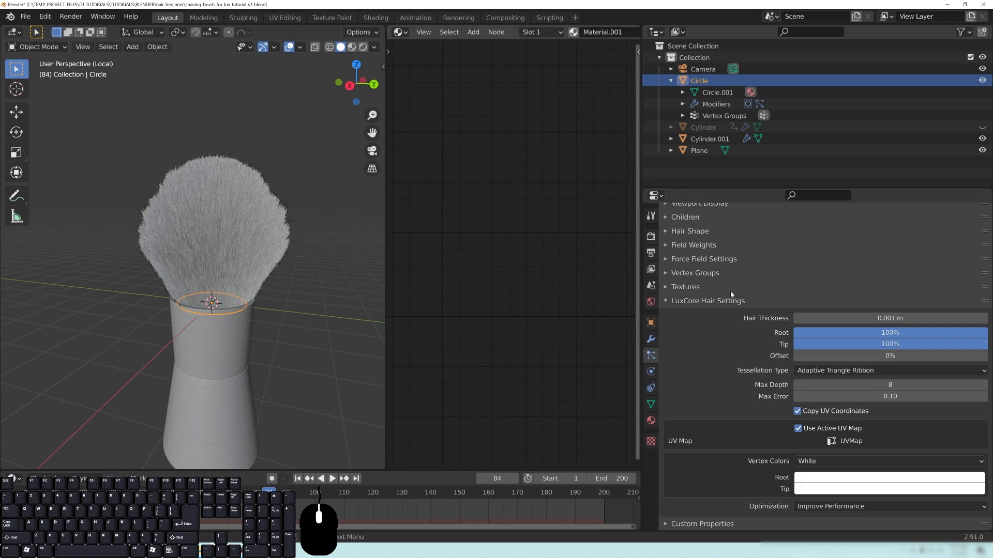
Collapse the LuxCore Hair Settings and set the particle system's Children to None to view only the parent hairs.
{"action": "left_click", "coordinate": [695, 302]}
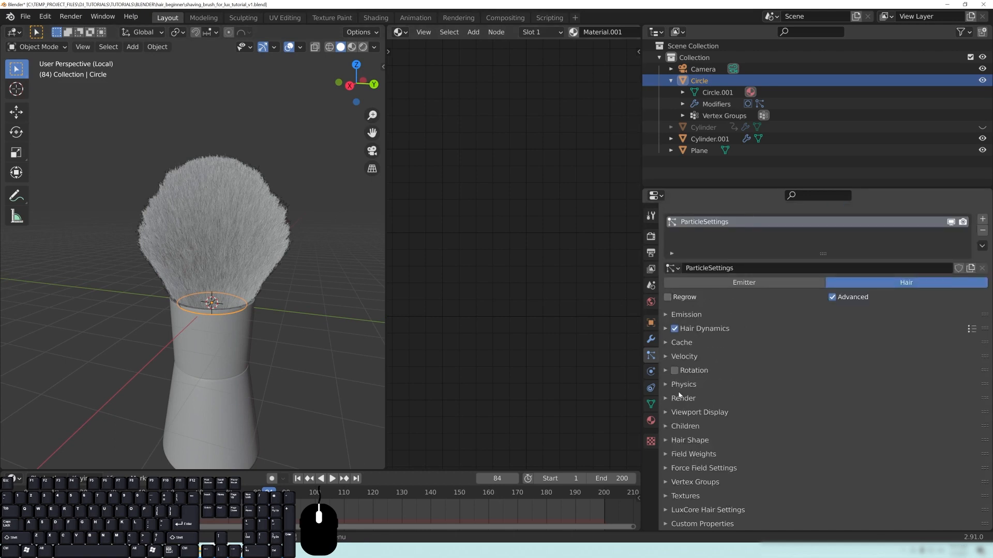
{"action": "left_click", "coordinate": [680, 427]}
{"action": "scroll", "coordinate": [698, 405], "scroll_direction": "down", "scroll_amount": 2}
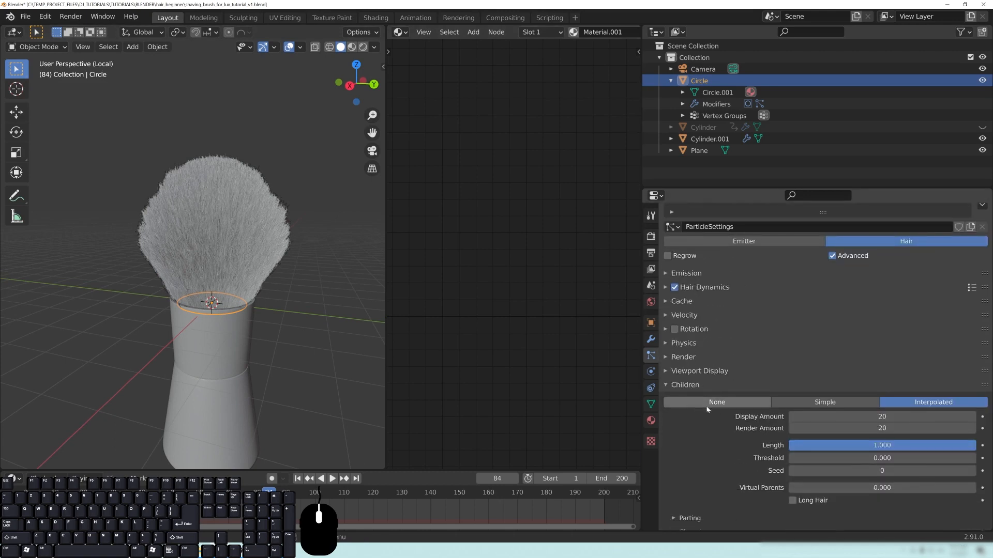
{"action": "left_click", "coordinate": [706, 404]}
{"action": "middle_click_drag", "start_coordinate": [206, 214], "coordinate": [189, 213]}
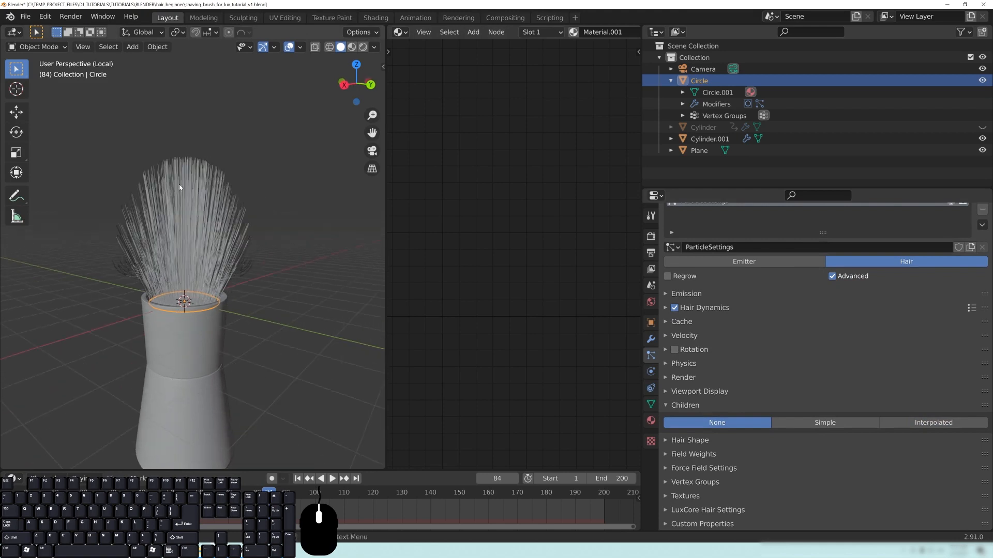
{"action": "middle_click_drag", "start_coordinate": [97, 243], "coordinate": [209, 243]}
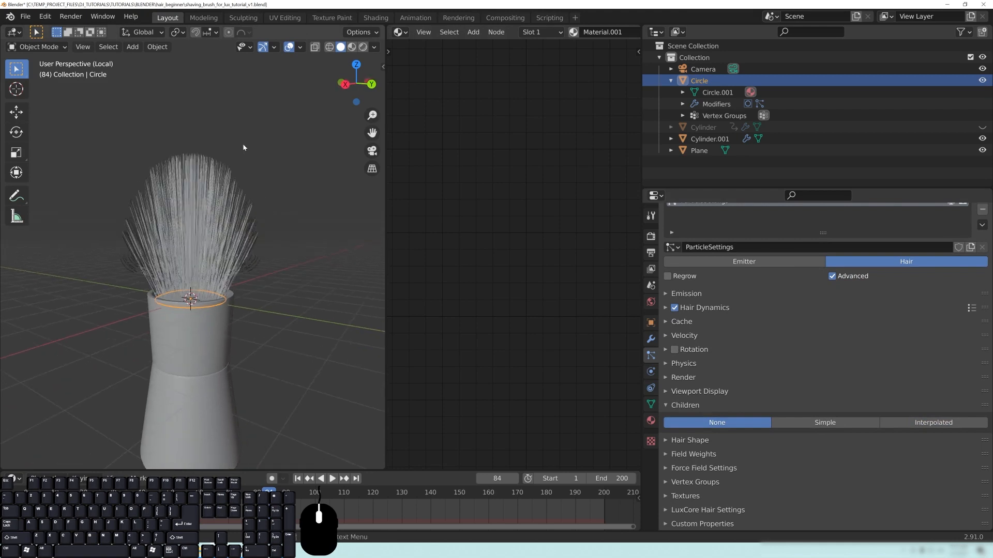
Set the particle system's Children back to Interpolated and inspect the full hair on the brush.
{"action": "left_click", "coordinate": [933, 424]}
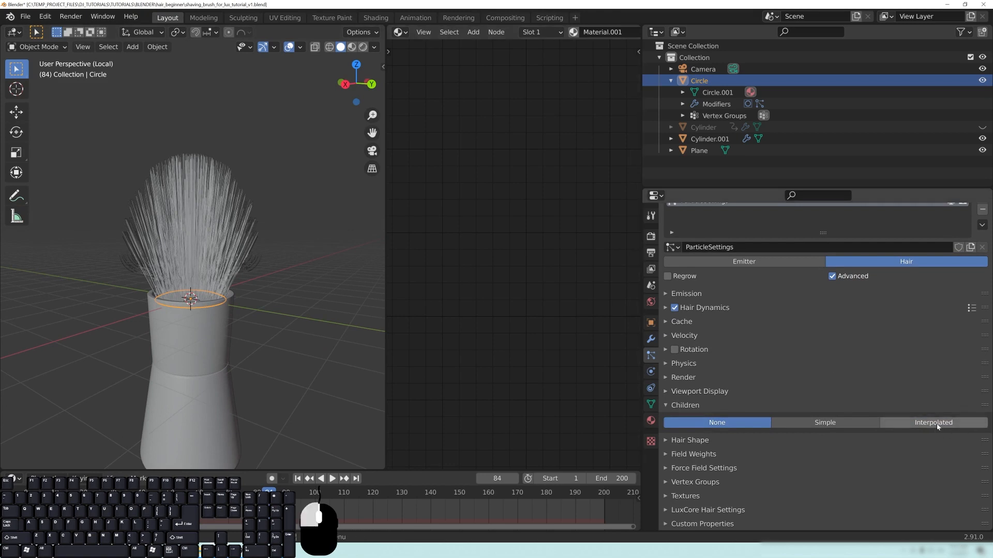
{"action": "scroll", "coordinate": [259, 308], "scroll_direction": "up", "scroll_amount": 3}
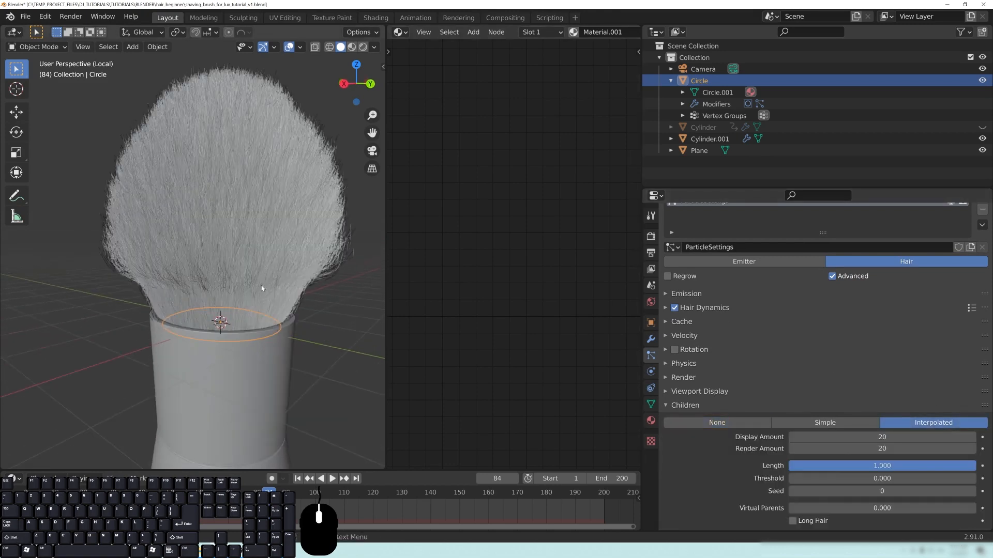
{"action": "middle_click_drag", "start_coordinate": [222, 270], "coordinate": [227, 301]}
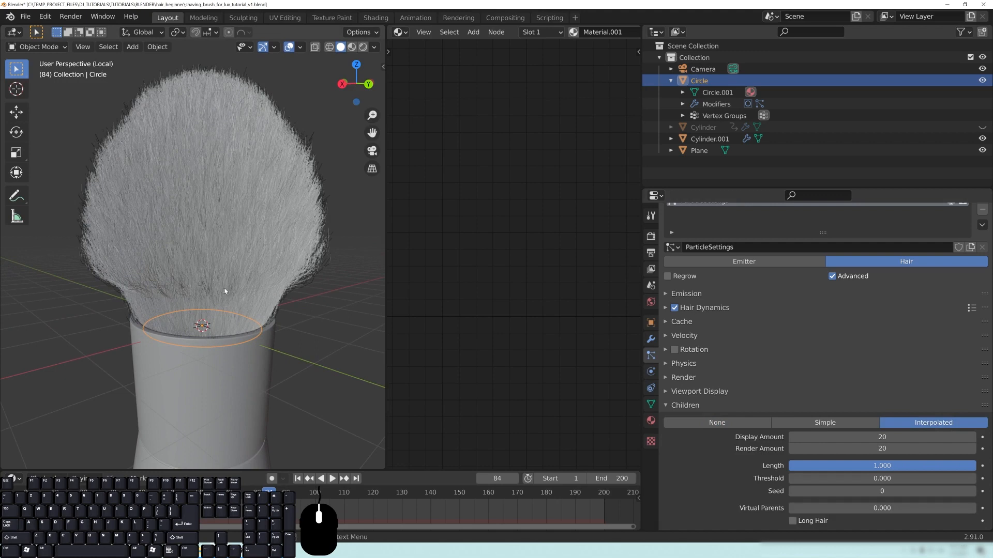
{"action": "scroll", "coordinate": [200, 209], "scroll_direction": "down", "scroll_amount": 3}
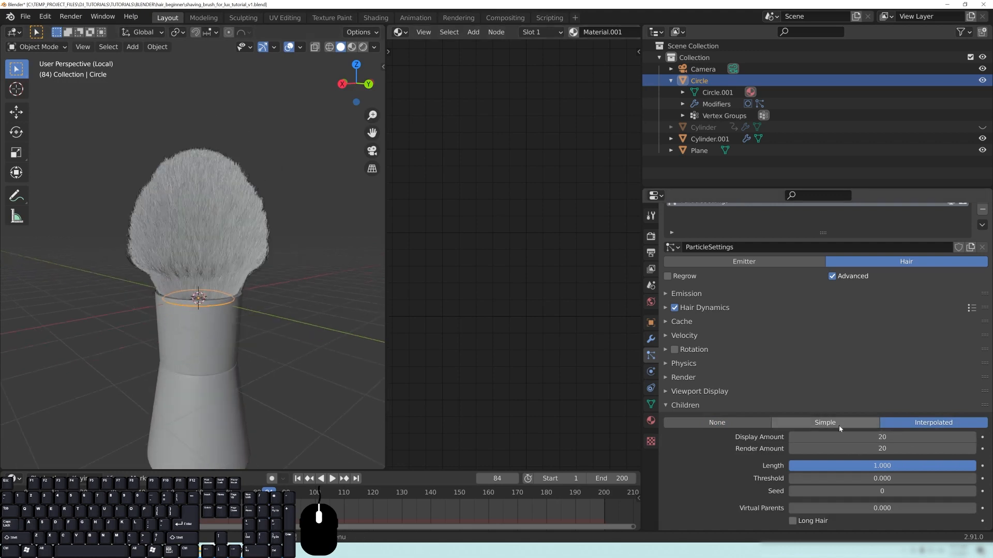
{"action": "mouse_move", "coordinate": [222, 290]}
{"action": "middle_mouse_down"}
{"action": "mouse_move", "coordinate": [244, 288]}
{"action": "mouse_move", "coordinate": [150, 259]}
{"action": "middle_mouse_up"}
{"action": "scroll", "coordinate": [740, 448], "scroll_direction": "down", "scroll_amount": 4}
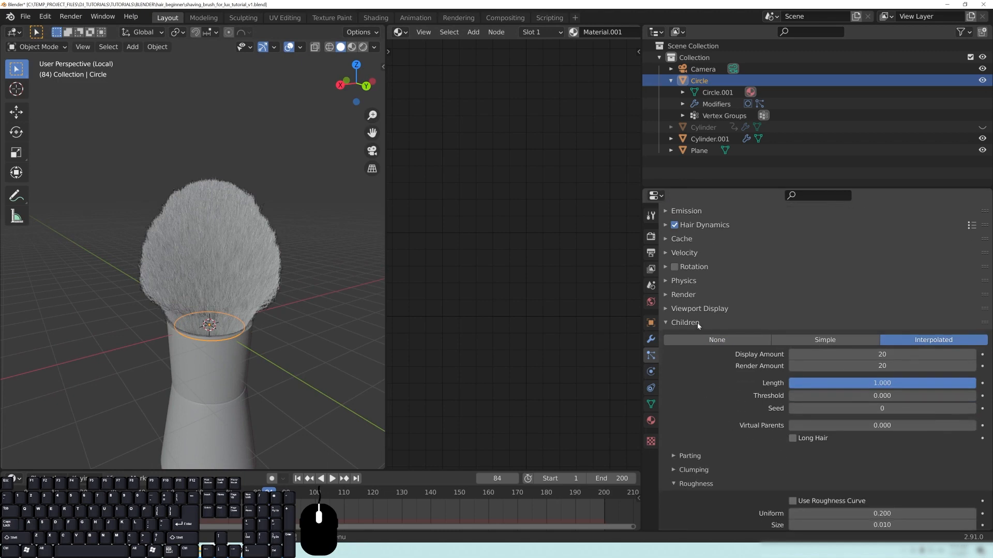
Close the Children options and reopen the LuxCore Hair Settings to show the hair thickness, tessellation and vertex color options.
{"action": "left_click", "coordinate": [686, 322]}
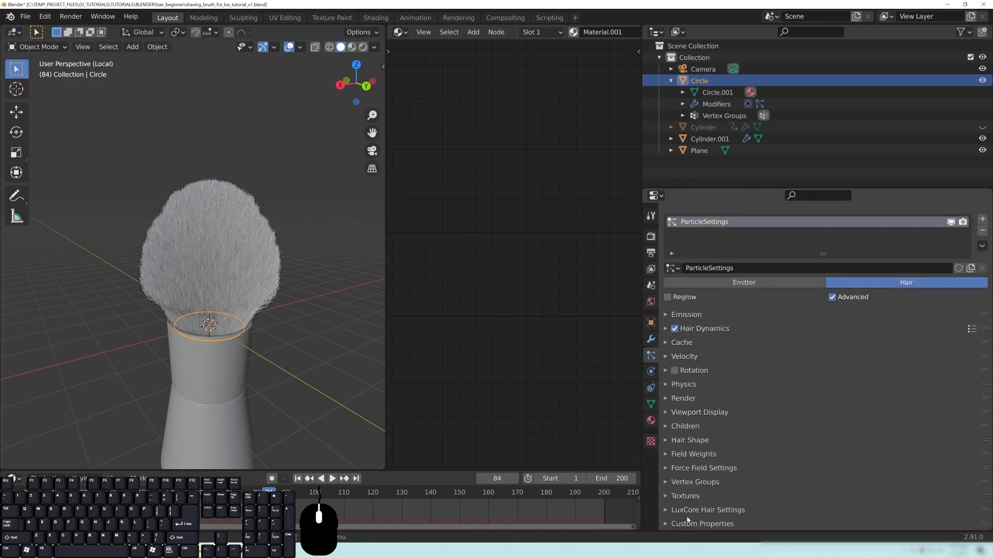
{"action": "left_click", "coordinate": [693, 510]}
{"action": "scroll", "coordinate": [879, 362], "scroll_direction": "down", "scroll_amount": 10}
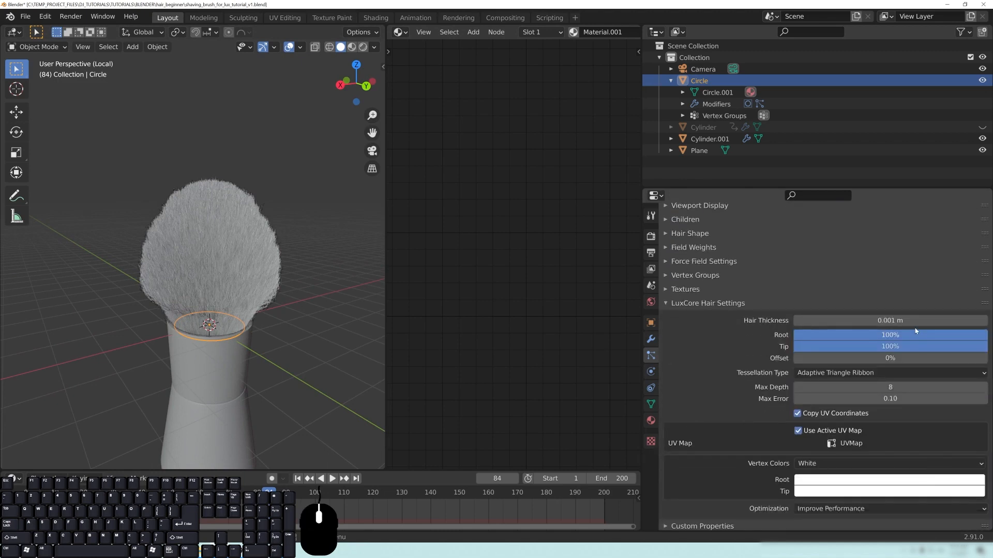
Switch the node area to the Shader Editor and examine how Hair Info and the ColorRamp drive the Cycles hair material's tint.
{"action": "scroll", "coordinate": [854, 444], "scroll_direction": "down", "scroll_amount": 1}
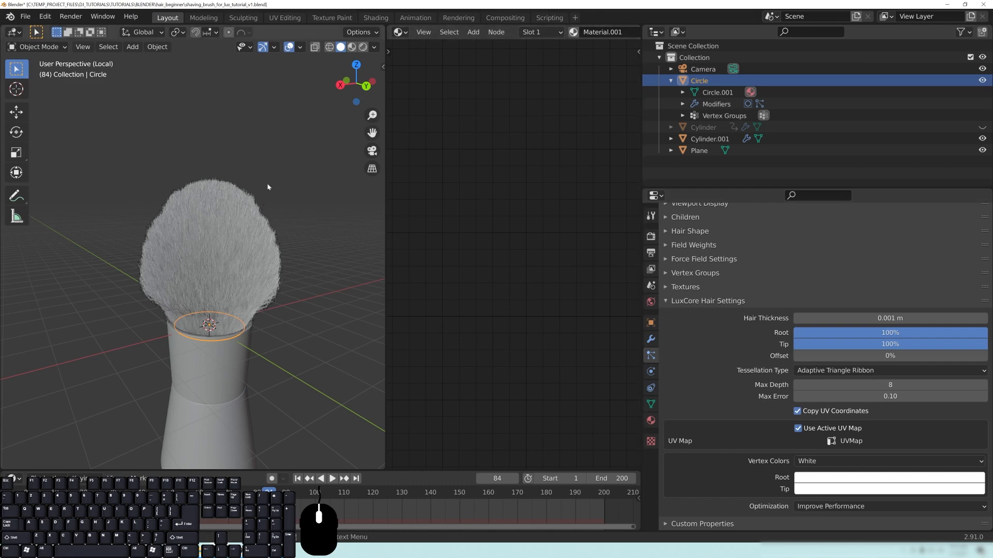
{"action": "left_click", "coordinate": [400, 32]}
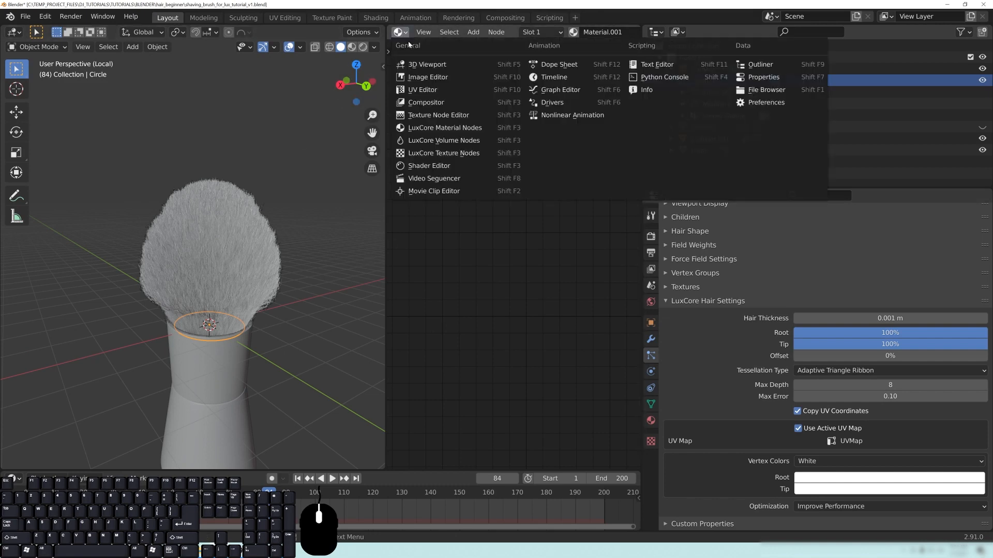
{"action": "left_click", "coordinate": [423, 171]}
{"action": "scroll", "coordinate": [526, 197], "scroll_direction": "down", "scroll_amount": 5}
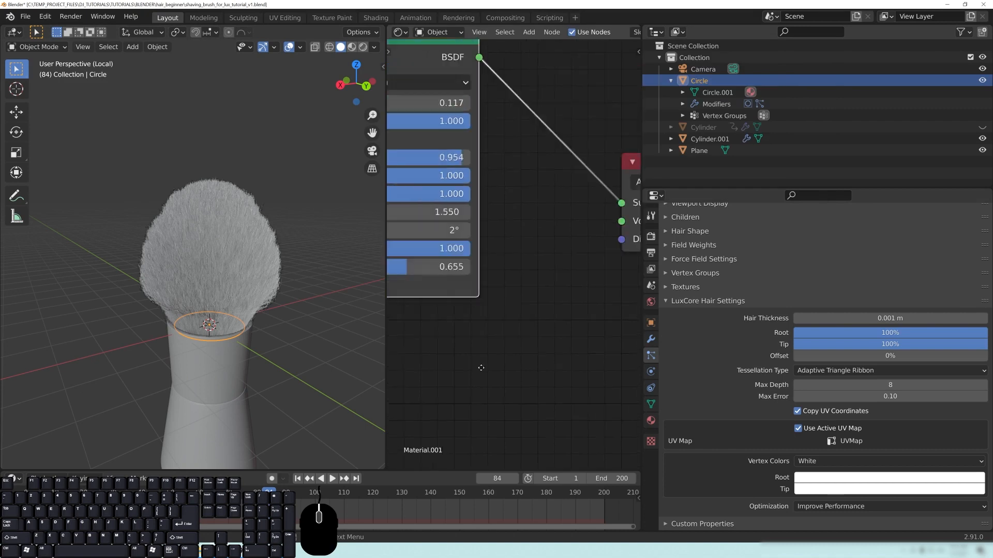
{"action": "middle_click_drag", "start_coordinate": [421, 277], "coordinate": [595, 266]}
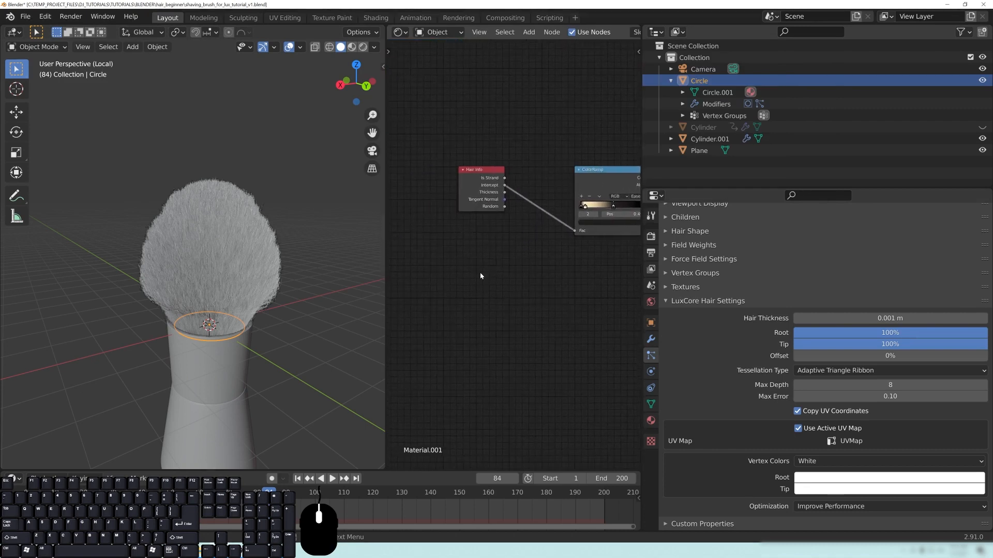
{"action": "scroll", "coordinate": [509, 207], "scroll_direction": "up", "scroll_amount": 3}
{"action": "left_click", "coordinate": [501, 170]}
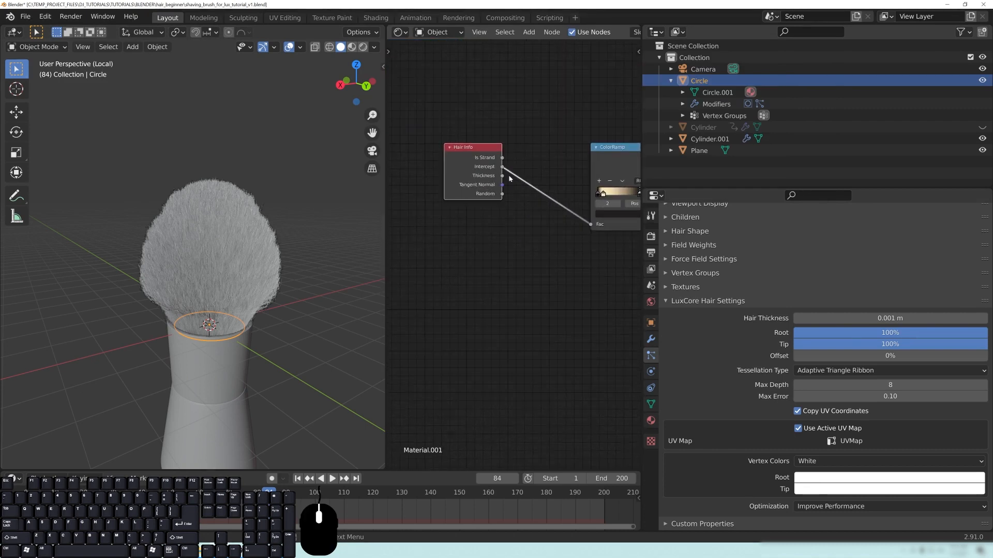
{"action": "middle_click_drag", "start_coordinate": [502, 172], "coordinate": [386, 173]}
{"action": "left_click_drag", "start_coordinate": [514, 169], "coordinate": [474, 153]}
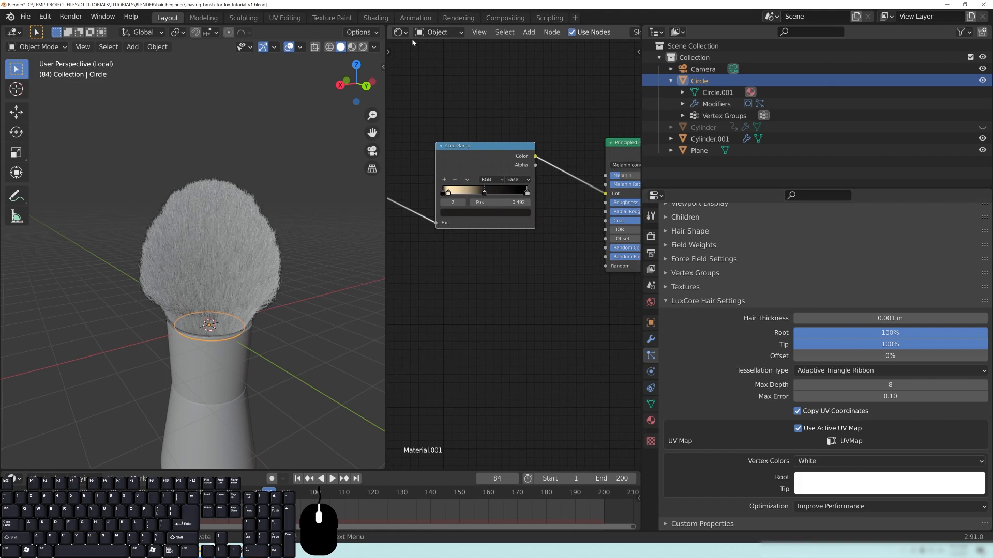
Switch the node area back to LuxCore Material Nodes and widen it slightly into the 3D viewport.
{"action": "left_click", "coordinate": [399, 32]}
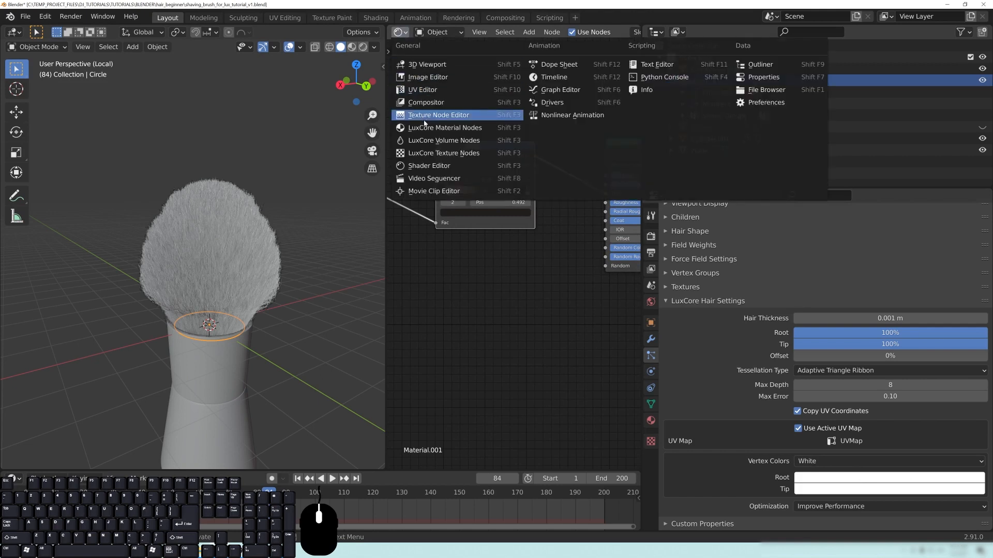
{"action": "left_click", "coordinate": [444, 127]}
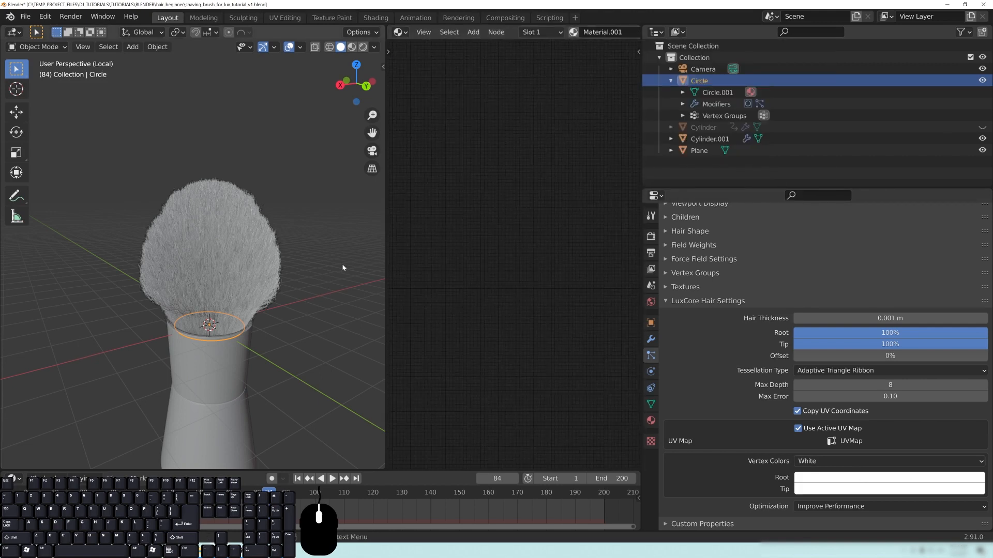
{"action": "left_click_drag", "start_coordinate": [385, 256], "coordinate": [364, 257]}
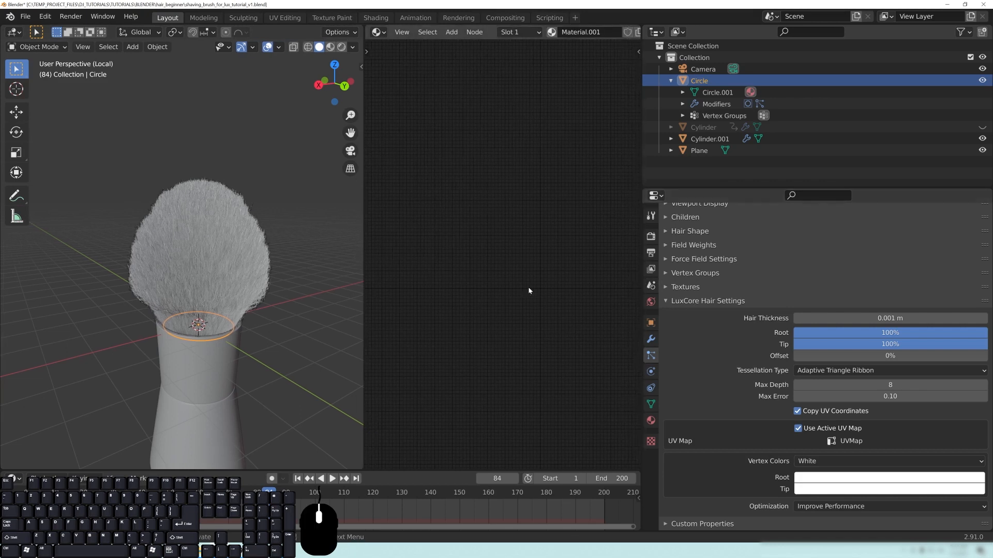
Set the hair's vertex colors to From Emitter Vertex Colors with a black root color, and add a vertex color layer.
{"action": "left_click", "coordinate": [813, 465]}
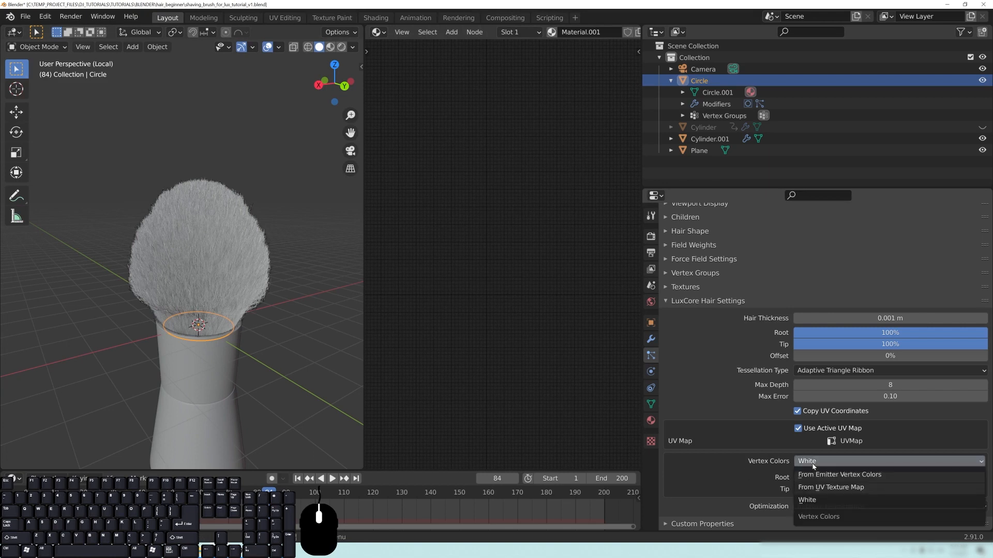
{"action": "left_click", "coordinate": [857, 475]}
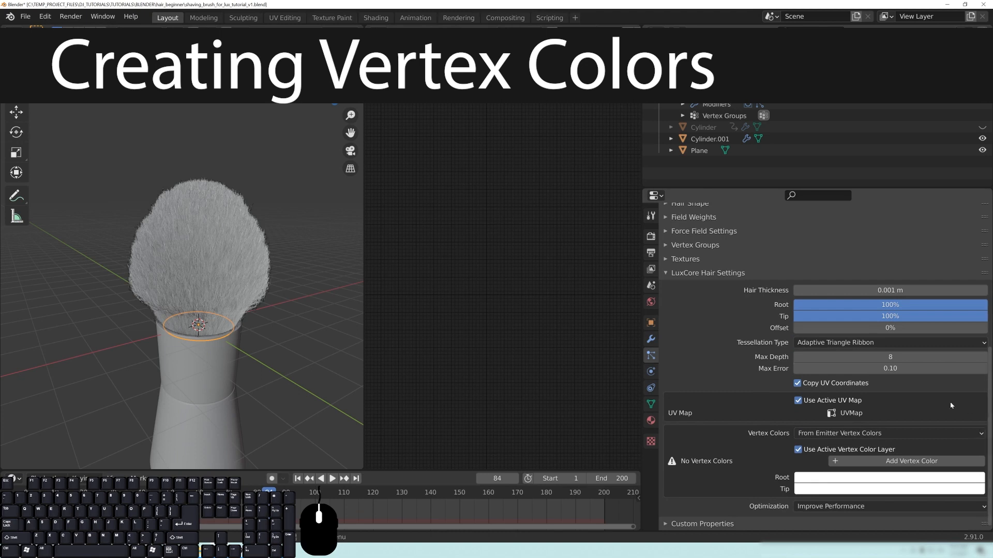
{"action": "left_click", "coordinate": [827, 479]}
{"action": "left_click_drag", "start_coordinate": [977, 337], "coordinate": [976, 408]}
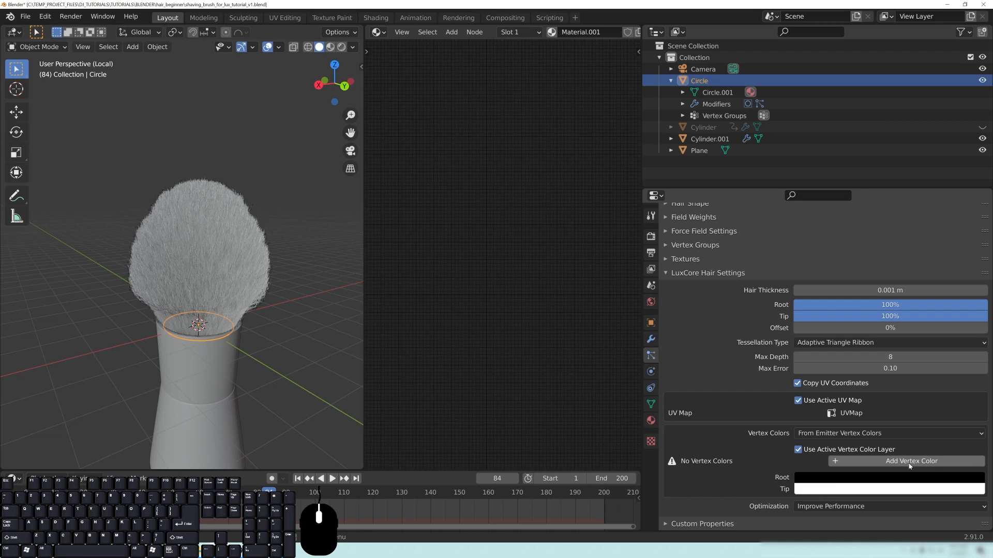
{"action": "left_click", "coordinate": [872, 461]}
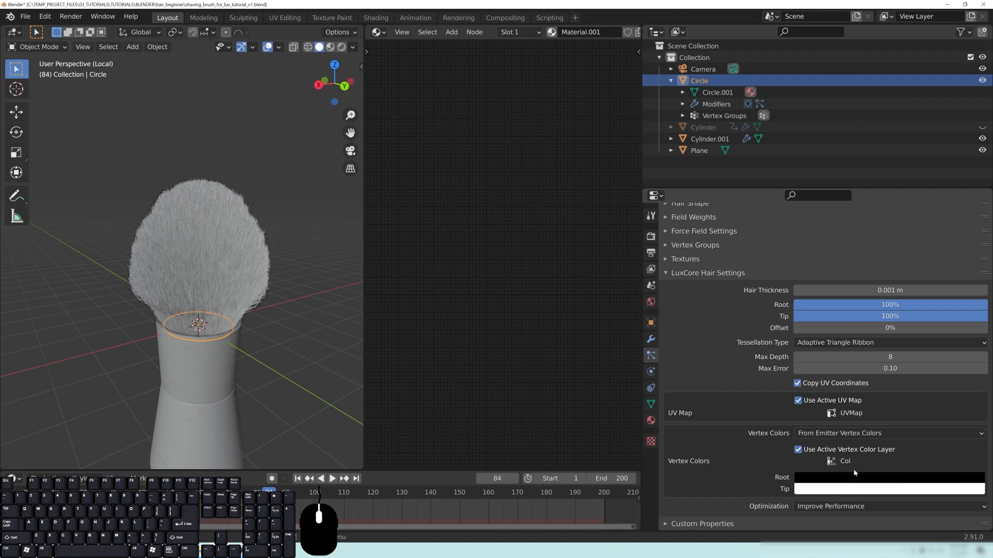
Enable LuxCore material nodes for Material.001 on the Circle and space its Matte Material node away from the Material Output.
{"action": "left_click", "coordinate": [650, 424]}
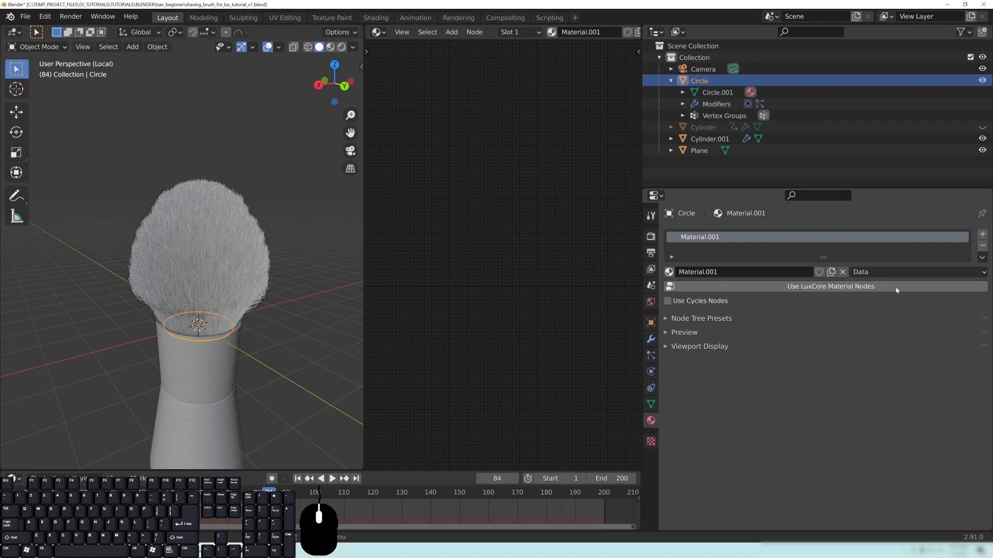
{"action": "left_click", "coordinate": [805, 294]}
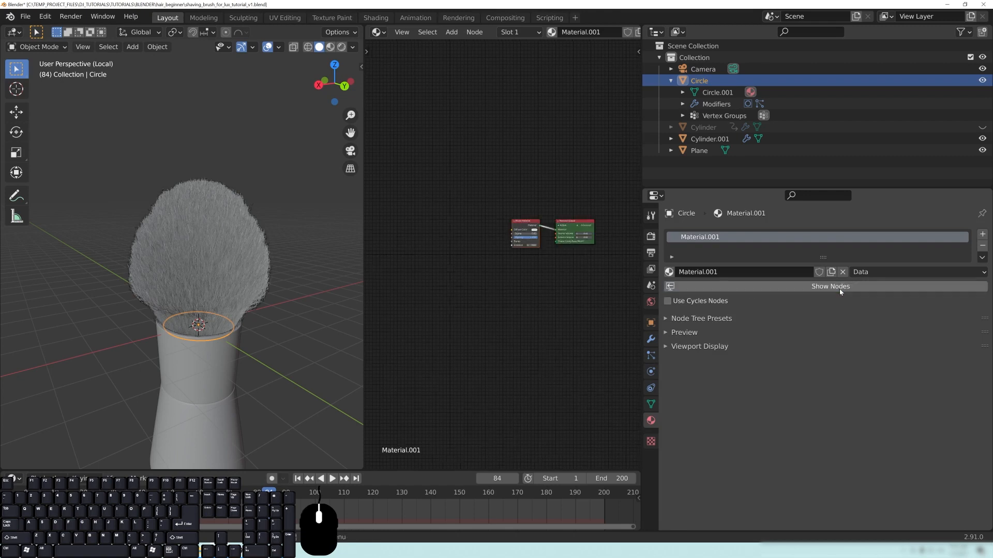
{"action": "middle_click_drag", "start_coordinate": [535, 287], "coordinate": [492, 324]}
{"action": "scroll", "coordinate": [517, 289], "scroll_direction": "up", "scroll_amount": 2}
{"action": "left_click_drag", "start_coordinate": [524, 265], "coordinate": [507, 244]}
{"action": "middle_click_drag", "start_coordinate": [276, 295], "coordinate": [191, 208]}
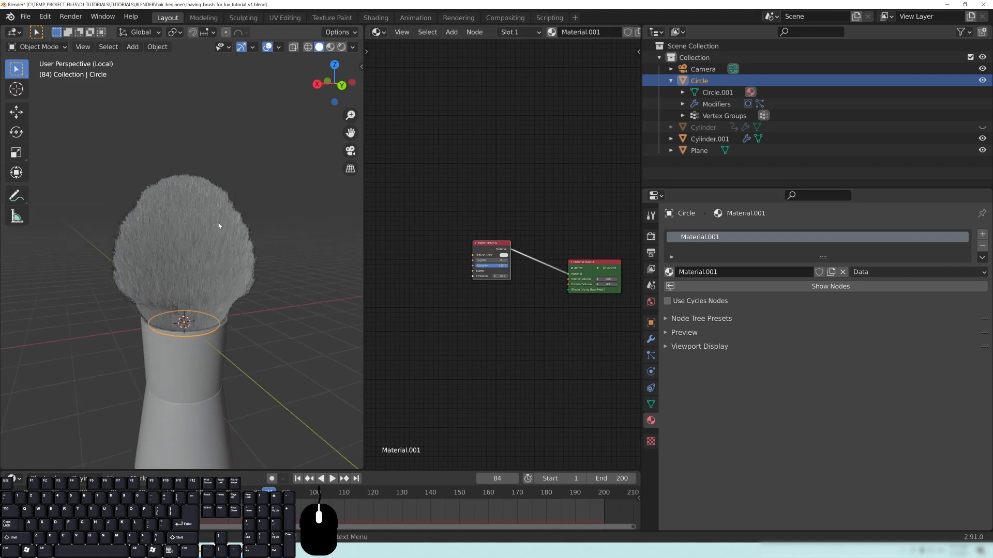
{"action": "middle_click_drag", "start_coordinate": [527, 341], "coordinate": [560, 346]}
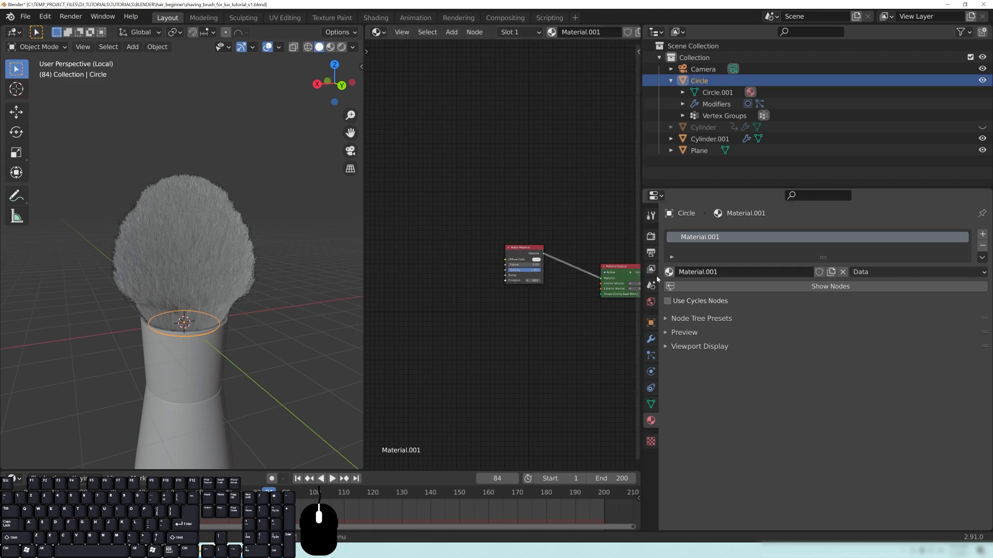
Add a temporary second material slot to show the LuxCore node tree presets, and return to Material.001.
{"action": "left_click", "coordinate": [983, 234]}
{"action": "left_click", "coordinate": [703, 317]}
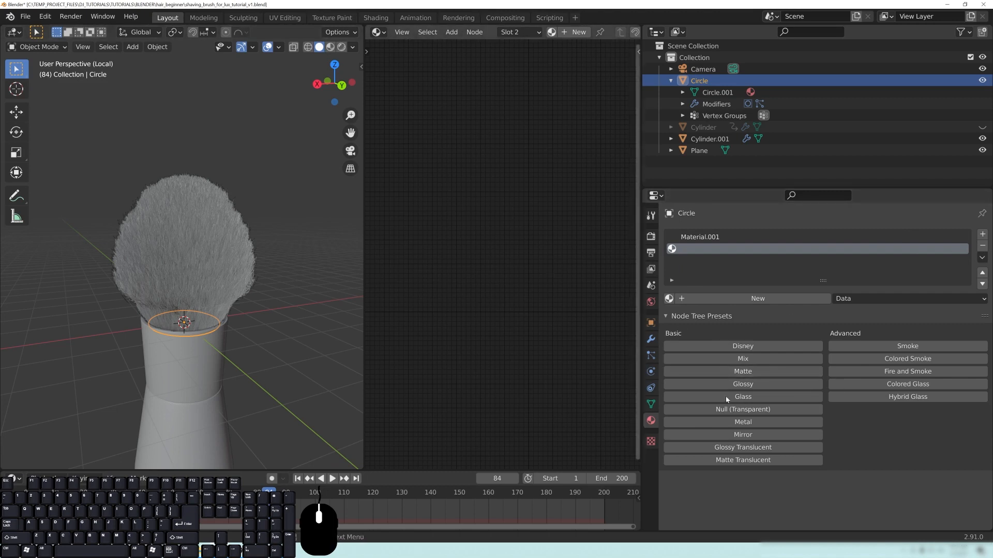
{"action": "left_click", "coordinate": [709, 237]}
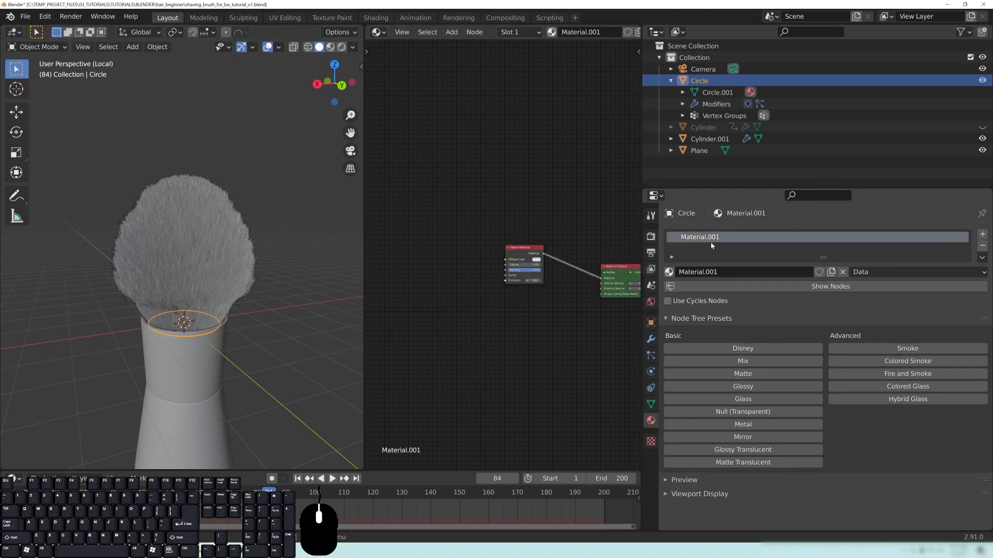
Move the Matte Material node farther from the Material Output to make room in the hair material's node tree.
{"action": "scroll", "coordinate": [531, 332], "scroll_direction": "up", "scroll_amount": 4}
{"action": "middle_click_drag", "start_coordinate": [573, 298], "coordinate": [564, 347]}
{"action": "left_click", "coordinate": [498, 258]}
{"action": "scroll", "coordinate": [554, 358], "scroll_direction": "up", "scroll_amount": 2}
{"action": "left_click_drag", "start_coordinate": [513, 289], "coordinate": [474, 289]}
{"action": "middle_click_drag", "start_coordinate": [473, 289], "coordinate": [508, 288]}
Switch the viewport to Rendered shading and inspect the brush hair up close and from farther away.
{"action": "key", "text": "z"}
{"action": "left_click", "coordinate": [259, 290]}
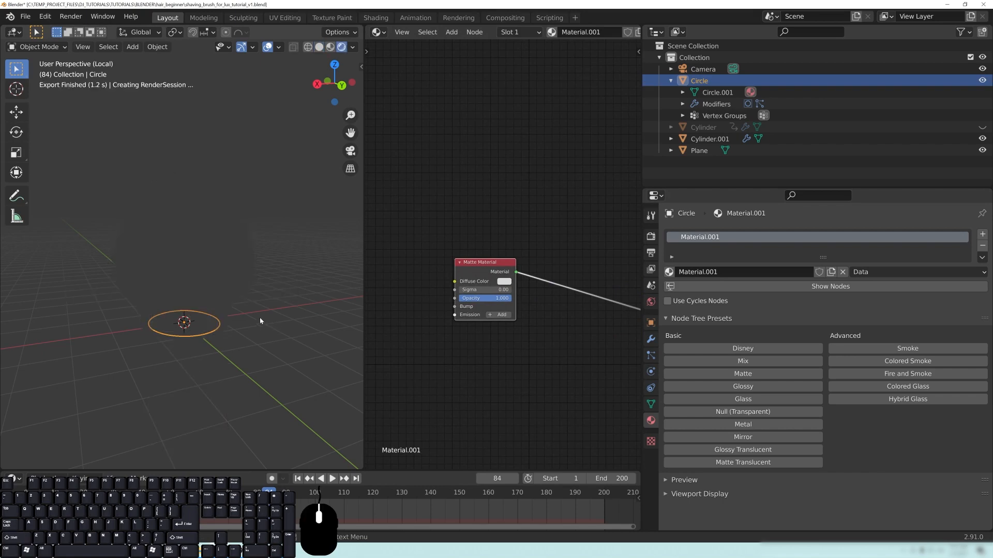
{"action": "scroll", "coordinate": [259, 317], "scroll_direction": "up", "scroll_amount": 5}
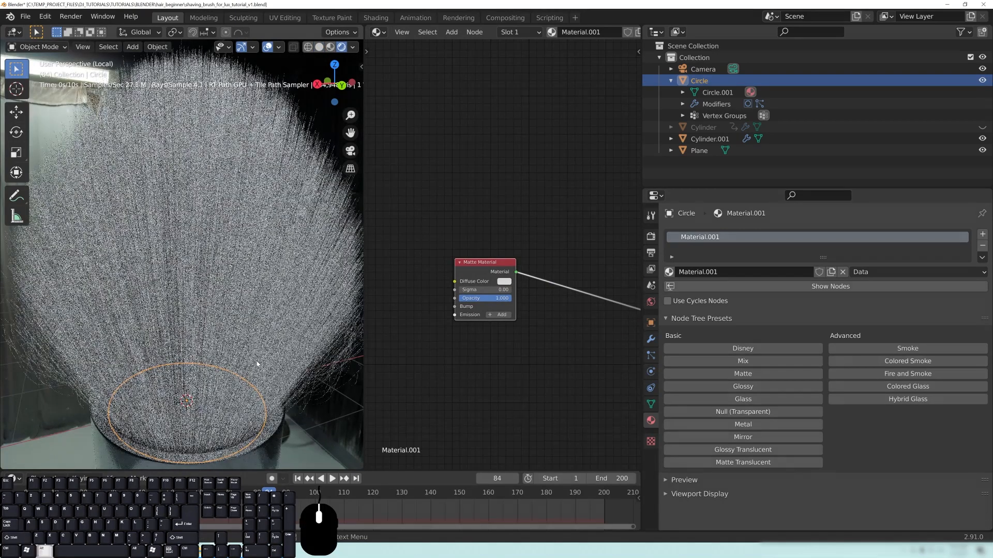
{"action": "left_click", "coordinate": [257, 364]}
{"action": "scroll", "coordinate": [228, 358], "scroll_direction": "up", "scroll_amount": 5}
{"action": "scroll", "coordinate": [228, 358], "scroll_direction": "down", "scroll_amount": 5}
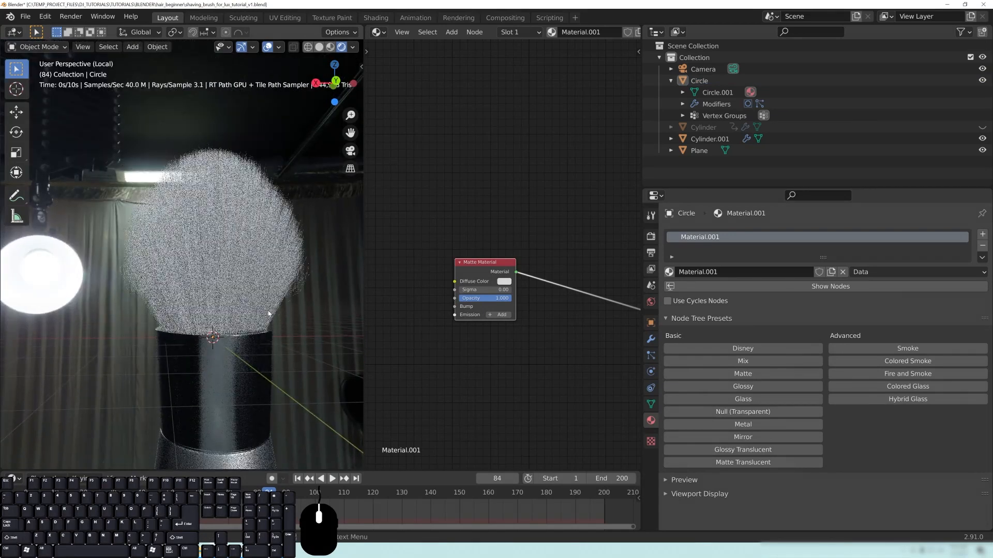
Add a Vertex Color node ahead of the Matte Material node and set its vertex color layer to Col.
{"action": "middle_click_drag", "start_coordinate": [421, 354], "coordinate": [486, 352]}
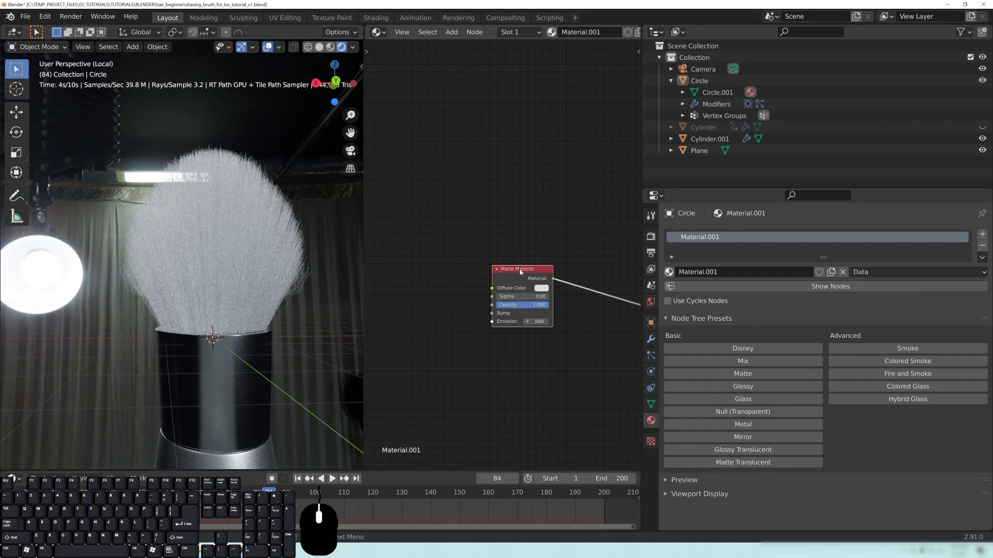
{"action": "middle_click_drag", "start_coordinate": [425, 282], "coordinate": [533, 252]}
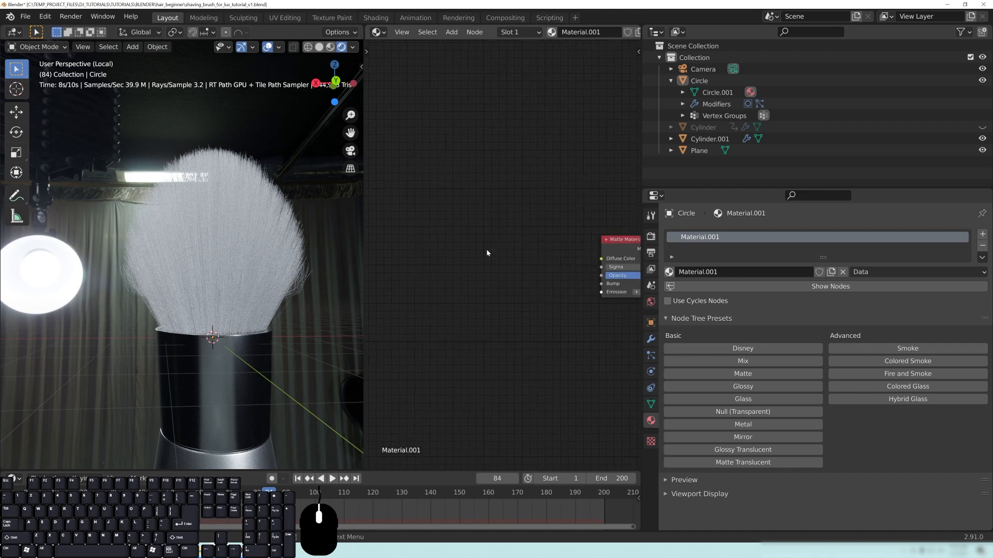
{"action": "key", "text": "shift+a"}
{"action": "mouse_move", "coordinate": [440, 249]}
{"action": "left_click", "coordinate": [398, 232]}
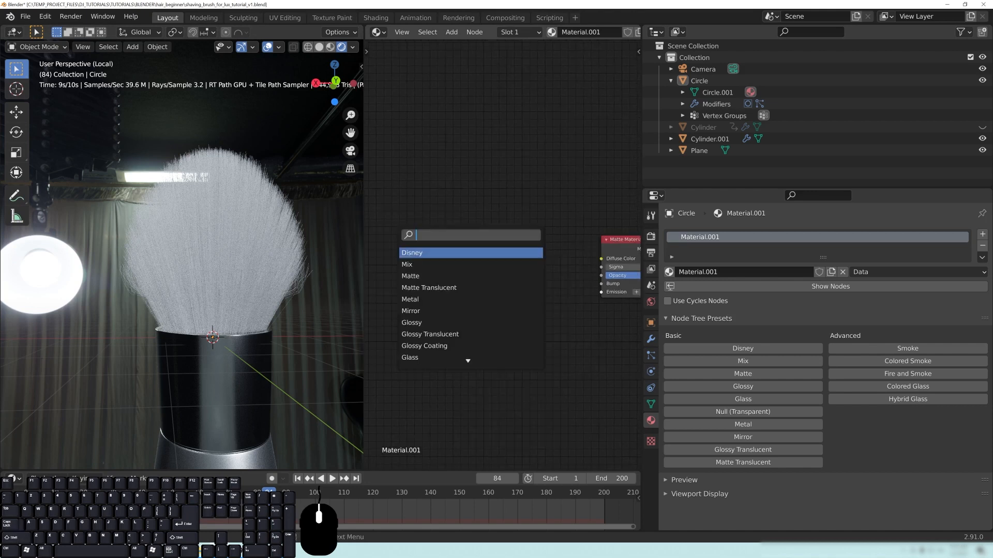
{"action": "type", "text": "verte"}
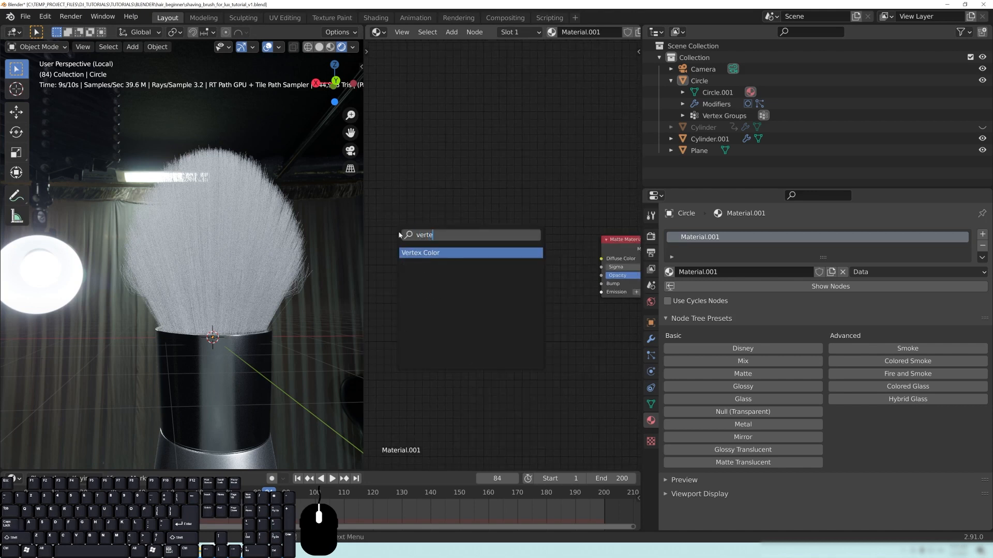
{"action": "key", "text": "Return"}
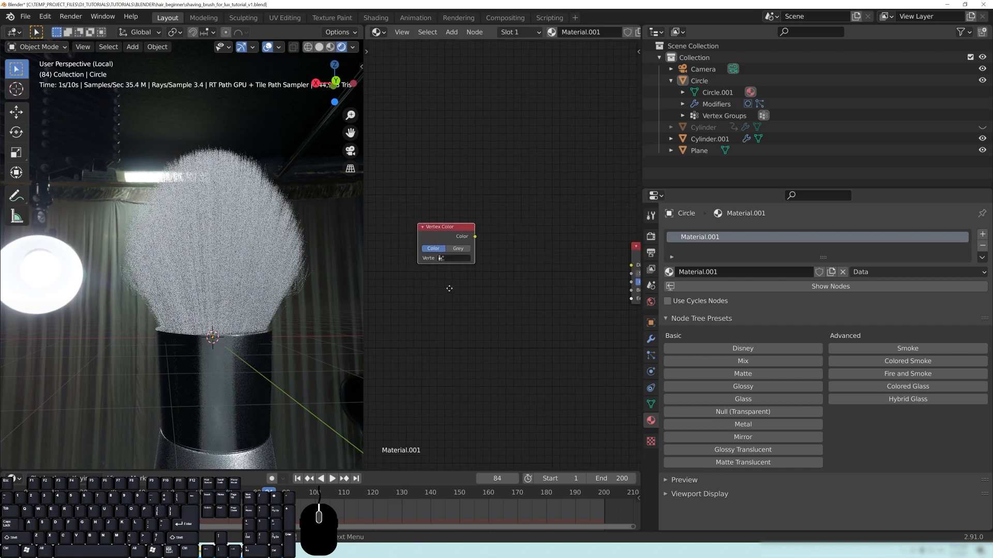
{"action": "left_click", "coordinate": [433, 290]}
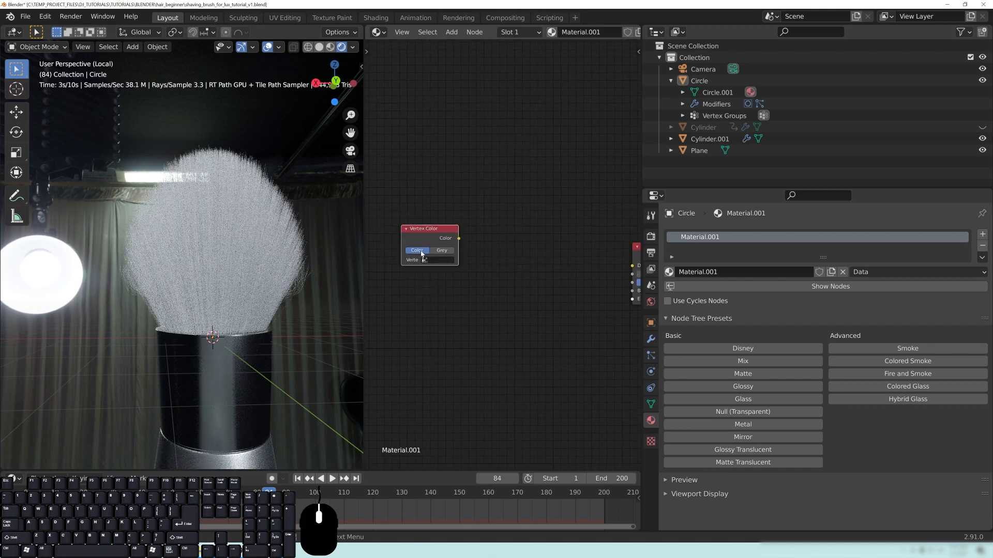
{"action": "left_click_drag", "start_coordinate": [428, 236], "coordinate": [411, 237]}
{"action": "left_click", "coordinate": [421, 262]}
{"action": "left_click", "coordinate": [414, 275]}
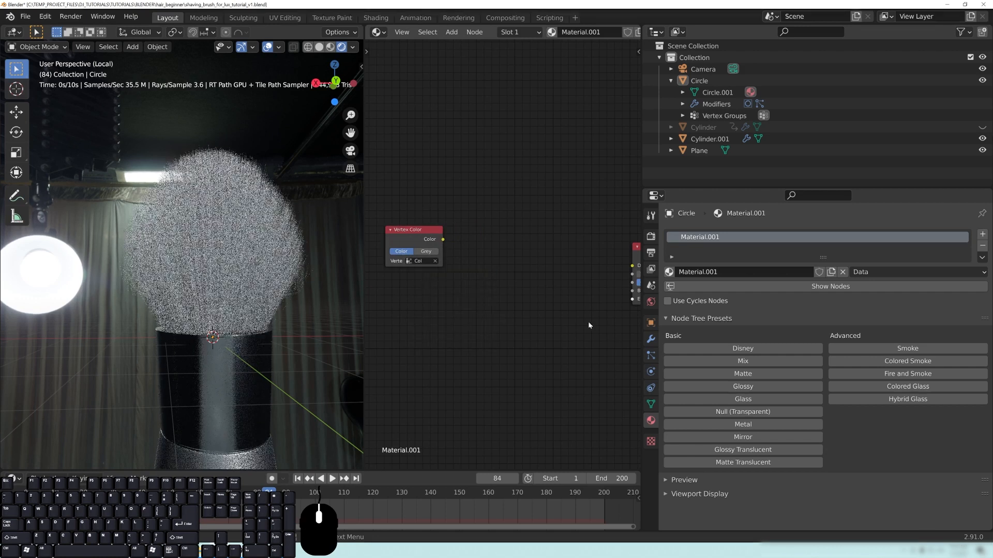
Check the vertex color source, layer, and root and tip colors in the particle system's LuxCore Hair Settings.
{"action": "left_click", "coordinate": [651, 356]}
{"action": "scroll", "coordinate": [737, 444], "scroll_direction": "down", "scroll_amount": 3}
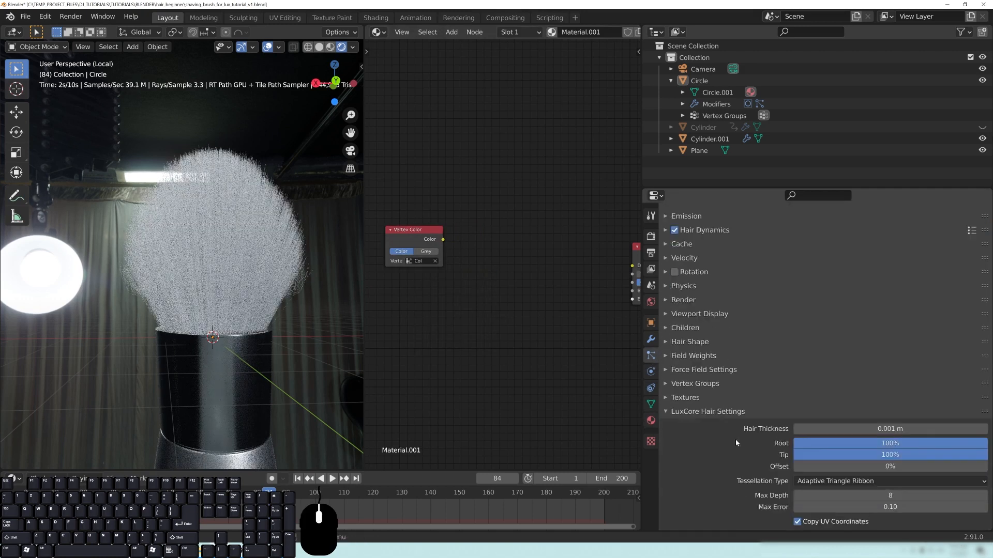
{"action": "scroll", "coordinate": [697, 455], "scroll_direction": "down", "scroll_amount": 5}
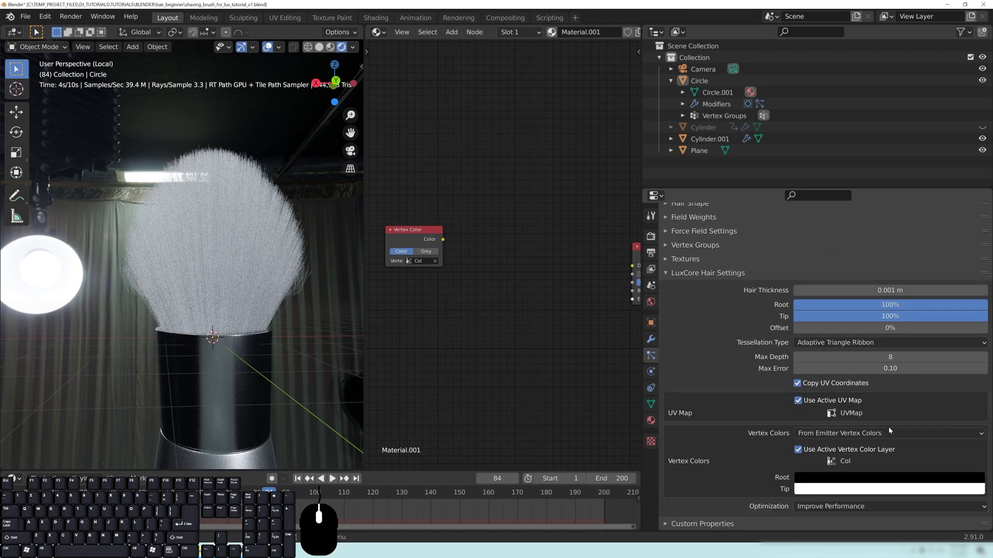
Reposition the Vertex Color node and widen the node editor into the properties area for more working space.
{"action": "key", "text": "g"}
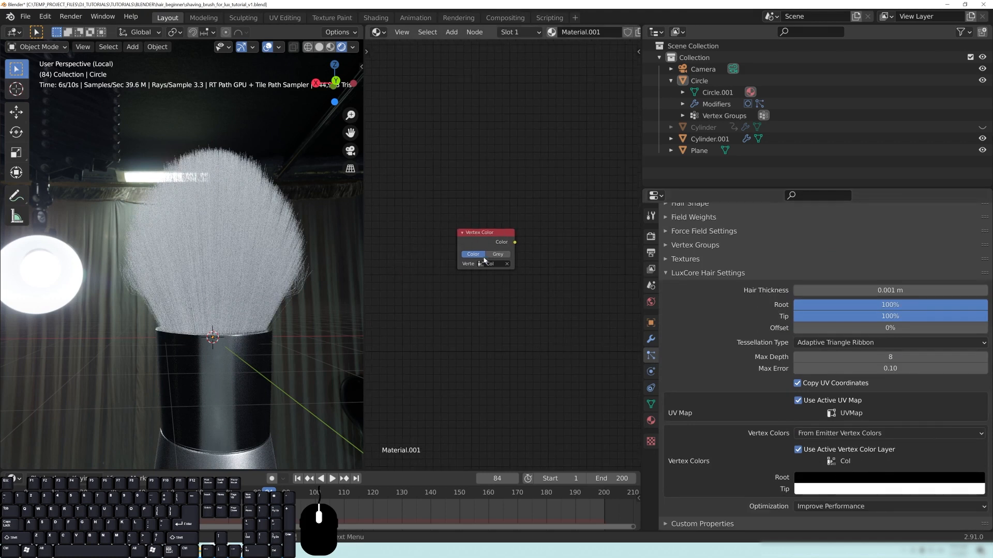
{"action": "left_click", "coordinate": [446, 262]}
{"action": "middle_click_drag", "start_coordinate": [445, 261], "coordinate": [459, 260]}
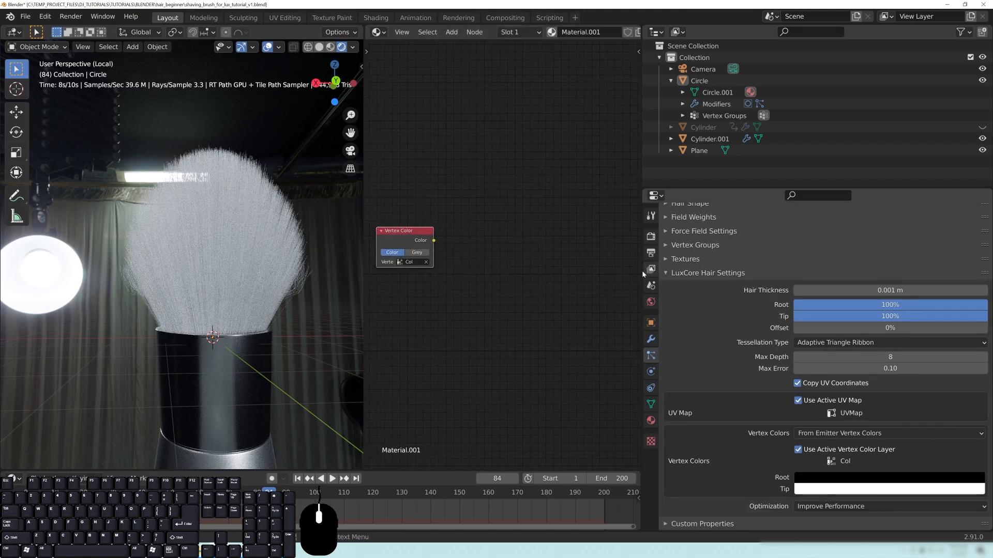
{"action": "left_click_drag", "start_coordinate": [641, 270], "coordinate": [808, 270]}
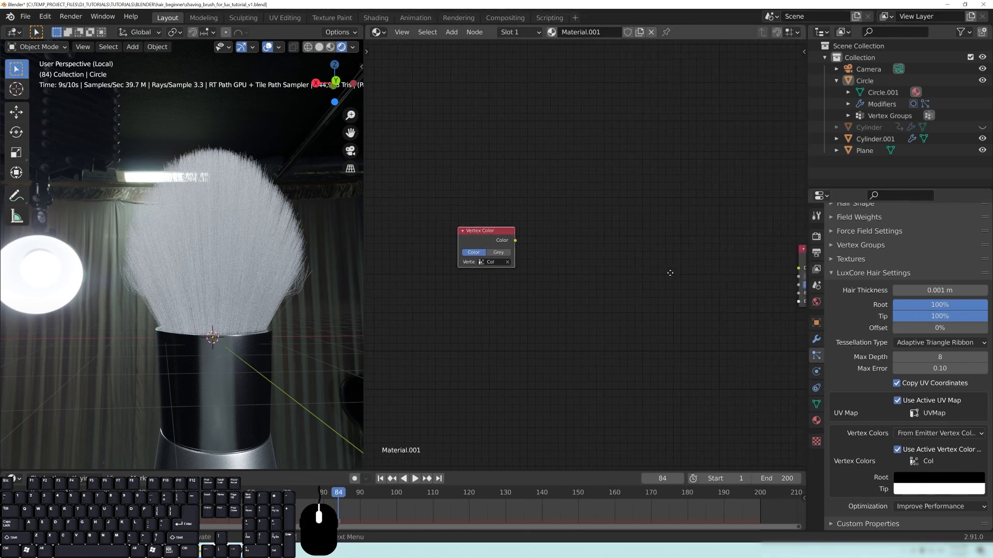
Add a ColorRamp node and connect it between the Vertex Color output and the Matte Material's Diffuse Color input.
{"action": "middle_click_drag", "start_coordinate": [580, 253], "coordinate": [507, 253]}
{"action": "key", "text": "shift+a"}
{"action": "mouse_move", "coordinate": [465, 324]}
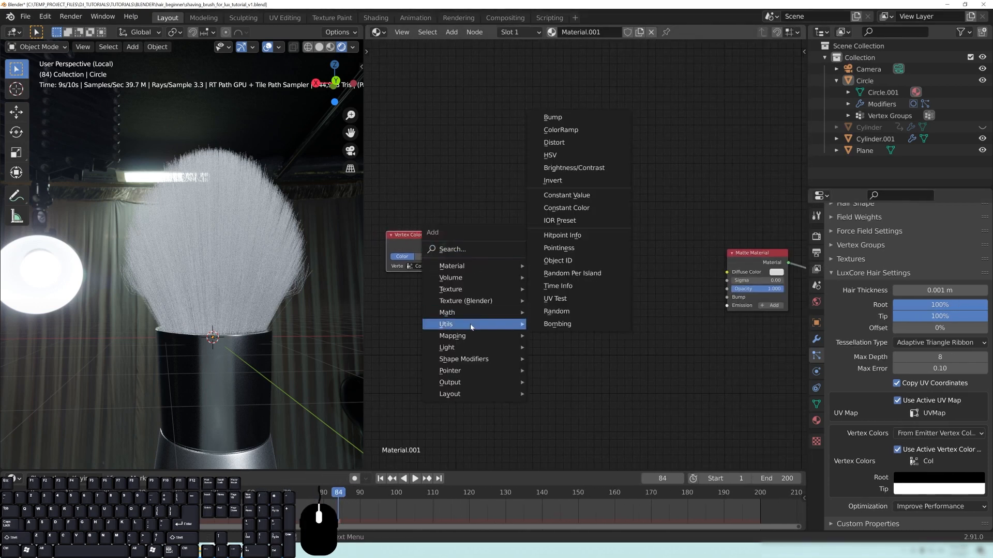
{"action": "left_click", "coordinate": [560, 132]}
{"action": "left_click", "coordinate": [461, 209]}
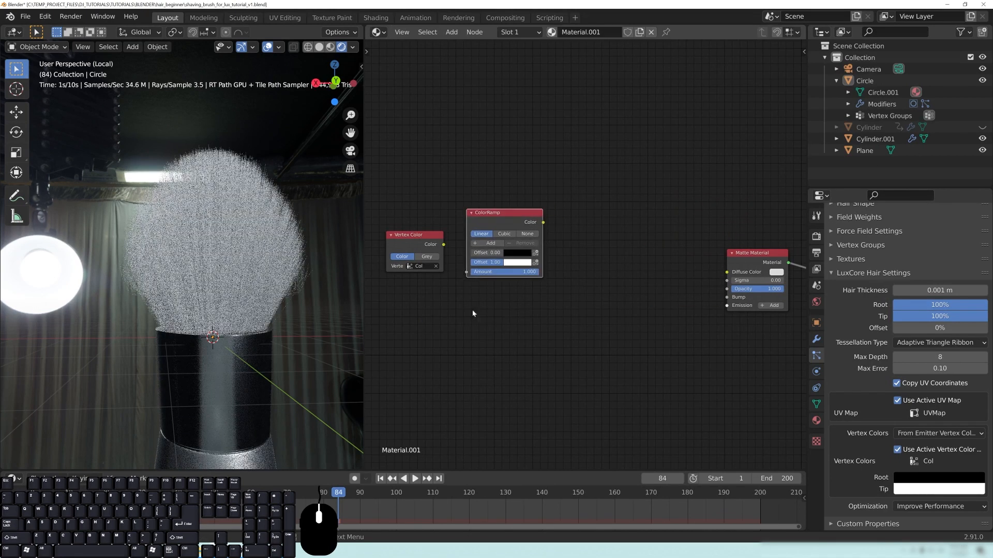
{"action": "scroll", "coordinate": [467, 321], "scroll_direction": "left", "scroll_amount": 2, "text": "ctrl"}
{"action": "left_click_drag", "start_coordinate": [471, 244], "coordinate": [496, 273]}
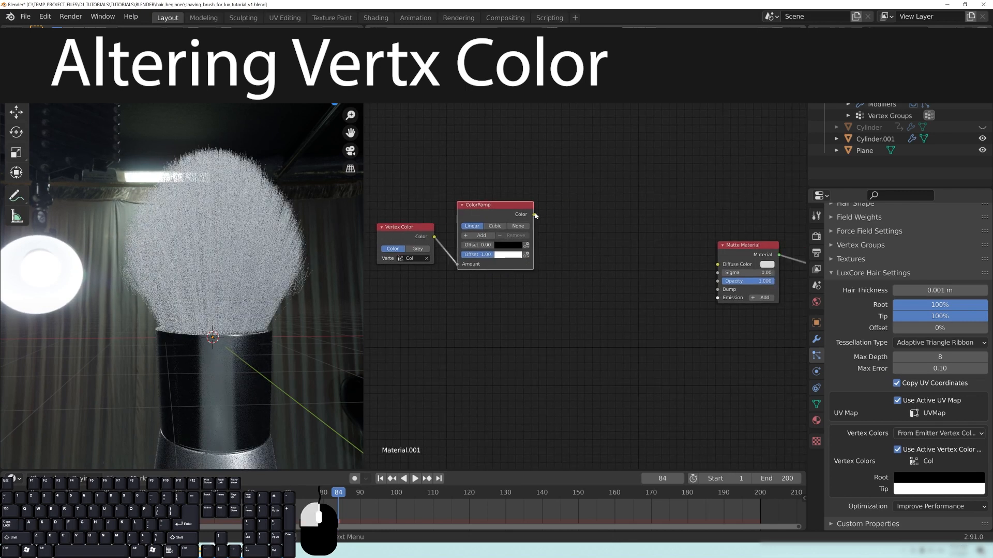
{"action": "left_click_drag", "start_coordinate": [718, 267], "coordinate": [718, 267]}
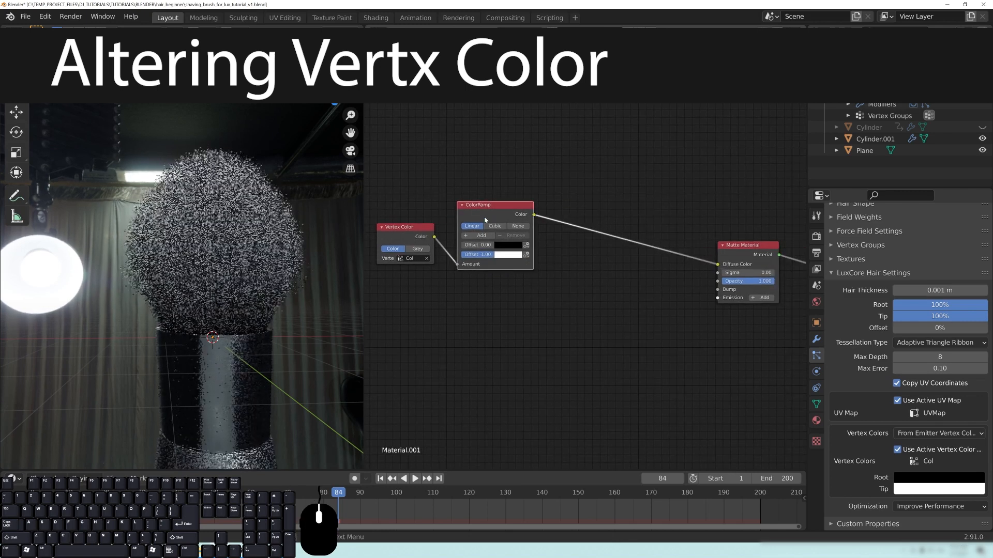
{"action": "left_click_drag", "start_coordinate": [478, 204], "coordinate": [509, 208]}
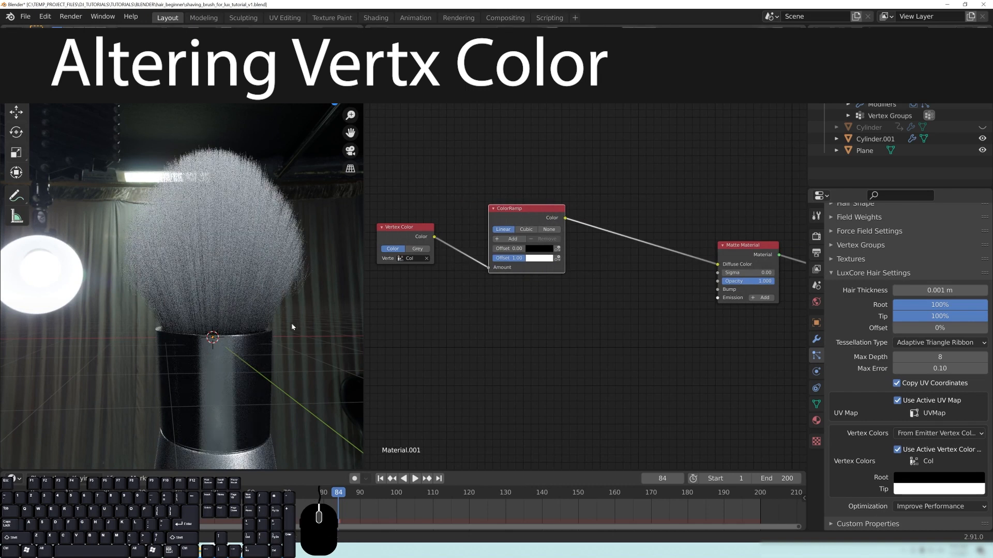
Try an offset of 0.46 for the ColorRamp's black stop and view the rendered brush hair from several angles.
{"action": "middle_click_drag", "start_coordinate": [292, 327], "coordinate": [223, 339]}
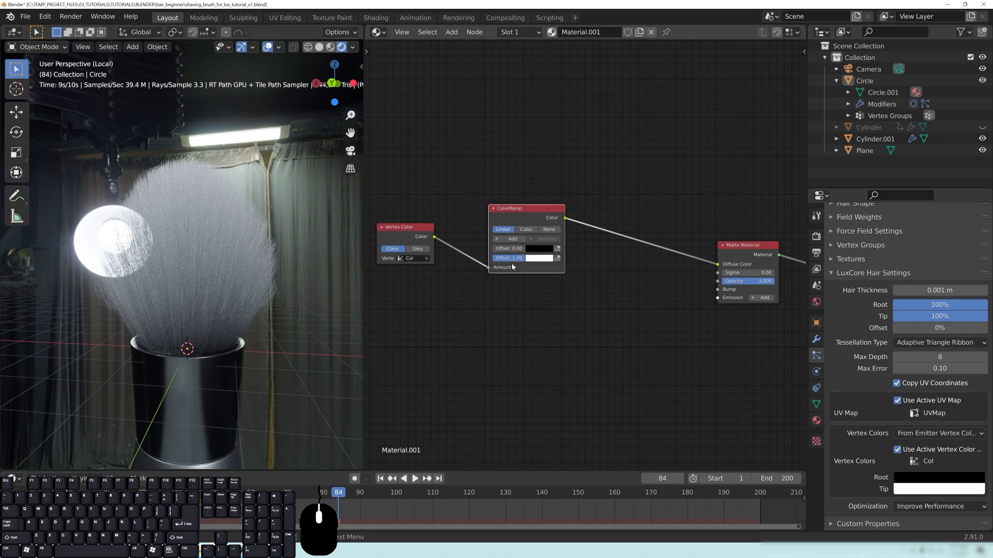
{"action": "left_click_drag", "start_coordinate": [509, 248], "coordinate": [528, 248]}
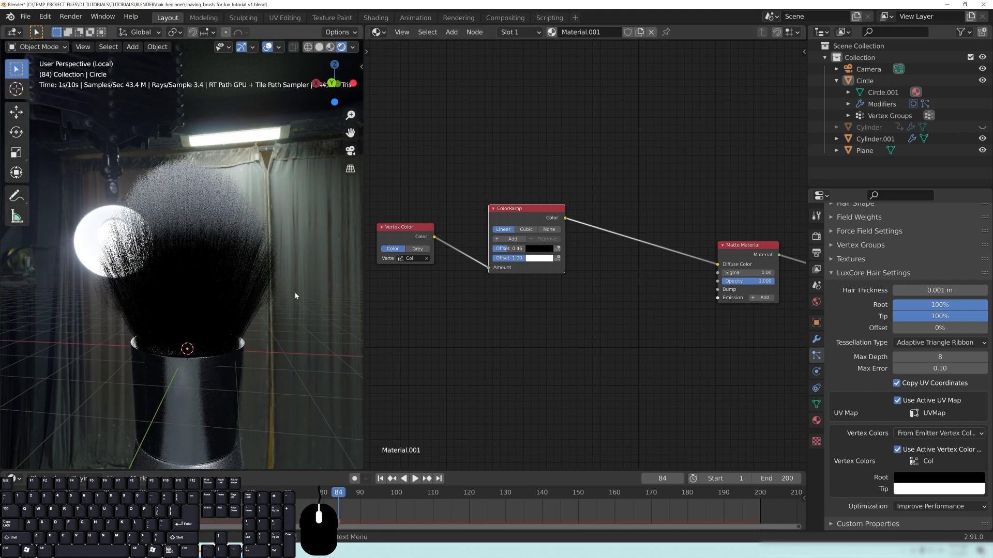
{"action": "middle_click_drag", "start_coordinate": [295, 296], "coordinate": [139, 227]}
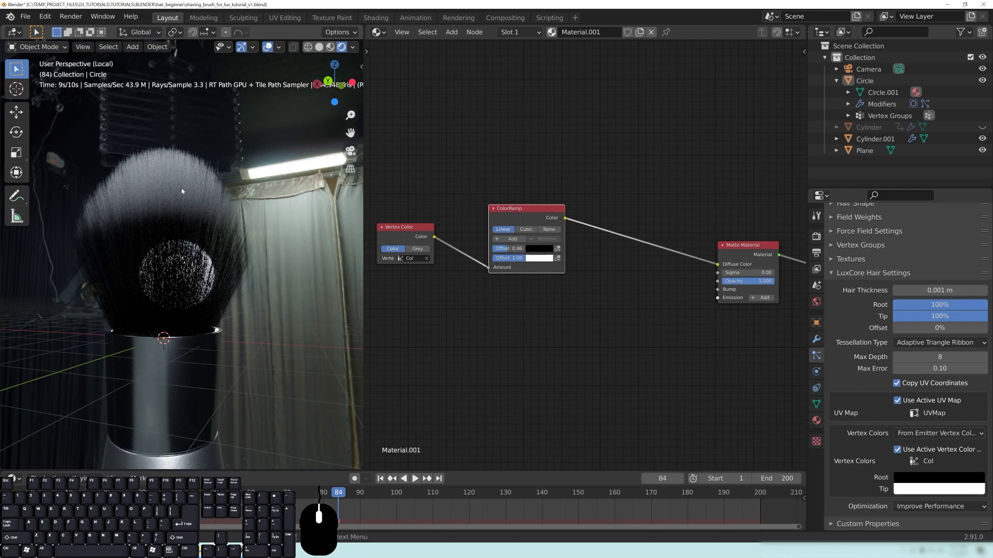
{"action": "middle_click_drag", "start_coordinate": [386, 221], "coordinate": [403, 226]}
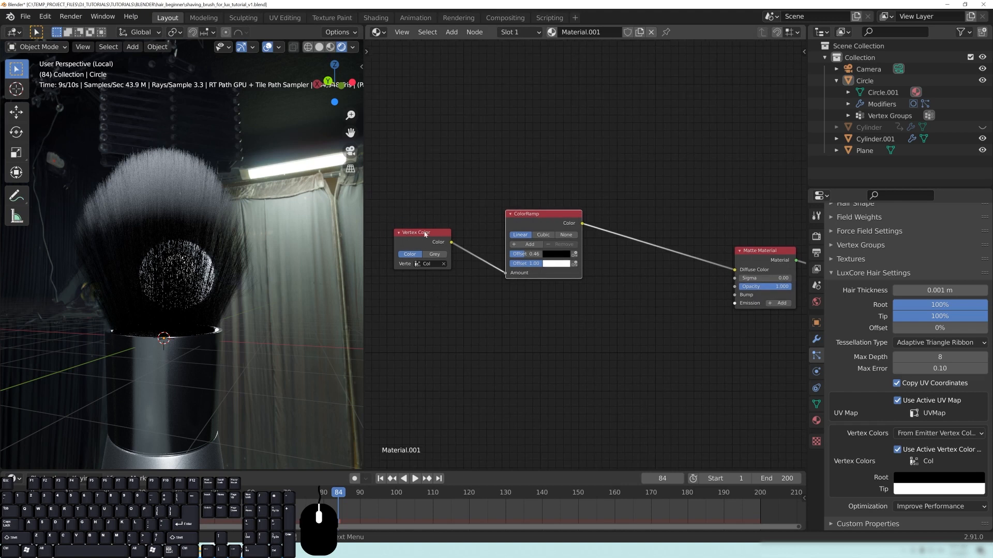
{"action": "mouse_move", "coordinate": [232, 249]}
{"action": "middle_mouse_down"}
{"action": "mouse_move", "coordinate": [167, 277]}
{"action": "mouse_move", "coordinate": [249, 302]}
{"action": "mouse_move", "coordinate": [170, 232]}
{"action": "mouse_move", "coordinate": [211, 215]}
{"action": "mouse_move", "coordinate": [265, 264]}
{"action": "mouse_move", "coordinate": [274, 311]}
{"action": "mouse_move", "coordinate": [250, 295]}
{"action": "mouse_move", "coordinate": [218, 305]}
{"action": "mouse_move", "coordinate": [274, 299]}
{"action": "middle_mouse_up"}
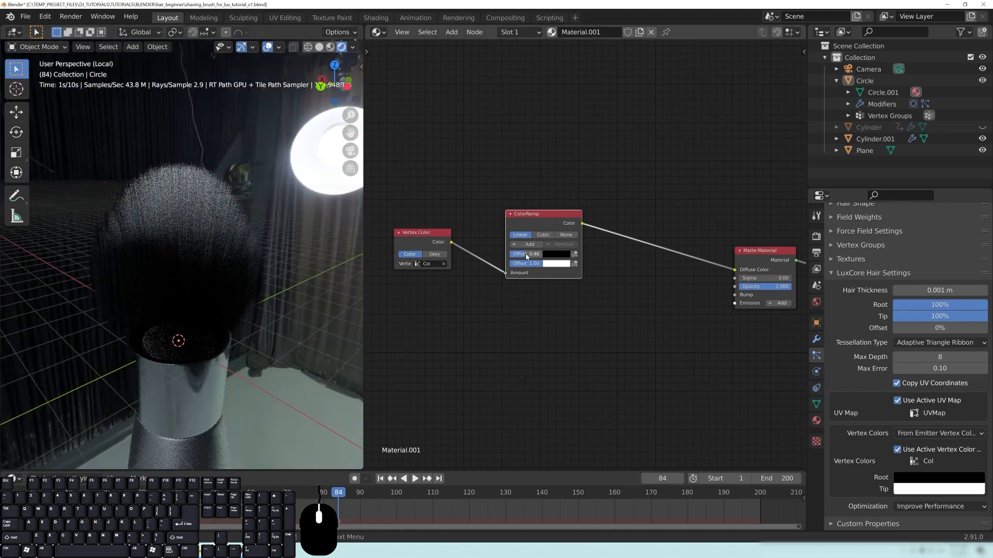
Lower the ColorRamp's black stop offset and space out the Vertex Color, ColorRamp and Matte Material nodes.
{"action": "left_click_drag", "start_coordinate": [525, 254], "coordinate": [509, 254]}
{"action": "left_click_drag", "start_coordinate": [535, 215], "coordinate": [519, 200]}
{"action": "middle_click_drag", "start_coordinate": [565, 304], "coordinate": [641, 299]}
{"action": "left_click_drag", "start_coordinate": [505, 237], "coordinate": [422, 224]}
{"action": "left_click_drag", "start_coordinate": [585, 199], "coordinate": [503, 213]}
{"action": "middle_click_drag", "start_coordinate": [588, 263], "coordinate": [480, 274]}
{"action": "left_click_drag", "start_coordinate": [729, 263], "coordinate": [703, 219]}
{"action": "middle_click_drag", "start_coordinate": [569, 310], "coordinate": [499, 313]}
Set the LuxCore hair thickness to 0.0075 m in Solid shading, and return the viewport to Rendered shading.
{"action": "middle_click_drag", "start_coordinate": [240, 343], "coordinate": [225, 311]}
{"action": "scroll", "coordinate": [181, 276], "scroll_direction": "up", "scroll_amount": 4}
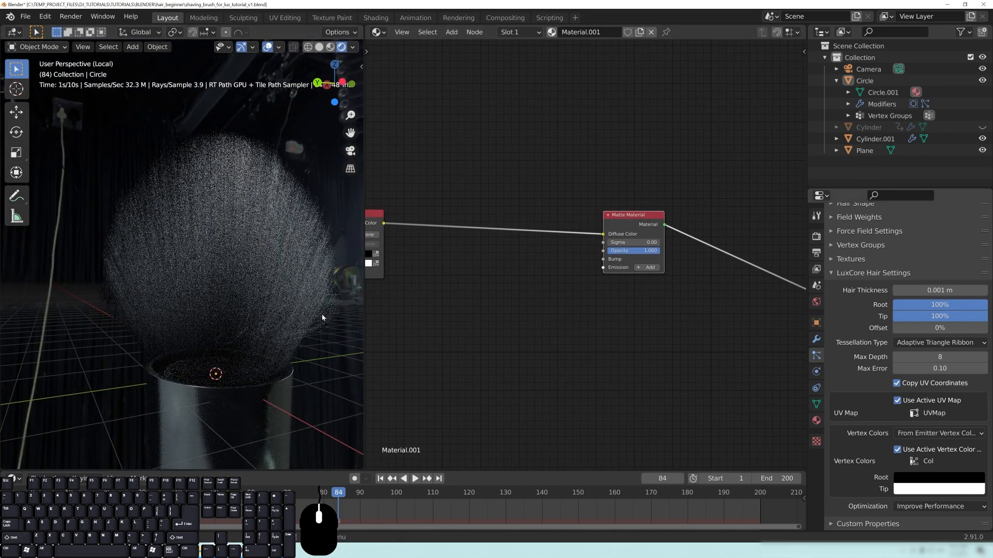
{"action": "mouse_move", "coordinate": [242, 299]}
{"action": "middle_mouse_down"}
{"action": "mouse_move", "coordinate": [225, 265]}
{"action": "mouse_move", "coordinate": [128, 217]}
{"action": "middle_mouse_up"}
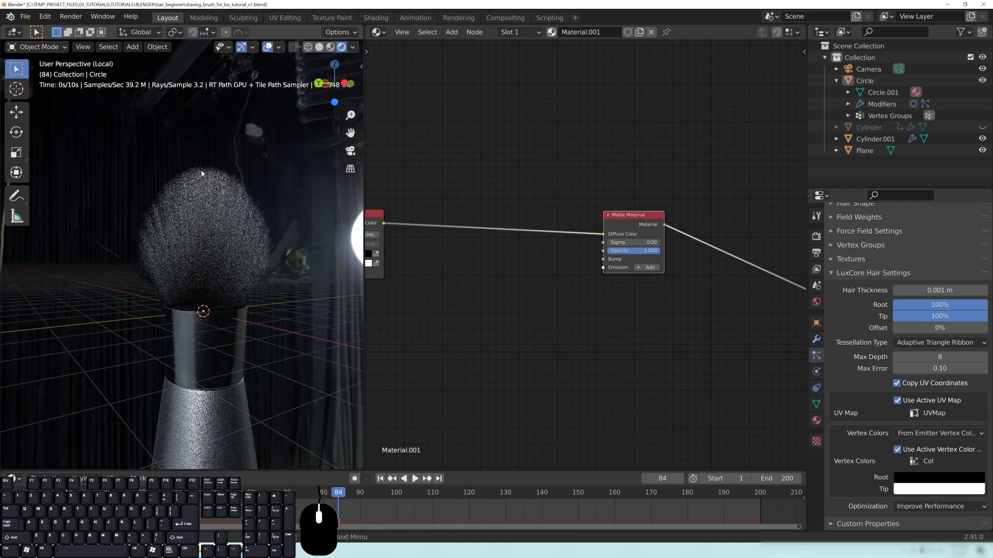
{"action": "scroll", "coordinate": [243, 249], "scroll_direction": "up", "scroll_amount": 3}
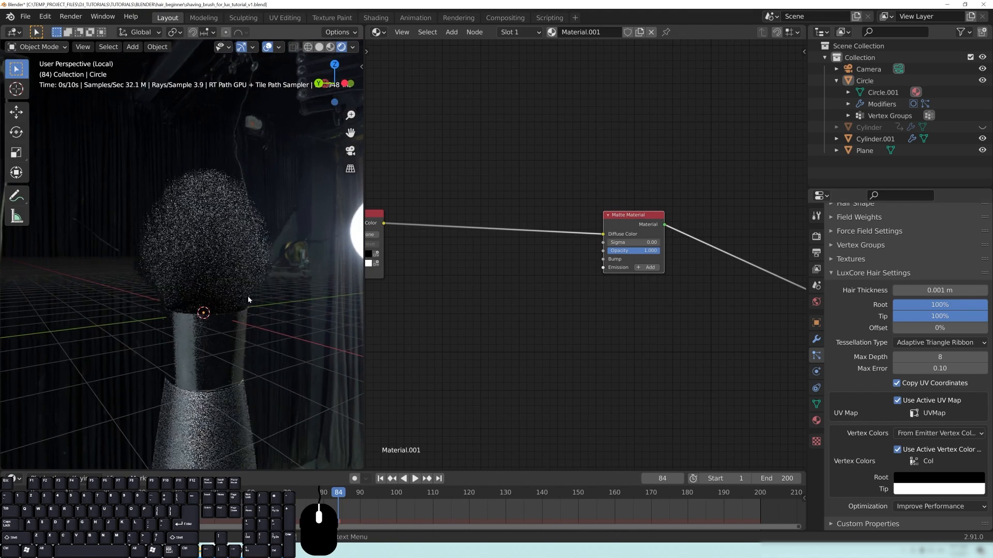
{"action": "mouse_move", "coordinate": [208, 317]}
{"action": "middle_mouse_down"}
{"action": "mouse_move", "coordinate": [221, 258]}
{"action": "mouse_move", "coordinate": [252, 308]}
{"action": "mouse_move", "coordinate": [240, 311]}
{"action": "mouse_move", "coordinate": [221, 287]}
{"action": "middle_mouse_up"}
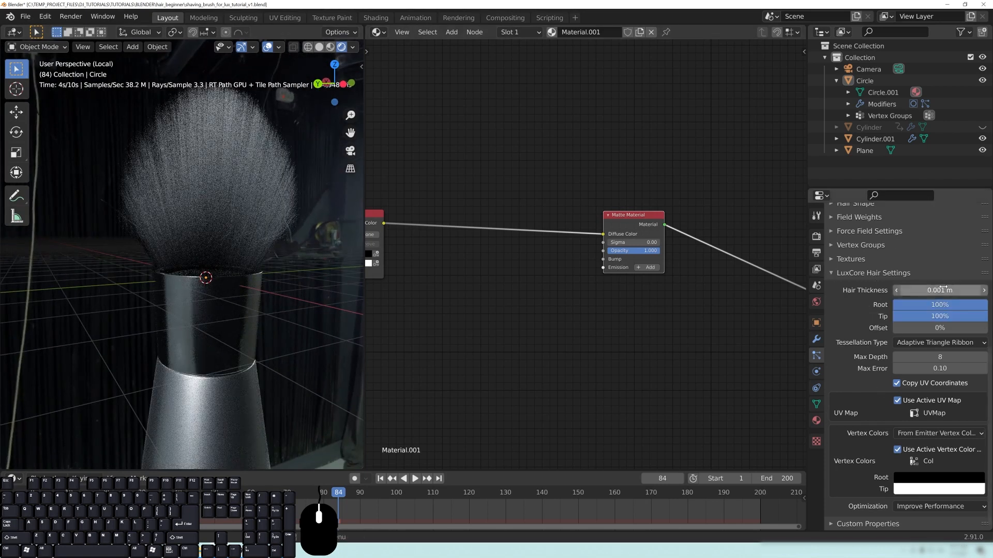
{"action": "key", "text": "z"}
{"action": "left_click", "coordinate": [212, 226]}
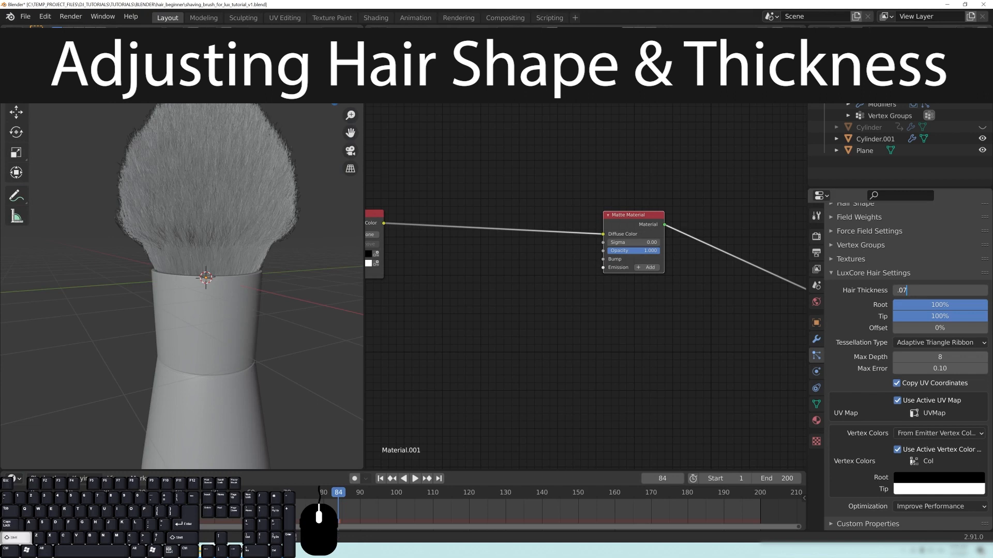
{"action": "key", "text": "z"}
{"action": "left_click", "coordinate": [219, 155]}
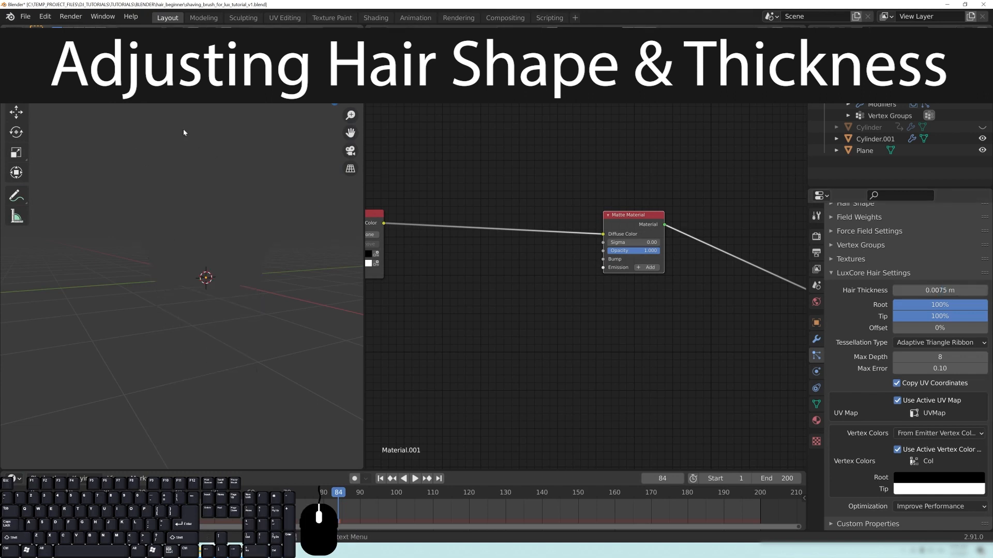
Try the Solid tessellation type for the thicker hair and check the brush in Rendered shading.
{"action": "scroll", "coordinate": [197, 222], "scroll_direction": "up", "scroll_amount": 5}
{"action": "scroll", "coordinate": [217, 263], "scroll_direction": "down", "scroll_amount": 6}
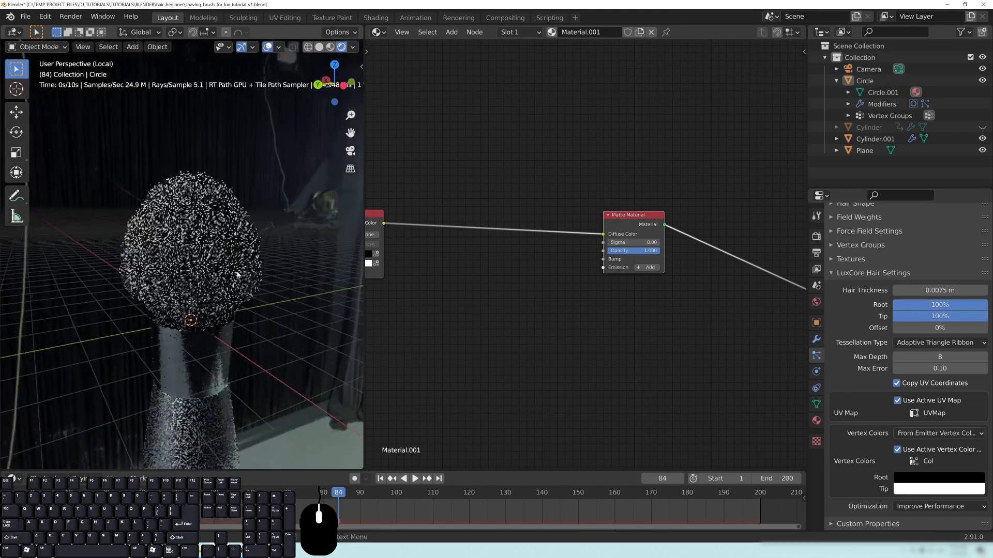
{"action": "middle_click_drag", "start_coordinate": [237, 274], "coordinate": [220, 226]}
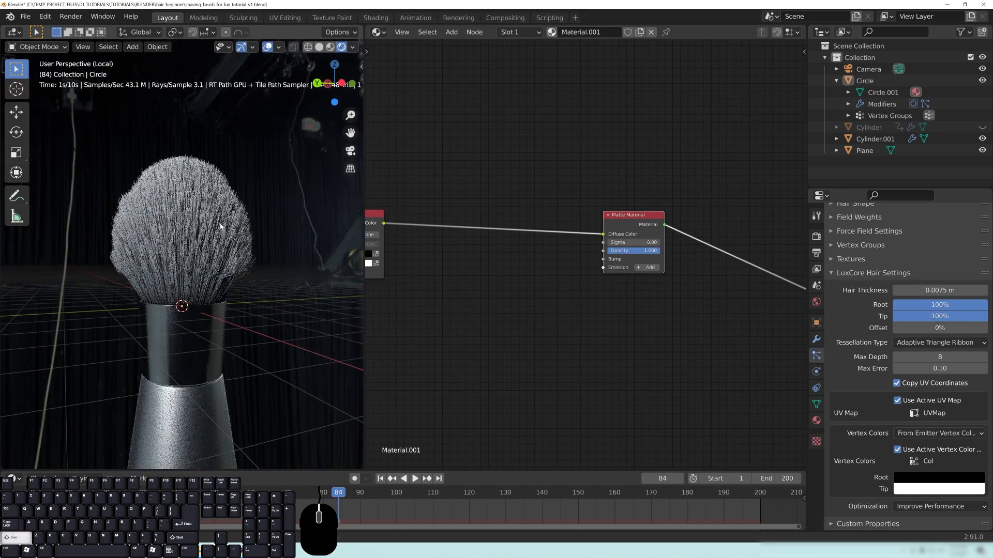
{"action": "scroll", "coordinate": [227, 227], "scroll_direction": "up", "scroll_amount": 2}
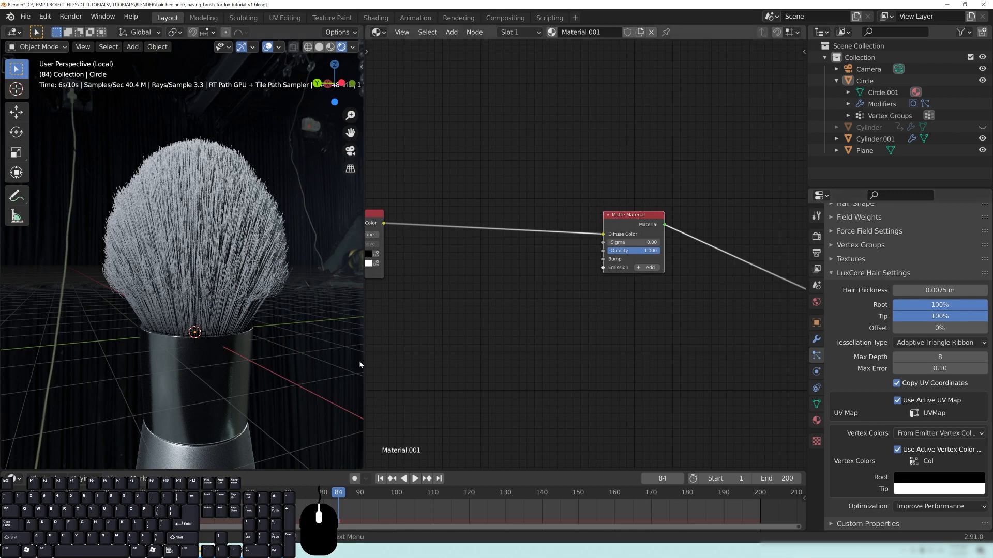
{"action": "mouse_move", "coordinate": [195, 296]}
{"action": "middle_mouse_down"}
{"action": "mouse_move", "coordinate": [206, 277]}
{"action": "mouse_move", "coordinate": [244, 318]}
{"action": "mouse_move", "coordinate": [228, 297]}
{"action": "mouse_move", "coordinate": [246, 259]}
{"action": "middle_mouse_up"}
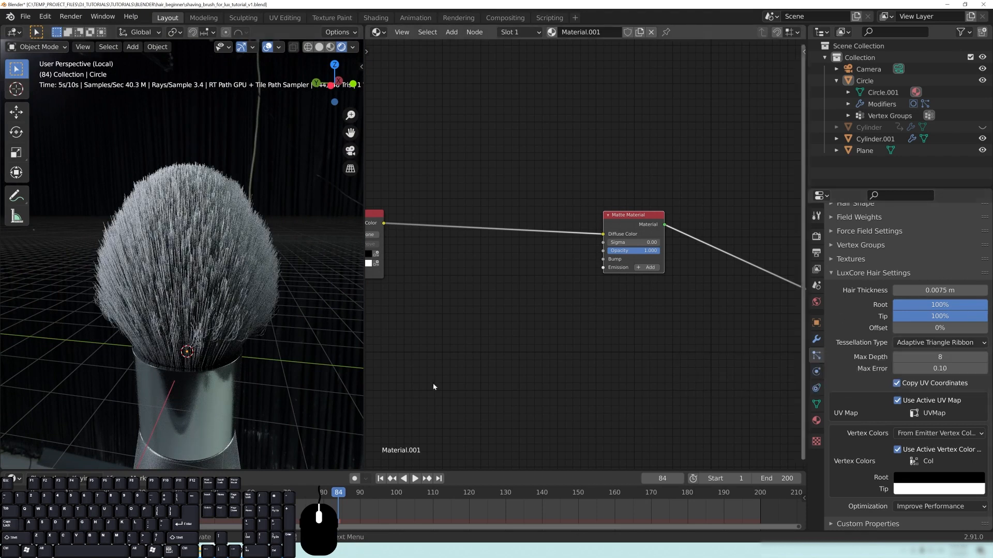
{"action": "key", "text": "z"}
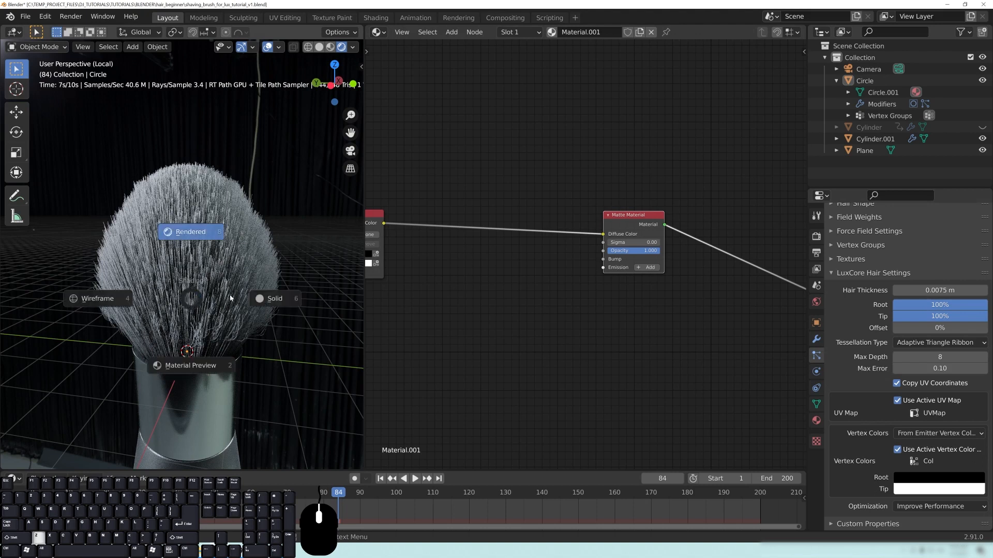
{"action": "left_click", "coordinate": [285, 305]}
{"action": "left_click", "coordinate": [924, 342]}
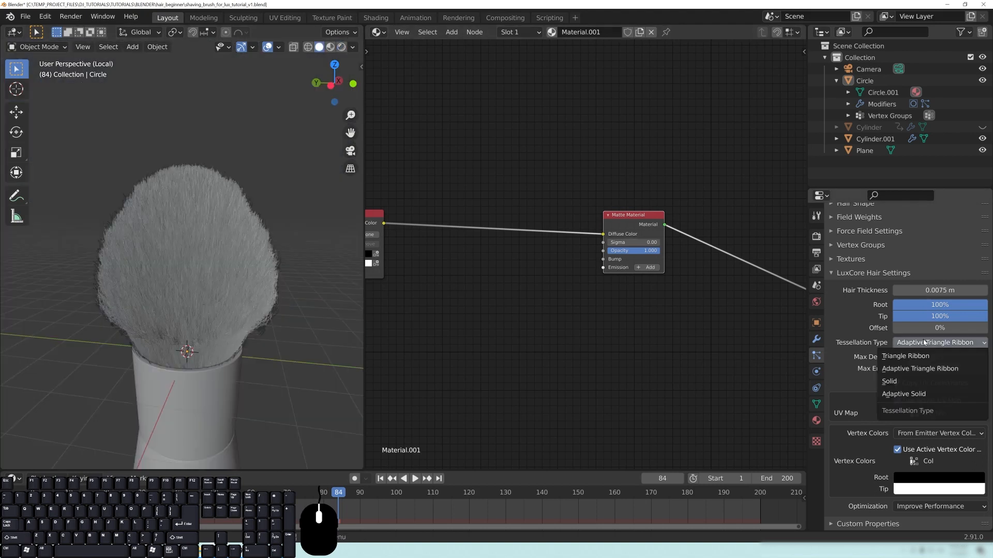
{"action": "left_click", "coordinate": [901, 382]}
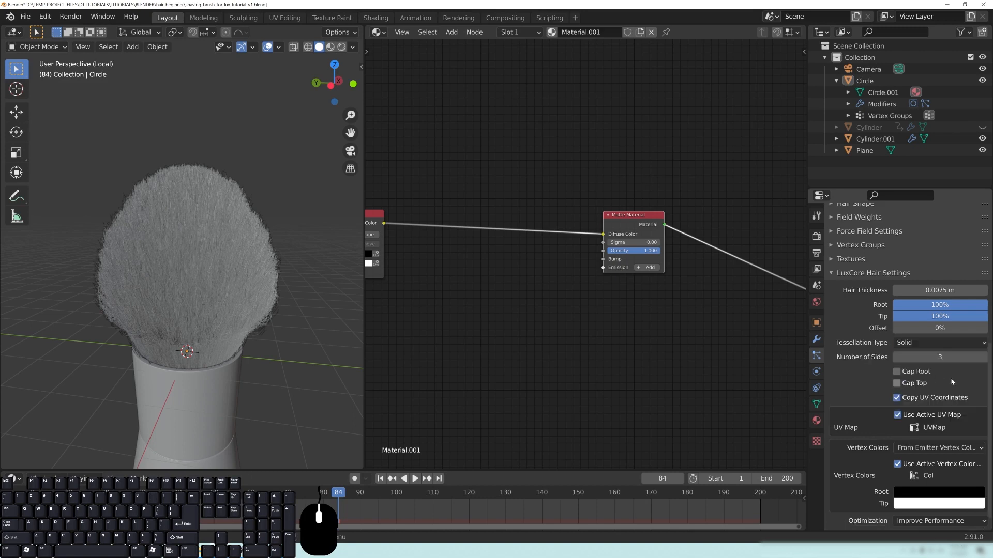
{"action": "key", "text": "z"}
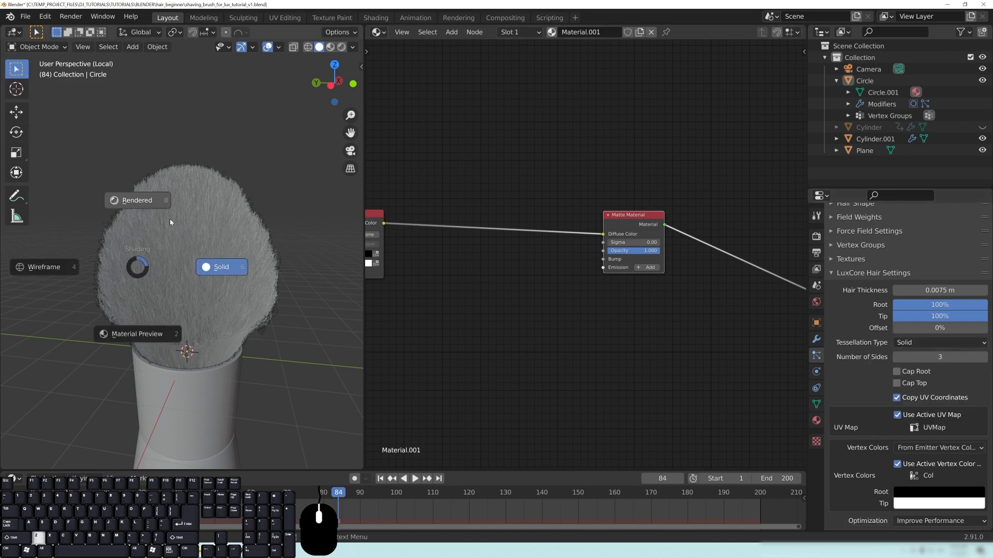
{"action": "left_click", "coordinate": [145, 204]}
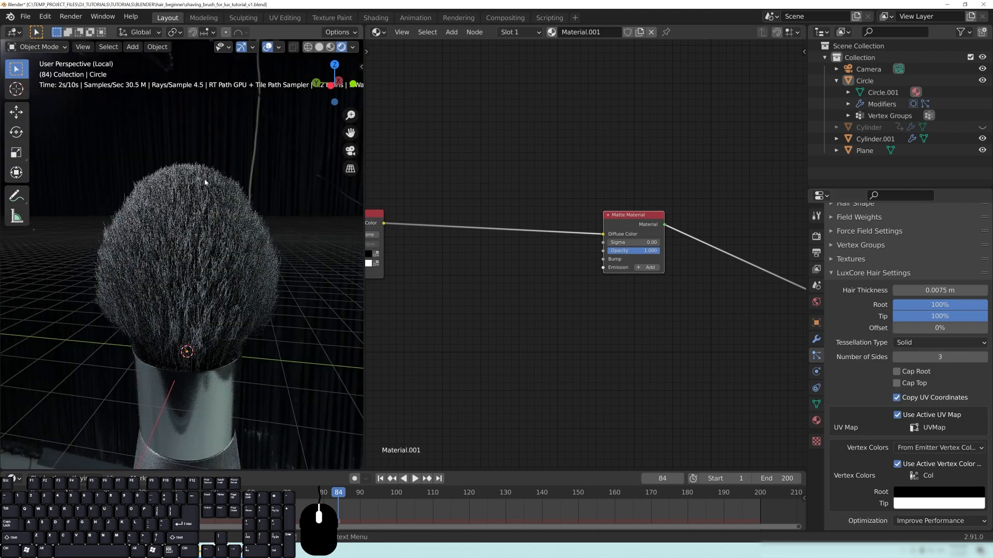
{"action": "mouse_move", "coordinate": [205, 362]}
{"action": "middle_mouse_down"}
{"action": "mouse_move", "coordinate": [189, 348]}
{"action": "mouse_move", "coordinate": [259, 348]}
{"action": "middle_mouse_up"}
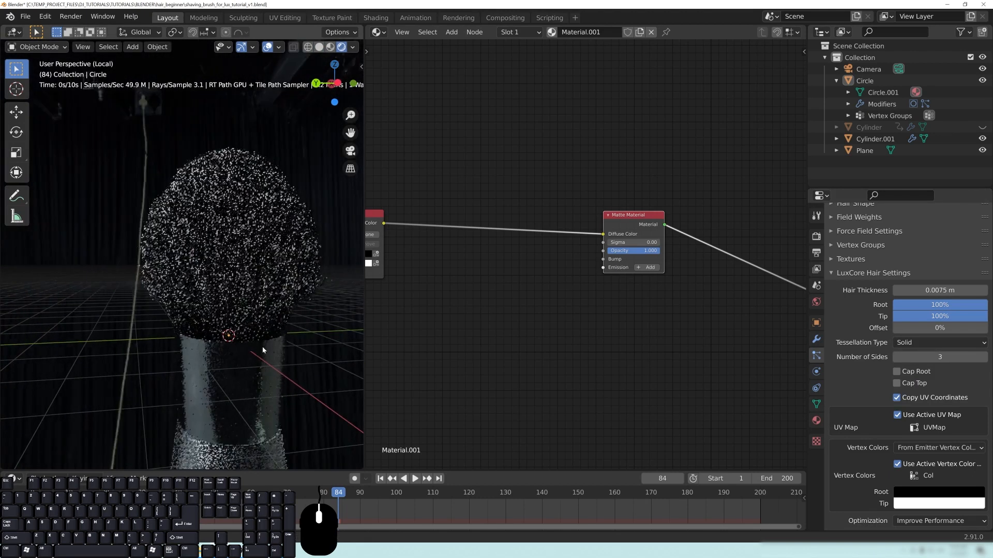
Set the tessellation type to Adaptive Triangle Ribbon in Solid shading and inspect the strands up close in Rendered shading.
{"action": "key", "text": "z"}
{"action": "left_click", "coordinate": [350, 301]}
{"action": "scroll", "coordinate": [218, 164], "scroll_direction": "up", "scroll_amount": 3}
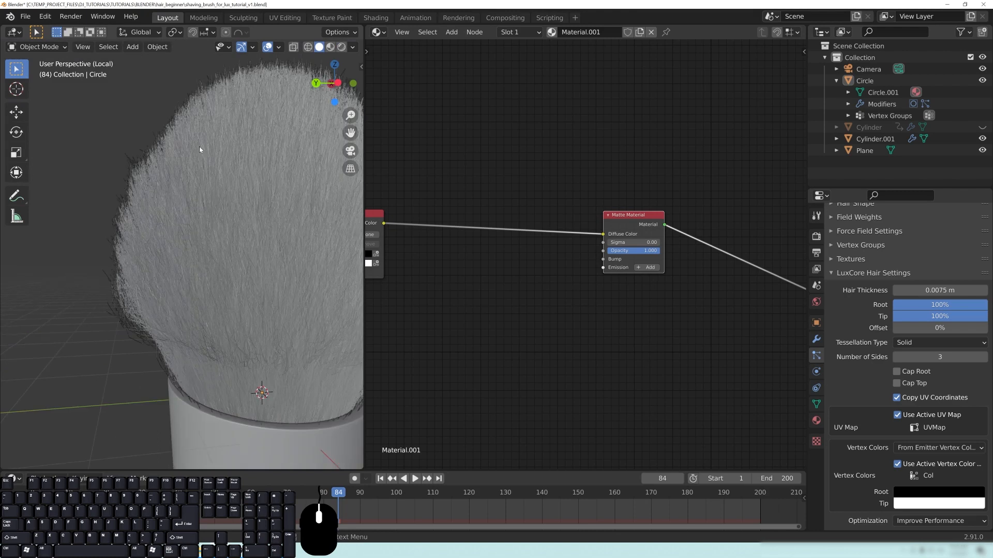
{"action": "middle_click_drag", "start_coordinate": [247, 286], "coordinate": [220, 285]}
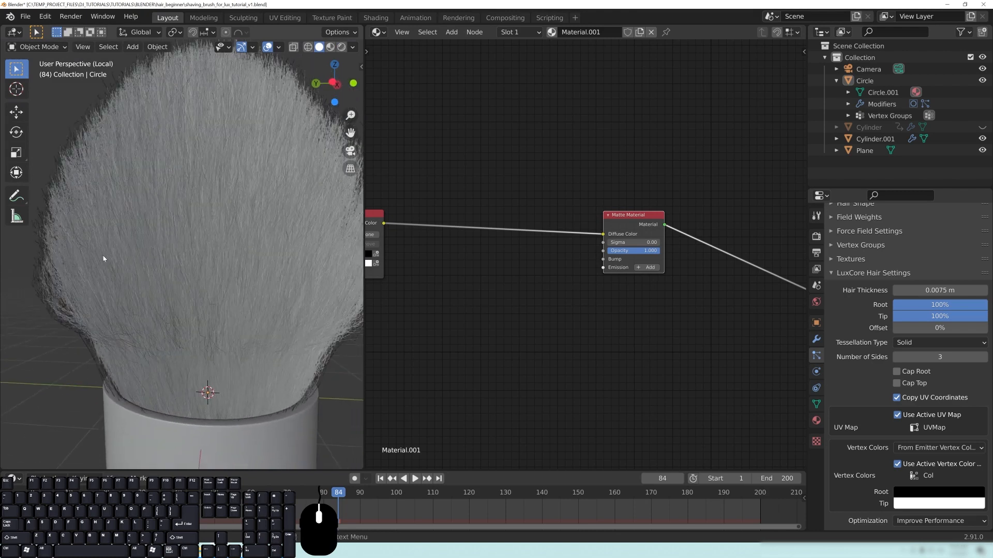
{"action": "left_click", "coordinate": [912, 342]}
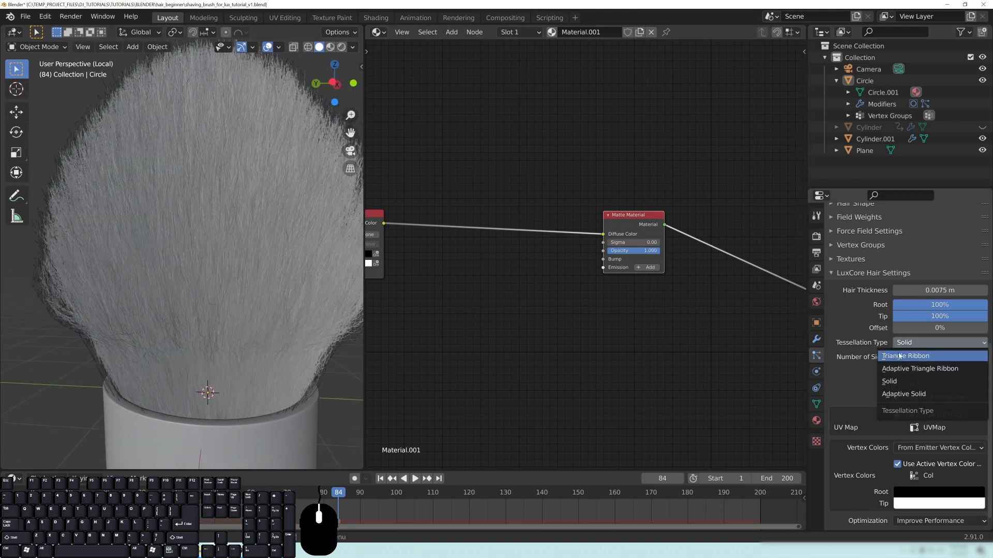
{"action": "left_click", "coordinate": [900, 371]}
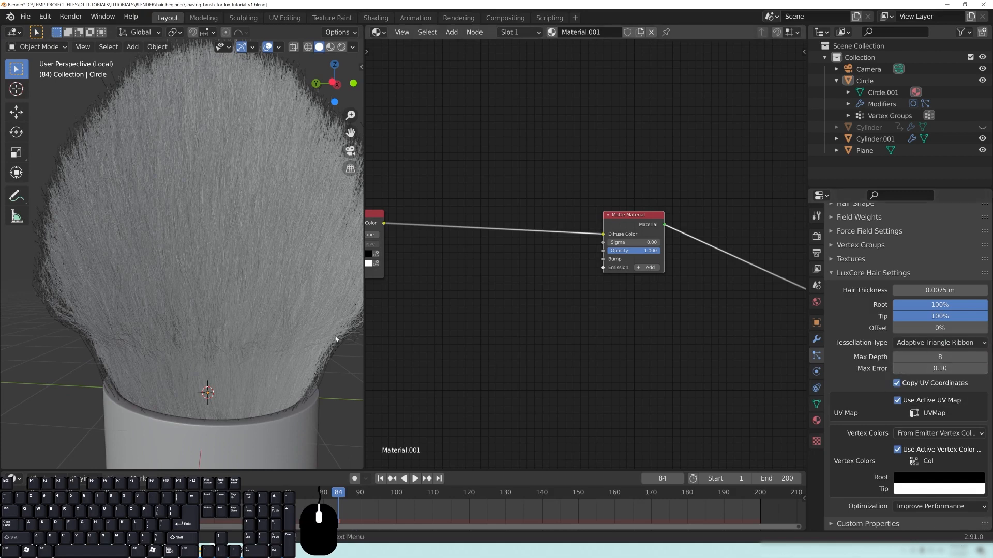
{"action": "key", "text": "z"}
{"action": "left_click", "coordinate": [207, 202]}
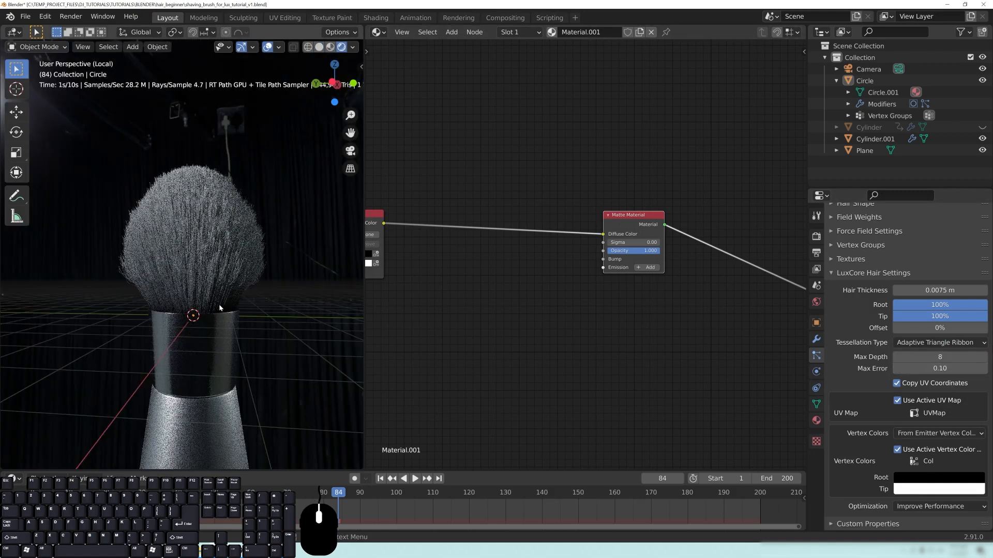
{"action": "scroll", "coordinate": [220, 306], "scroll_direction": "up", "scroll_amount": 5}
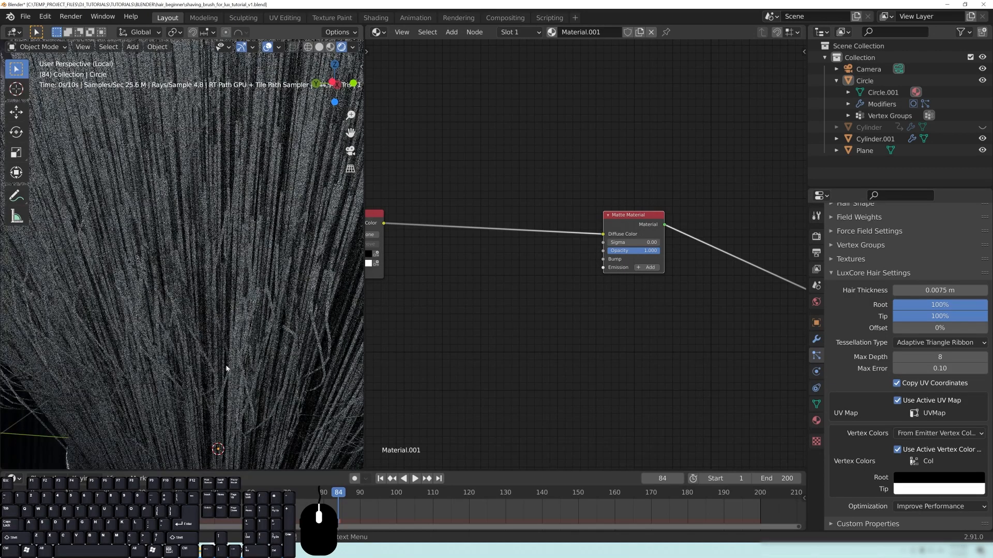
{"action": "scroll", "coordinate": [199, 278], "scroll_direction": "down", "scroll_amount": 5}
Try the Triangle Ribbon tessellation type in Solid shading and inspect the brush hair up close in Rendered shading.
{"action": "key", "text": "z"}
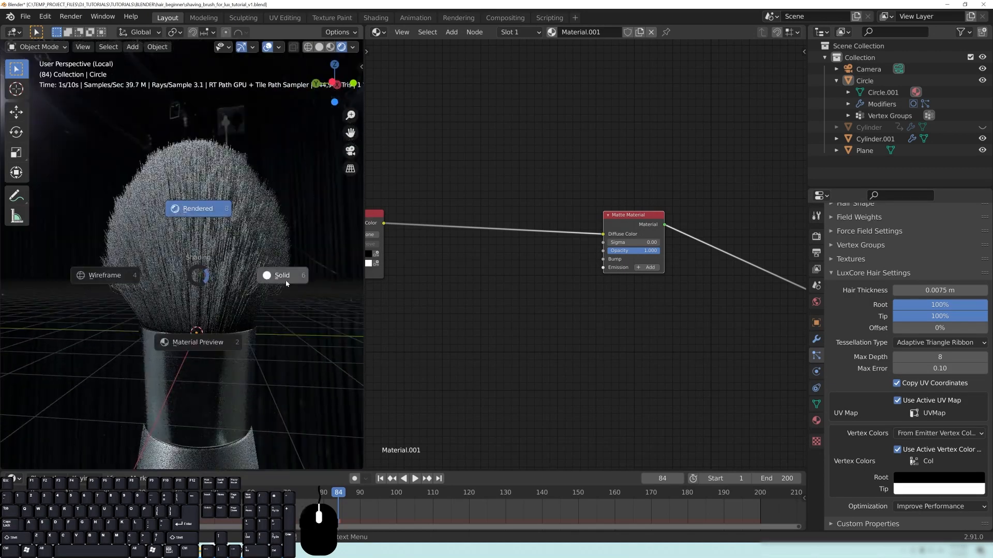
{"action": "left_click", "coordinate": [195, 209]}
{"action": "left_click", "coordinate": [920, 436]}
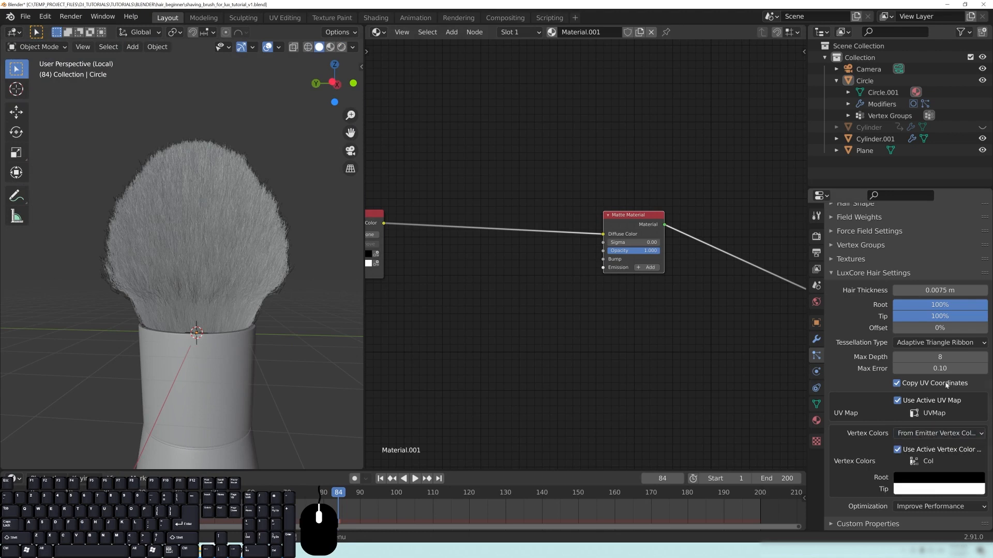
{"action": "left_click", "coordinate": [922, 342]}
{"action": "left_click", "coordinate": [918, 361]}
{"action": "key", "text": "z"}
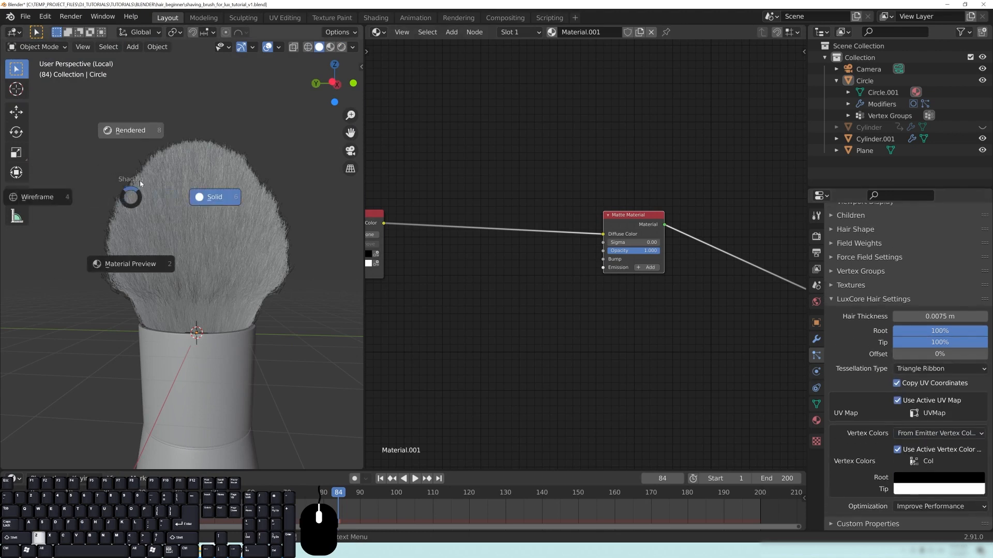
{"action": "left_click", "coordinate": [138, 139]}
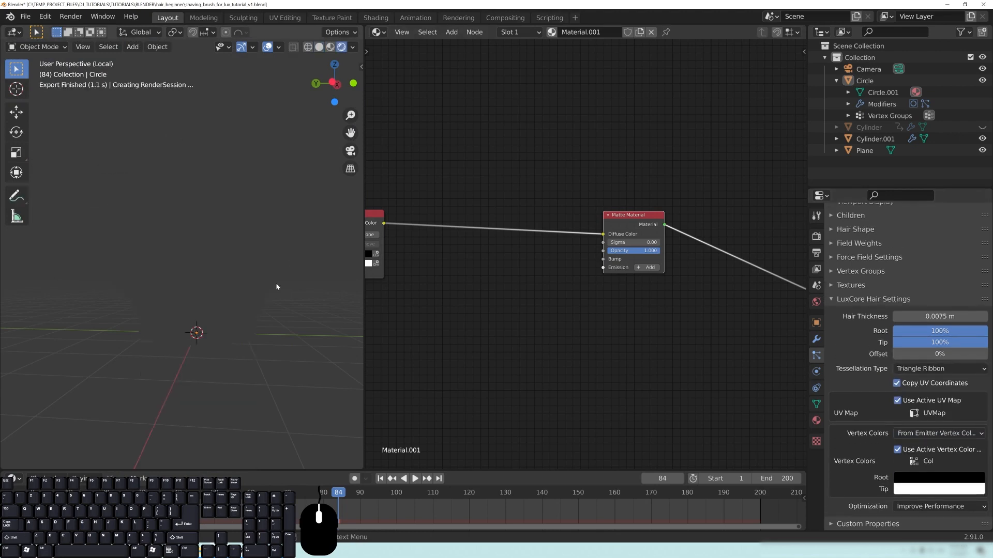
{"action": "scroll", "coordinate": [269, 282], "scroll_direction": "up", "scroll_amount": 3}
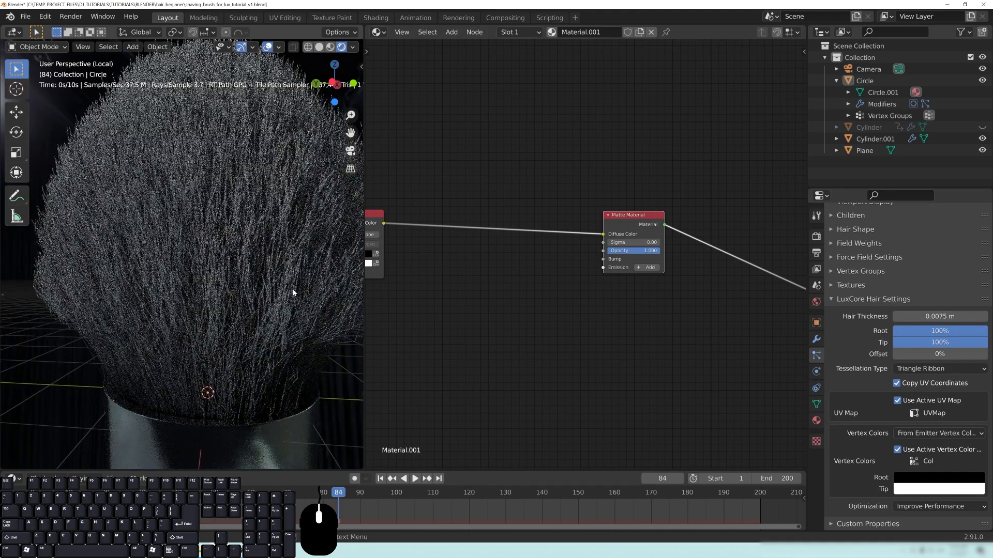
{"action": "middle_click_drag", "start_coordinate": [278, 245], "coordinate": [295, 252]}
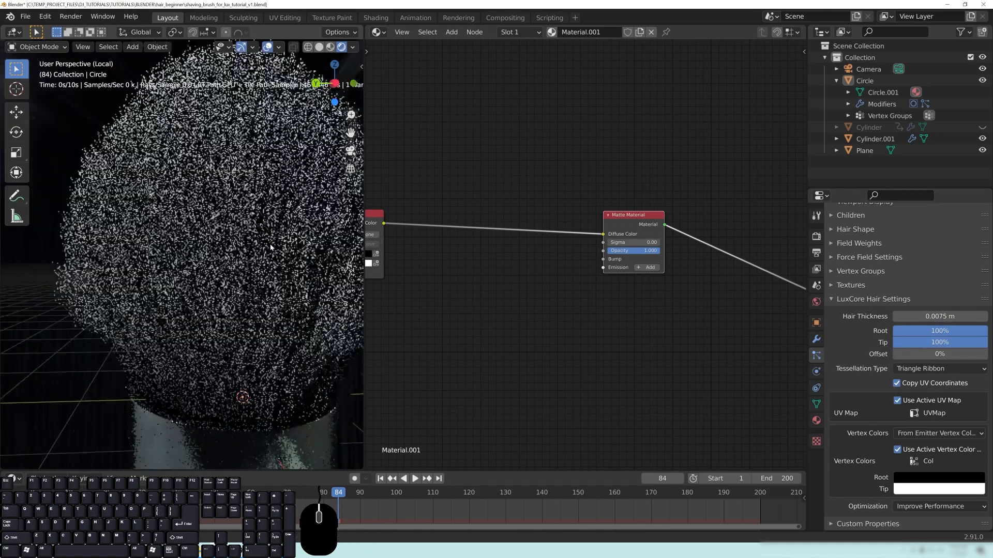
{"action": "middle_click_drag", "start_coordinate": [278, 348], "coordinate": [238, 333], "text": "shift"}
{"action": "scroll", "coordinate": [238, 332], "scroll_direction": "down", "scroll_amount": 2}
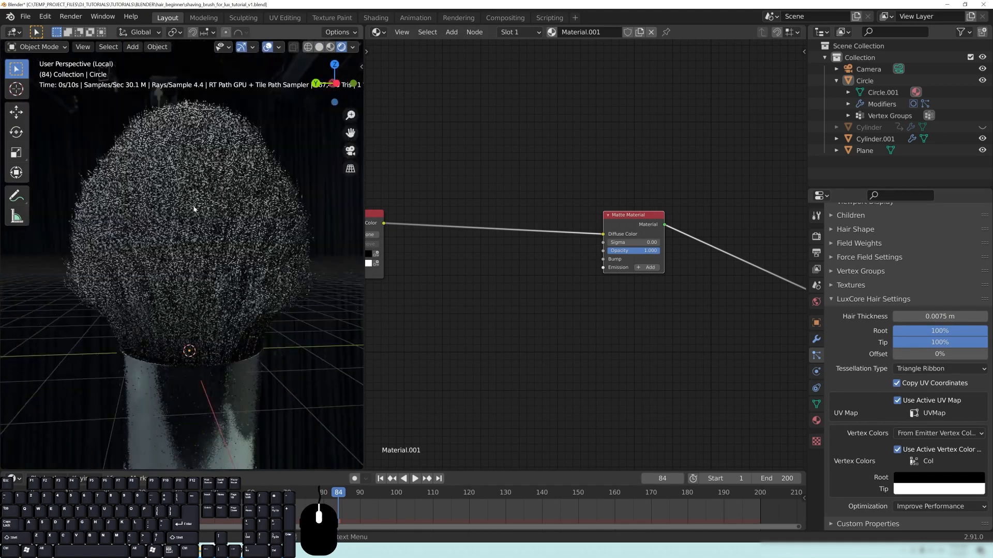
Set the hair tessellation type to Solid in Solid shading and inspect the brush from several angles in Rendered shading.
{"action": "key", "text": "z"}
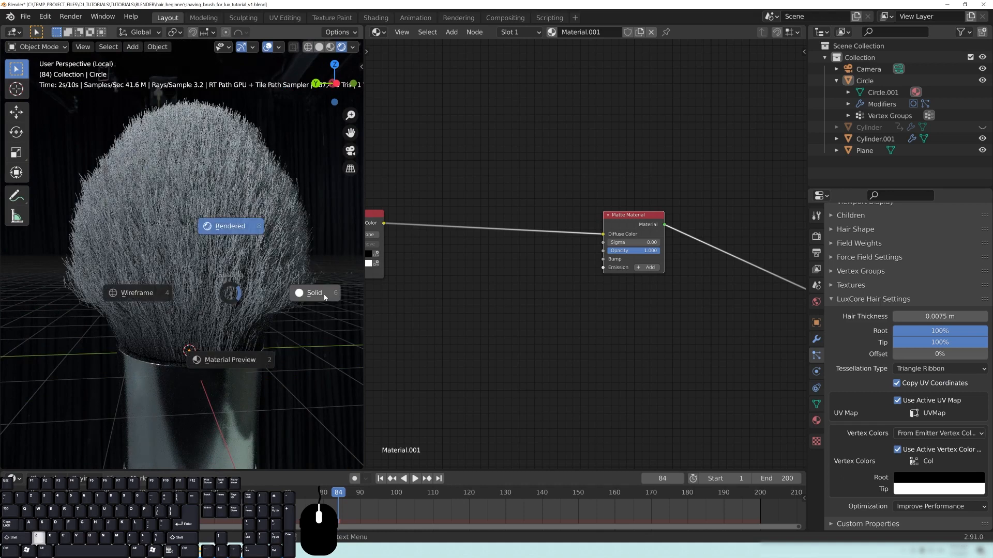
{"action": "left_click", "coordinate": [228, 231]}
{"action": "left_click", "coordinate": [928, 368]}
{"action": "left_click", "coordinate": [925, 407]}
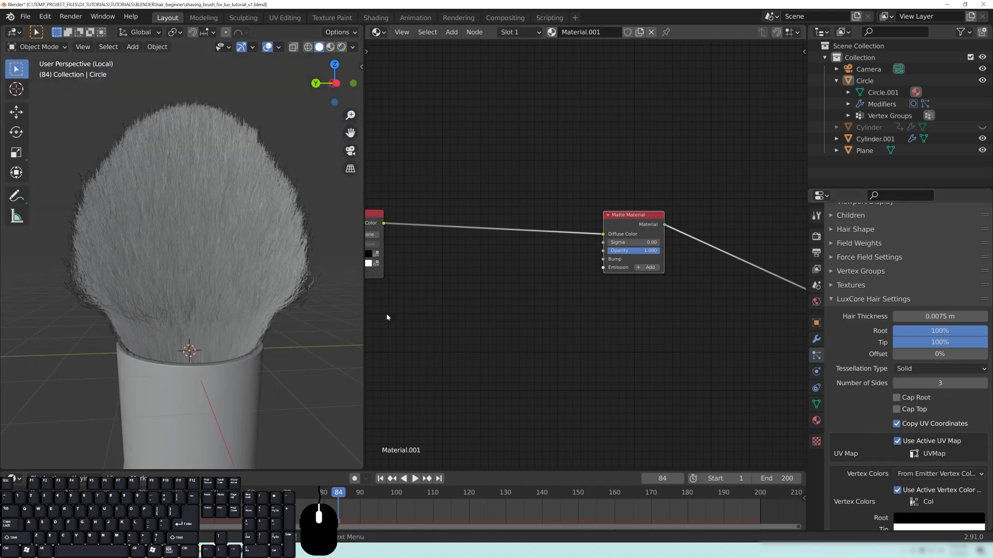
{"action": "key", "text": "z"}
{"action": "left_click", "coordinate": [194, 191]}
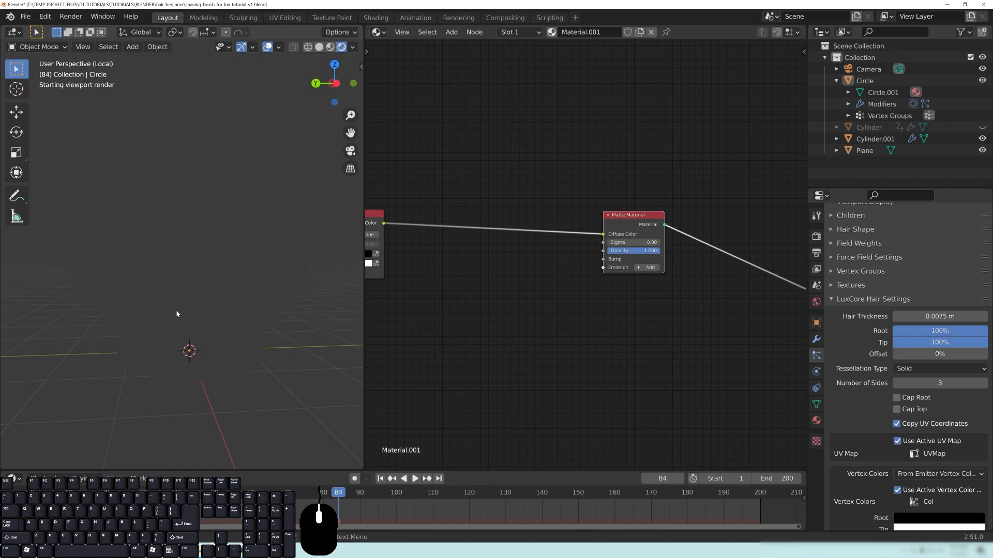
{"action": "mouse_move", "coordinate": [155, 286]}
{"action": "middle_mouse_down"}
{"action": "mouse_move", "coordinate": [216, 275]}
{"action": "mouse_move", "coordinate": [213, 289]}
{"action": "middle_mouse_up"}
{"action": "scroll", "coordinate": [213, 288], "scroll_direction": "up", "scroll_amount": 2}
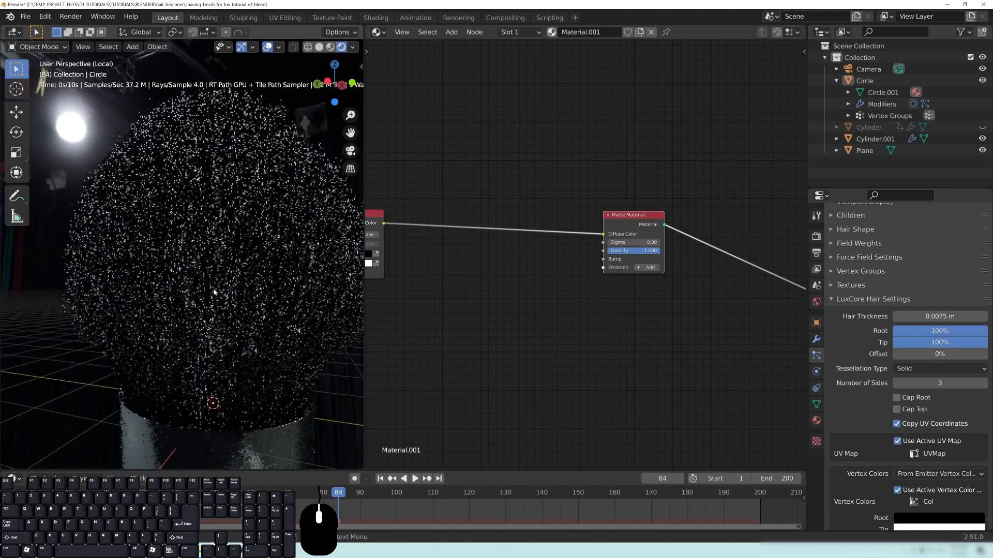
{"action": "middle_click_drag", "start_coordinate": [186, 194], "coordinate": [161, 237]}
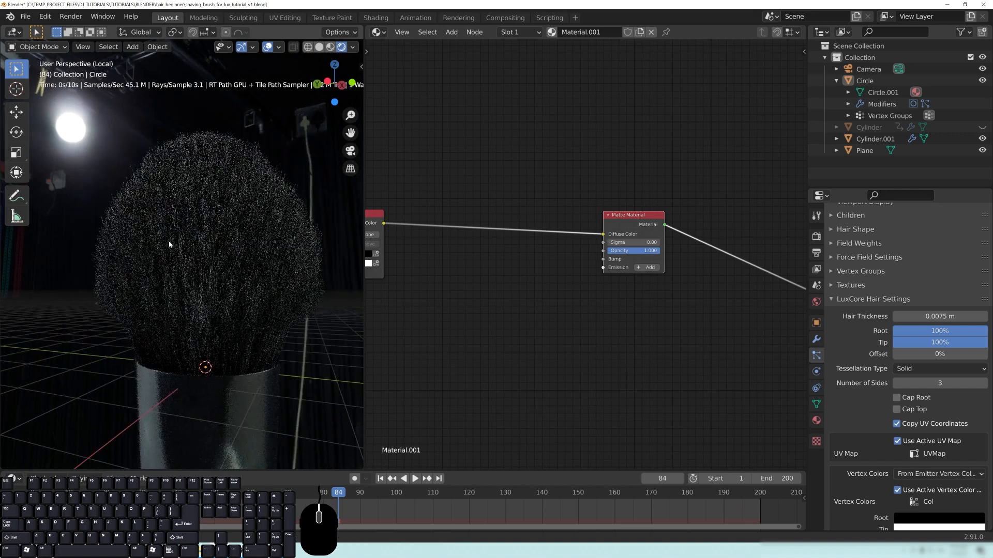
{"action": "mouse_move", "coordinate": [228, 166]}
{"action": "middle_mouse_down"}
{"action": "mouse_move", "coordinate": [171, 316]}
{"action": "mouse_move", "coordinate": [162, 212]}
{"action": "mouse_move", "coordinate": [195, 259]}
{"action": "mouse_move", "coordinate": [283, 191]}
{"action": "mouse_move", "coordinate": [504, 314]}
{"action": "middle_mouse_up"}
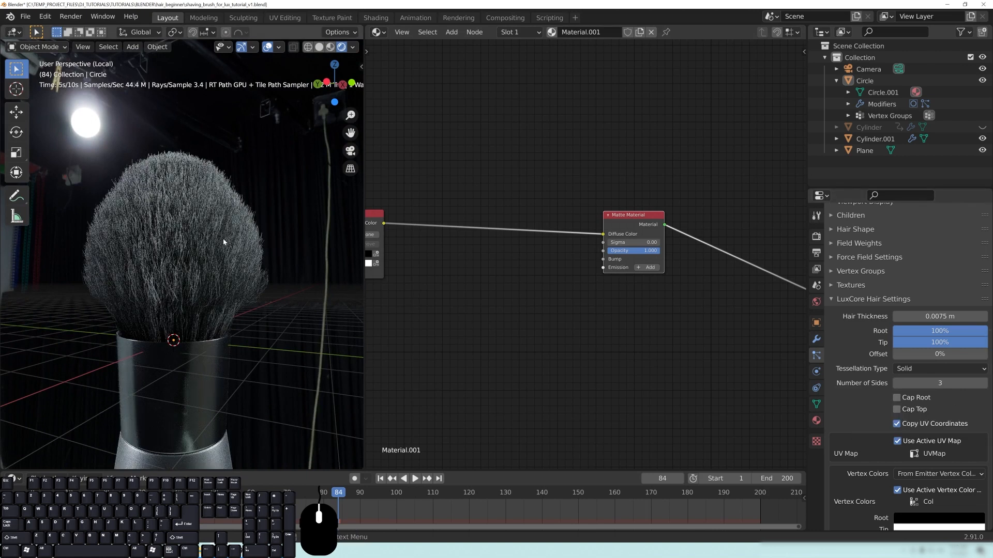
{"action": "middle_click_drag", "start_coordinate": [223, 238], "coordinate": [219, 250]}
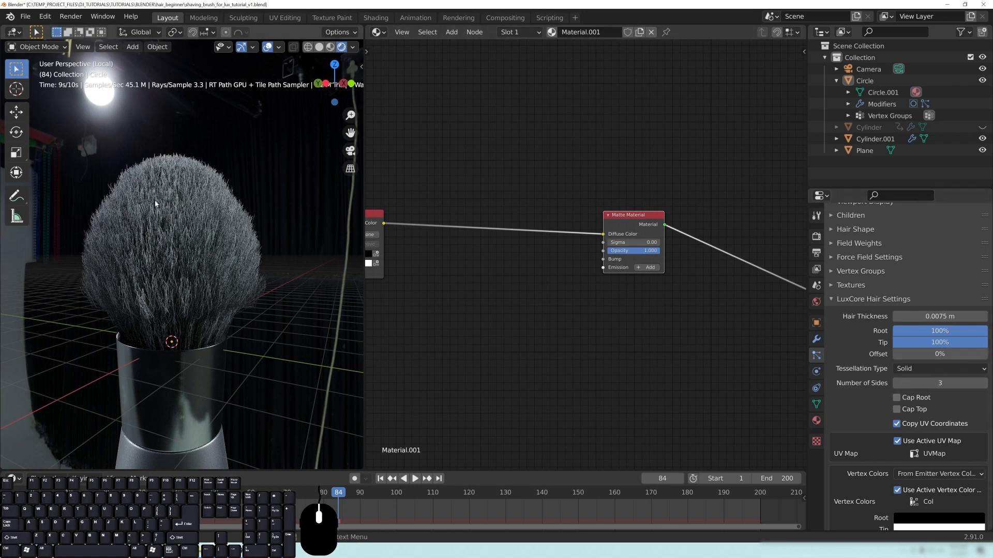
Check the rendered hair from a greater distance and through the scene camera.
{"action": "scroll", "coordinate": [193, 282], "scroll_direction": "down", "scroll_amount": 4}
{"action": "middle_click_drag", "start_coordinate": [214, 293], "coordinate": [223, 293]}
{"action": "scroll", "coordinate": [221, 293], "scroll_direction": "up", "scroll_amount": 2}
{"action": "scroll", "coordinate": [206, 270], "scroll_direction": "down", "scroll_amount": 2}
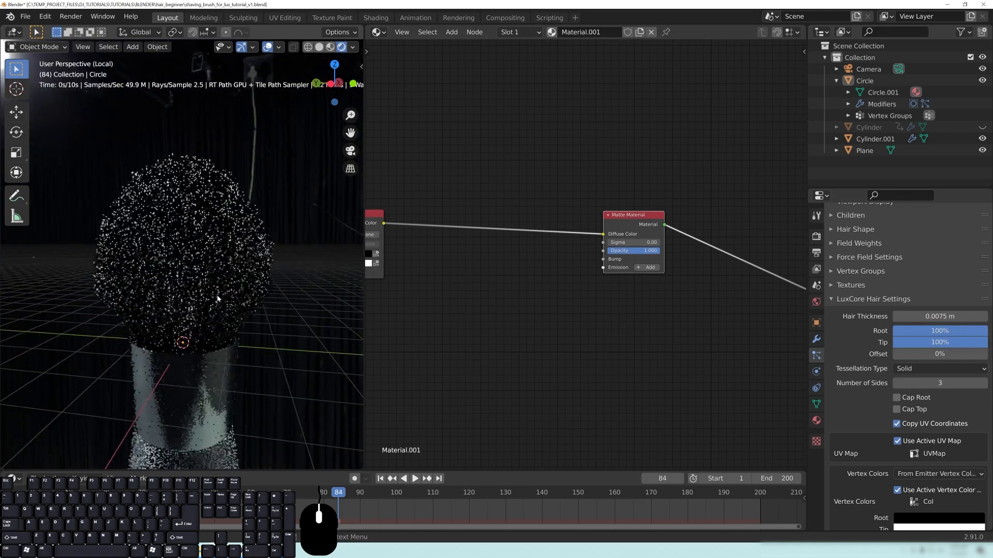
{"action": "key", "text": "KP_0"}
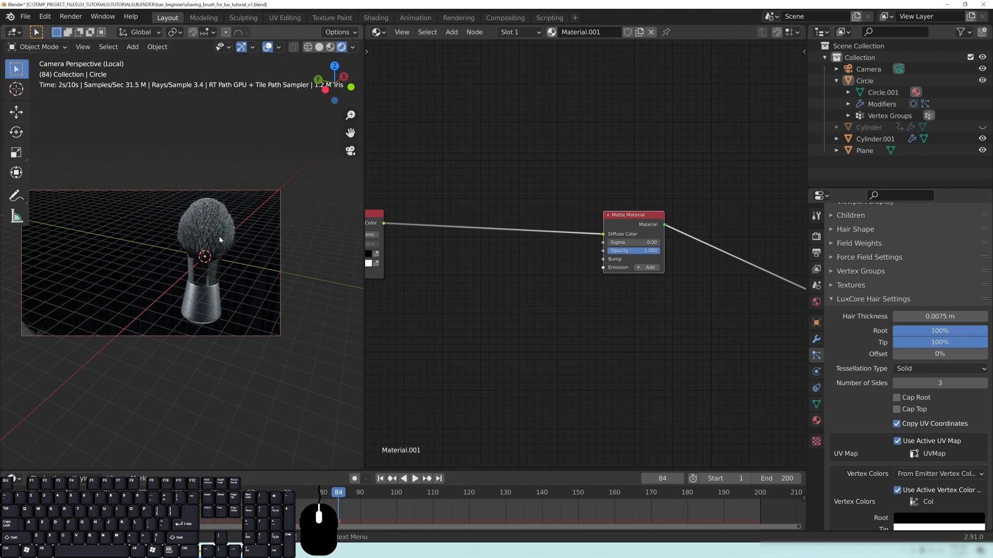
{"action": "scroll", "coordinate": [233, 255], "scroll_direction": "up", "scroll_amount": 2}
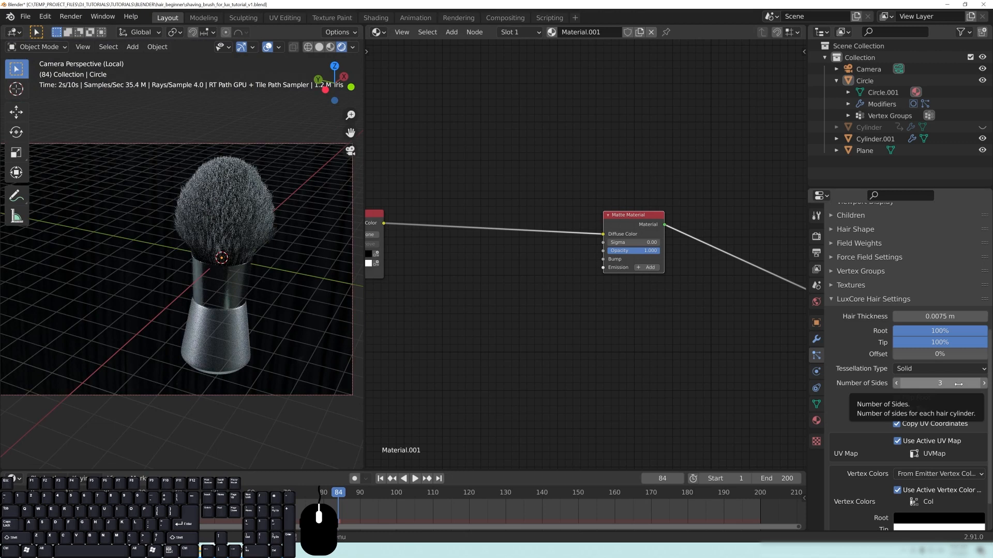
Leave the camera view in Solid shading, frame the brush head up close, and return to Rendered shading.
{"action": "key", "text": "z"}
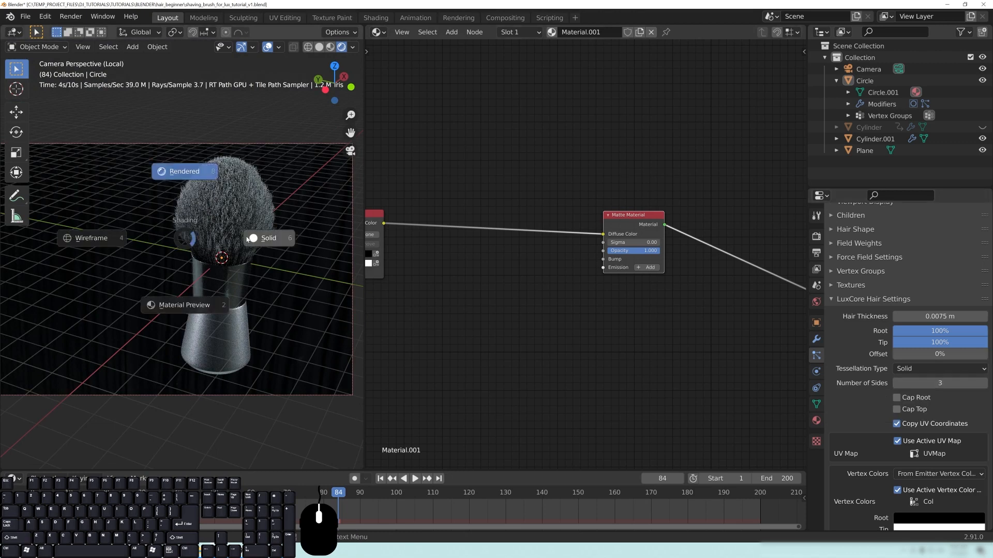
{"action": "left_click", "coordinate": [258, 245]}
{"action": "middle_click_drag", "start_coordinate": [238, 252], "coordinate": [180, 259]}
{"action": "scroll", "coordinate": [228, 259], "scroll_direction": "up", "scroll_amount": 1}
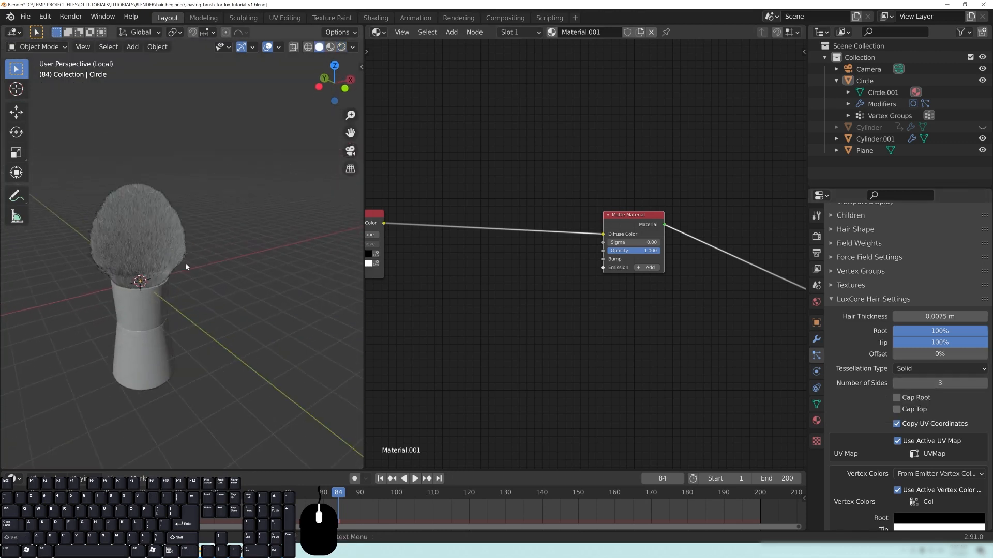
{"action": "scroll", "coordinate": [179, 261], "scroll_direction": "up", "scroll_amount": 2}
{"action": "middle_click_drag", "start_coordinate": [120, 269], "coordinate": [184, 276], "text": "shift"}
{"action": "mouse_move", "coordinate": [184, 276]}
{"action": "middle_mouse_down"}
{"action": "mouse_move", "coordinate": [213, 275]}
{"action": "mouse_move", "coordinate": [219, 253]}
{"action": "middle_mouse_up"}
{"action": "mouse_move", "coordinate": [219, 254]}
{"action": "middle_mouse_down", "text": "shift"}
{"action": "mouse_move", "coordinate": [230, 280]}
{"action": "mouse_move", "coordinate": [201, 318]}
{"action": "mouse_move", "coordinate": [212, 306]}
{"action": "mouse_move", "coordinate": [208, 326]}
{"action": "middle_mouse_up", "text": "shift"}
{"action": "scroll", "coordinate": [221, 266], "scroll_direction": "up", "scroll_amount": 1}
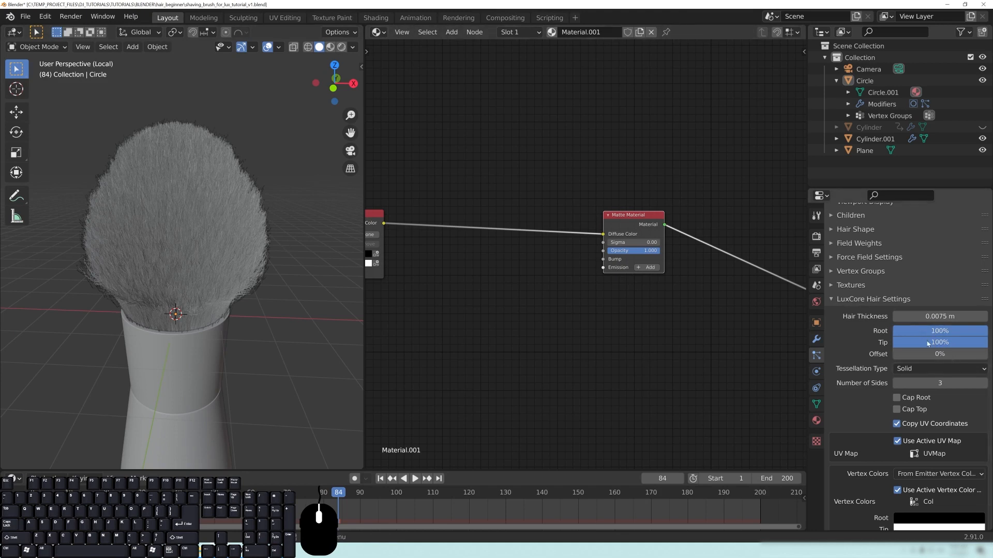
{"action": "key", "text": "z"}
{"action": "left_click", "coordinate": [139, 169]}
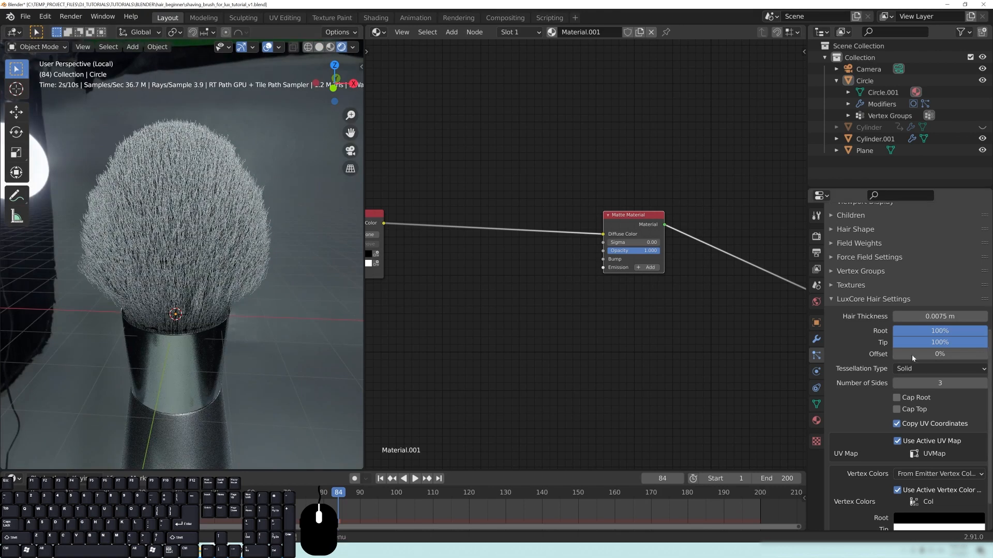
Try a LuxCore hair Tip thickness of 0%, reload the Rendered shading and inspect the tapered strands.
{"action": "left_click", "coordinate": [936, 342]}
{"action": "type", "text": "0"}
{"action": "key", "text": "Return"}
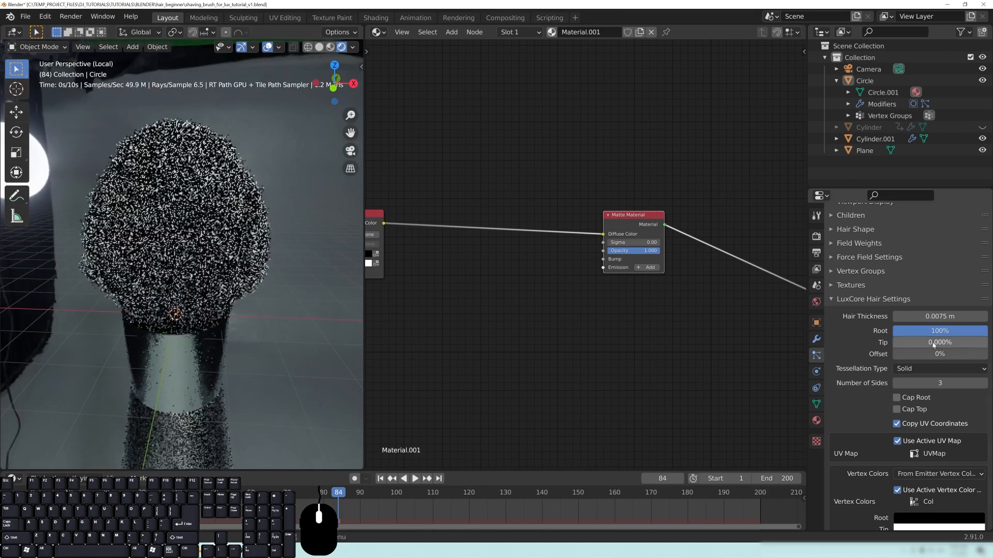
{"action": "middle_click_drag", "start_coordinate": [209, 241], "coordinate": [102, 246]}
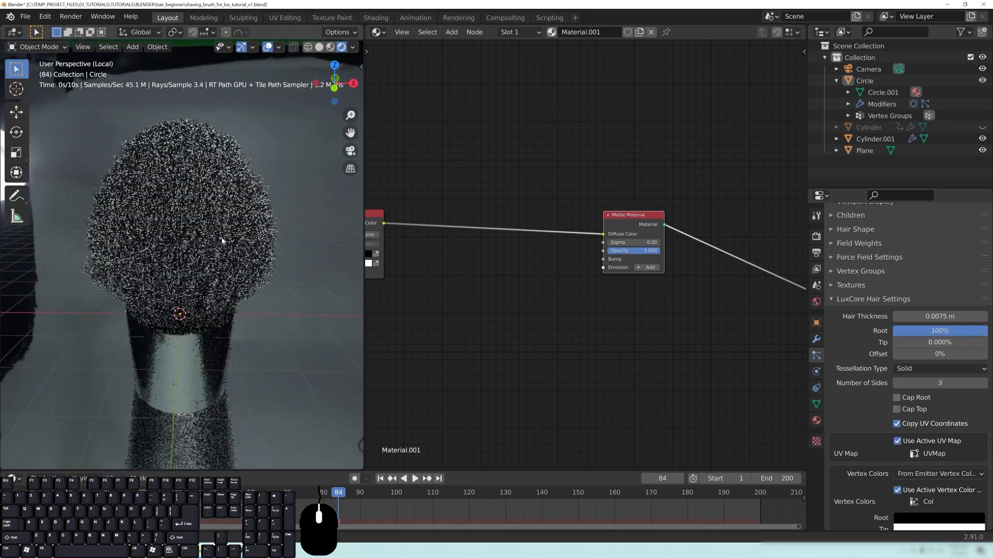
{"action": "key", "text": "z"}
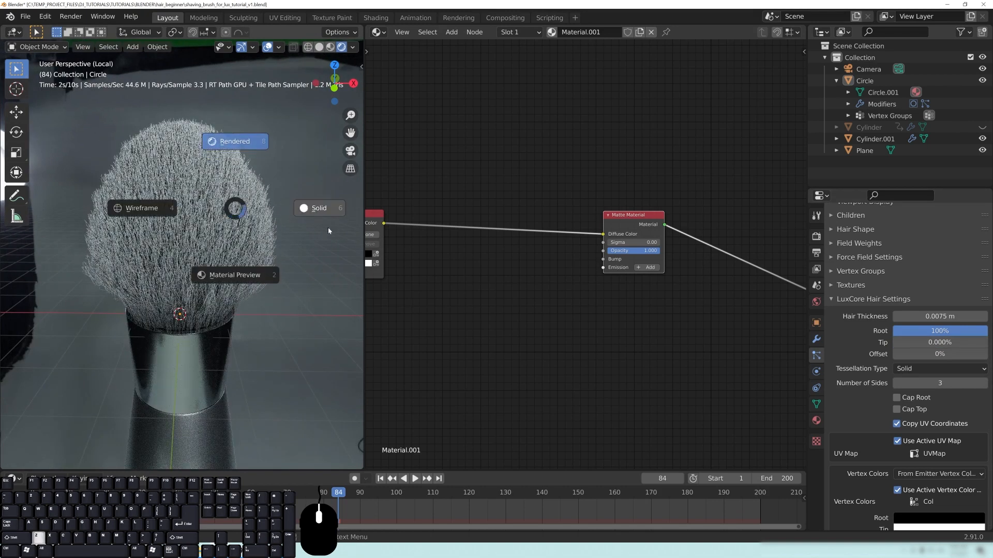
{"action": "left_click", "coordinate": [333, 211]}
{"action": "key", "text": "z"}
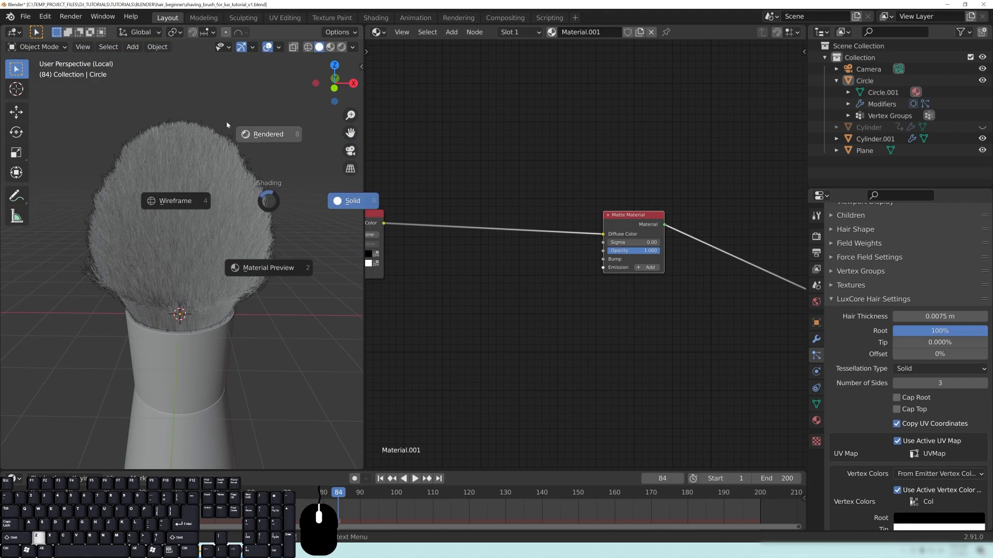
{"action": "left_click", "coordinate": [272, 137]}
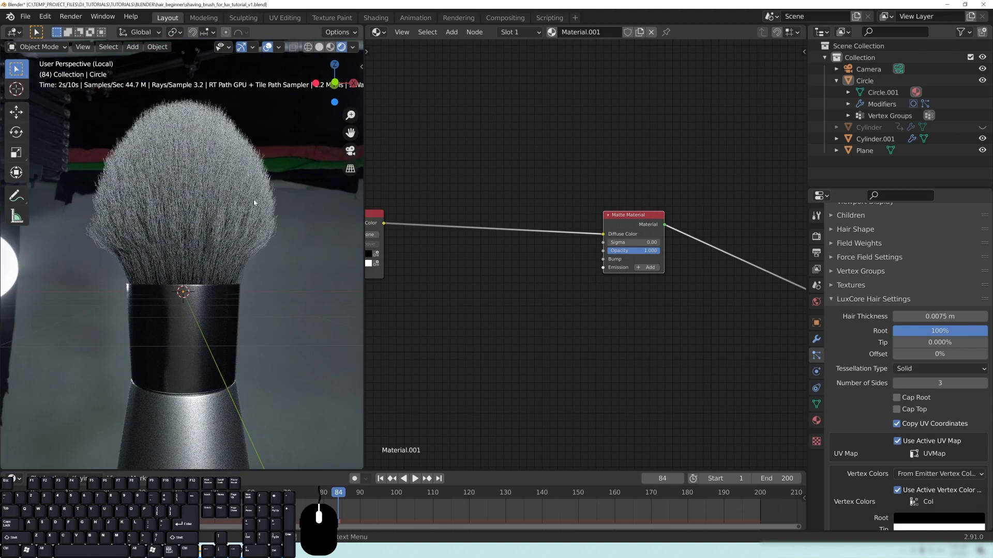
{"action": "middle_click_drag", "start_coordinate": [269, 181], "coordinate": [270, 215]}
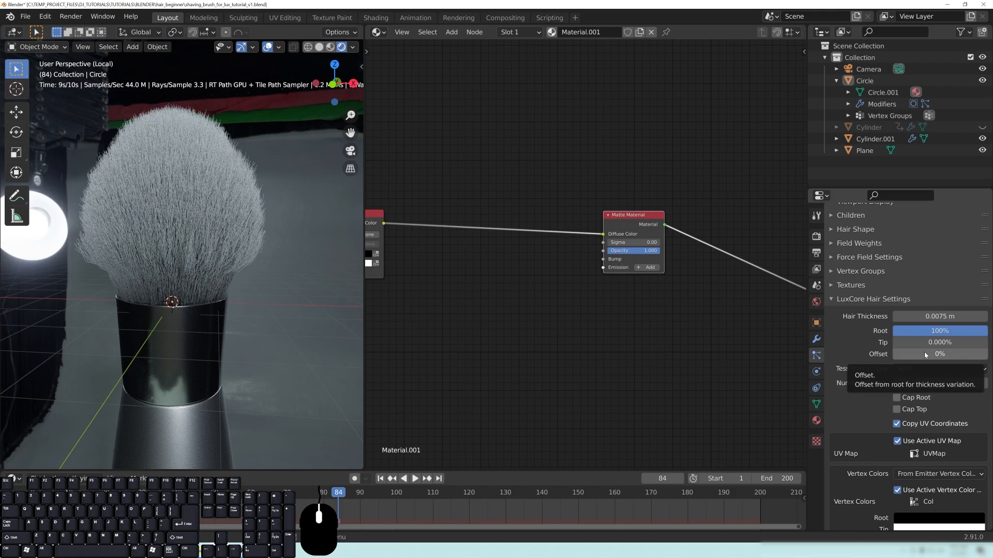
Try a hair thickness Offset of 75% in Solid shading and inspect the brush in Rendered shading.
{"action": "key", "text": "z"}
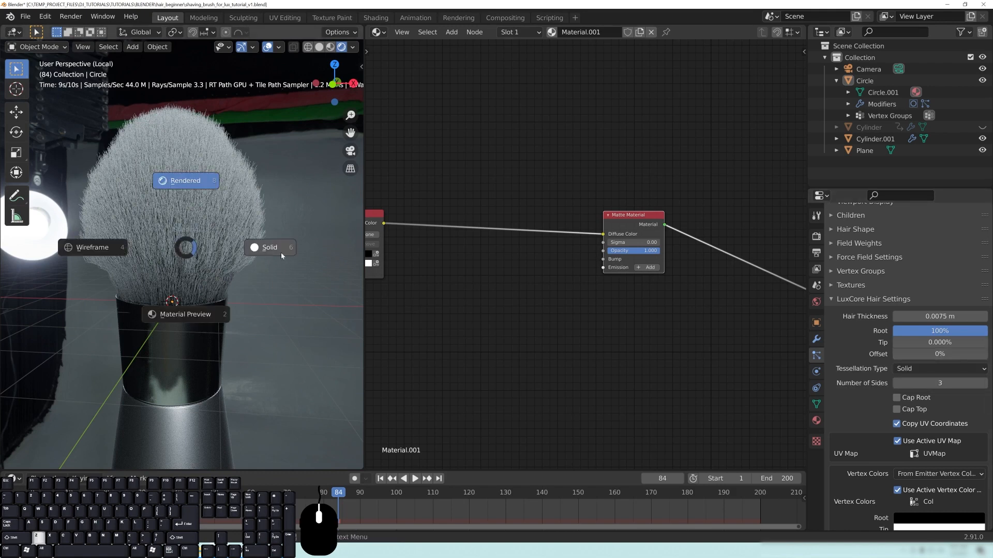
{"action": "left_click", "coordinate": [279, 252]}
{"action": "left_click", "coordinate": [940, 354]}
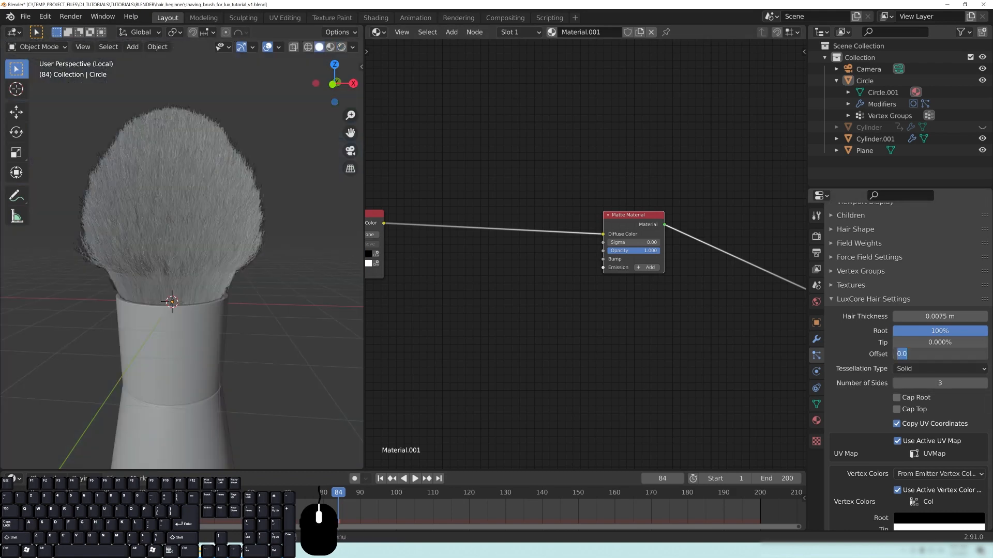
{"action": "type", "text": "75"}
{"action": "key", "text": "Return"}
{"action": "key", "text": "z"}
{"action": "left_click", "coordinate": [243, 143]}
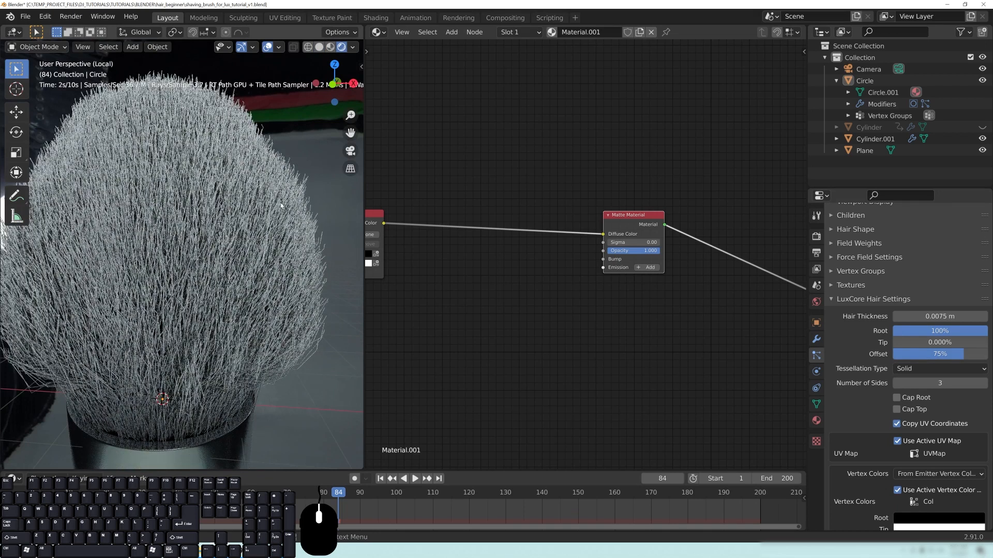
{"action": "scroll", "coordinate": [281, 205], "scroll_direction": "down", "scroll_amount": 4}
{"action": "mouse_move", "coordinate": [243, 280]}
{"action": "middle_mouse_down"}
{"action": "mouse_move", "coordinate": [222, 275]}
{"action": "mouse_move", "coordinate": [182, 331]}
{"action": "middle_mouse_up"}
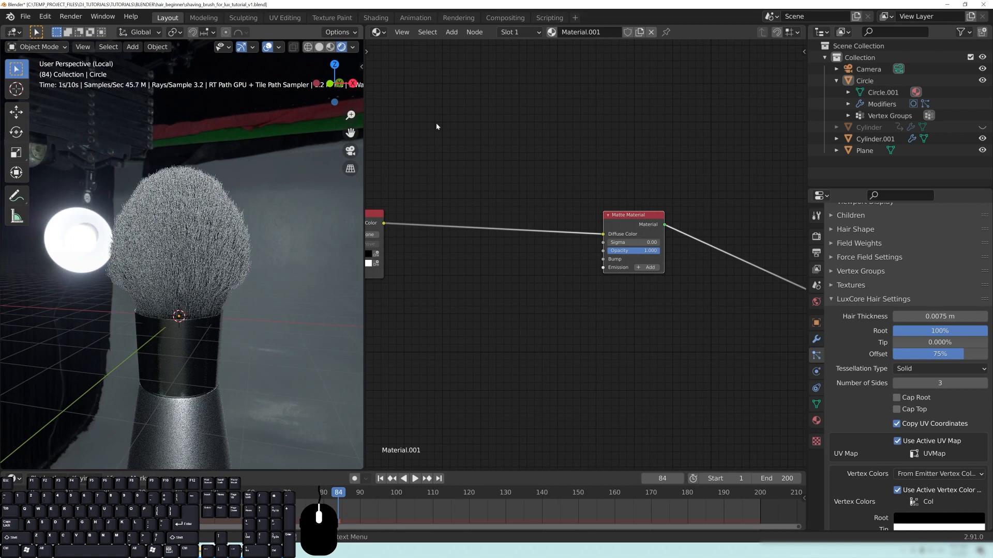
In Solid shading, set both the LuxCore hair Offset and Tip thickness to 50%.
{"action": "key", "text": "z"}
{"action": "left_click", "coordinate": [290, 263]}
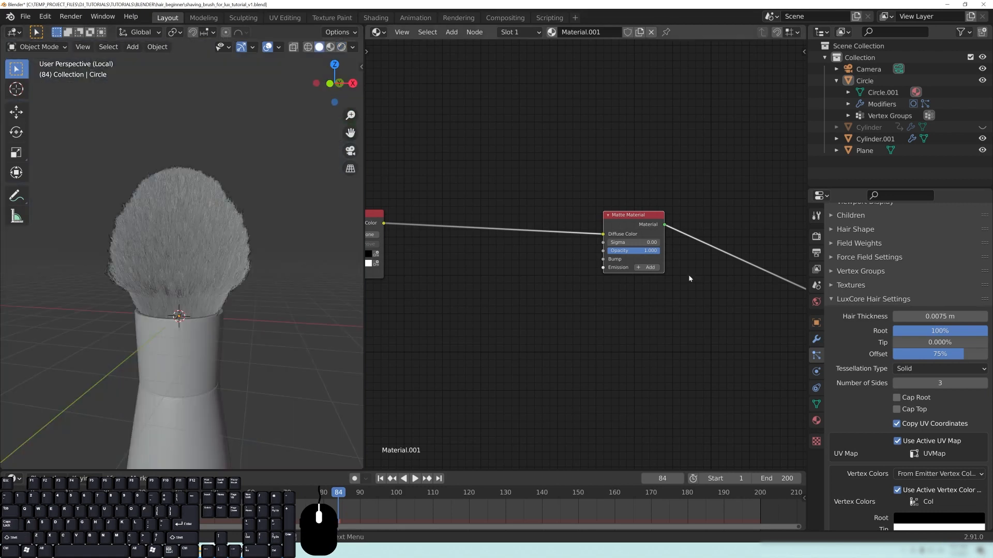
{"action": "left_click", "coordinate": [933, 357]}
{"action": "type", "text": "50"}
{"action": "key", "text": "Return"}
{"action": "left_click", "coordinate": [945, 345]}
{"action": "type", "text": "50"}
{"action": "key", "text": "Return"}
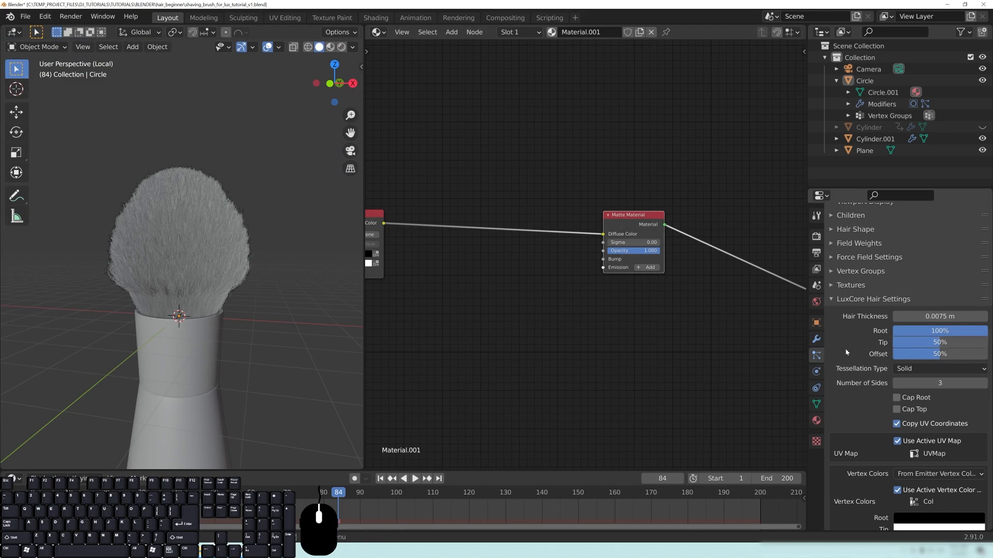
Set the LuxCore hair Offset to 0% and collapse the hair settings after checking the brush in Rendered shading.
{"action": "left_click", "coordinate": [200, 550]}
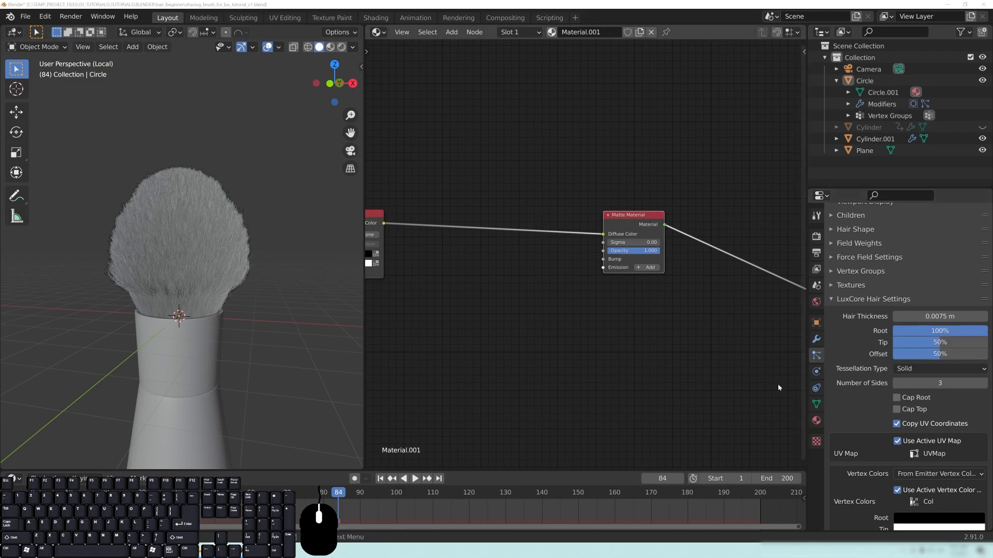
{"action": "left_click_drag", "start_coordinate": [949, 356], "coordinate": [894, 356]}
{"action": "scroll", "coordinate": [254, 338], "scroll_direction": "up", "scroll_amount": 4}
{"action": "key", "text": "z"}
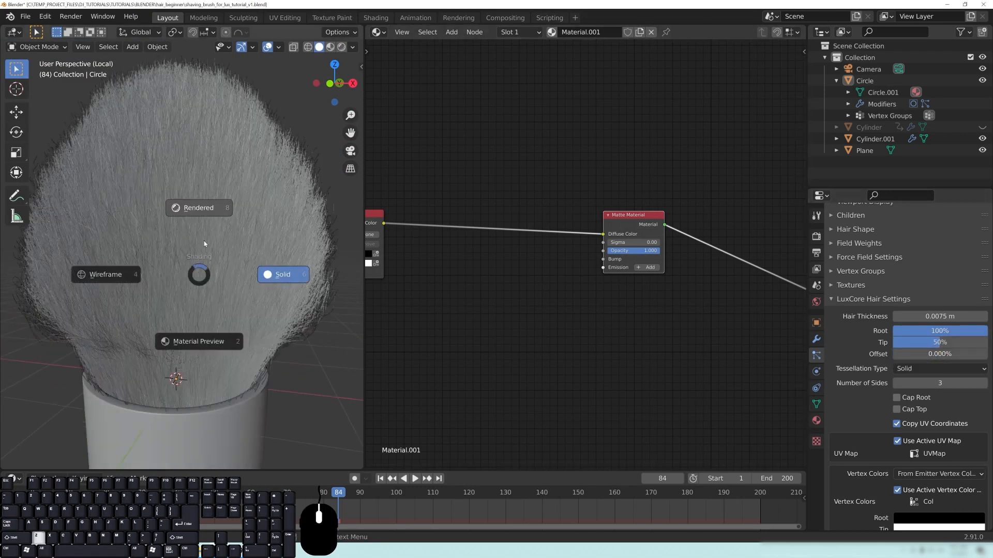
{"action": "left_click", "coordinate": [196, 209]}
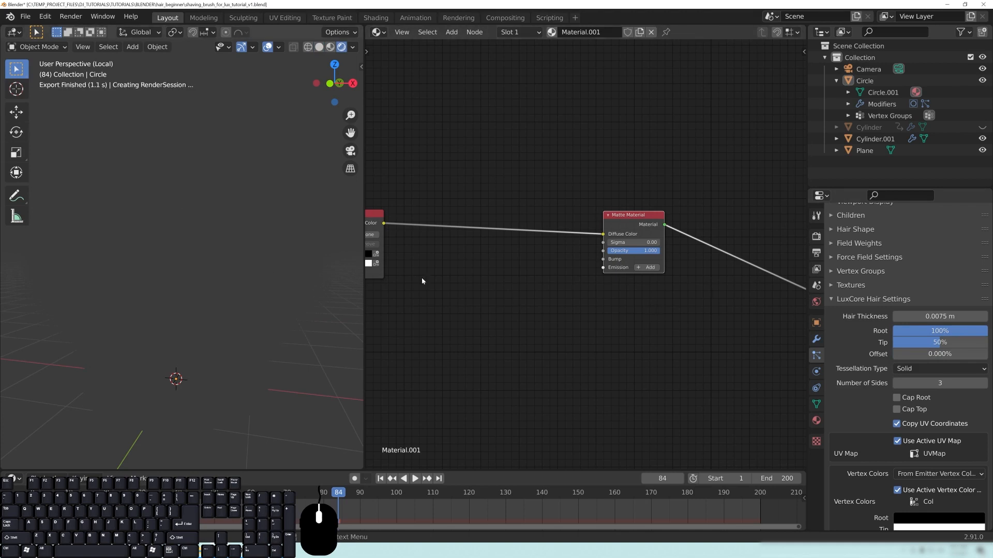
{"action": "scroll", "coordinate": [231, 190], "scroll_direction": "down", "scroll_amount": 5}
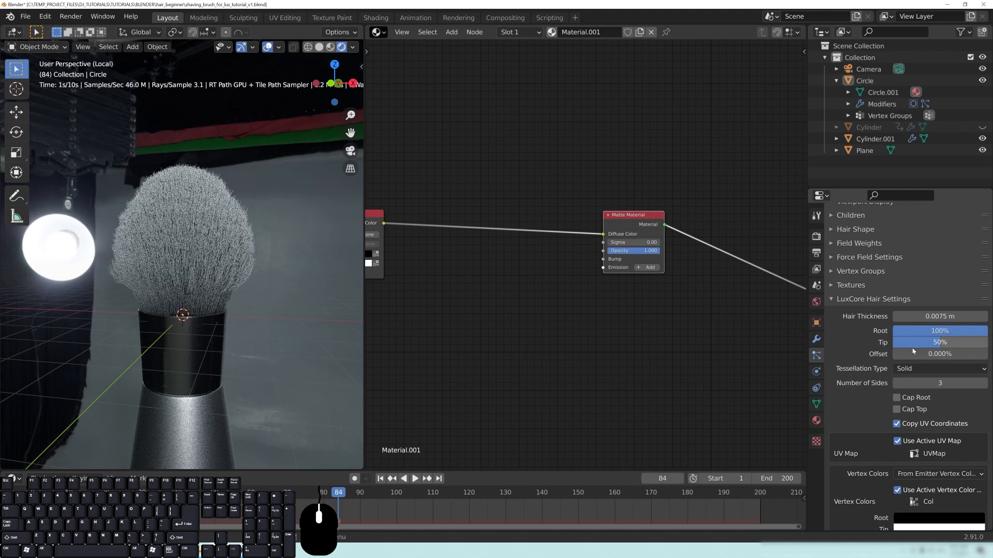
{"action": "middle_click_drag", "start_coordinate": [267, 277], "coordinate": [271, 236]}
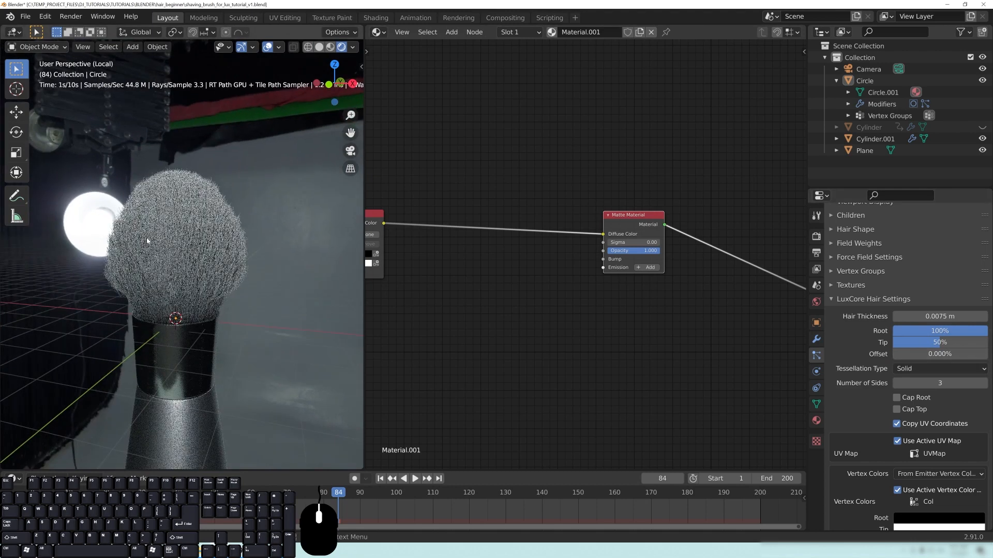
{"action": "left_click", "coordinate": [866, 300]}
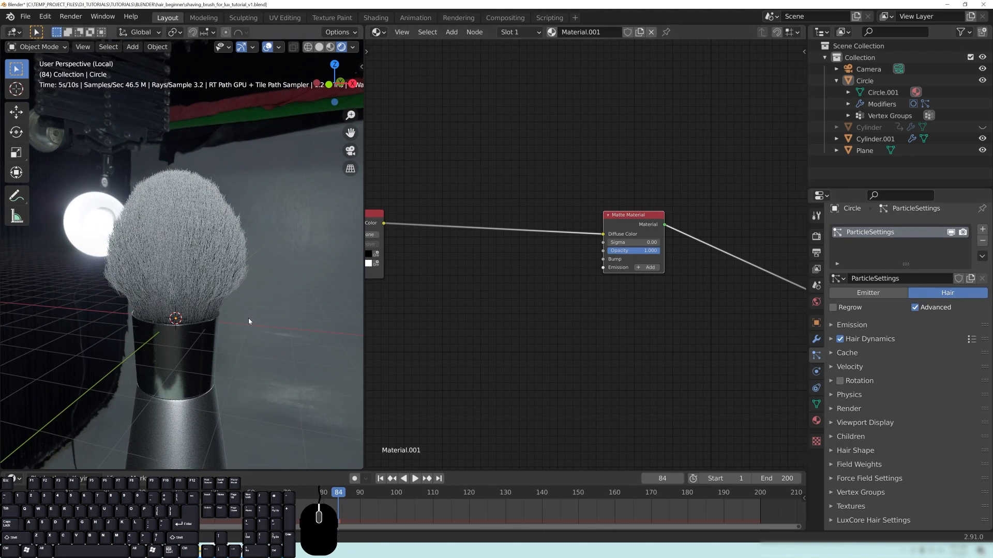
Switch the 3D viewport to solid shading to inspect the brush hair.
{"action": "middle_click_drag", "start_coordinate": [249, 321], "coordinate": [130, 228]}
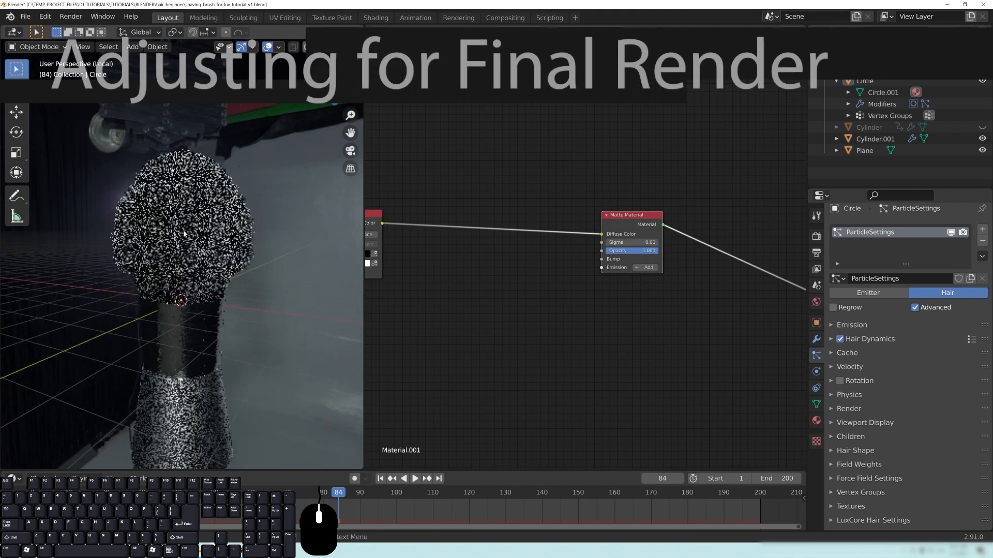
{"action": "key", "text": "z"}
{"action": "left_click", "coordinate": [262, 243]}
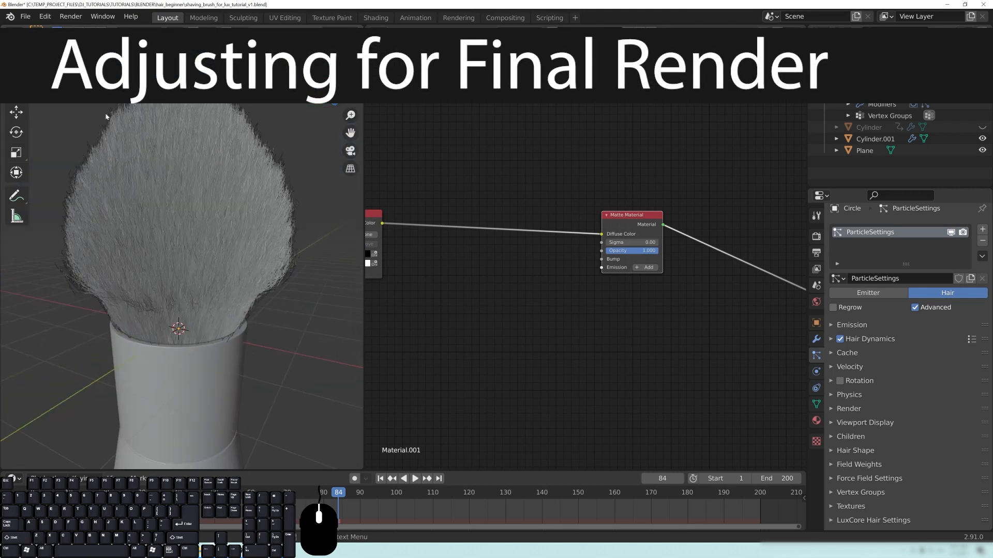
Enable B-Spline for the path in the hair particle system's render settings.
{"action": "left_click", "coordinate": [848, 410]}
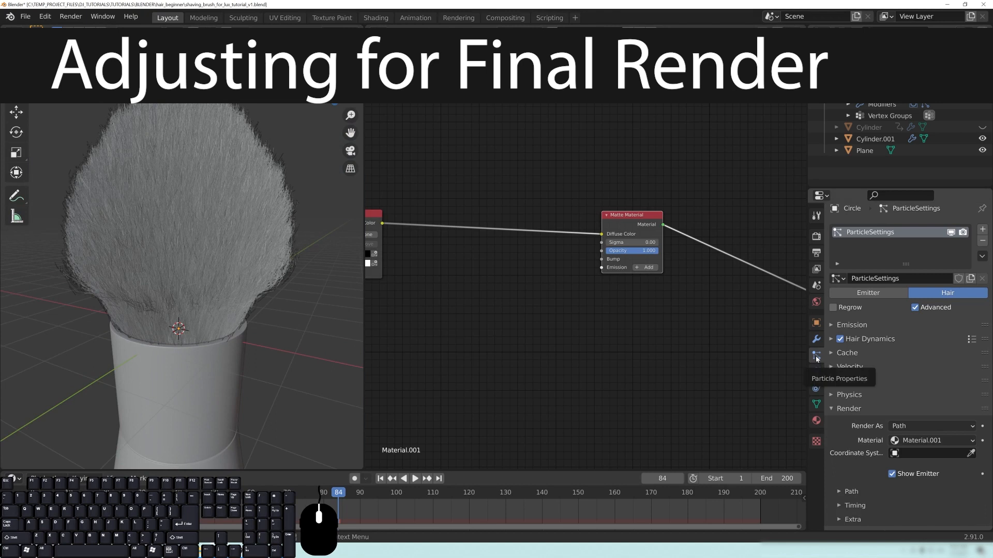
{"action": "scroll", "coordinate": [867, 407], "scroll_direction": "down", "scroll_amount": 5}
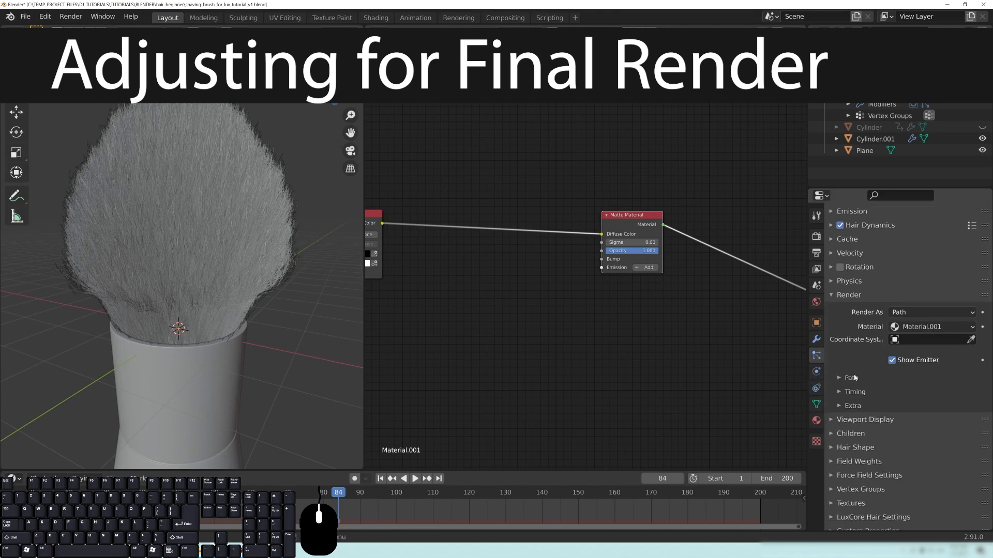
{"action": "left_click", "coordinate": [839, 379]}
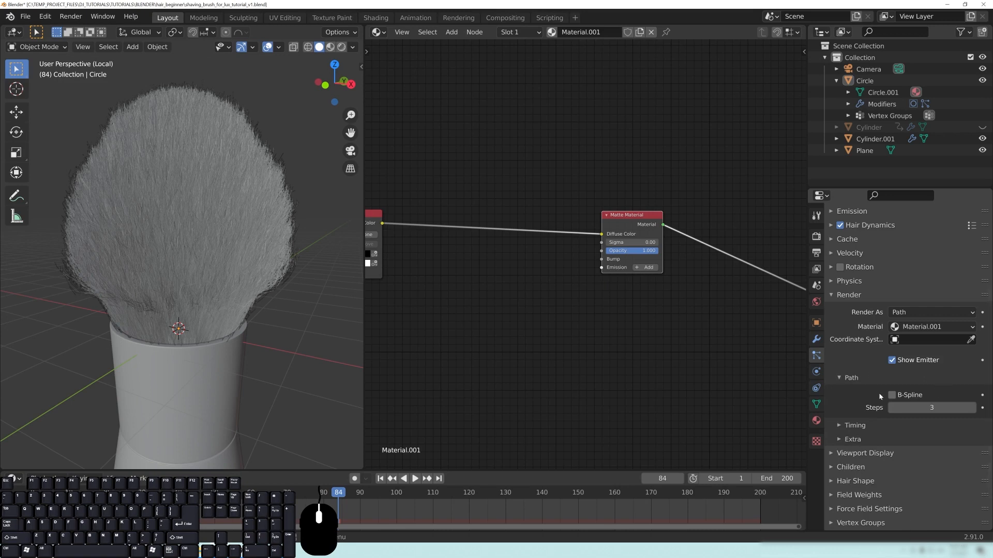
{"action": "left_click", "coordinate": [892, 396]}
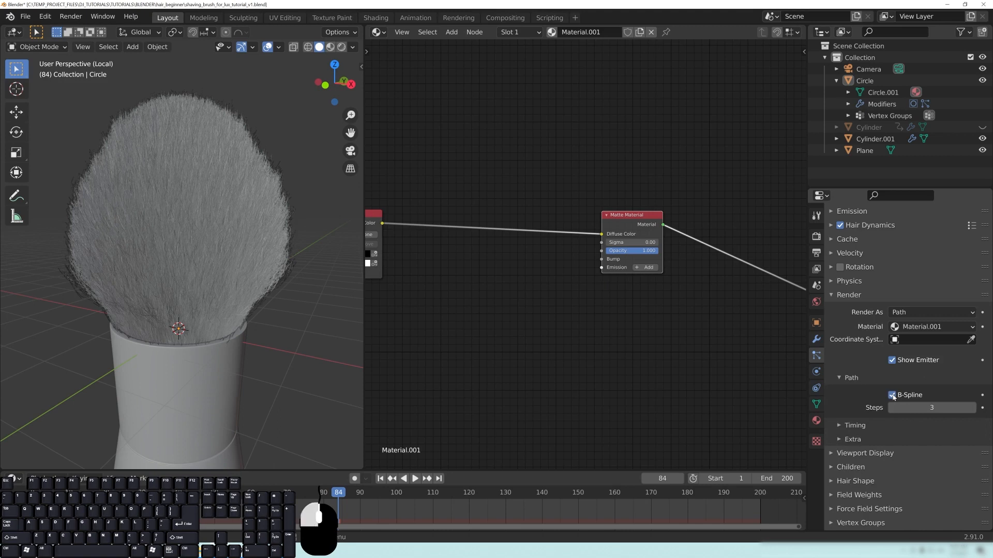
Inspect the smoothed hair from several angles and set the render path Steps to 4.
{"action": "middle_click_drag", "start_coordinate": [302, 350], "coordinate": [283, 325]}
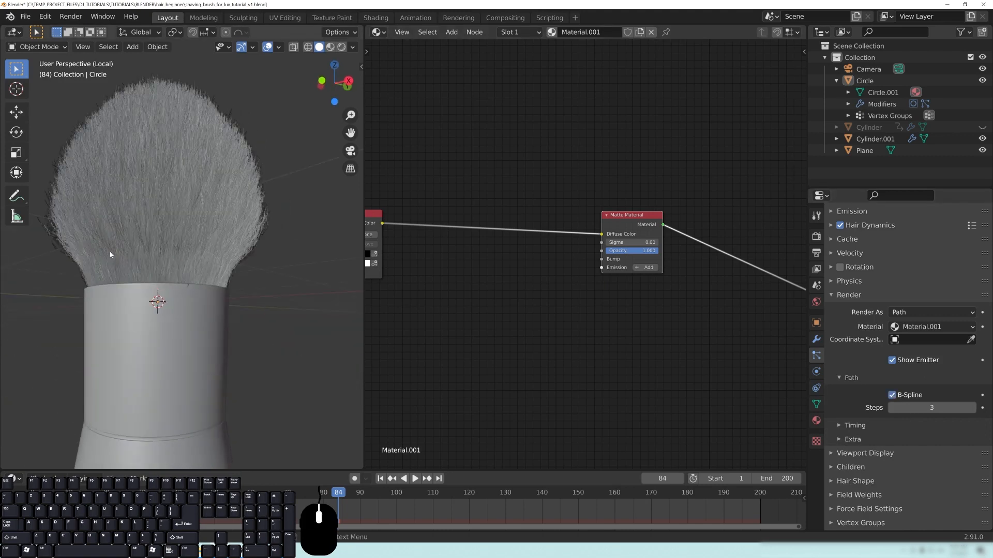
{"action": "middle_click_drag", "start_coordinate": [111, 262], "coordinate": [225, 280]}
{"action": "key", "text": "z"}
{"action": "left_click", "coordinate": [352, 290]}
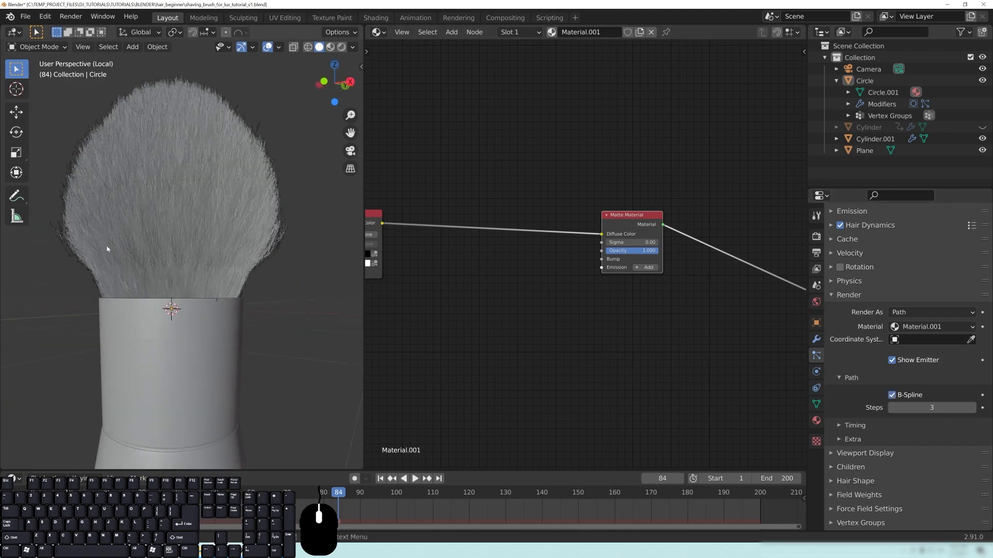
{"action": "middle_click_drag", "start_coordinate": [210, 126], "coordinate": [228, 140]}
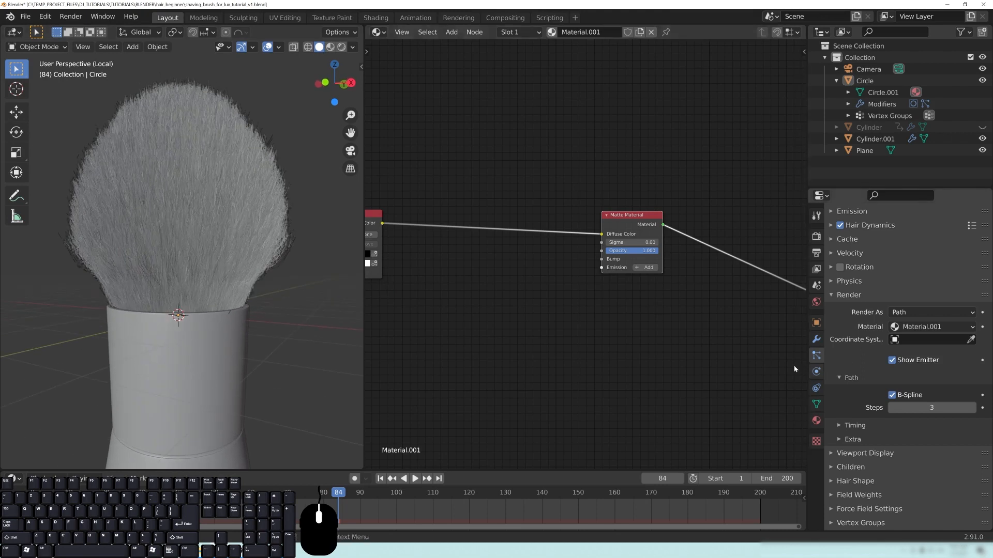
{"action": "middle_click_drag", "start_coordinate": [264, 216], "coordinate": [282, 223]}
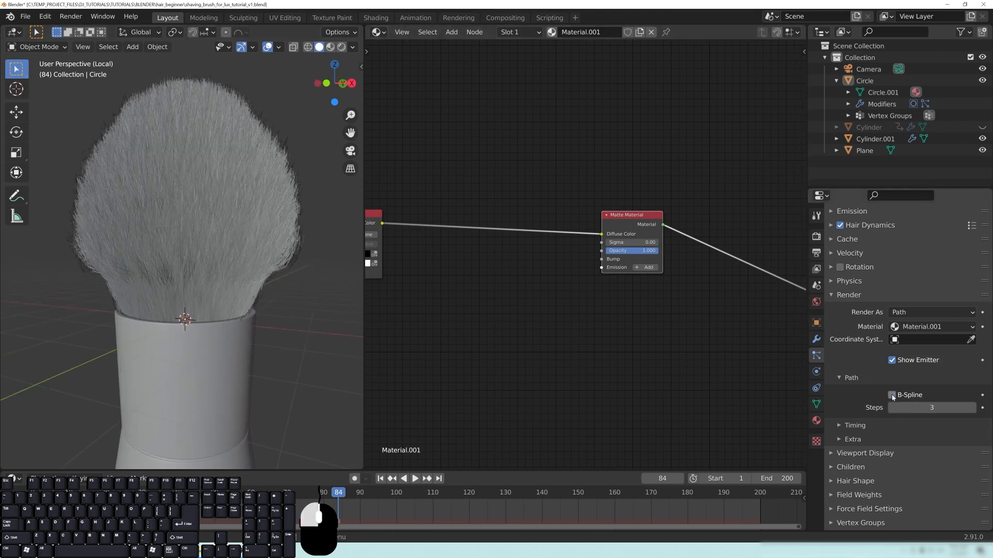
{"action": "left_click", "coordinate": [971, 408]}
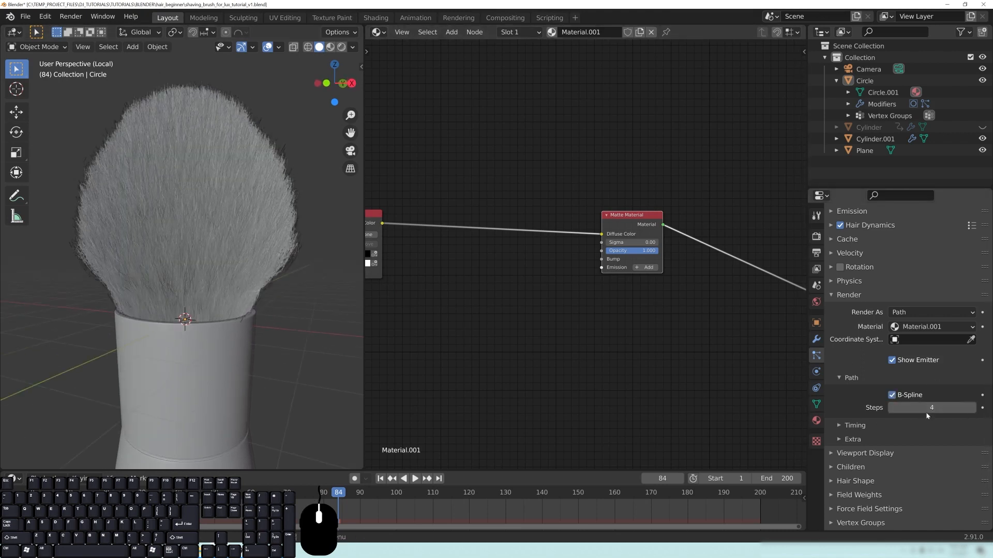
Compare the viewport display's Strand Steps with the render path Steps of the hair particles.
{"action": "left_click", "coordinate": [843, 298]}
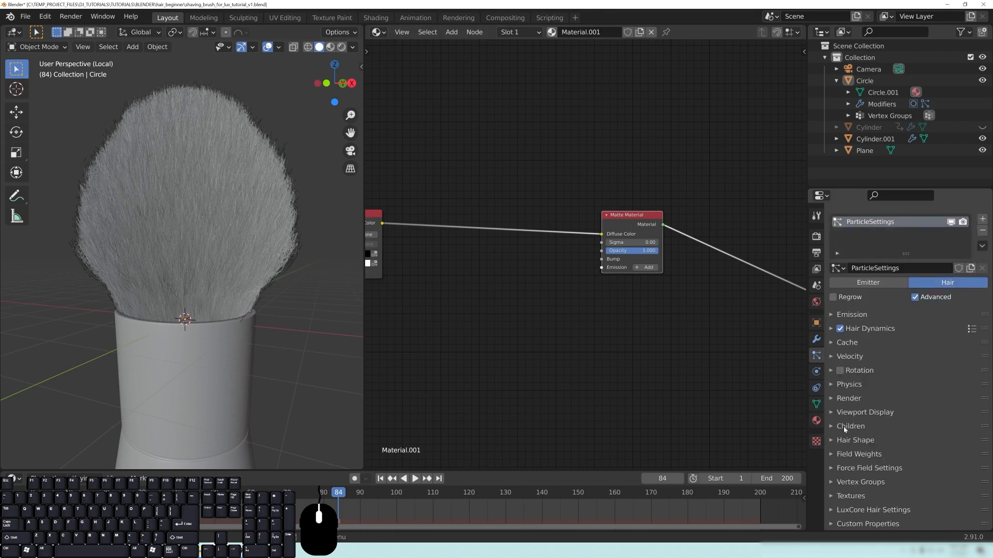
{"action": "left_click", "coordinate": [858, 412]}
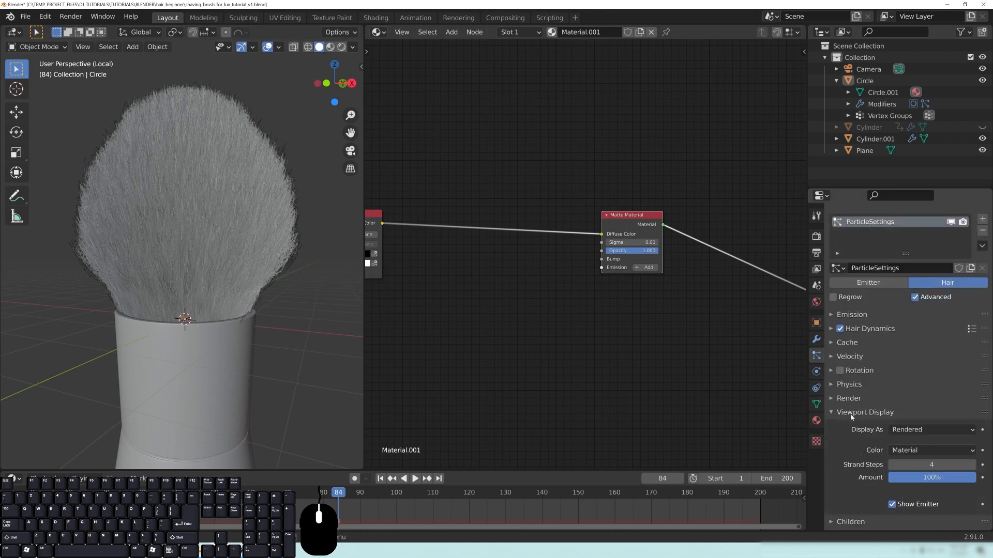
{"action": "scroll", "coordinate": [920, 429], "scroll_direction": "down", "scroll_amount": 2}
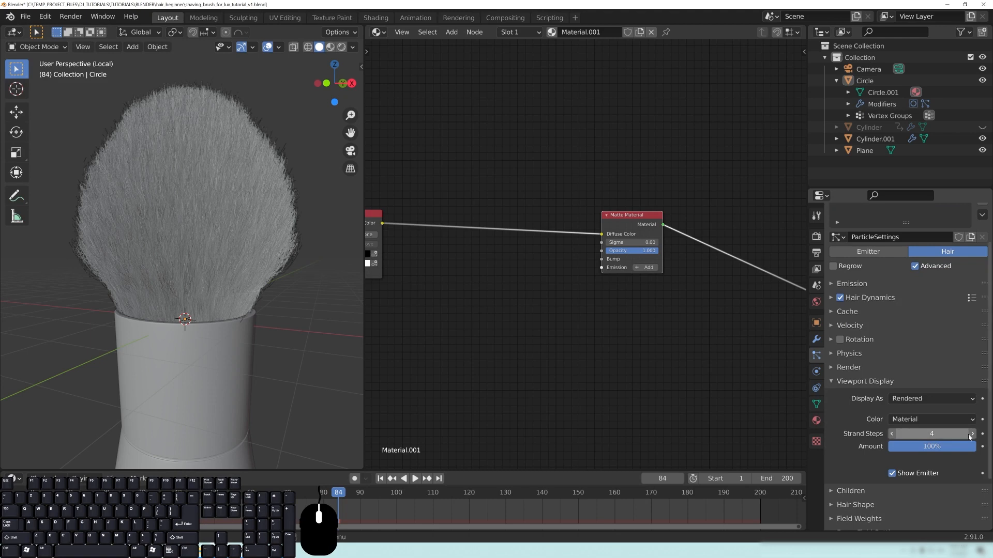
{"action": "left_click", "coordinate": [855, 383]}
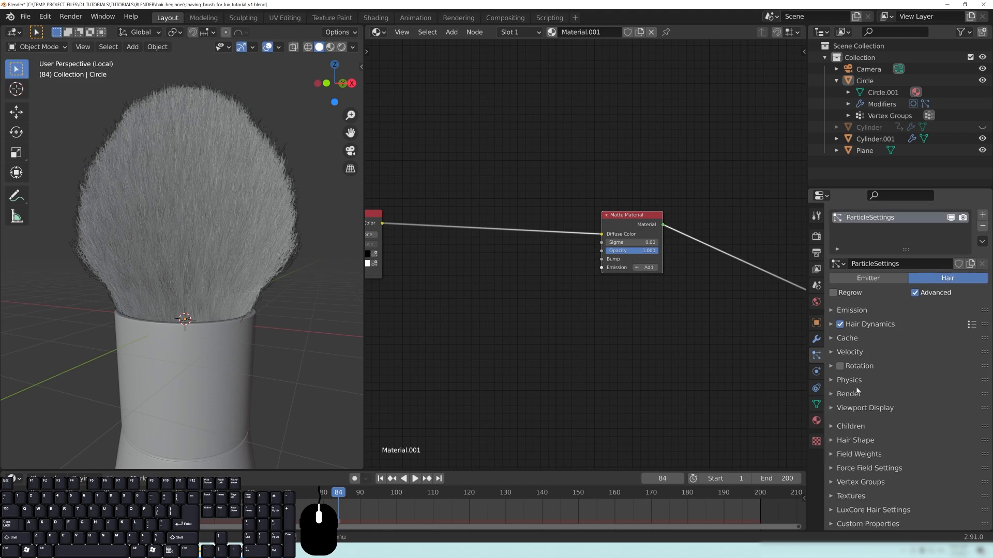
{"action": "left_click", "coordinate": [843, 399]}
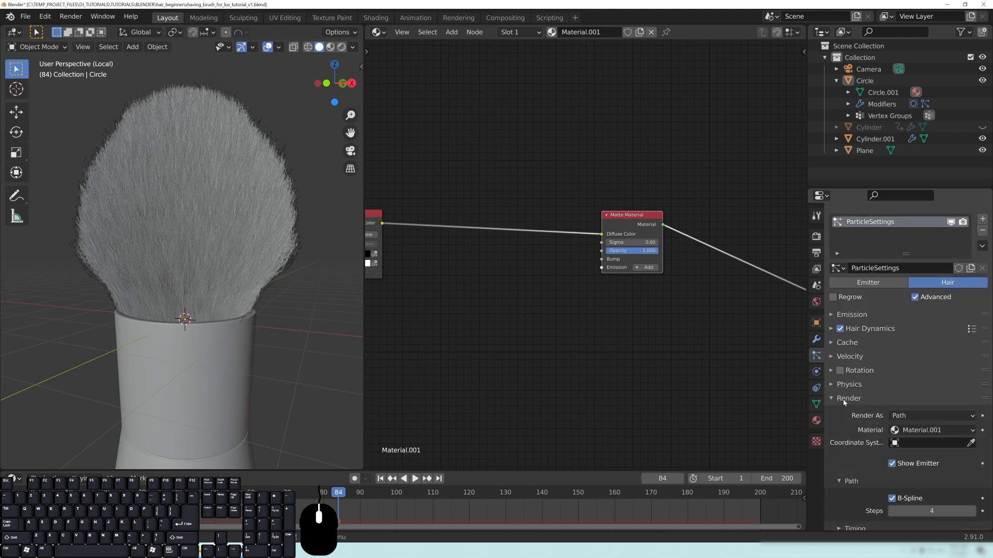
{"action": "scroll", "coordinate": [898, 404], "scroll_direction": "down", "scroll_amount": 5}
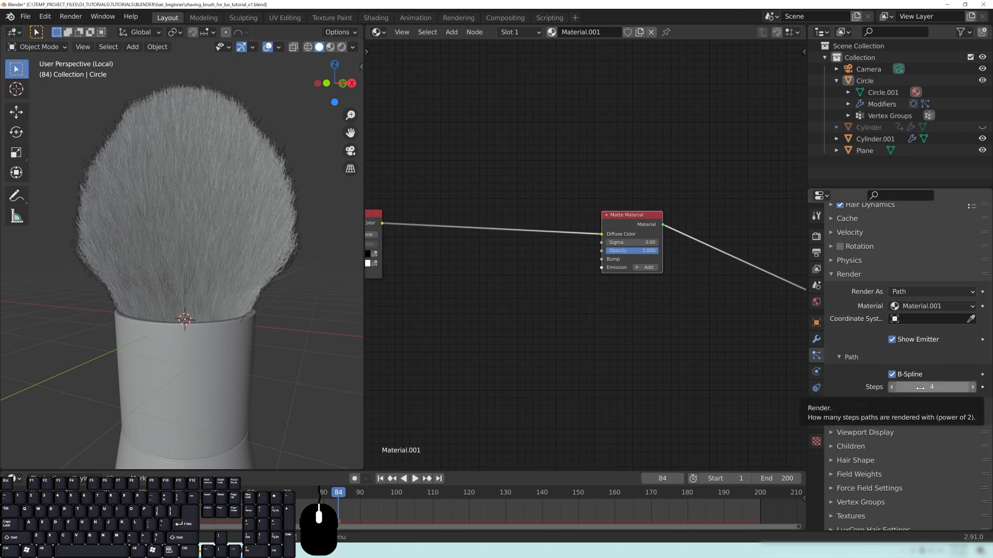
Switch the viewport to rendered shading and examine the whole brush against the studio light.
{"action": "left_click", "coordinate": [194, 255]}
{"action": "key", "text": "z"}
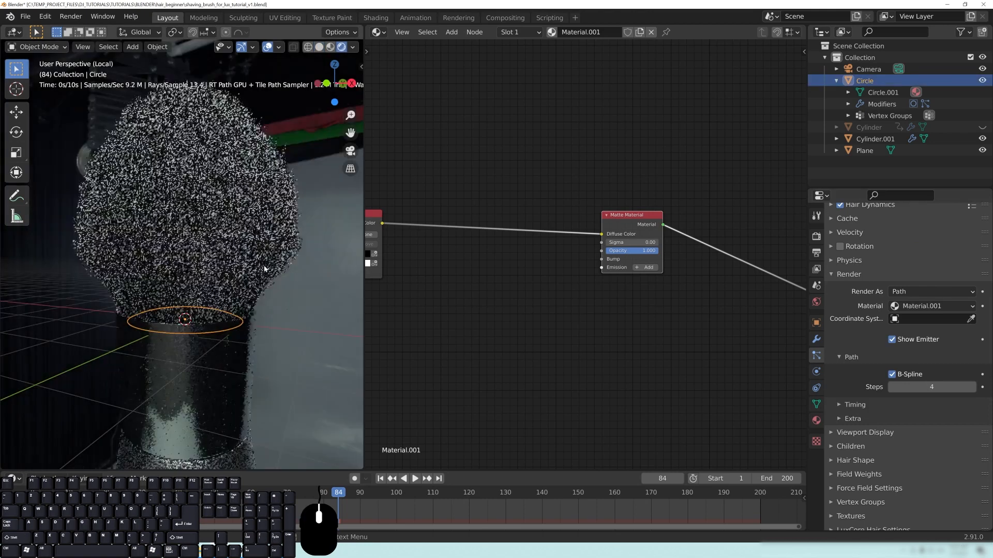
{"action": "scroll", "coordinate": [210, 318], "scroll_direction": "down", "scroll_amount": 5}
{"action": "left_click", "coordinate": [165, 250]}
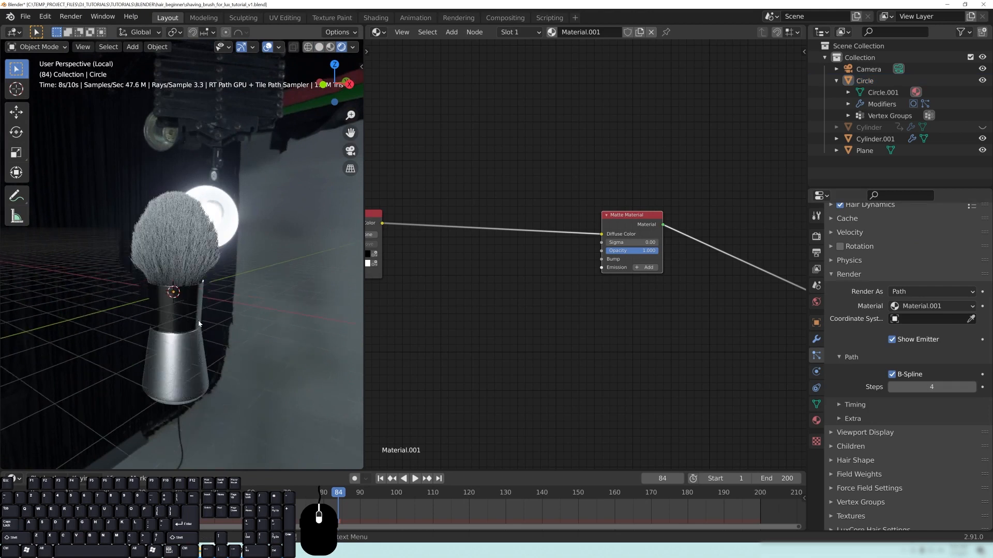
{"action": "scroll", "coordinate": [203, 243], "scroll_direction": "up", "scroll_amount": 2}
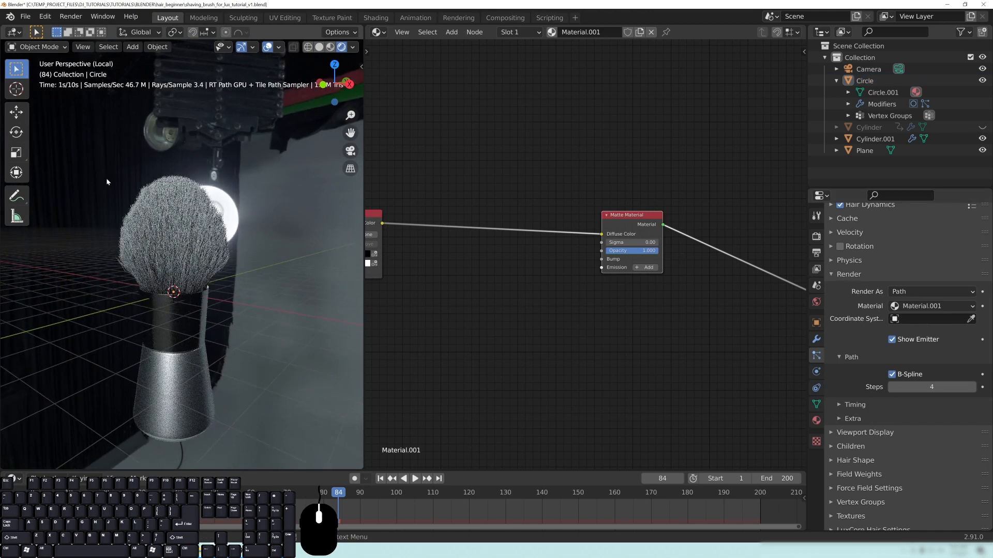
{"action": "middle_click_drag", "start_coordinate": [205, 338], "coordinate": [116, 222]}
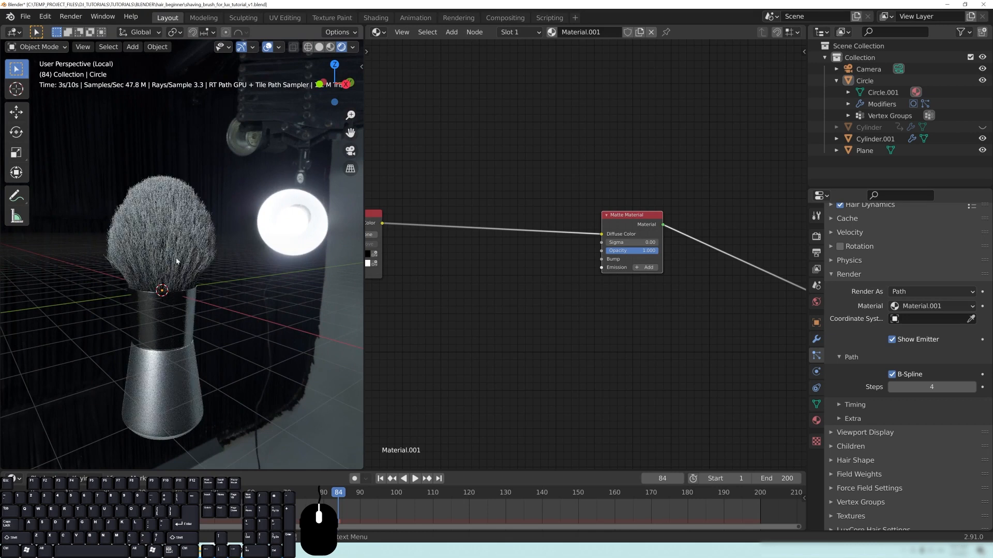
Move the Matte Material node well below the ColorRamp to free space in the node tree.
{"action": "left_click_drag", "start_coordinate": [626, 224], "coordinate": [563, 205]}
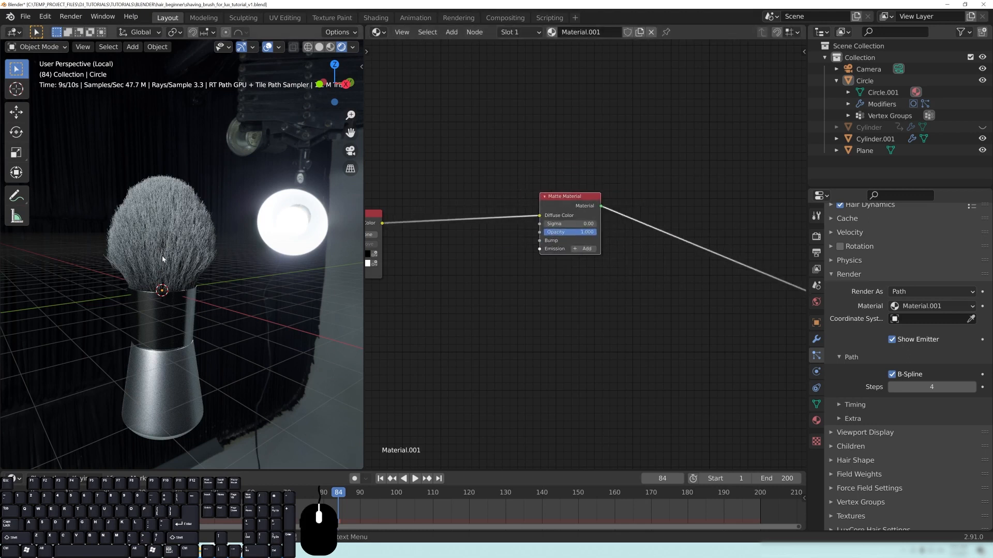
{"action": "middle_click_drag", "start_coordinate": [529, 313], "coordinate": [545, 329]}
{"action": "left_click_drag", "start_coordinate": [577, 212], "coordinate": [647, 352]}
{"action": "middle_click_drag", "start_coordinate": [557, 159], "coordinate": [604, 217]}
Add a Matte Translucent material node to the hair material, above the Matte Material node.
{"action": "key", "text": "shift+a"}
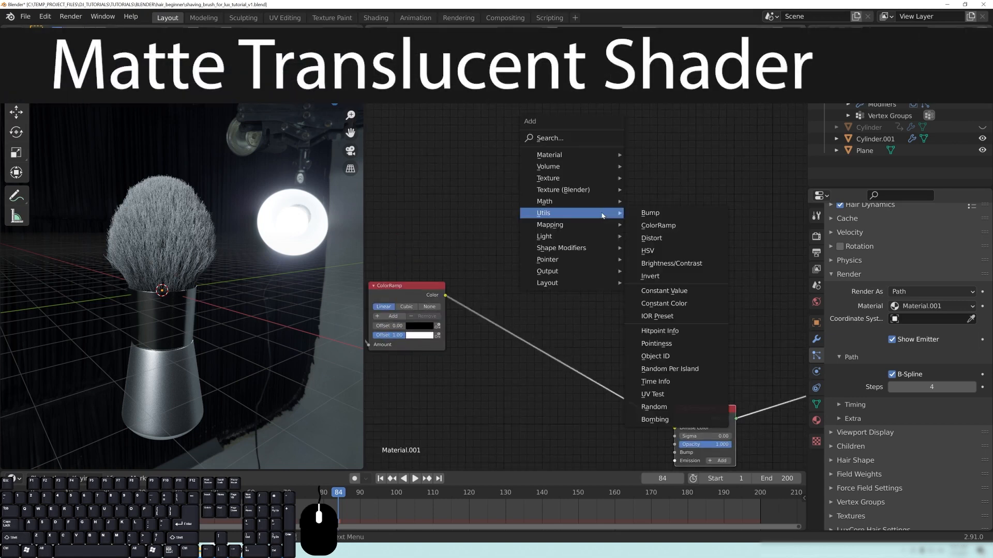
{"action": "mouse_move", "coordinate": [564, 158]}
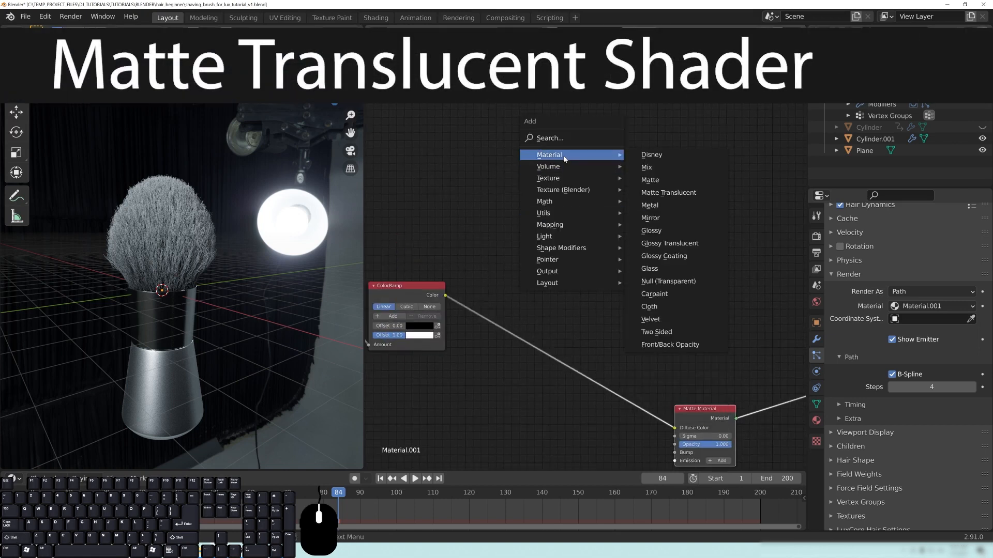
{"action": "left_click", "coordinate": [722, 197]}
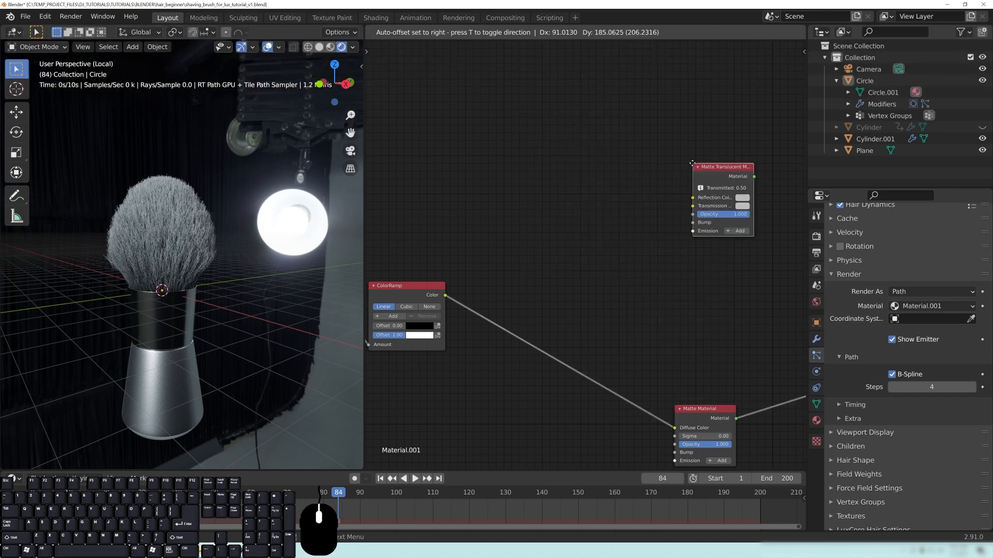
{"action": "left_click", "coordinate": [569, 149]}
{"action": "middle_click_drag", "start_coordinate": [467, 266], "coordinate": [471, 274]}
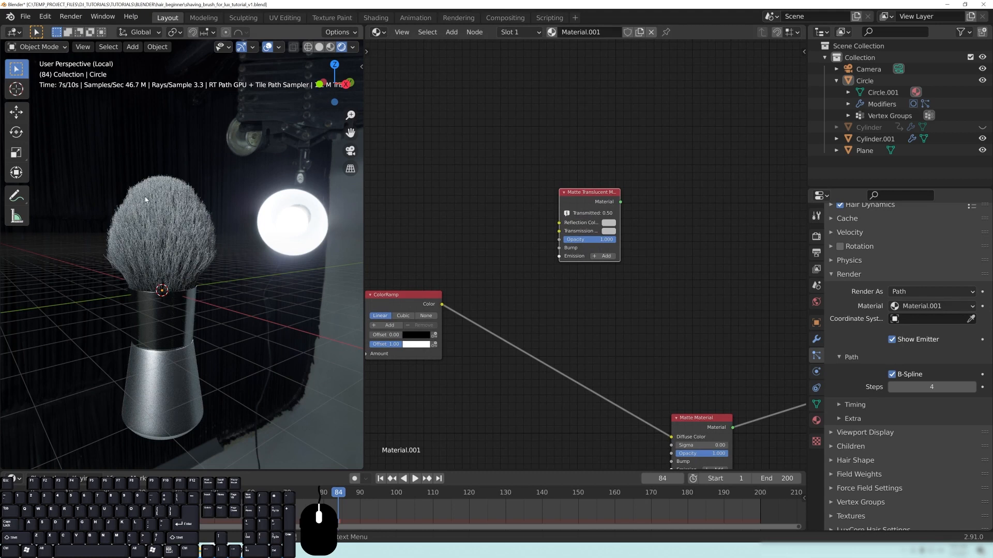
Connect the ColorRamp to the Matte Translucent node's Reflection Color and its Material output to the material output node.
{"action": "middle_click_drag", "start_coordinate": [501, 262], "coordinate": [520, 255]}
{"action": "left_click_drag", "start_coordinate": [462, 298], "coordinate": [579, 216]}
{"action": "middle_click_drag", "start_coordinate": [736, 347], "coordinate": [679, 289]}
{"action": "middle_click_drag", "start_coordinate": [660, 216], "coordinate": [483, 158]}
{"action": "left_click_drag", "start_coordinate": [497, 152], "coordinate": [760, 329]}
{"action": "left_click_drag", "start_coordinate": [463, 151], "coordinate": [482, 227]}
{"action": "middle_click_drag", "start_coordinate": [368, 381], "coordinate": [522, 327]}
Set the ColorRamp's first color stop to dark brown, hex 210D03.
{"action": "scroll", "coordinate": [521, 327], "scroll_direction": "up", "scroll_amount": 2}
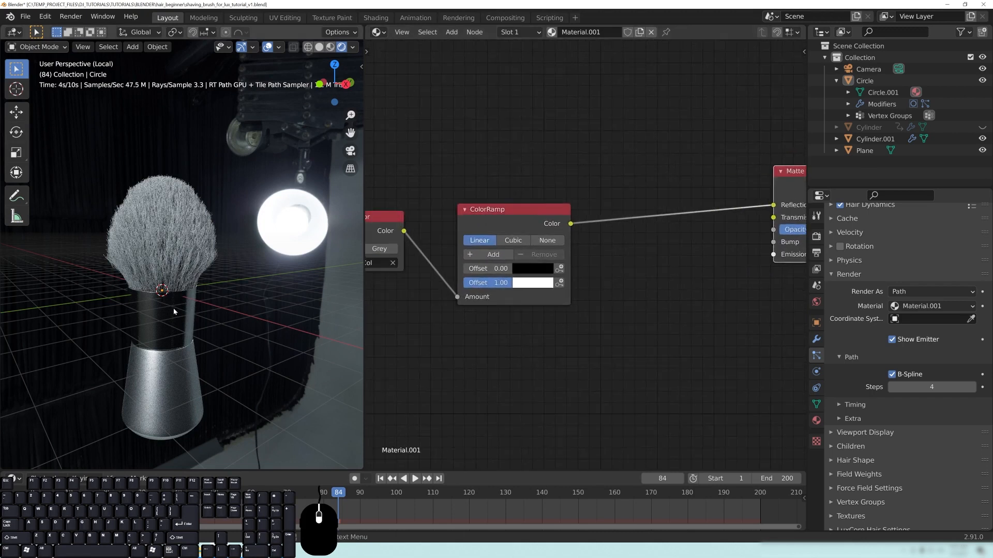
{"action": "scroll", "coordinate": [193, 319], "scroll_direction": "up", "scroll_amount": 3}
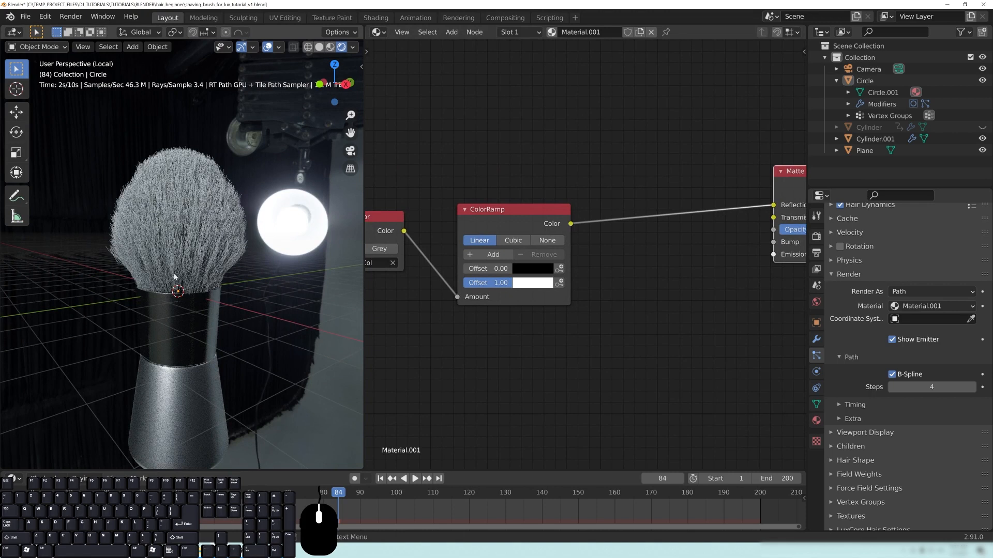
{"action": "left_click", "coordinate": [522, 272]}
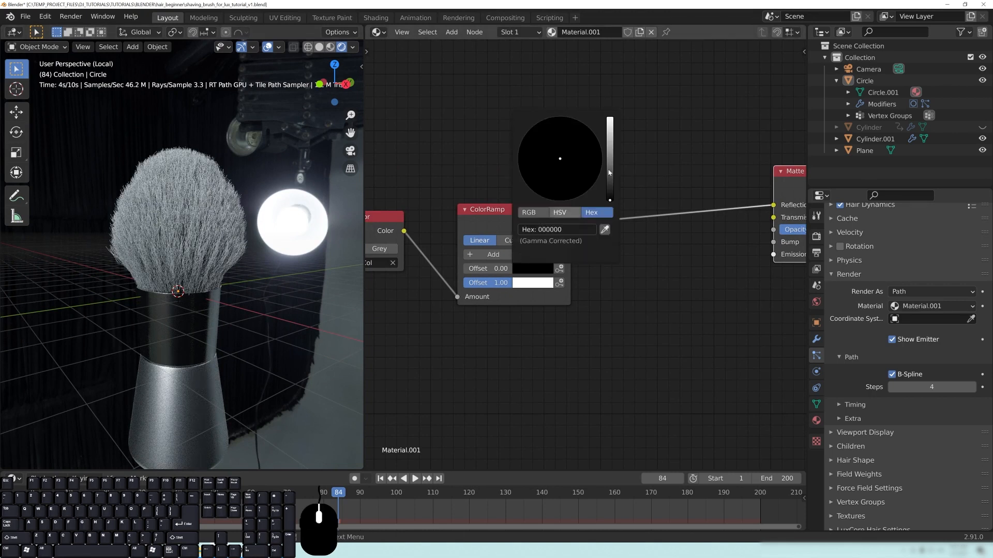
{"action": "left_click", "coordinate": [546, 197]}
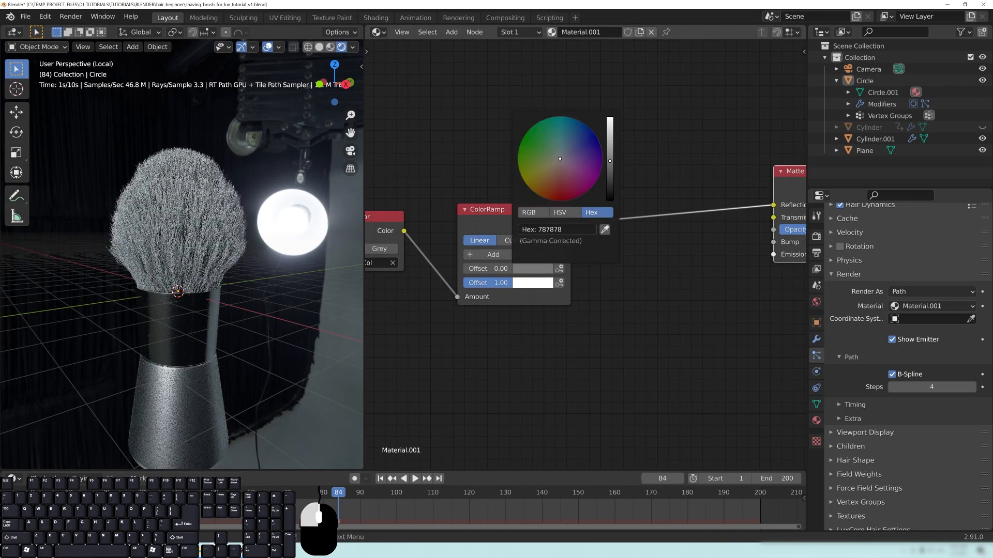
{"action": "left_click", "coordinate": [609, 194]}
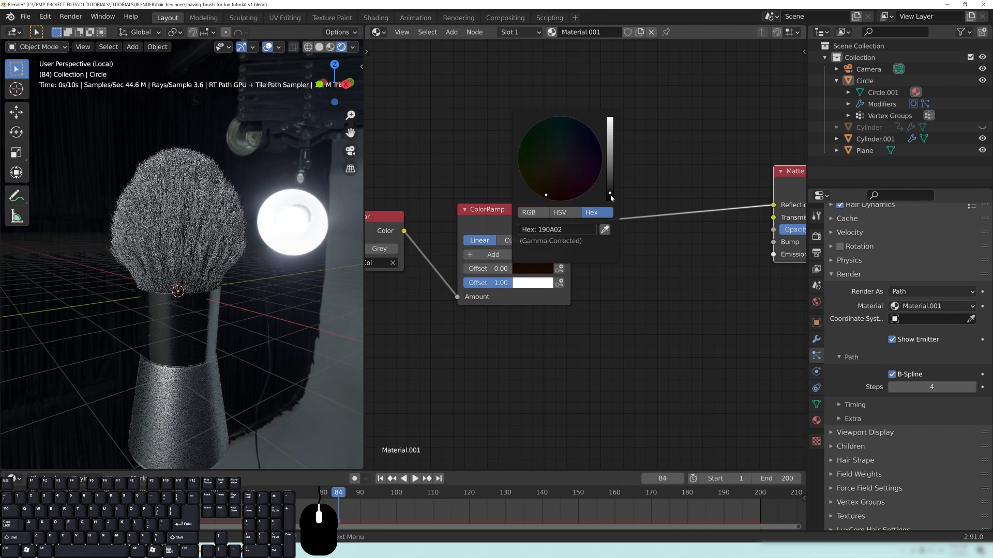
{"action": "left_click", "coordinate": [611, 190]}
{"action": "left_click", "coordinate": [629, 329]}
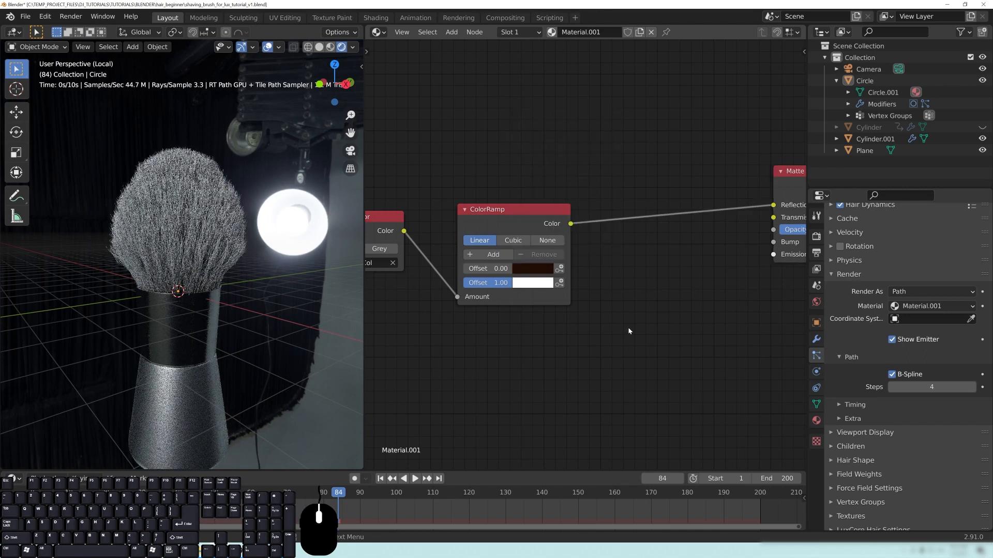
Change the ColorRamp's second color stop from white to a medium reddish brown.
{"action": "left_click", "coordinate": [536, 288]}
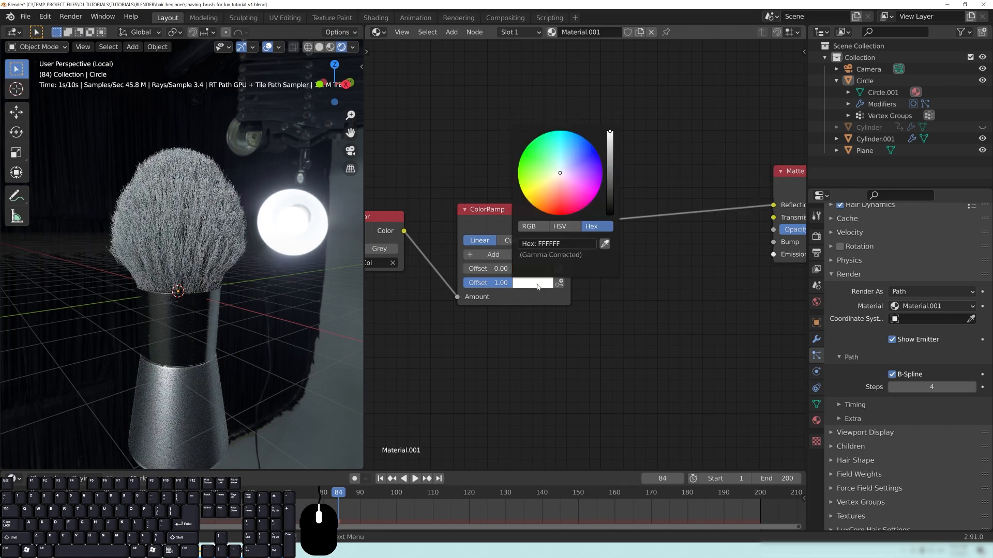
{"action": "left_click", "coordinate": [556, 183]}
{"action": "left_click", "coordinate": [556, 197]}
{"action": "left_click_drag", "start_coordinate": [610, 132], "coordinate": [609, 174]}
Set the ColorRamp's first stop to offset 0.17, keeping its color a very dark brown.
{"action": "left_click_drag", "start_coordinate": [503, 270], "coordinate": [510, 271]}
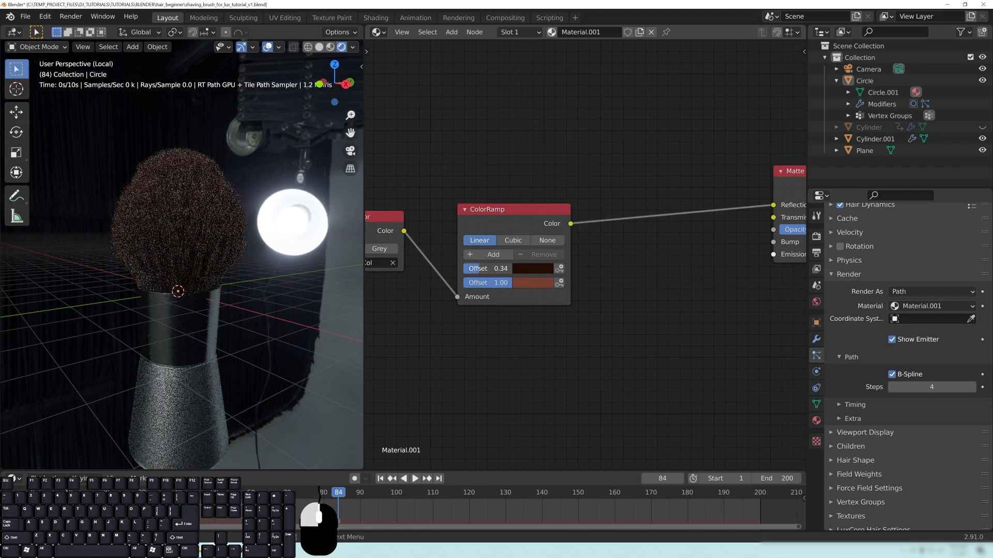
{"action": "left_click", "coordinate": [534, 270]}
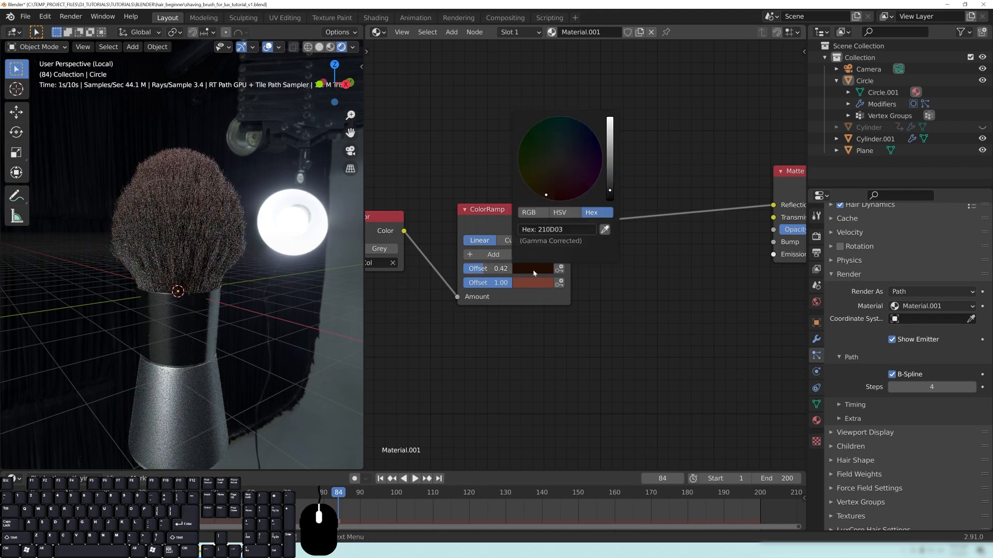
{"action": "left_click_drag", "start_coordinate": [612, 178], "coordinate": [610, 174]}
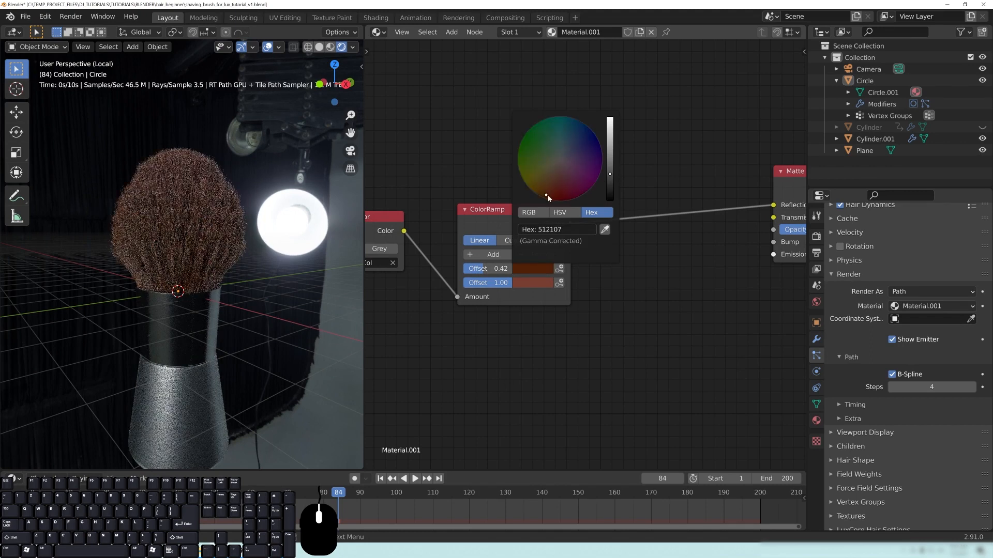
{"action": "left_click", "coordinate": [610, 191]}
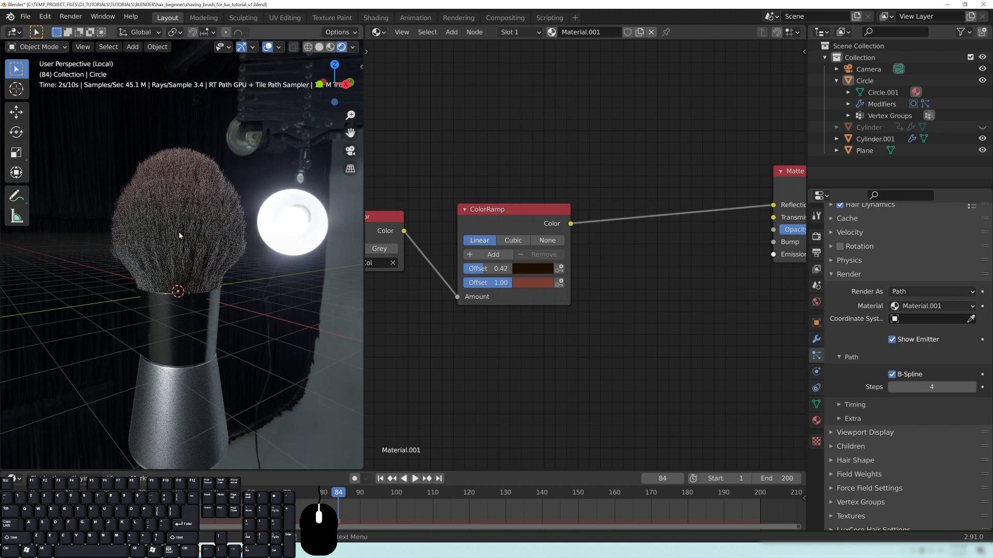
{"action": "left_click_drag", "start_coordinate": [497, 268], "coordinate": [487, 269]}
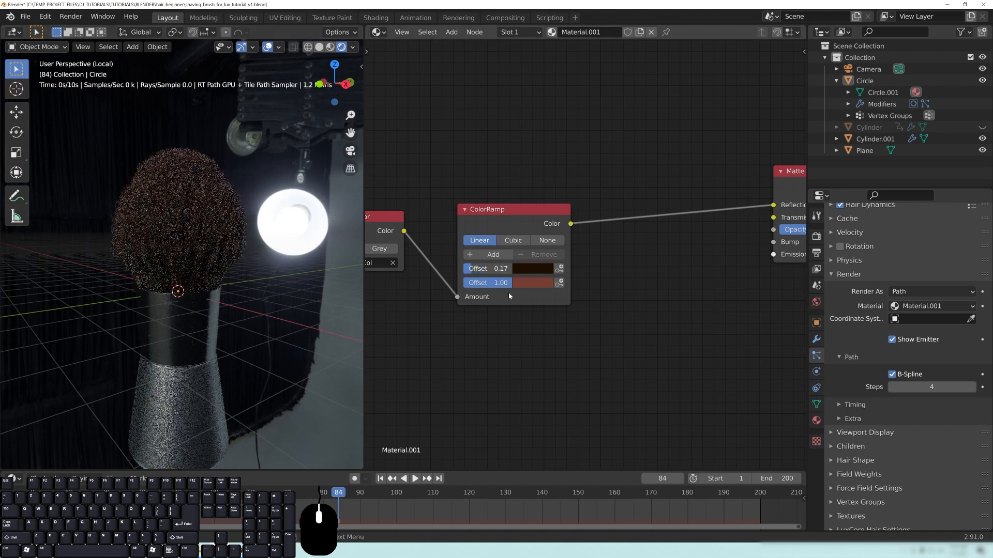
Change the ColorRamp's second color stop to a light beige, about hex C0A992.
{"action": "left_click", "coordinate": [532, 283]}
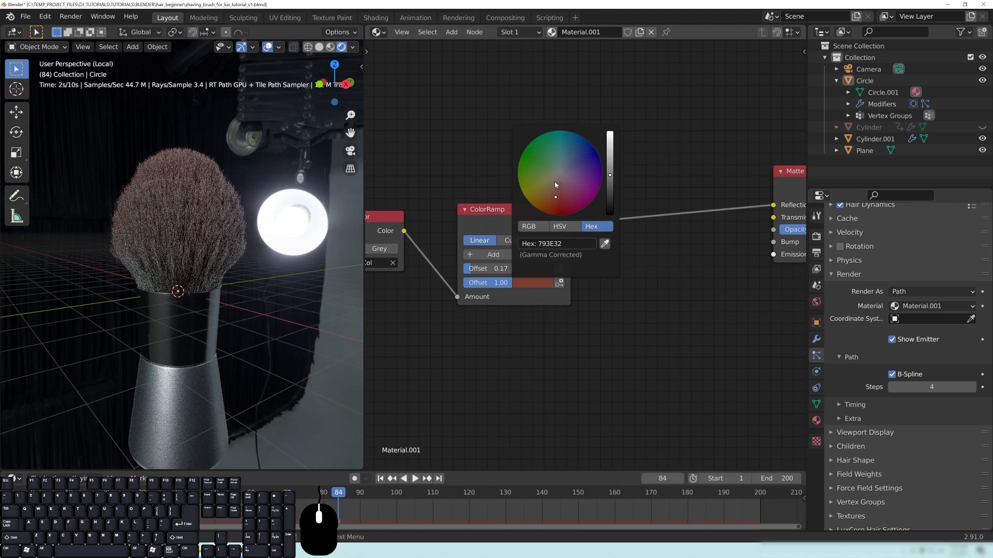
{"action": "left_click", "coordinate": [555, 182]}
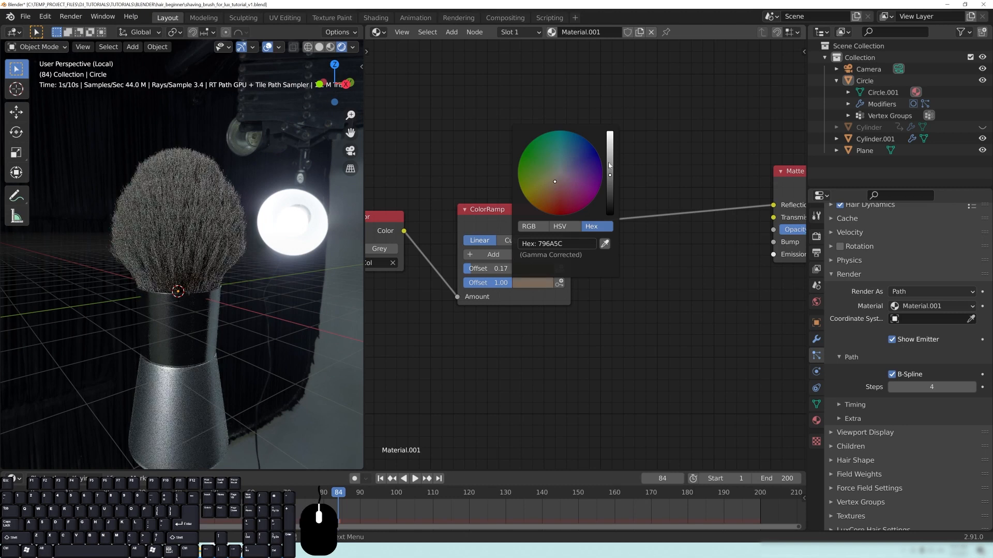
{"action": "scroll", "coordinate": [555, 182], "scroll_direction": "up", "scroll_amount": 4}
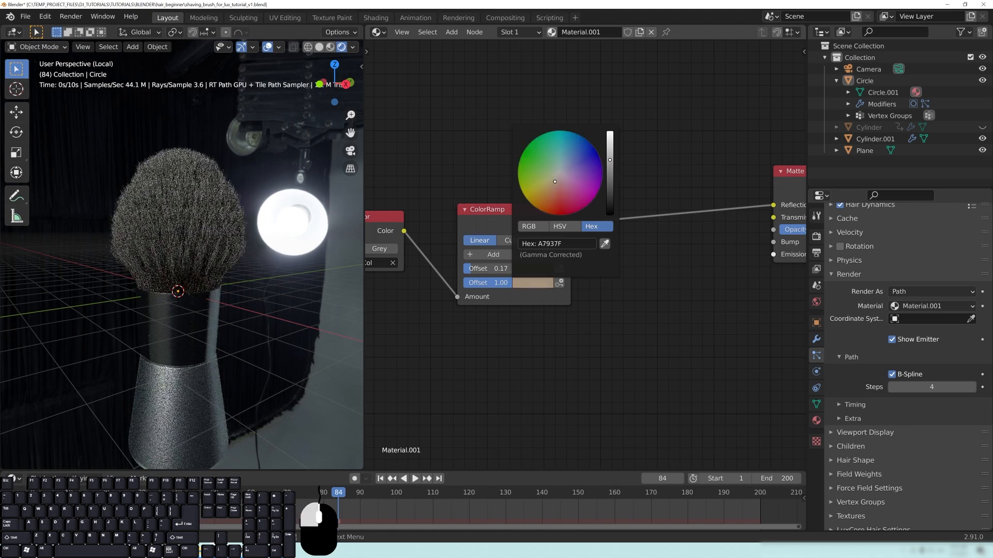
{"action": "scroll", "coordinate": [555, 182], "scroll_direction": "up", "scroll_amount": 2}
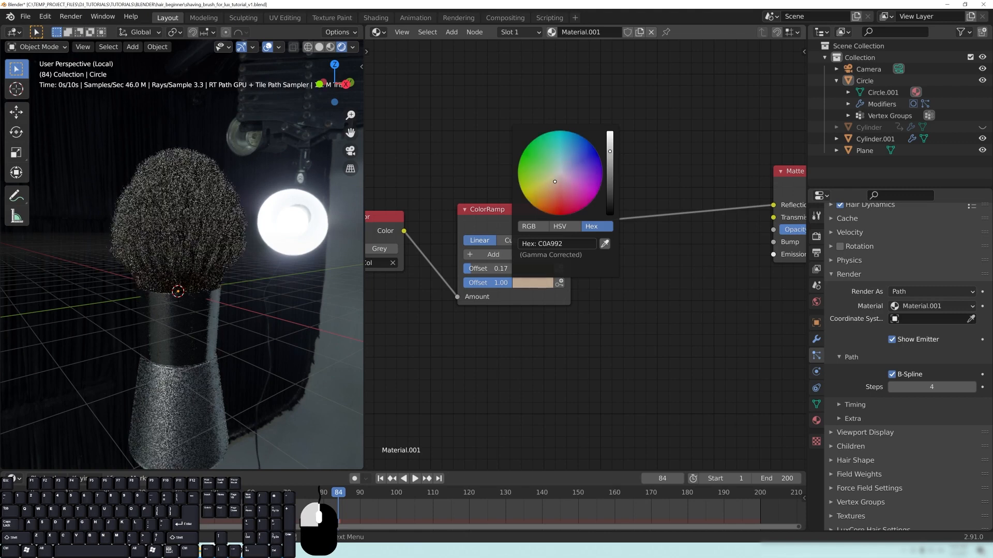
Examine the brush hair's root-to-tip color gradient from several angles and distances.
{"action": "middle_click_drag", "start_coordinate": [209, 219], "coordinate": [202, 225]}
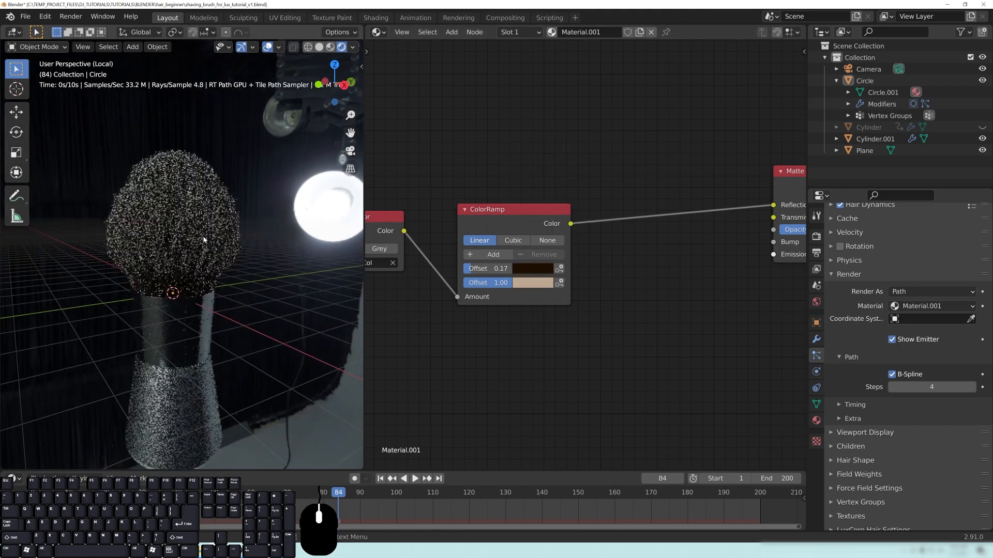
{"action": "scroll", "coordinate": [205, 248], "scroll_direction": "up", "scroll_amount": 3}
{"action": "middle_click_drag", "start_coordinate": [213, 300], "coordinate": [179, 311]}
{"action": "scroll", "coordinate": [181, 309], "scroll_direction": "down", "scroll_amount": 5}
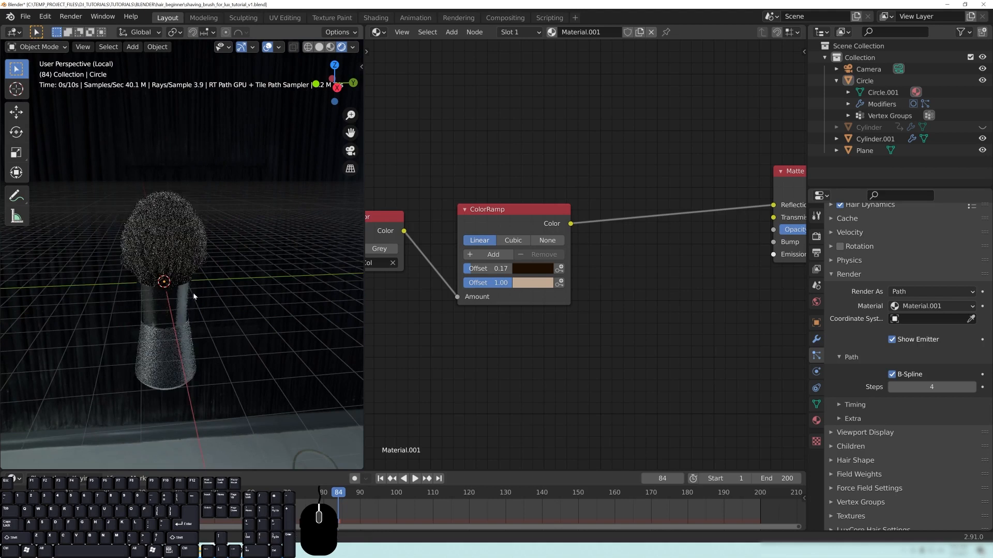
{"action": "middle_click_drag", "start_coordinate": [225, 233], "coordinate": [297, 224]}
{"action": "scroll", "coordinate": [207, 298], "scroll_direction": "up", "scroll_amount": 3}
{"action": "scroll", "coordinate": [201, 304], "scroll_direction": "up", "scroll_amount": 2}
{"action": "middle_click_drag", "start_coordinate": [202, 304], "coordinate": [168, 359]}
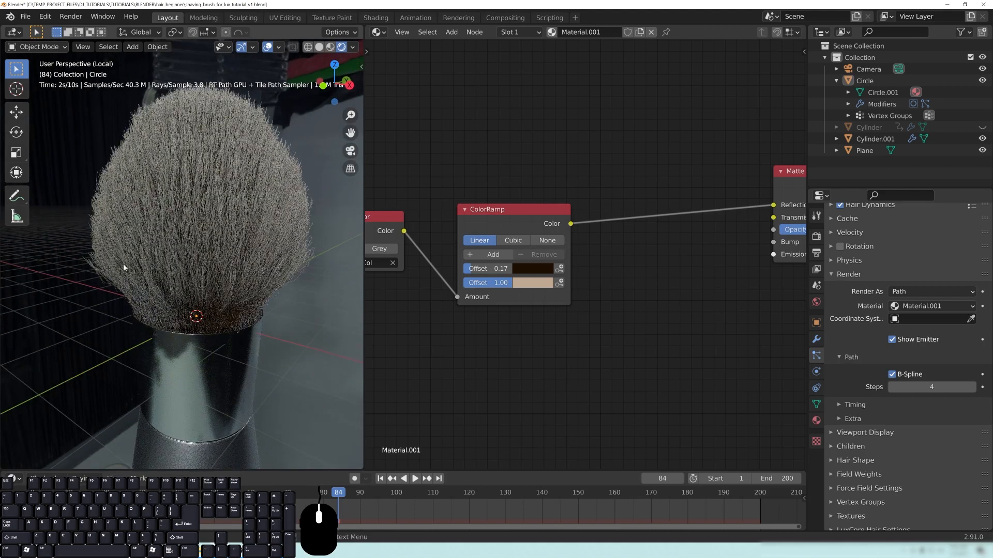
{"action": "scroll", "coordinate": [223, 256], "scroll_direction": "down", "scroll_amount": 3}
{"action": "mouse_move", "coordinate": [223, 256]}
{"action": "middle_mouse_down"}
{"action": "mouse_move", "coordinate": [227, 273]}
{"action": "mouse_move", "coordinate": [163, 273]}
{"action": "mouse_move", "coordinate": [217, 279]}
{"action": "middle_mouse_up"}
Move the ColorRamp, its input color node and the Matte Translucent node higher in the node graph.
{"action": "middle_click_drag", "start_coordinate": [623, 302], "coordinate": [628, 353]}
{"action": "left_click_drag", "start_coordinate": [500, 260], "coordinate": [529, 132]}
{"action": "middle_click_drag", "start_coordinate": [543, 282], "coordinate": [599, 274]}
{"action": "left_click_drag", "start_coordinate": [439, 264], "coordinate": [444, 137]}
{"action": "middle_click_drag", "start_coordinate": [784, 284], "coordinate": [589, 273]}
{"action": "middle_click_drag", "start_coordinate": [679, 323], "coordinate": [602, 329]}
{"action": "left_click_drag", "start_coordinate": [602, 241], "coordinate": [548, 169]}
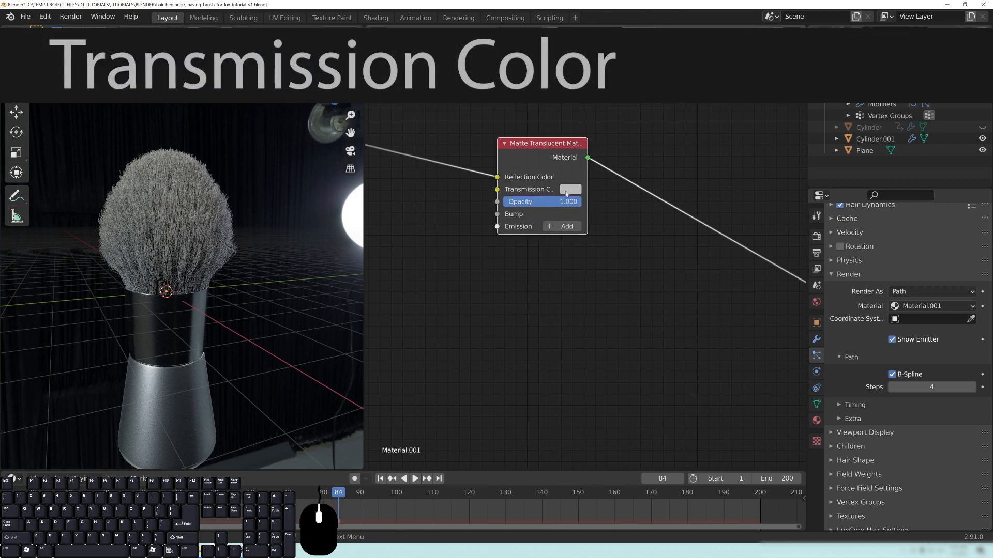
Try an orange and a purple Transmission Color on the Matte Translucent node.
{"action": "left_click", "coordinate": [568, 190]}
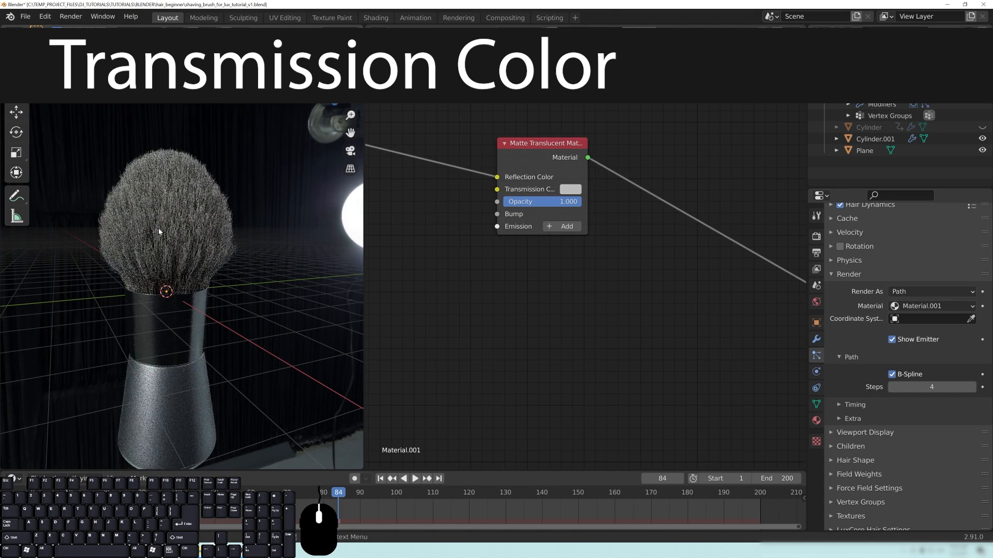
{"action": "left_click", "coordinate": [566, 193]}
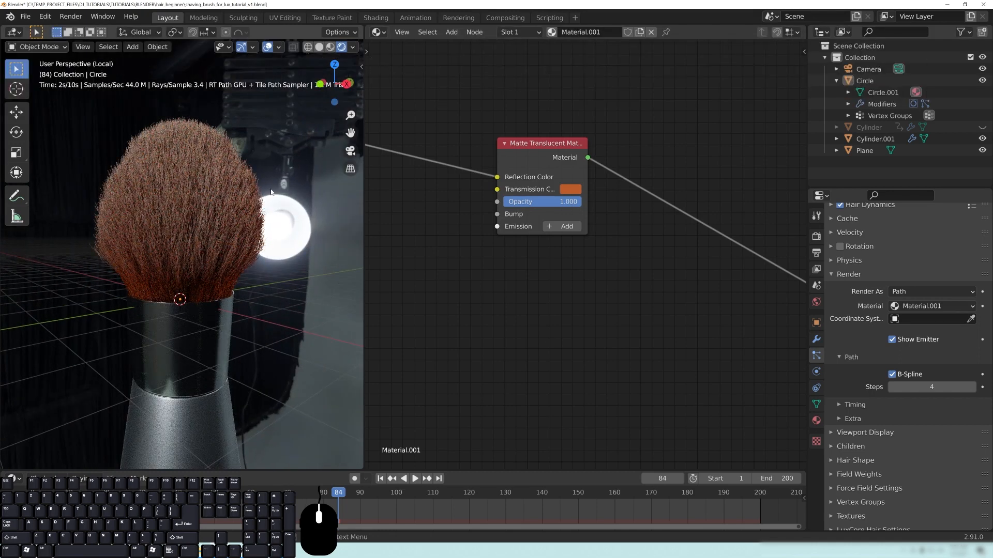
{"action": "left_click", "coordinate": [569, 190]}
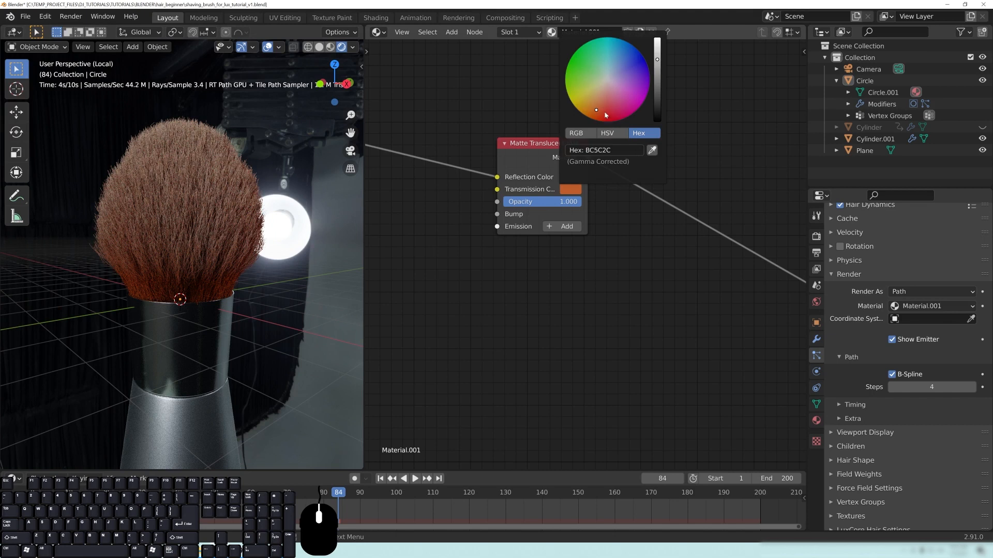
{"action": "mouse_move", "coordinate": [596, 110]}
{"action": "left_mouse_down"}
{"action": "mouse_move", "coordinate": [600, 78]}
{"action": "mouse_move", "coordinate": [619, 71]}
{"action": "left_mouse_up"}
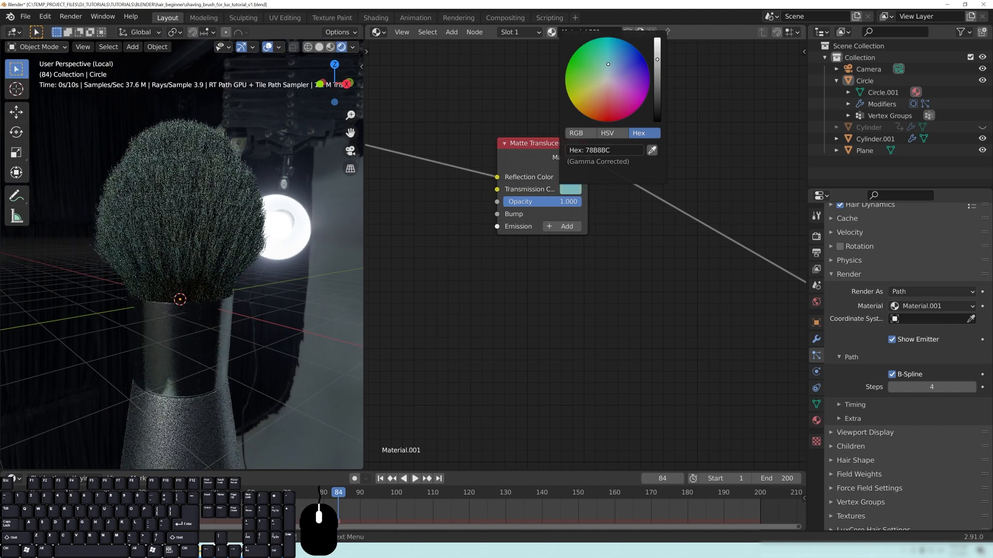
Try driving the Matte Translucent node's Transmission Color with the ColorRamp's Color output, and remove that link again.
{"action": "middle_click_drag", "start_coordinate": [490, 287], "coordinate": [621, 283]}
{"action": "scroll", "coordinate": [620, 283], "scroll_direction": "down", "scroll_amount": 2}
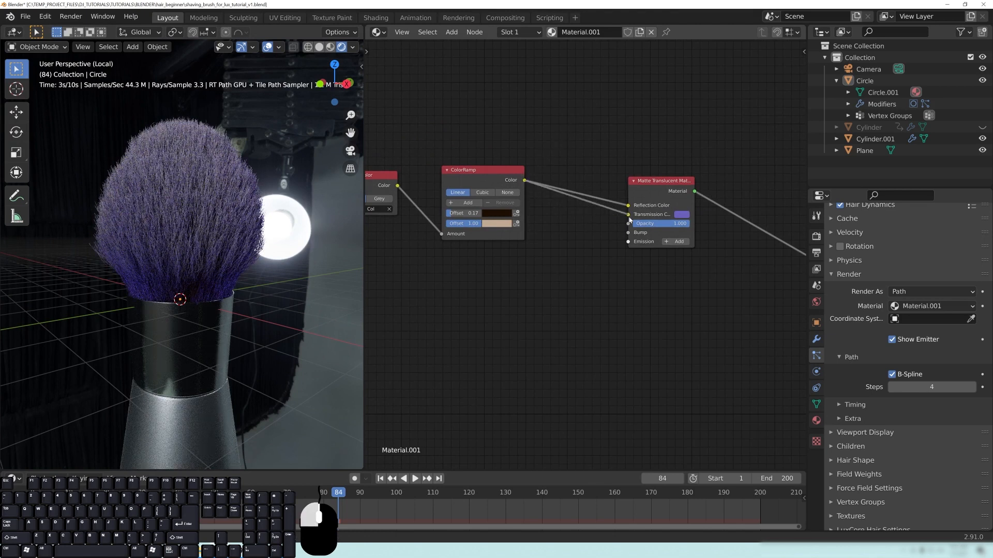
{"action": "left_click_drag", "start_coordinate": [629, 220], "coordinate": [629, 214]}
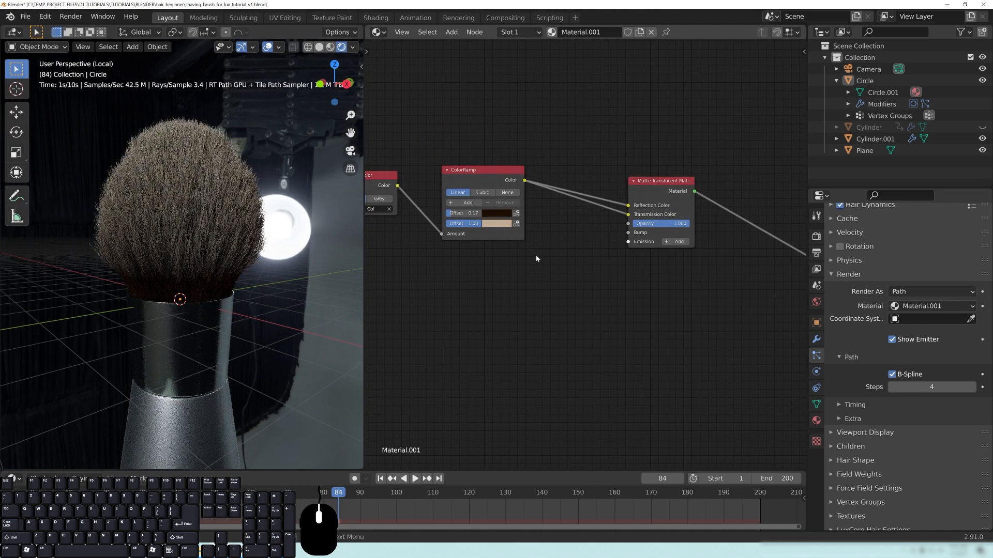
{"action": "middle_click_drag", "start_coordinate": [171, 182], "coordinate": [200, 181]}
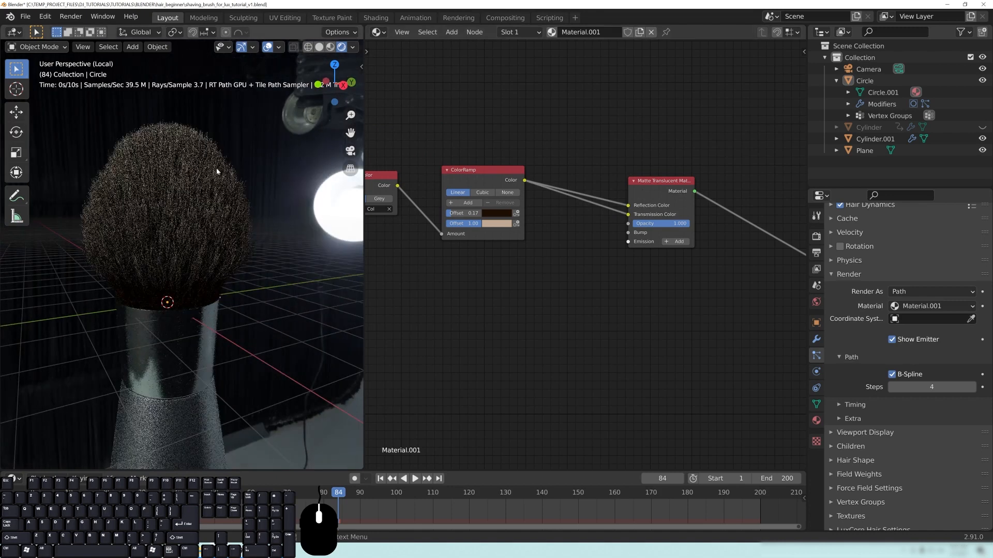
{"action": "left_click_drag", "start_coordinate": [627, 216], "coordinate": [641, 230]}
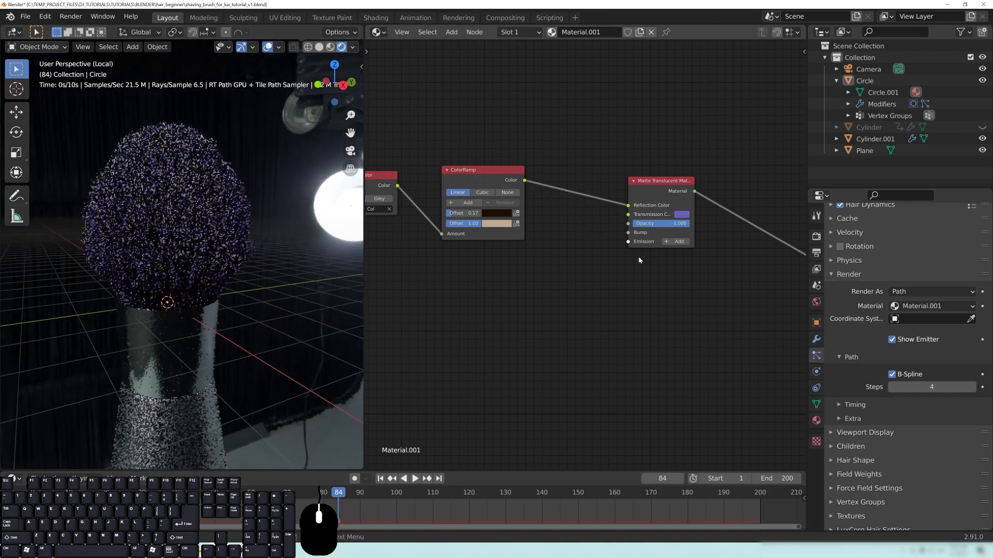
Set the Matte Translucent node's Transmission Color to a light tan.
{"action": "scroll", "coordinate": [641, 227], "scroll_direction": "up", "scroll_amount": 2}
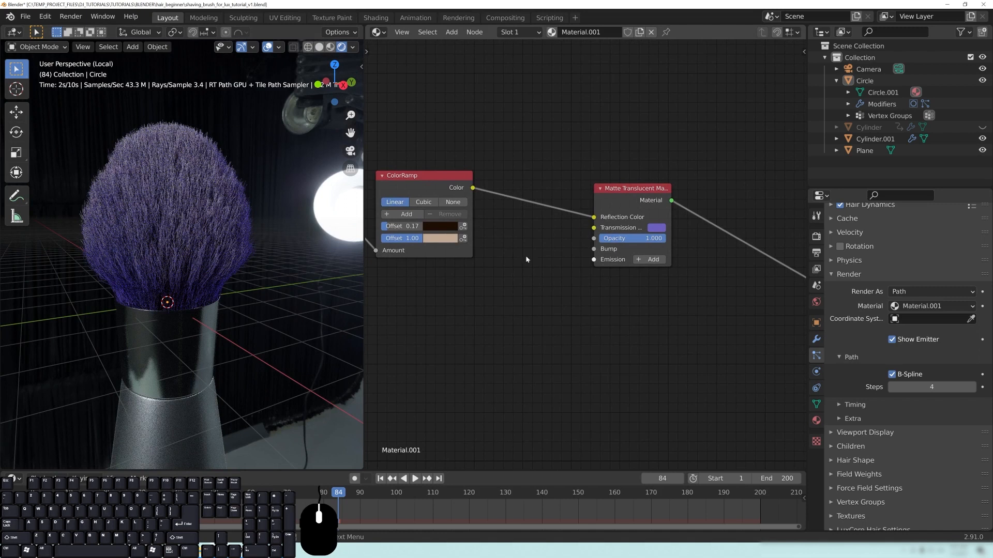
{"action": "left_click", "coordinate": [659, 230]}
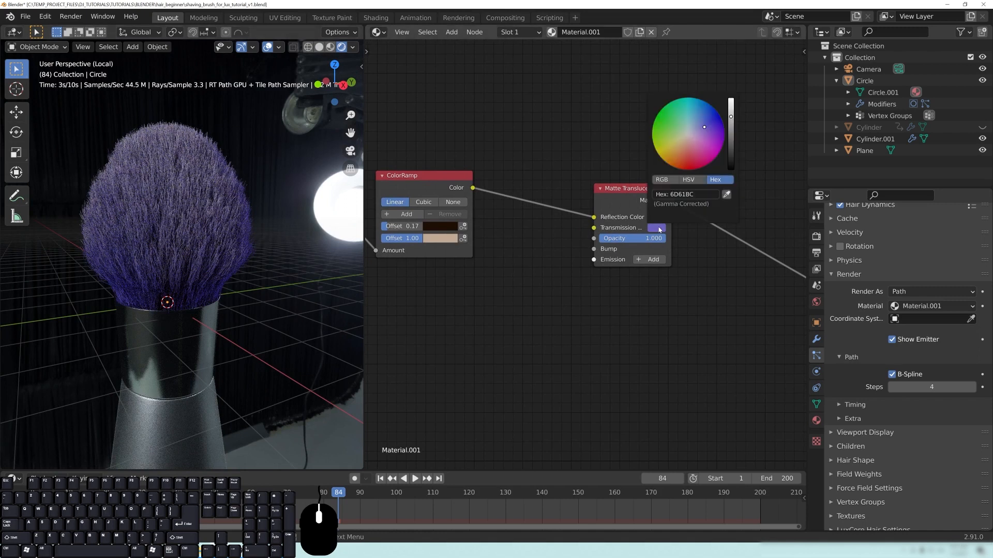
{"action": "left_click", "coordinate": [681, 142]}
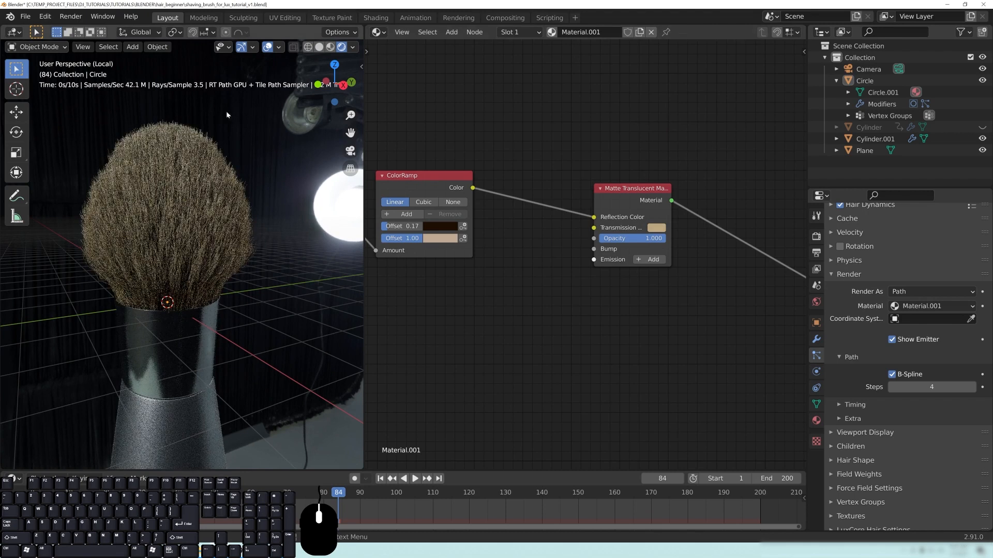
{"action": "left_click", "coordinate": [656, 229]}
{"action": "left_click_drag", "start_coordinate": [680, 142], "coordinate": [682, 146]}
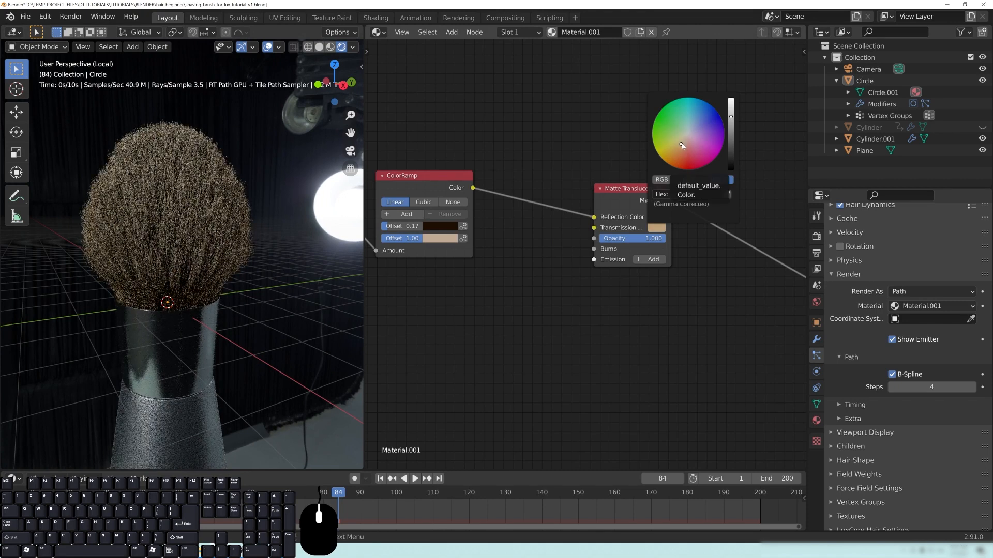
Darken the ColorRamp's first color stop slightly and check the hair in the rendered view.
{"action": "scroll", "coordinate": [233, 286], "scroll_direction": "down", "scroll_amount": 1}
{"action": "middle_click_drag", "start_coordinate": [233, 286], "coordinate": [245, 268]}
{"action": "middle_click_drag", "start_coordinate": [569, 290], "coordinate": [585, 290]}
{"action": "left_click", "coordinate": [456, 227]}
{"action": "left_click_drag", "start_coordinate": [523, 164], "coordinate": [523, 166]}
{"action": "middle_click_drag", "start_coordinate": [255, 245], "coordinate": [246, 252]}
Shift the Matte Translucent node toward the ColorRamp and insert a Glossy Coating material node between it and the material output.
{"action": "middle_click_drag", "start_coordinate": [653, 321], "coordinate": [558, 331]}
{"action": "left_click_drag", "start_coordinate": [554, 208], "coordinate": [506, 172]}
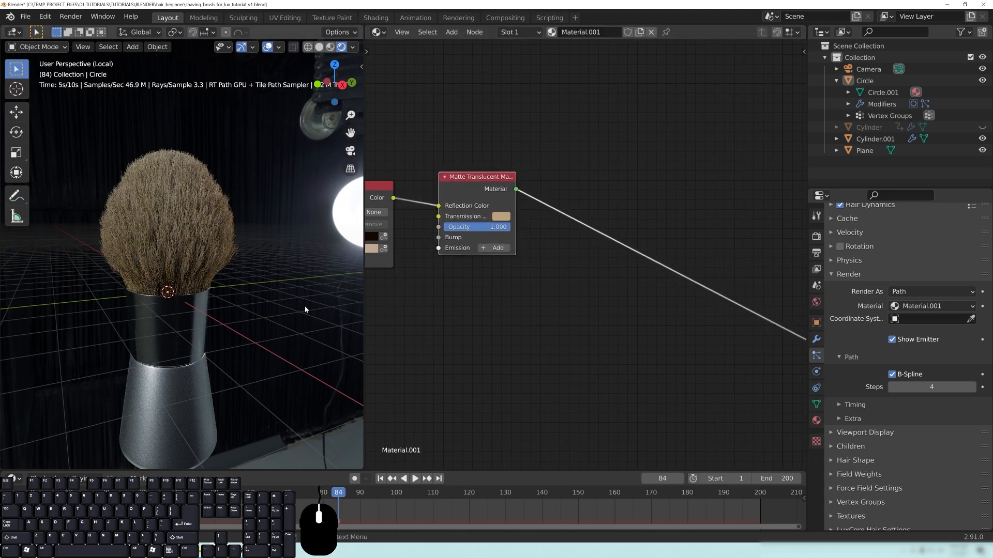
{"action": "middle_click_drag", "start_coordinate": [570, 341], "coordinate": [482, 360]}
{"action": "key", "text": "shift+a"}
{"action": "mouse_move", "coordinate": [581, 172]}
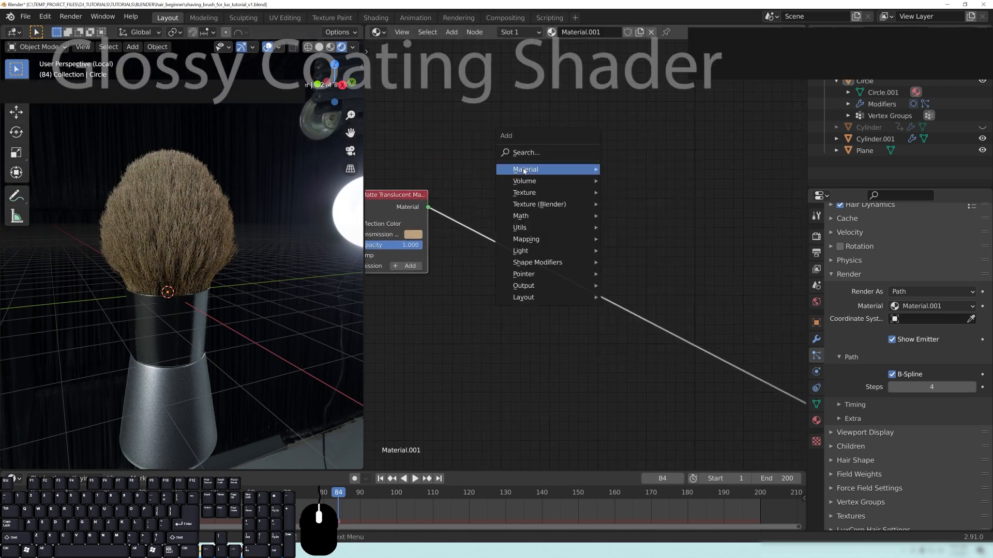
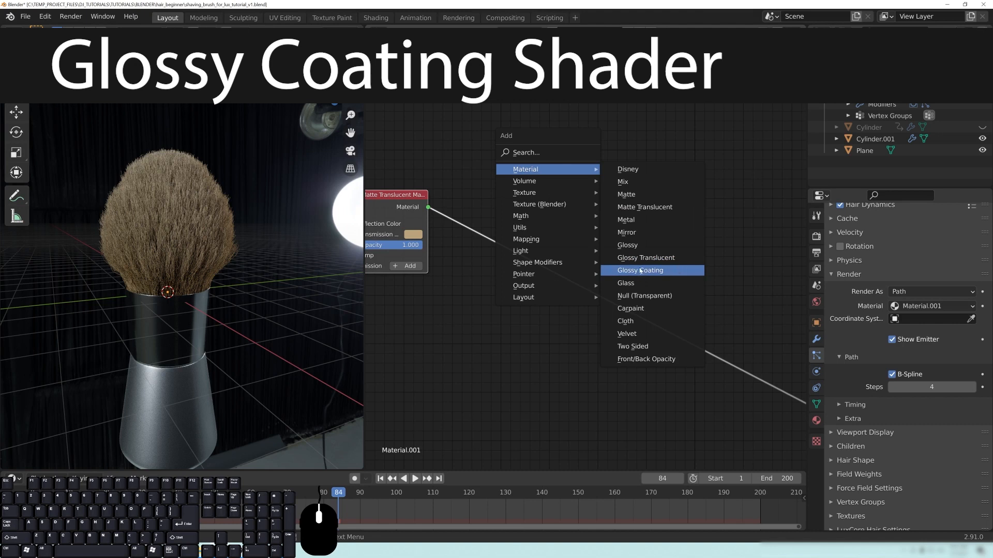
{"action": "left_click", "coordinate": [641, 271]}
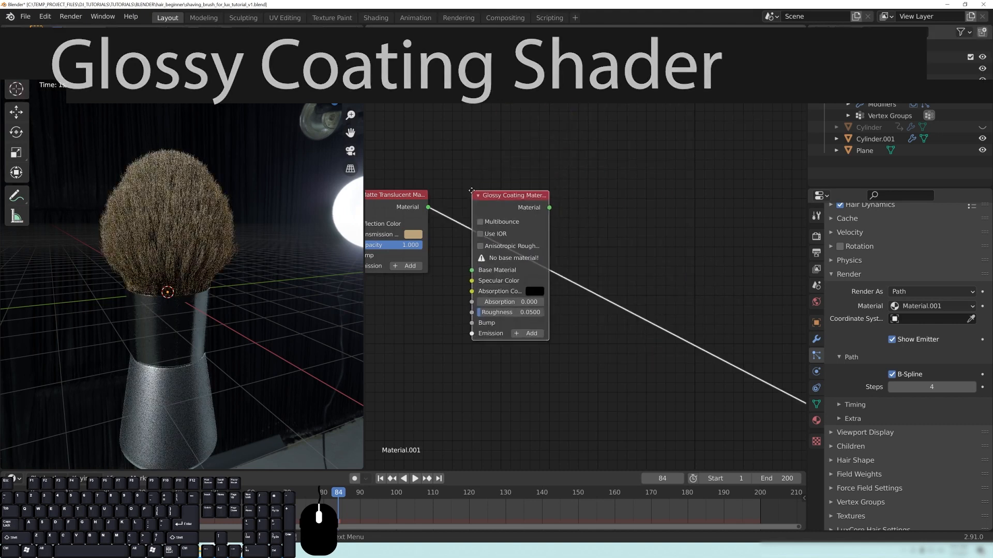
{"action": "left_click", "coordinate": [471, 191]}
{"action": "middle_click_drag", "start_coordinate": [460, 356], "coordinate": [538, 343]}
{"action": "left_click_drag", "start_coordinate": [582, 188], "coordinate": [609, 186]}
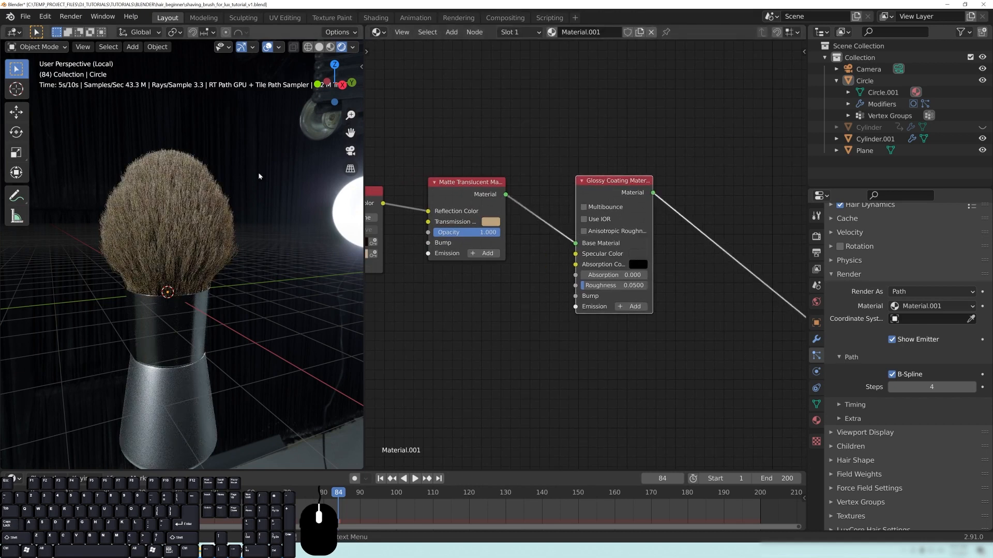
Space the Glossy Coating node farther from the Matte Translucent node and inspect the coated hair up close.
{"action": "middle_click_drag", "start_coordinate": [662, 321], "coordinate": [622, 300]}
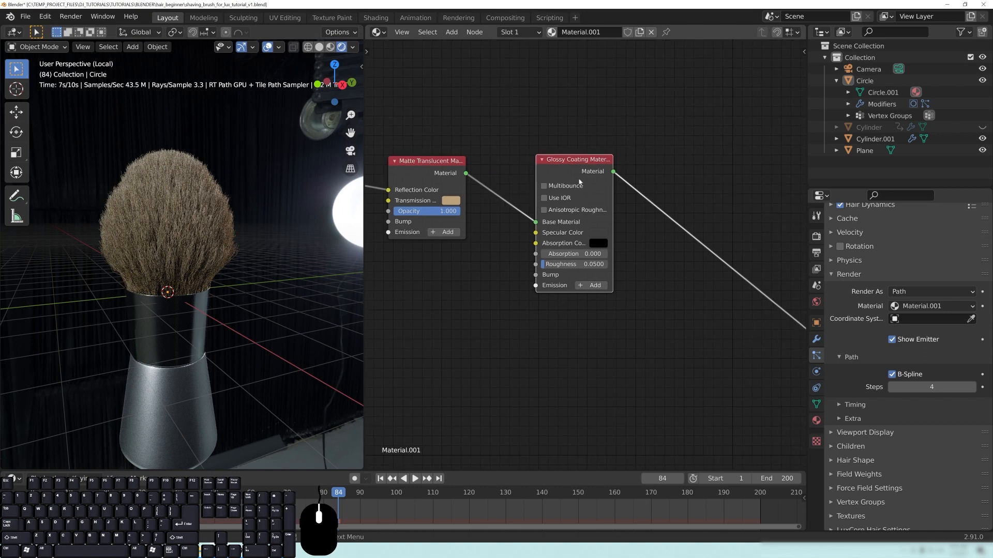
{"action": "middle_click_drag", "start_coordinate": [541, 317], "coordinate": [565, 326]}
{"action": "left_click", "coordinate": [489, 179]}
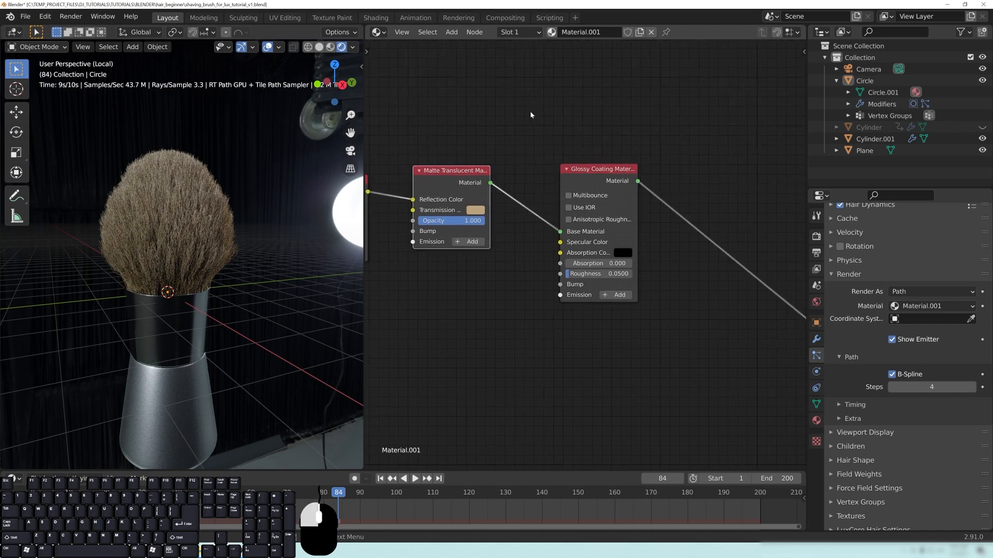
{"action": "left_click_drag", "start_coordinate": [505, 146], "coordinate": [507, 146]}
{"action": "middle_click_drag", "start_coordinate": [686, 247], "coordinate": [620, 237]}
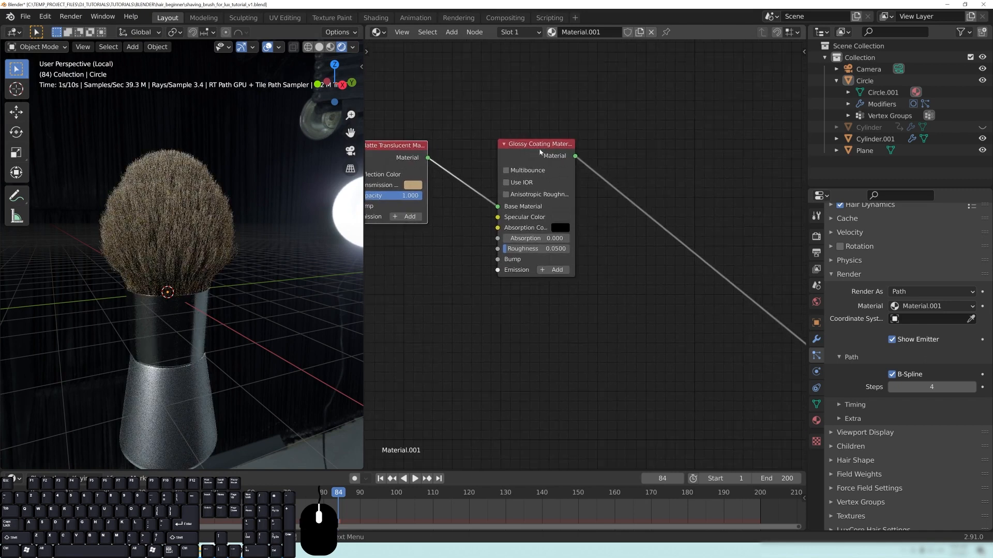
{"action": "left_click_drag", "start_coordinate": [556, 155], "coordinate": [586, 165]}
{"action": "scroll", "coordinate": [207, 160], "scroll_direction": "up", "scroll_amount": 3}
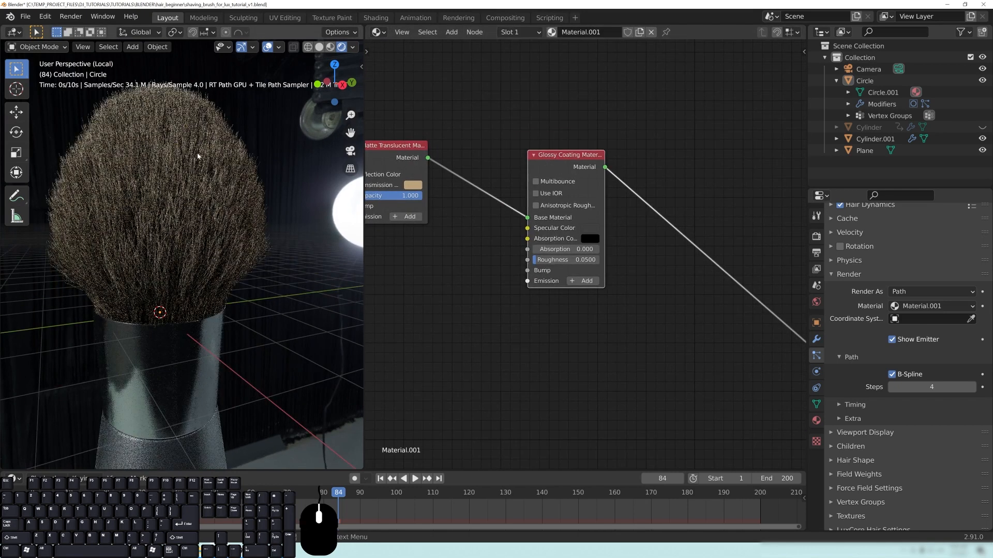
{"action": "middle_click_drag", "start_coordinate": [207, 161], "coordinate": [258, 223]}
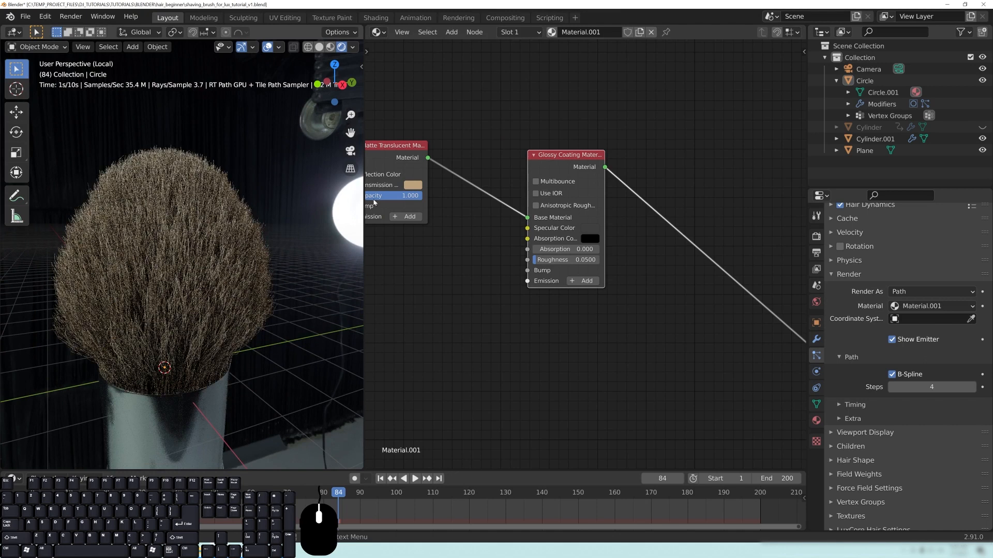
Enable Multibounce and Use IOR on the Glossy Coating node and inspect the hair from several angles.
{"action": "middle_click_drag", "start_coordinate": [639, 136], "coordinate": [650, 158]}
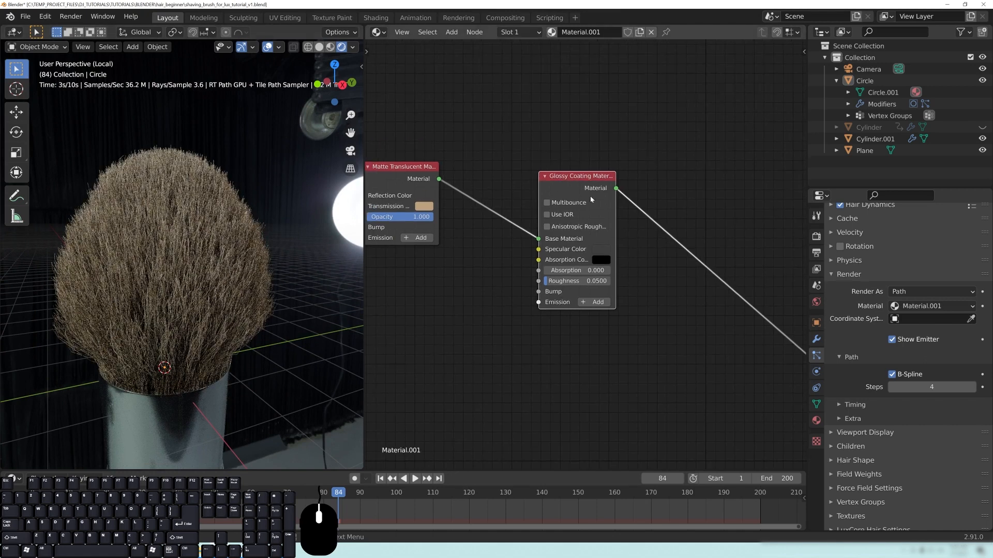
{"action": "left_click", "coordinate": [550, 202]}
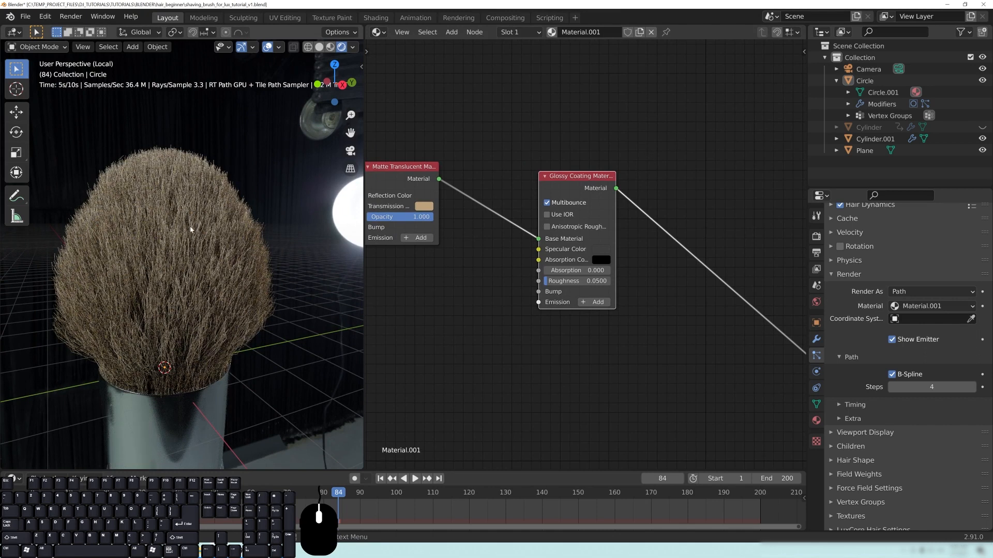
{"action": "middle_click_drag", "start_coordinate": [539, 344], "coordinate": [555, 348]}
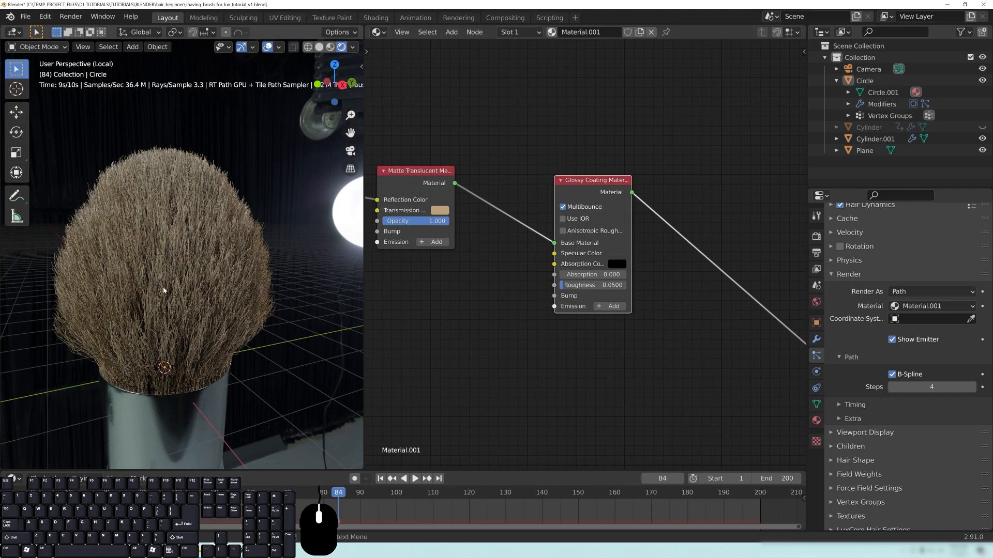
{"action": "left_click", "coordinate": [562, 219]}
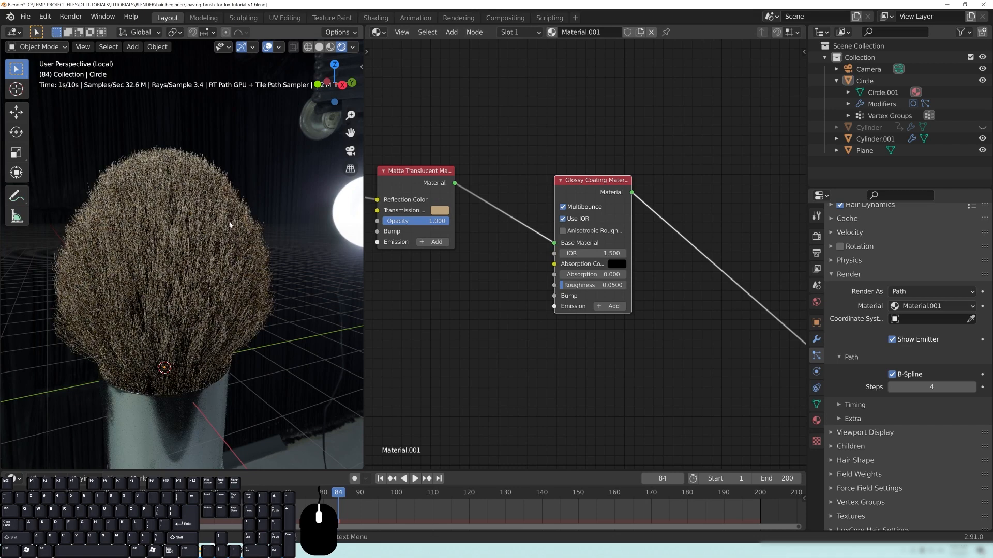
{"action": "middle_click_drag", "start_coordinate": [192, 226], "coordinate": [199, 259]}
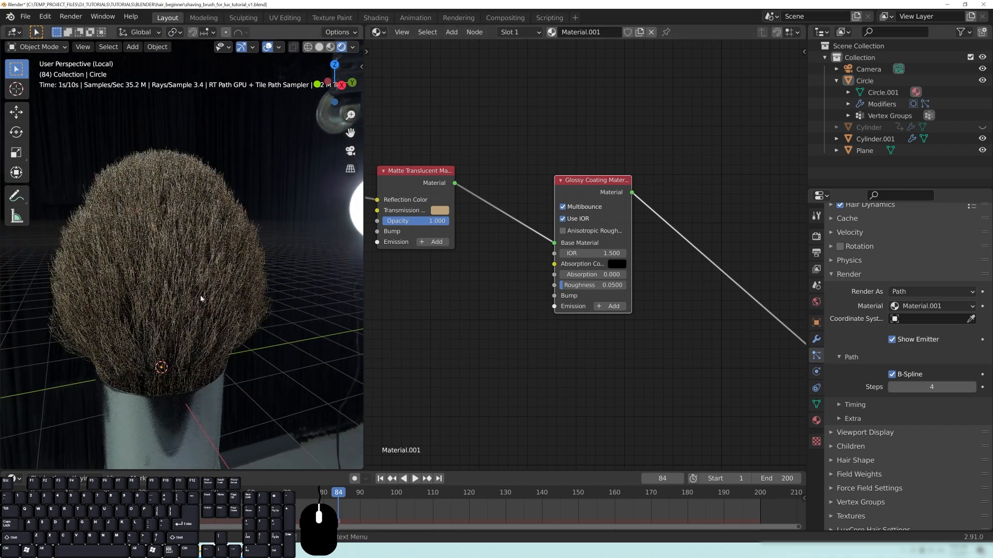
{"action": "middle_click_drag", "start_coordinate": [199, 293], "coordinate": [212, 287]}
{"action": "scroll", "coordinate": [213, 287], "scroll_direction": "up", "scroll_amount": 2}
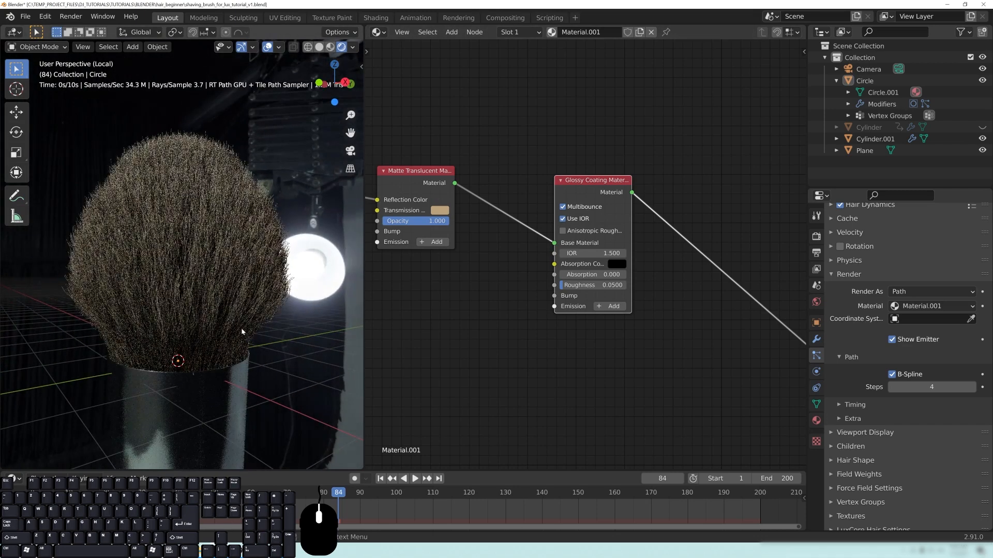
{"action": "scroll", "coordinate": [270, 190], "scroll_direction": "up", "scroll_amount": 2}
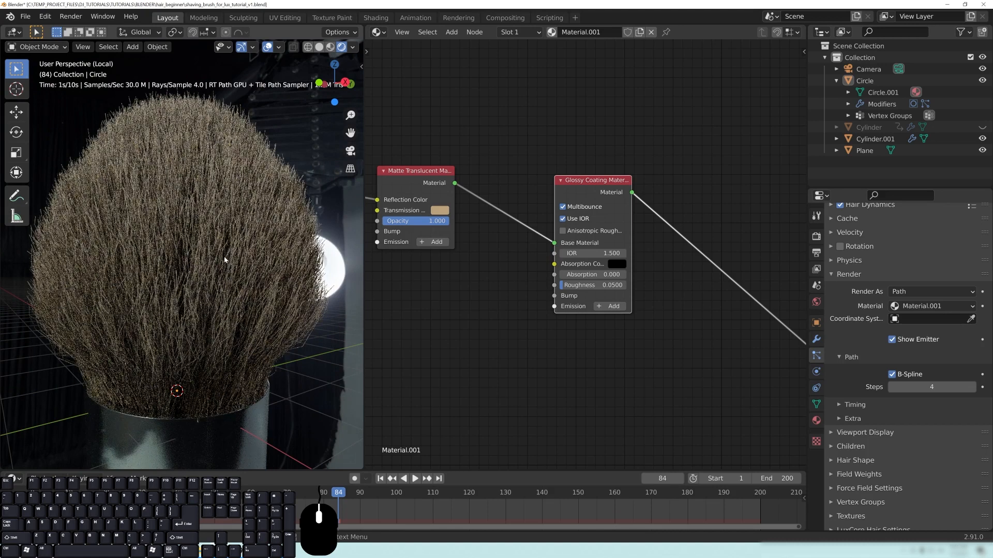
{"action": "scroll", "coordinate": [270, 257], "scroll_direction": "down", "scroll_amount": 3}
{"action": "middle_click_drag", "start_coordinate": [270, 257], "coordinate": [220, 198]}
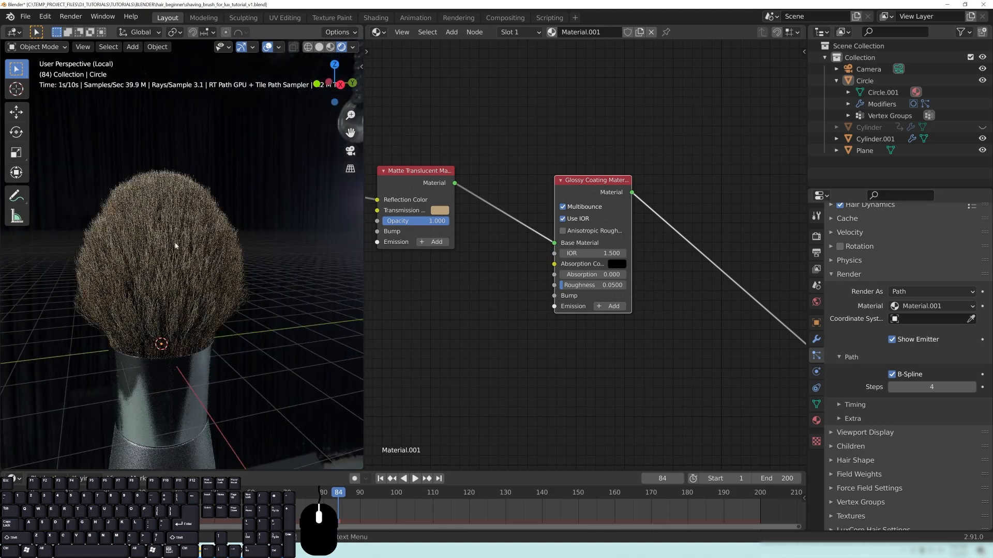
Raise the Glossy Coating node's Roughness to 0.1667 and on to 0.2199, checking the hair in the rendered view.
{"action": "middle_click_drag", "start_coordinate": [535, 349], "coordinate": [574, 328]}
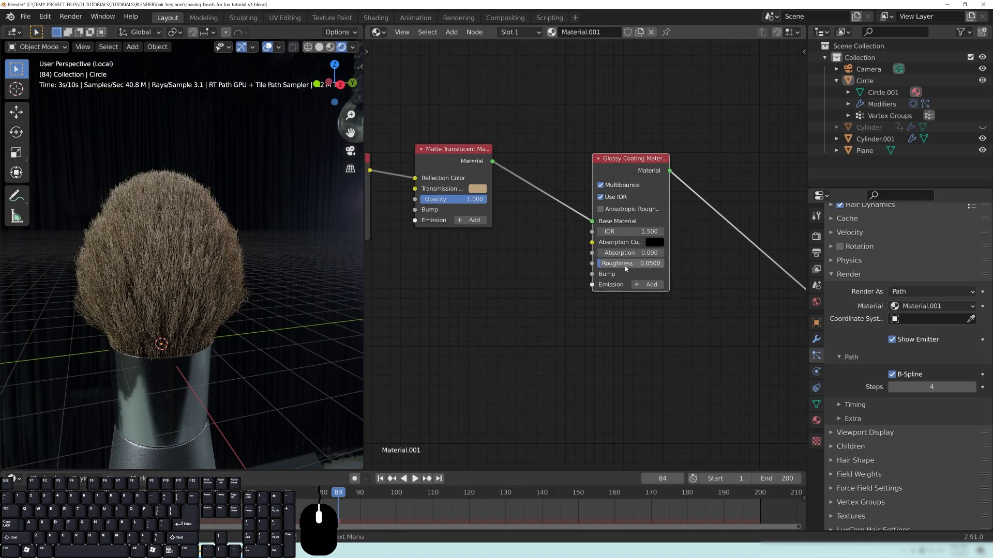
{"action": "left_click_drag", "start_coordinate": [617, 266], "coordinate": [615, 266]}
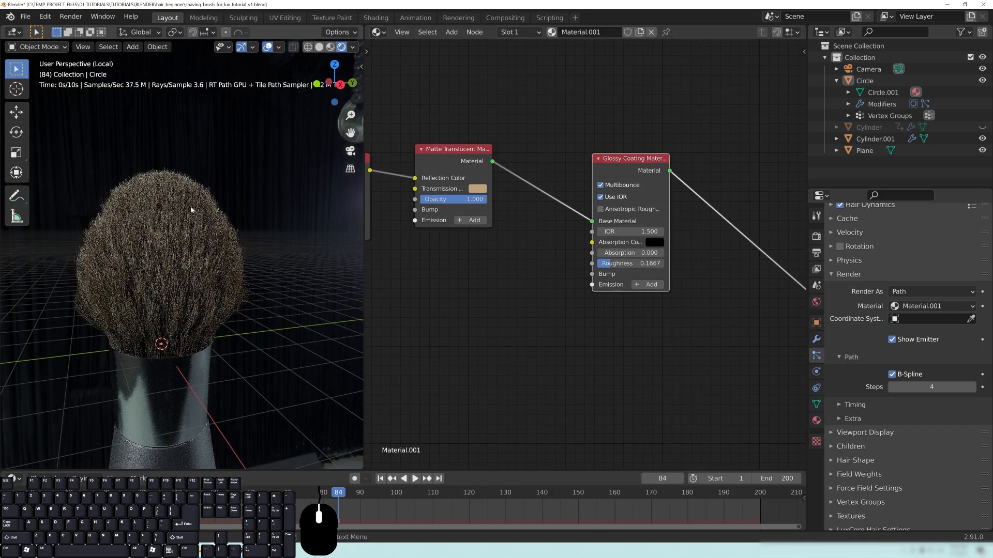
{"action": "scroll", "coordinate": [203, 284], "scroll_direction": "up", "scroll_amount": 2}
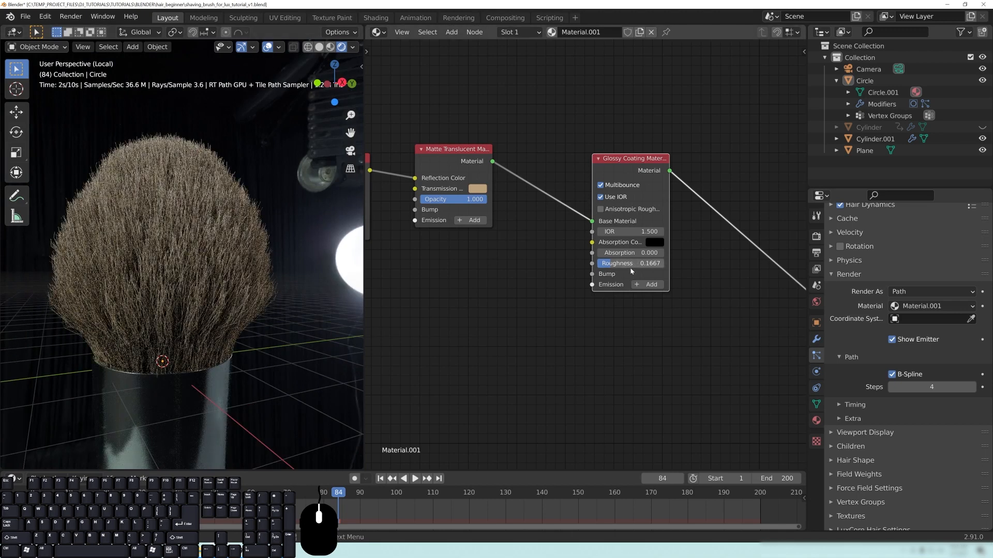
{"action": "left_click_drag", "start_coordinate": [616, 268], "coordinate": [621, 268]}
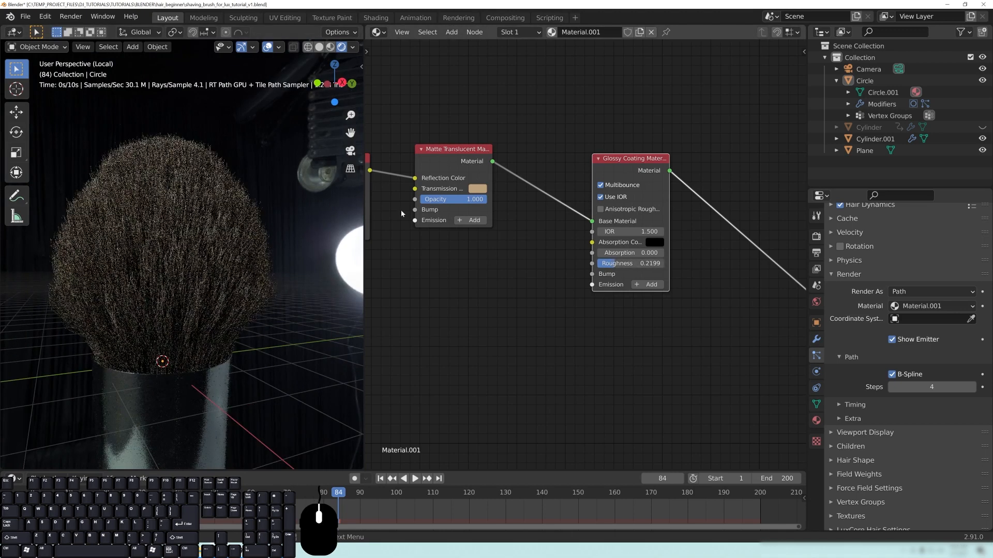
Lower the Glossy Coating's Roughness to 0.0010, inspect the hair up close, and compare it with a Roughness of 0.2217.
{"action": "left_click_drag", "start_coordinate": [616, 267], "coordinate": [563, 267]}
{"action": "mouse_move", "coordinate": [238, 344]}
{"action": "middle_mouse_down"}
{"action": "mouse_move", "coordinate": [179, 316]}
{"action": "mouse_move", "coordinate": [249, 291]}
{"action": "middle_mouse_up"}
{"action": "scroll", "coordinate": [249, 291], "scroll_direction": "up", "scroll_amount": 6}
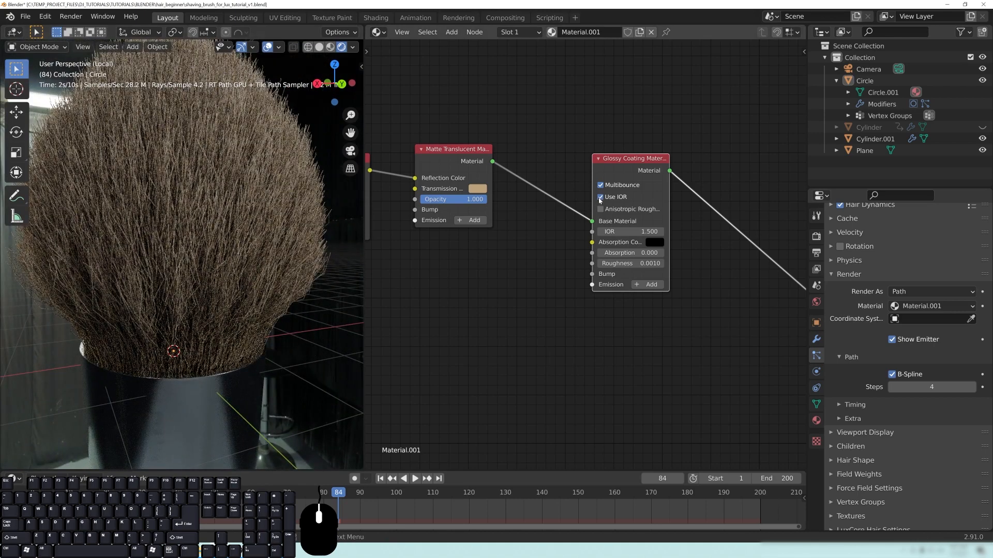
{"action": "scroll", "coordinate": [228, 290], "scroll_direction": "up", "scroll_amount": 3}
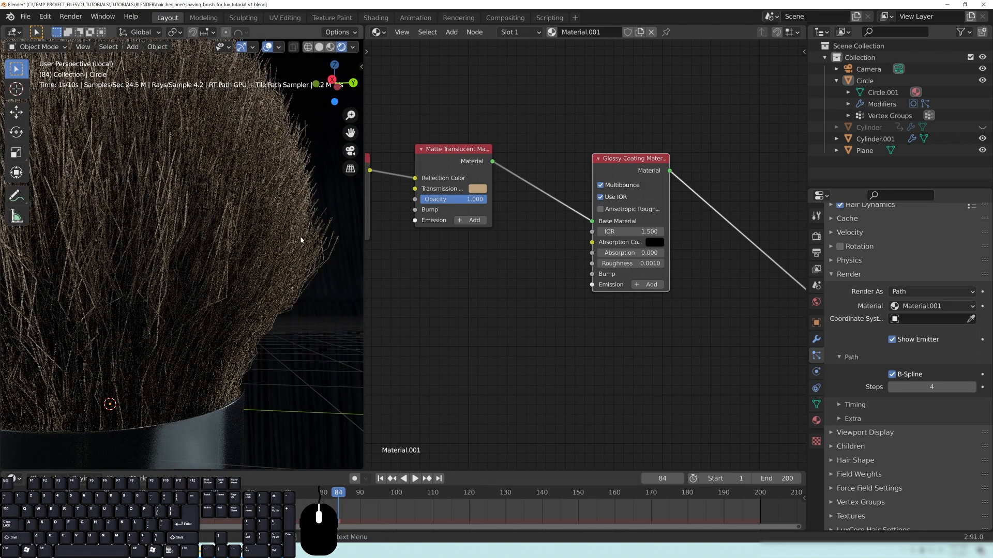
{"action": "scroll", "coordinate": [233, 261], "scroll_direction": "down", "scroll_amount": 4}
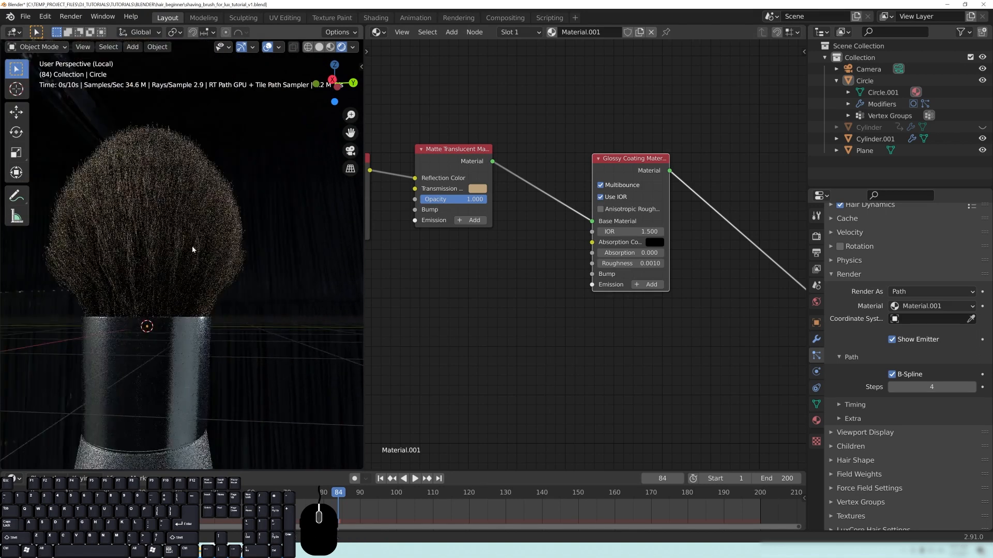
{"action": "middle_click_drag", "start_coordinate": [191, 250], "coordinate": [171, 222]}
{"action": "left_click_drag", "start_coordinate": [522, 274], "coordinate": [532, 274]}
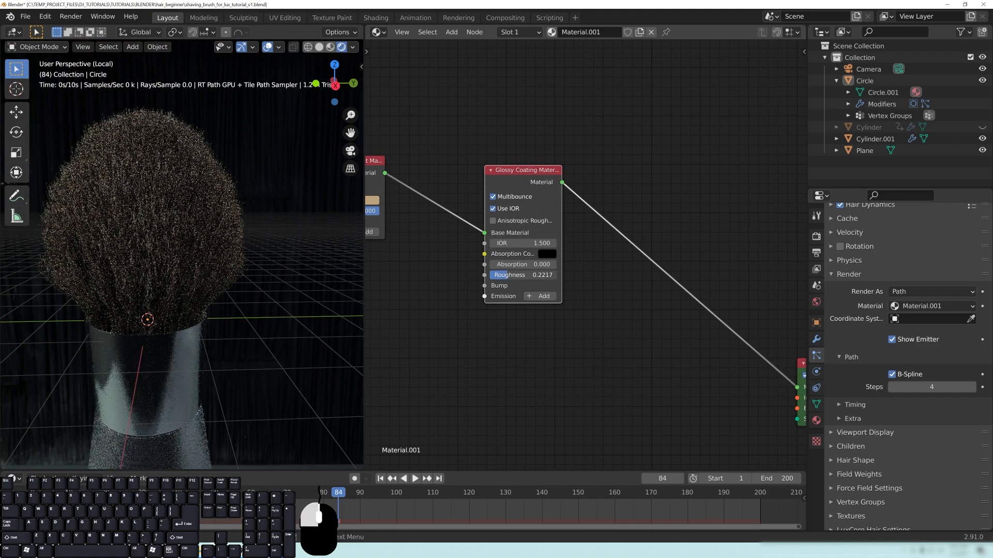
{"action": "left_click_drag", "start_coordinate": [533, 274], "coordinate": [496, 275]}
Brighten the Matte Translucent node's Transmission Color to the light cream FFDAA8.
{"action": "middle_click_drag", "start_coordinate": [380, 203], "coordinate": [493, 226]}
{"action": "left_click", "coordinate": [488, 226]}
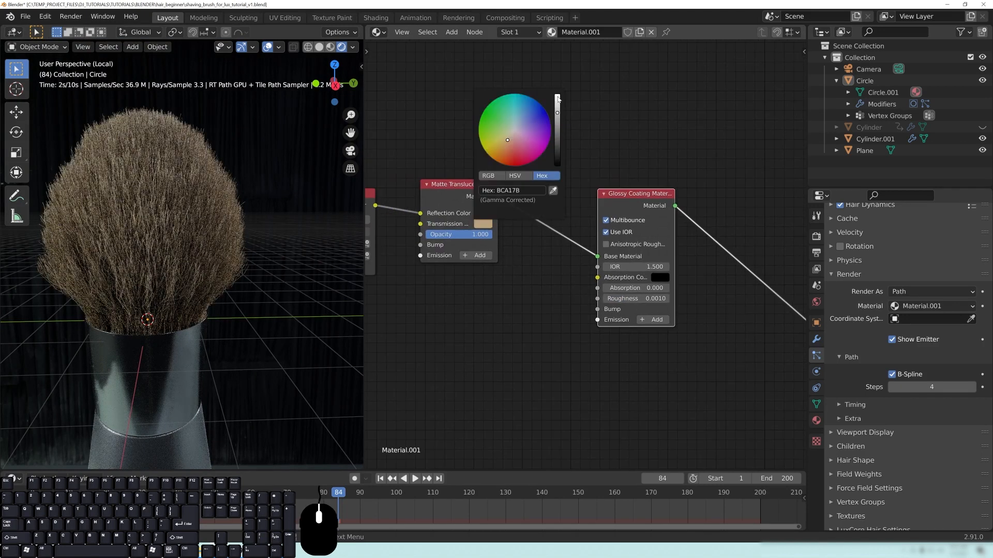
{"action": "left_click_drag", "start_coordinate": [557, 112], "coordinate": [557, 97]}
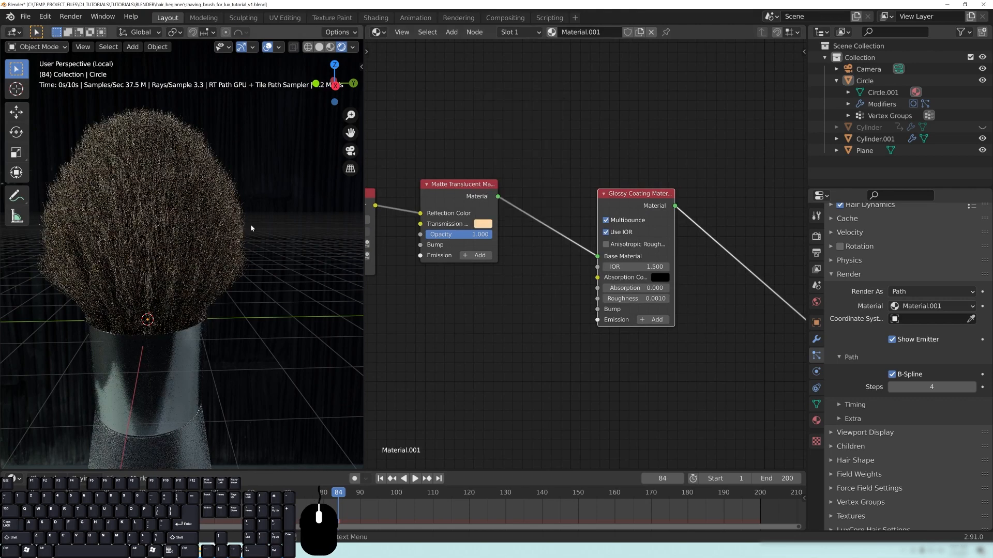
Increase the Glossy Coating node's Roughness and view the hair from another side.
{"action": "middle_click_drag", "start_coordinate": [638, 279], "coordinate": [573, 282]}
{"action": "left_click_drag", "start_coordinate": [571, 301], "coordinate": [590, 301]}
{"action": "mouse_move", "coordinate": [214, 232]}
{"action": "middle_mouse_down"}
{"action": "mouse_move", "coordinate": [87, 251]}
{"action": "mouse_move", "coordinate": [282, 282]}
{"action": "middle_mouse_up"}
Duplicate the ColorRamp below the original and feed the copy's Amount from the same source node's Color output.
{"action": "middle_click_drag", "start_coordinate": [424, 337], "coordinate": [566, 318]}
{"action": "left_click_drag", "start_coordinate": [457, 205], "coordinate": [452, 314]}
{"action": "key", "text": "shift+d"}
{"action": "left_click", "coordinate": [435, 150]}
{"action": "middle_click_drag", "start_coordinate": [390, 222], "coordinate": [395, 254]}
{"action": "left_click_drag", "start_coordinate": [544, 247], "coordinate": [475, 277]}
{"action": "middle_click_drag", "start_coordinate": [476, 277], "coordinate": [514, 296]}
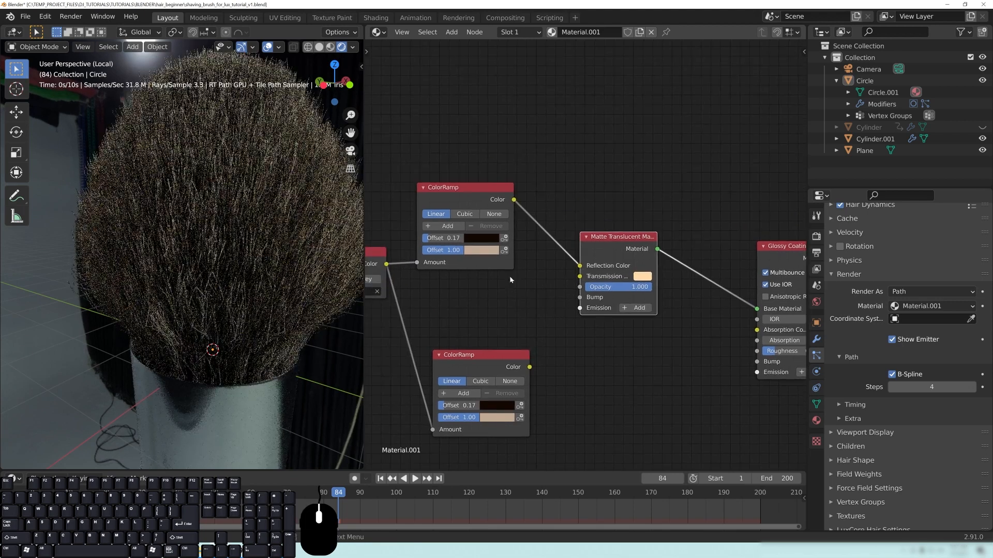
Darken the upper ColorRamp's color stop at offset 1.00 to a near-black brown and check the whole brush.
{"action": "left_click", "coordinate": [481, 250]}
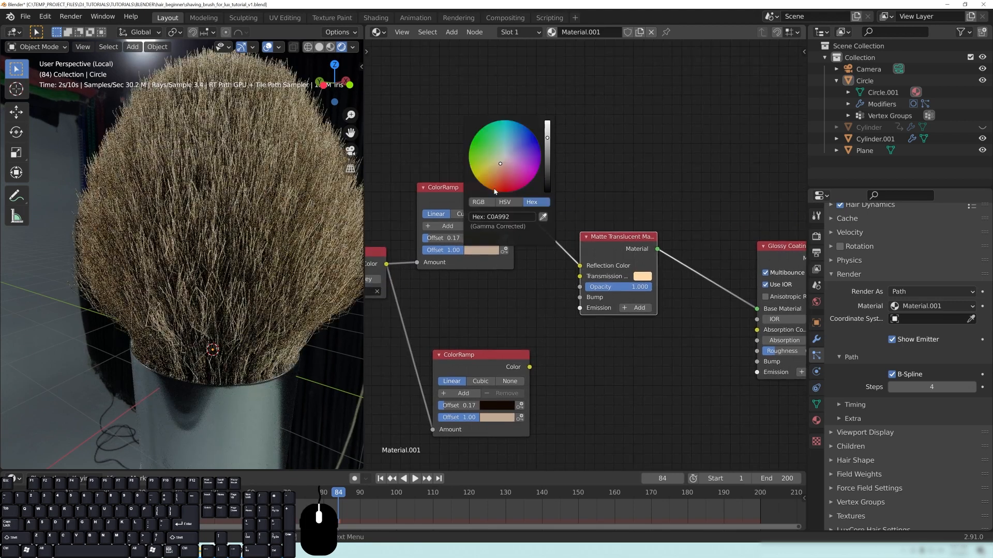
{"action": "left_click_drag", "start_coordinate": [547, 181], "coordinate": [549, 184]}
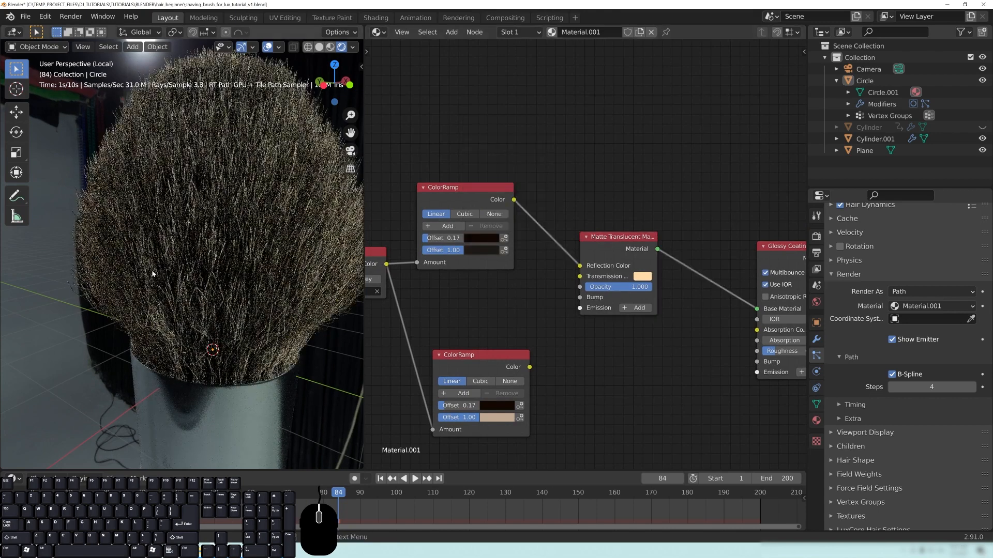
{"action": "scroll", "coordinate": [224, 262], "scroll_direction": "down", "scroll_amount": 3}
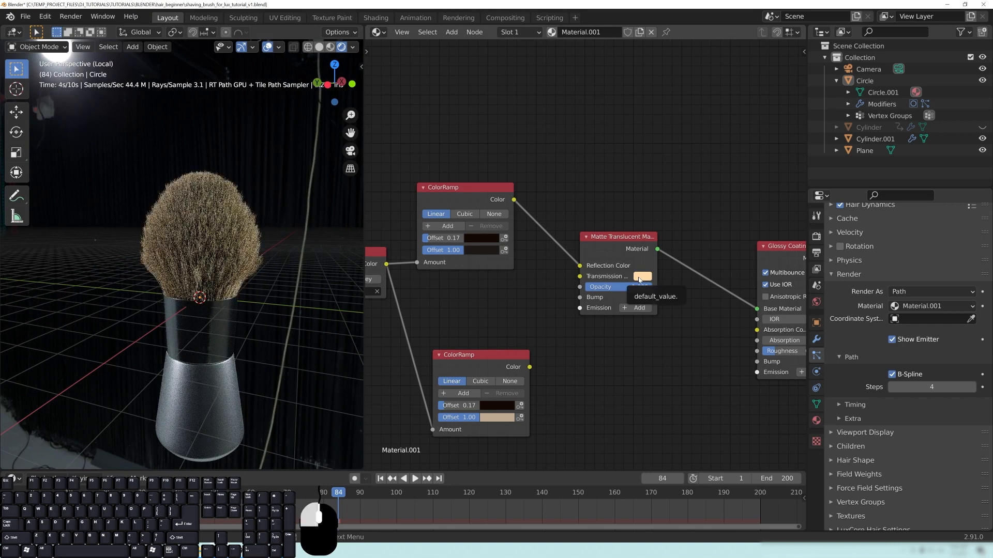
Darken the Matte Translucent node's Transmission Color to 958062 and examine the hair against the light.
{"action": "left_click", "coordinate": [642, 277]}
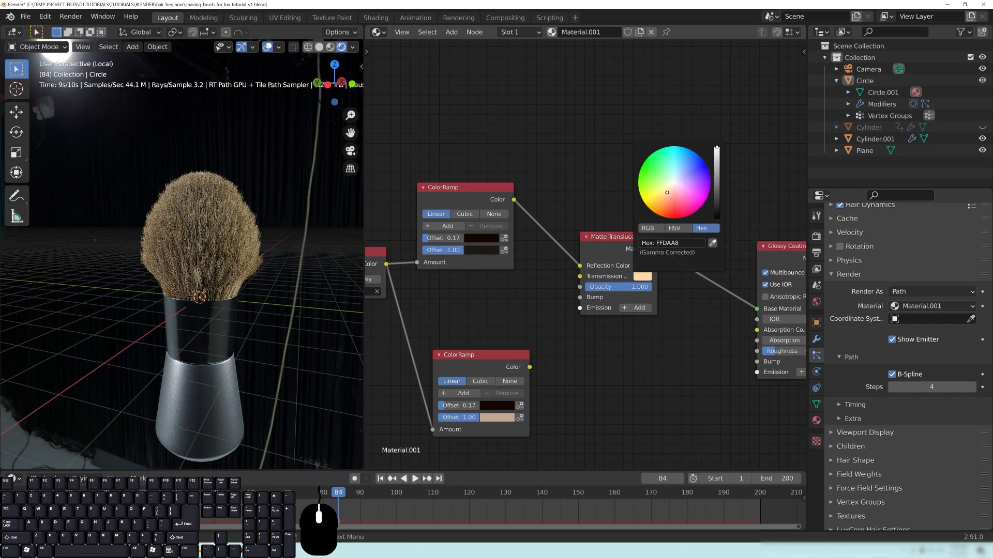
{"action": "left_click_drag", "start_coordinate": [716, 149], "coordinate": [719, 181]}
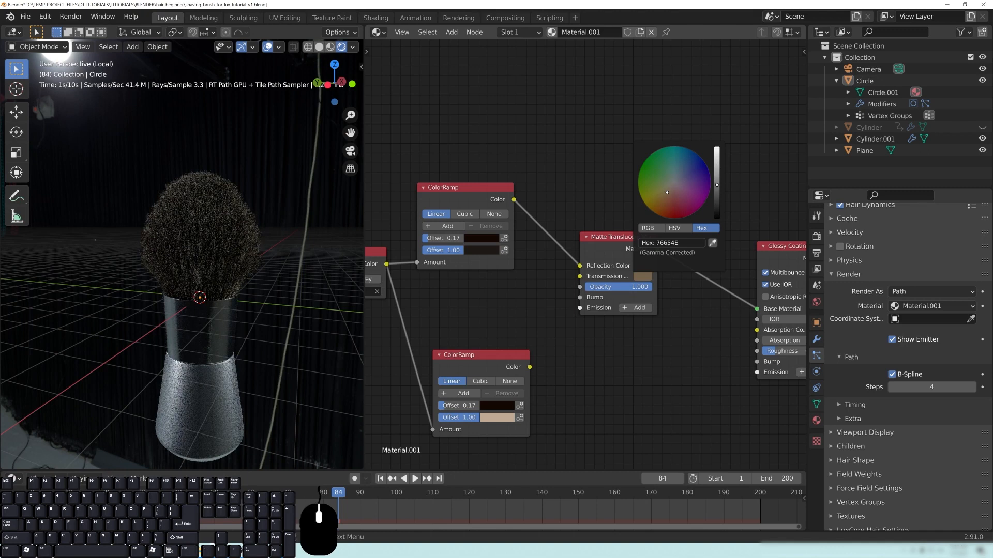
{"action": "left_click_drag", "start_coordinate": [717, 185], "coordinate": [718, 177]}
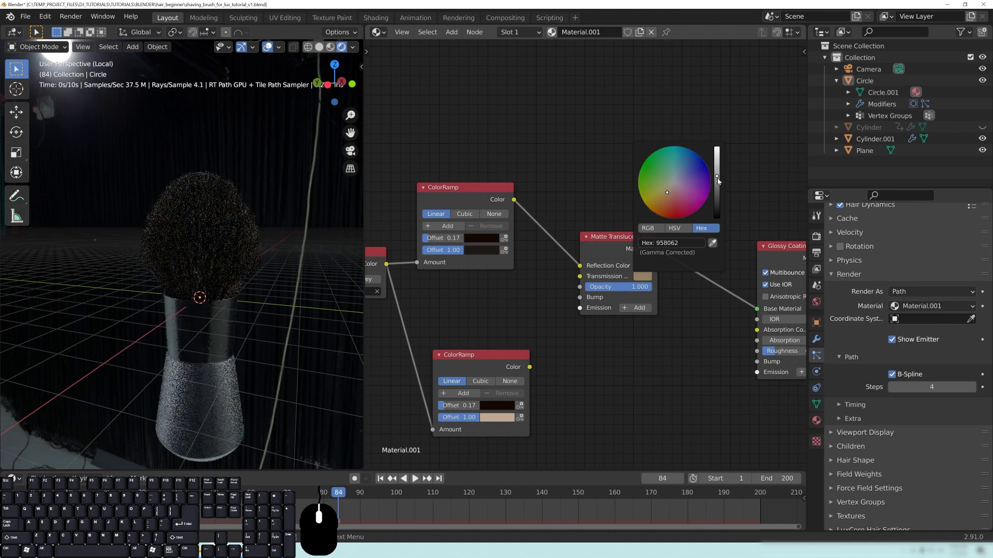
{"action": "scroll", "coordinate": [217, 303], "scroll_direction": "up", "scroll_amount": 3}
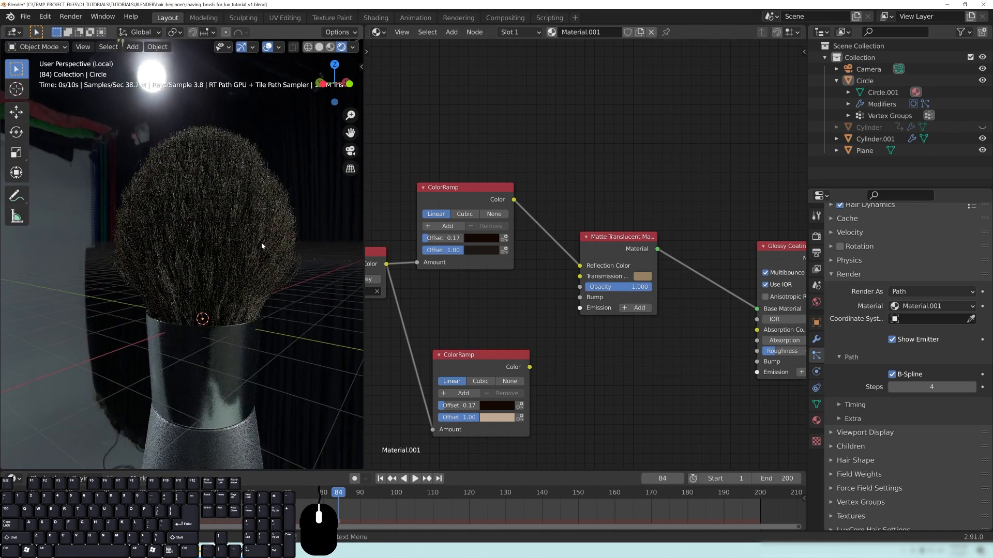
{"action": "middle_click_drag", "start_coordinate": [262, 246], "coordinate": [253, 240]}
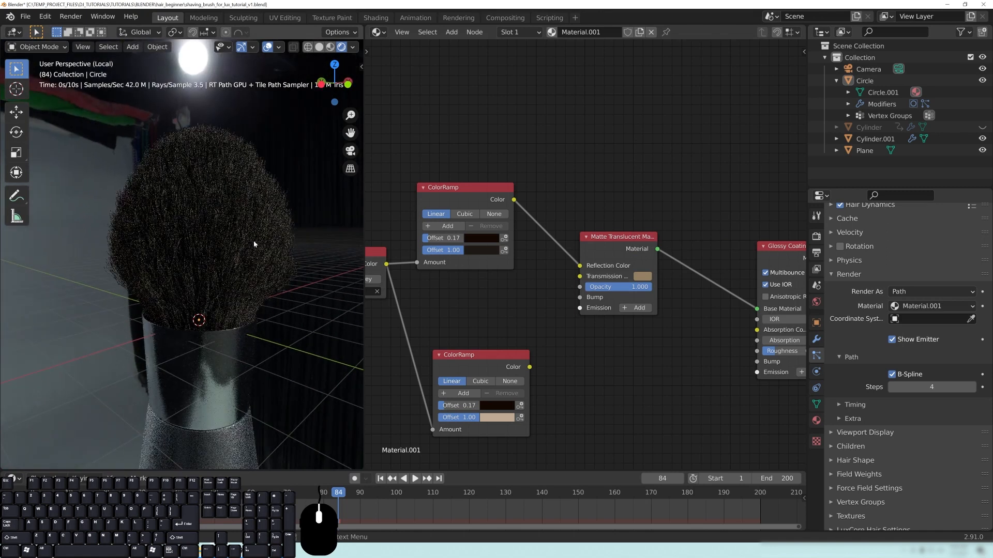
Darken the Matte Translucent node's Transmission Color further to 4B4031 and inspect the hair from different angles.
{"action": "left_click", "coordinate": [640, 280]}
{"action": "scroll", "coordinate": [723, 199], "scroll_direction": "down", "scroll_amount": 3}
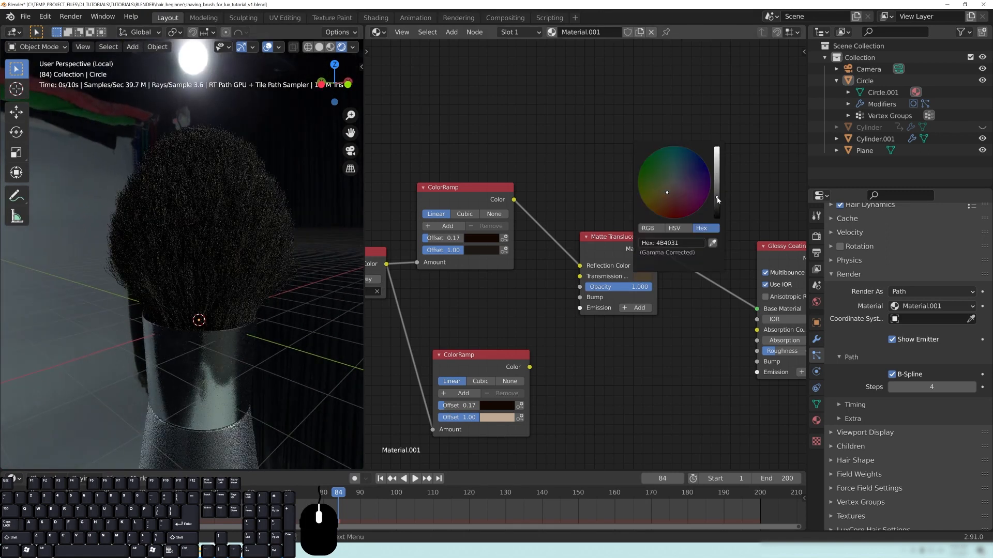
{"action": "middle_click_drag", "start_coordinate": [213, 241], "coordinate": [259, 274]}
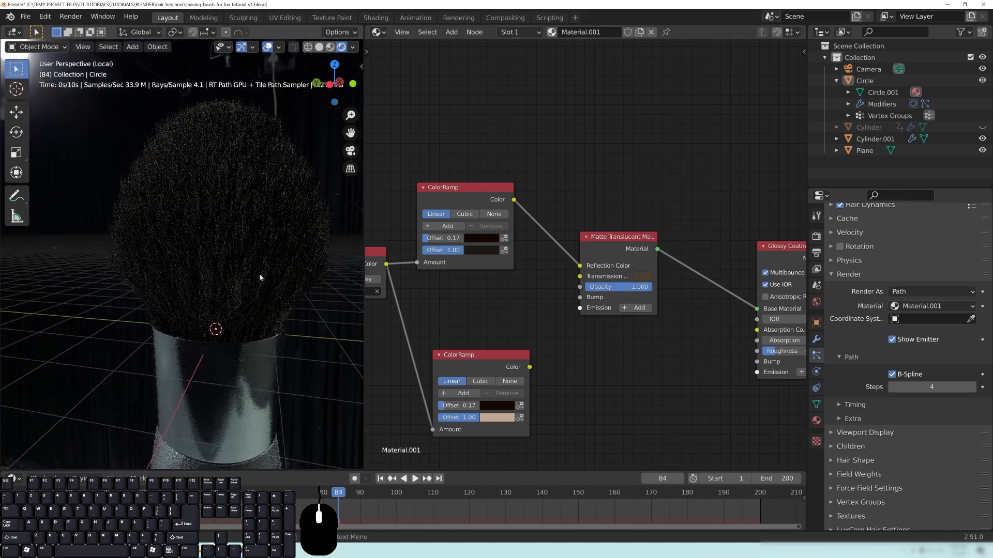
{"action": "mouse_move", "coordinate": [318, 252]}
{"action": "middle_mouse_down"}
{"action": "mouse_move", "coordinate": [245, 259]}
{"action": "mouse_move", "coordinate": [209, 240]}
{"action": "mouse_move", "coordinate": [217, 228]}
{"action": "mouse_move", "coordinate": [250, 240]}
{"action": "mouse_move", "coordinate": [258, 215]}
{"action": "mouse_move", "coordinate": [222, 212]}
{"action": "mouse_move", "coordinate": [185, 248]}
{"action": "middle_mouse_up"}
{"action": "mouse_move", "coordinate": [250, 255]}
{"action": "middle_mouse_down"}
{"action": "mouse_move", "coordinate": [151, 238]}
{"action": "mouse_move", "coordinate": [268, 208]}
{"action": "middle_mouse_up"}
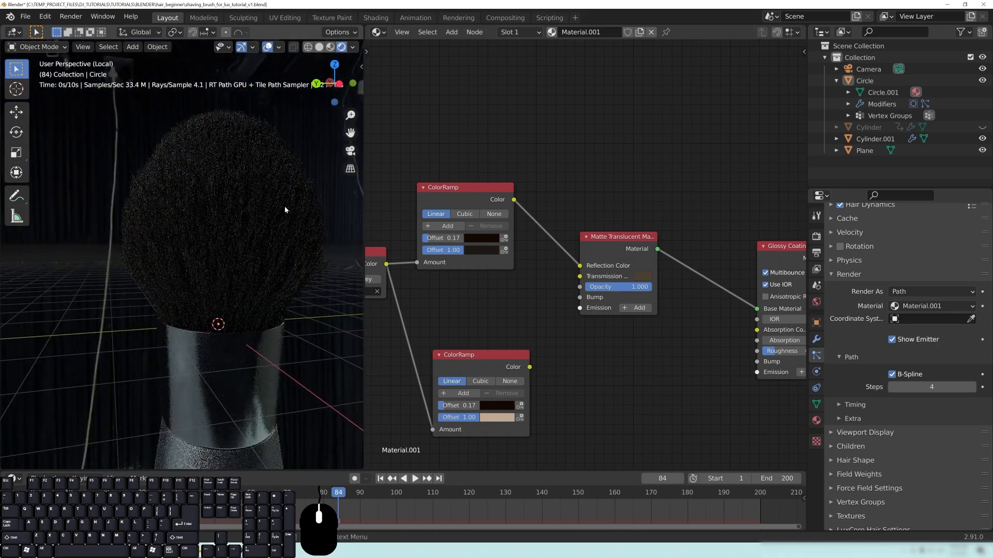
{"action": "mouse_move", "coordinate": [233, 244]}
{"action": "middle_mouse_down"}
{"action": "mouse_move", "coordinate": [258, 175]}
{"action": "mouse_move", "coordinate": [232, 195]}
{"action": "mouse_move", "coordinate": [269, 185]}
{"action": "middle_mouse_up"}
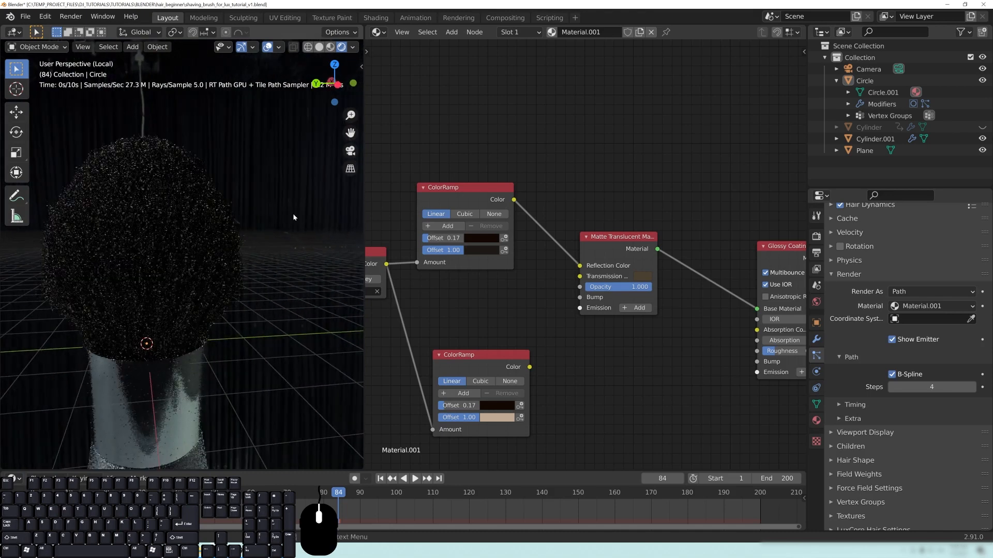
Brighten the Matte Translucent node's Transmission Color to light cream, and tone it down to a medium tan.
{"action": "left_click", "coordinate": [643, 276]}
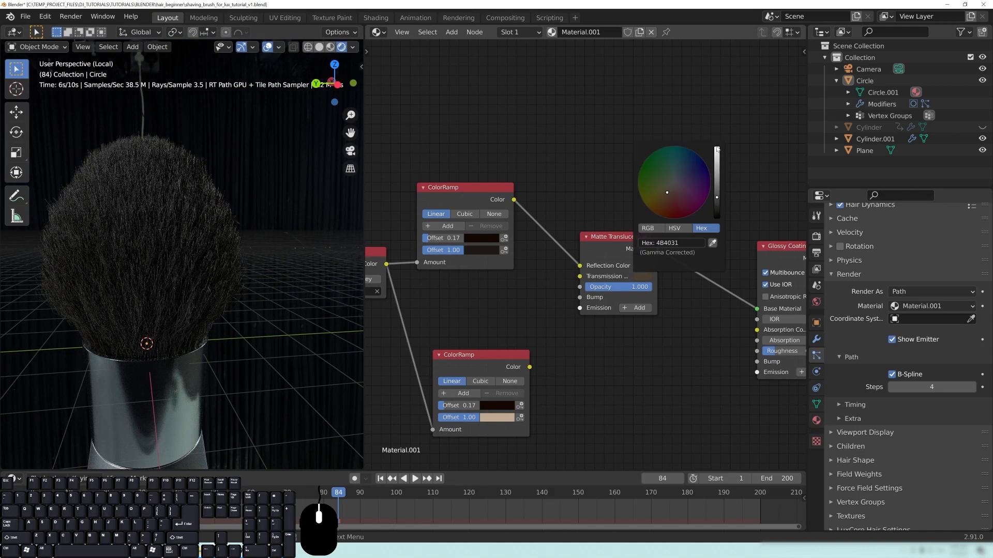
{"action": "left_click_drag", "start_coordinate": [717, 197], "coordinate": [717, 149]}
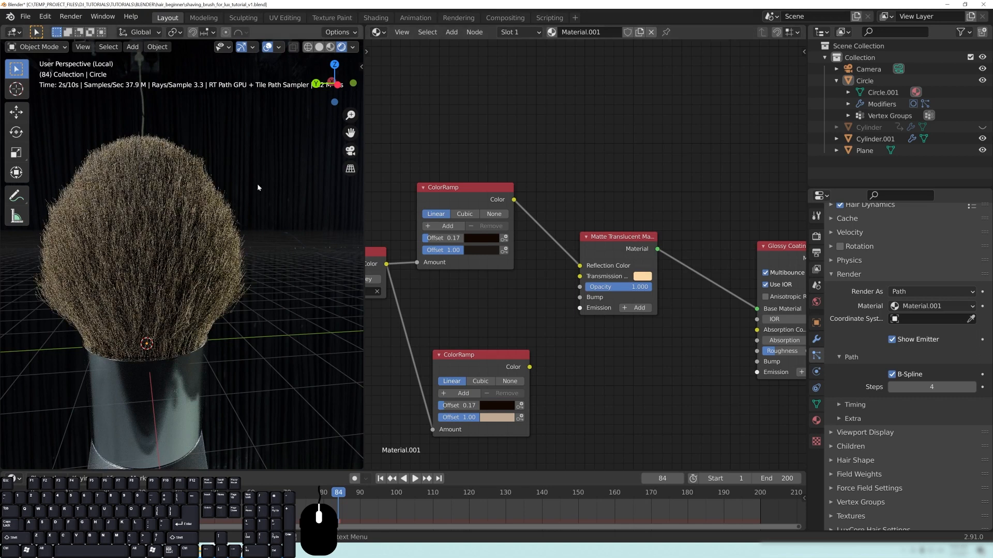
{"action": "left_click", "coordinate": [642, 276]}
{"action": "left_click_drag", "start_coordinate": [719, 168], "coordinate": [718, 184]}
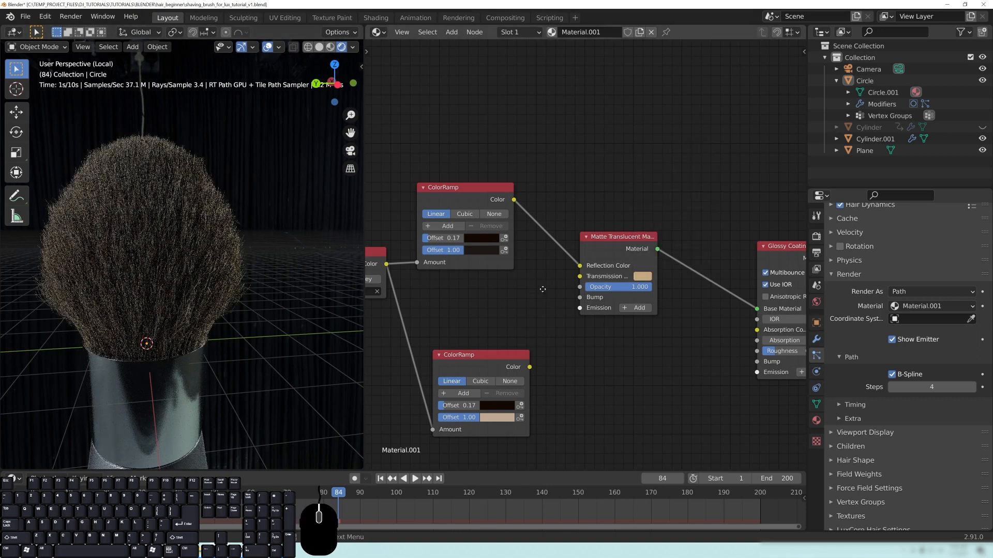
{"action": "middle_click_drag", "start_coordinate": [543, 289], "coordinate": [559, 286]}
{"action": "middle_click_drag", "start_coordinate": [648, 345], "coordinate": [634, 338]}
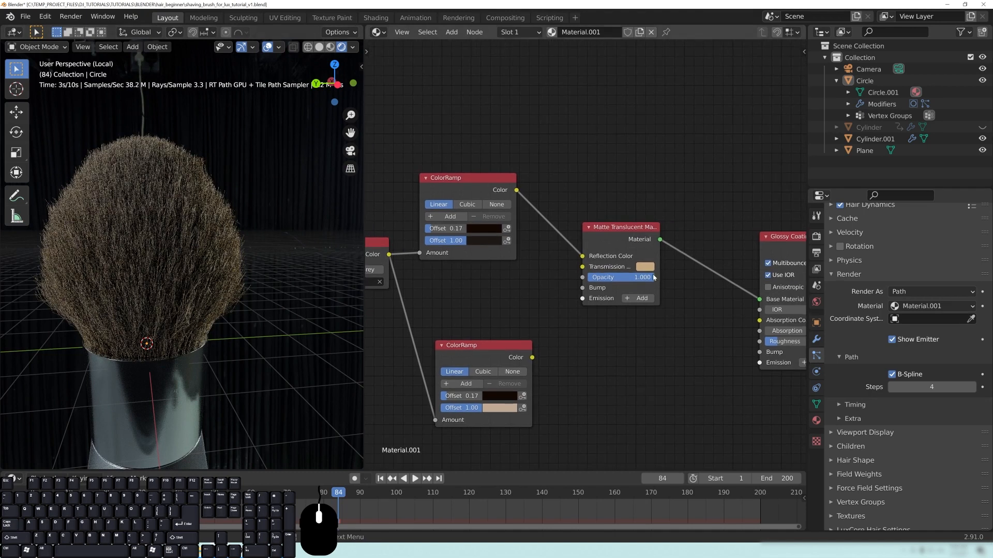
Lower the Glossy Coating's Roughness to 0.1456 and connect the lower ColorRamp's Color to the Matte Translucent node's Reflection Color.
{"action": "middle_click_drag", "start_coordinate": [707, 388], "coordinate": [657, 382]}
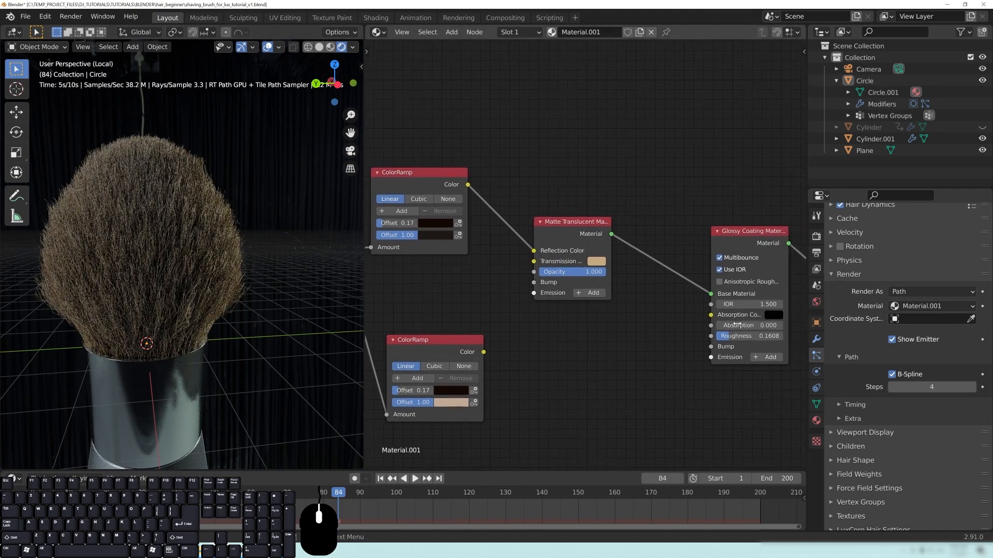
{"action": "left_click_drag", "start_coordinate": [749, 336], "coordinate": [748, 336]}
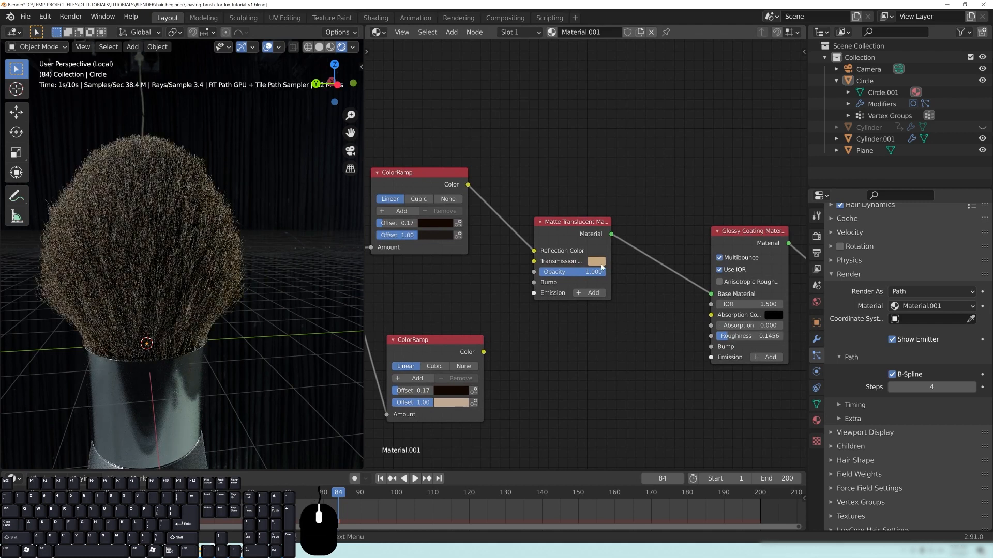
{"action": "middle_click_drag", "start_coordinate": [489, 298], "coordinate": [530, 303]}
{"action": "left_click_drag", "start_coordinate": [466, 340], "coordinate": [452, 288]}
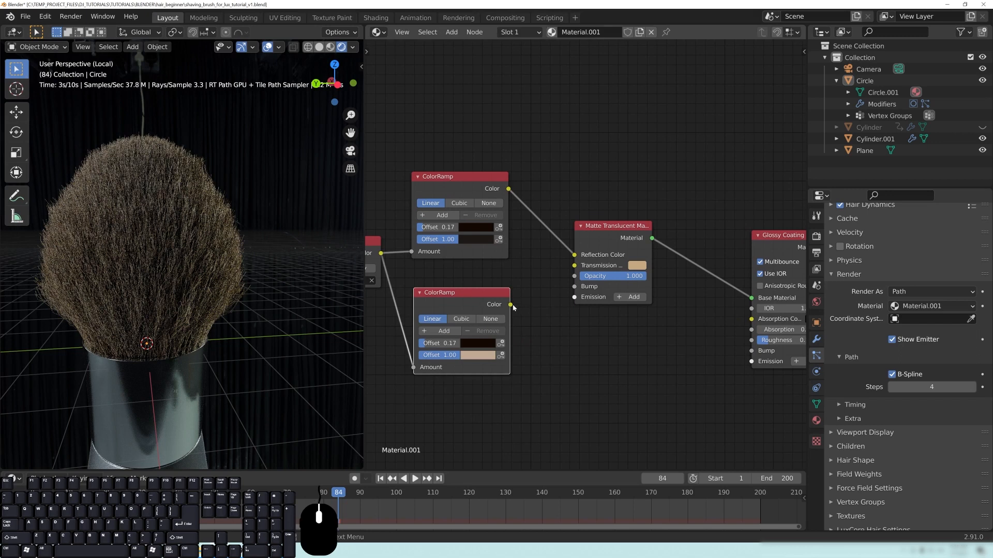
{"action": "left_click_drag", "start_coordinate": [510, 305], "coordinate": [574, 255]}
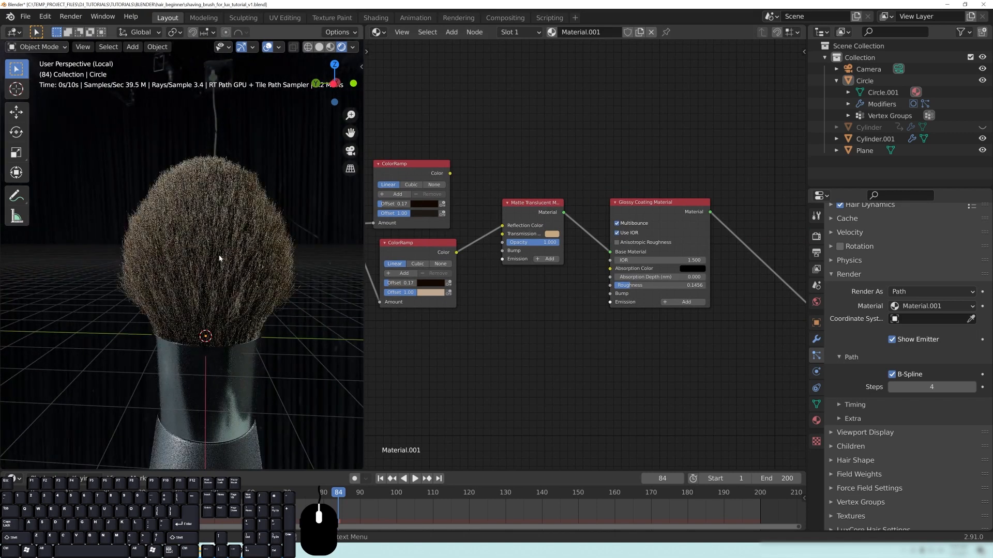
Set the Glossy Coating node's Absorption Color to orange ED8336 and check the hair up close.
{"action": "scroll", "coordinate": [619, 339], "scroll_direction": "up", "scroll_amount": 1}
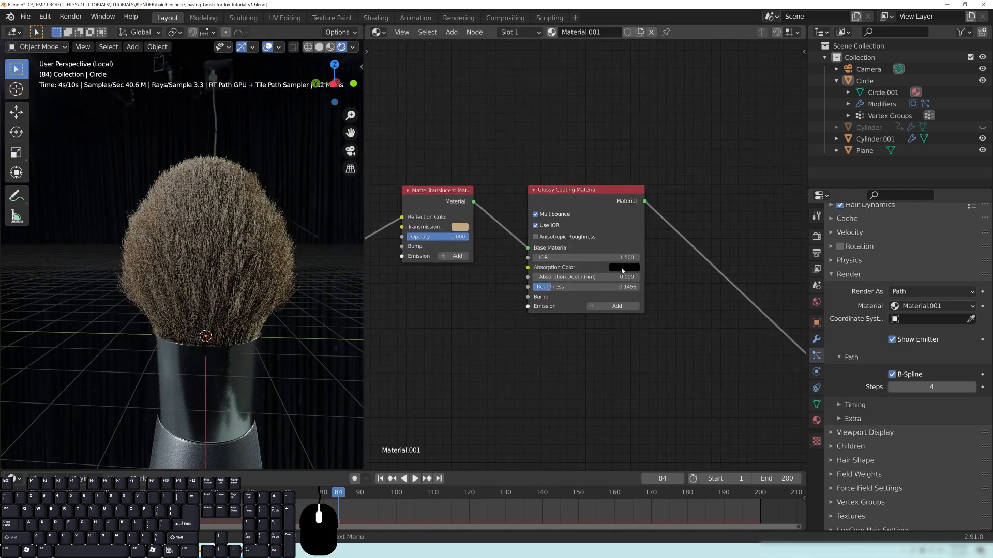
{"action": "scroll", "coordinate": [650, 382], "scroll_direction": "up", "scroll_amount": 2}
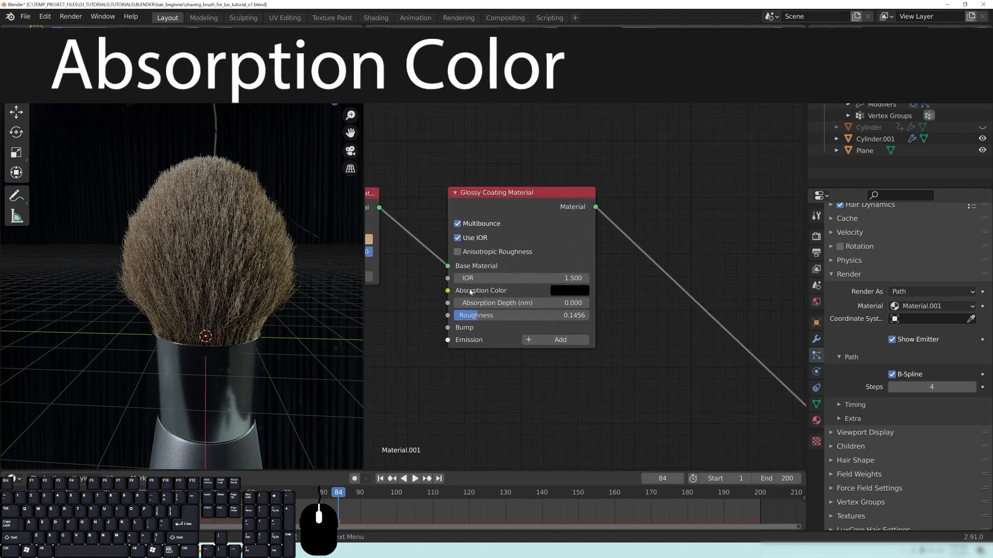
{"action": "left_click", "coordinate": [573, 291]}
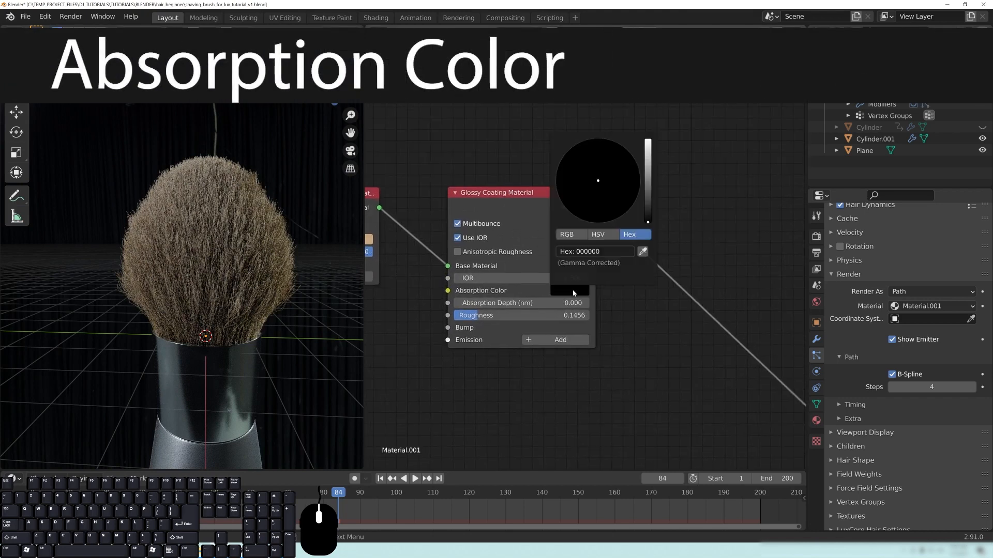
{"action": "left_click", "coordinate": [647, 143]}
{"action": "left_click_drag", "start_coordinate": [605, 155], "coordinate": [584, 216]}
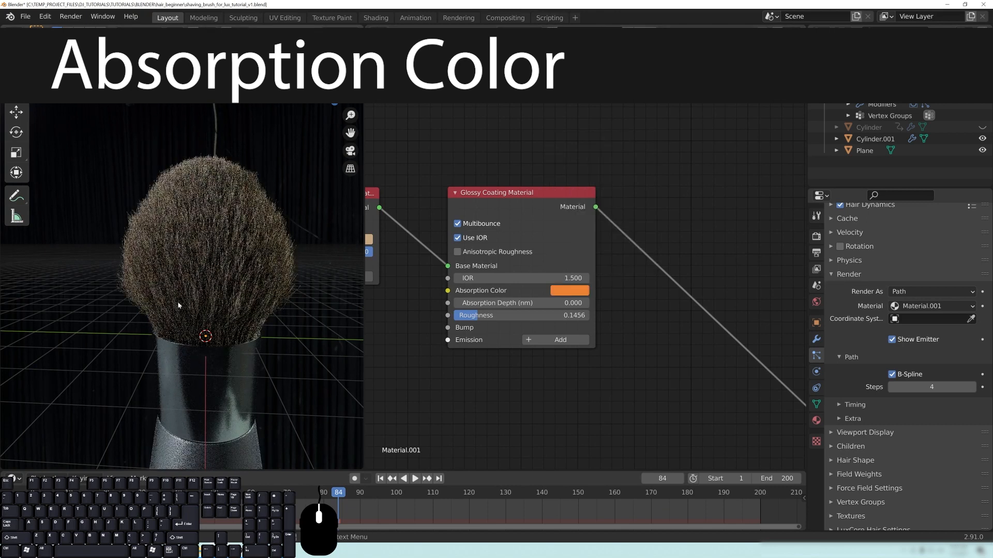
{"action": "scroll", "coordinate": [205, 169], "scroll_direction": "up", "scroll_amount": 1}
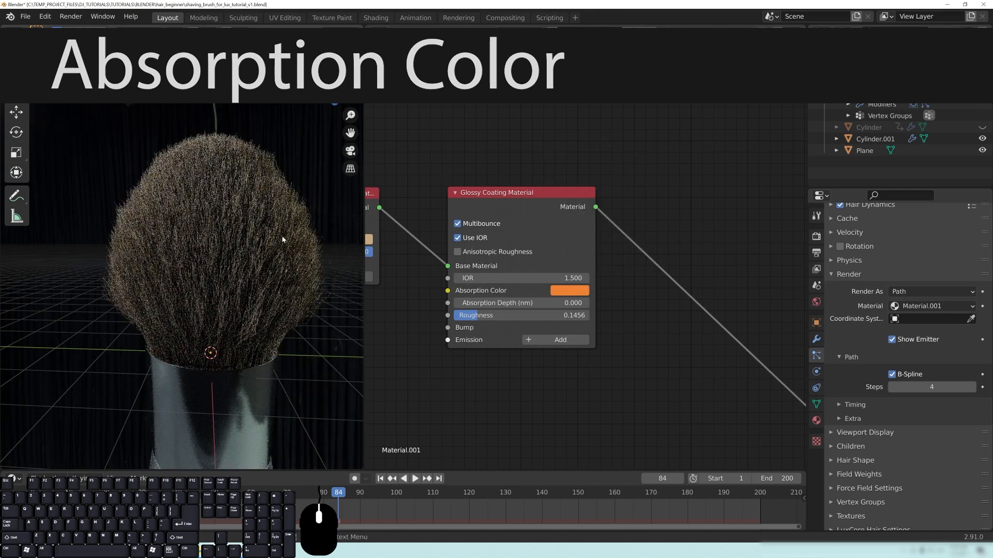
Set the Glossy Coating node's Absorption Depth to 1.0 nm.
{"action": "middle_click_drag", "start_coordinate": [504, 302], "coordinate": [487, 308]}
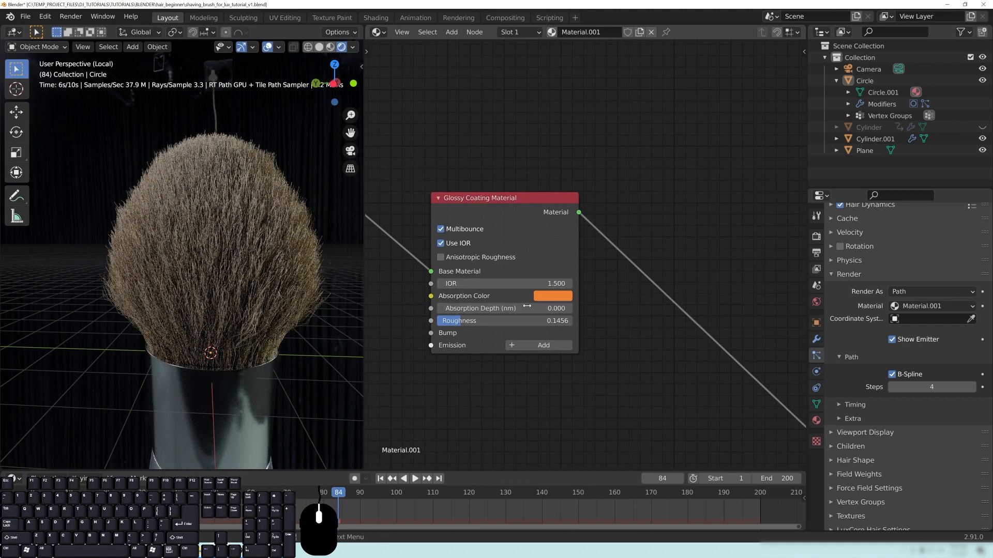
{"action": "left_click", "coordinate": [527, 306]}
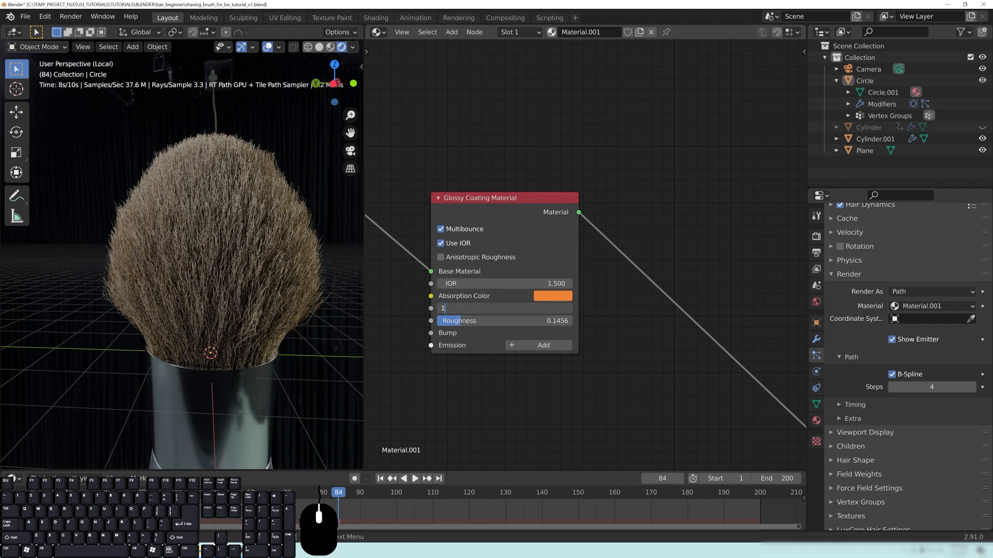
{"action": "type", "text": "1.0"}
{"action": "key", "text": "Return"}
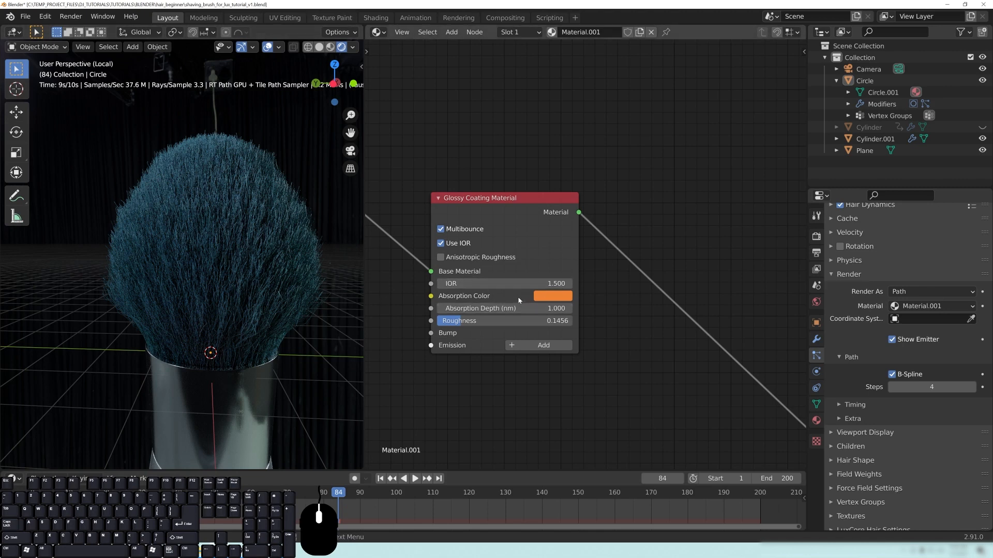
Change the Glossy Coating's Absorption Color to pale blue A3C3E1 and inspect the brush hair from several angles.
{"action": "left_click", "coordinate": [552, 297]}
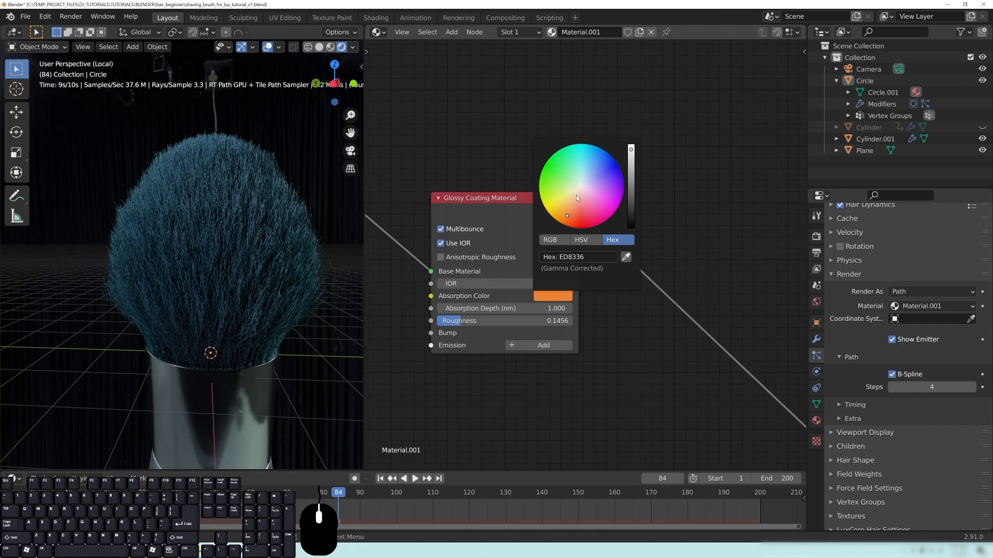
{"action": "left_click", "coordinate": [585, 175]}
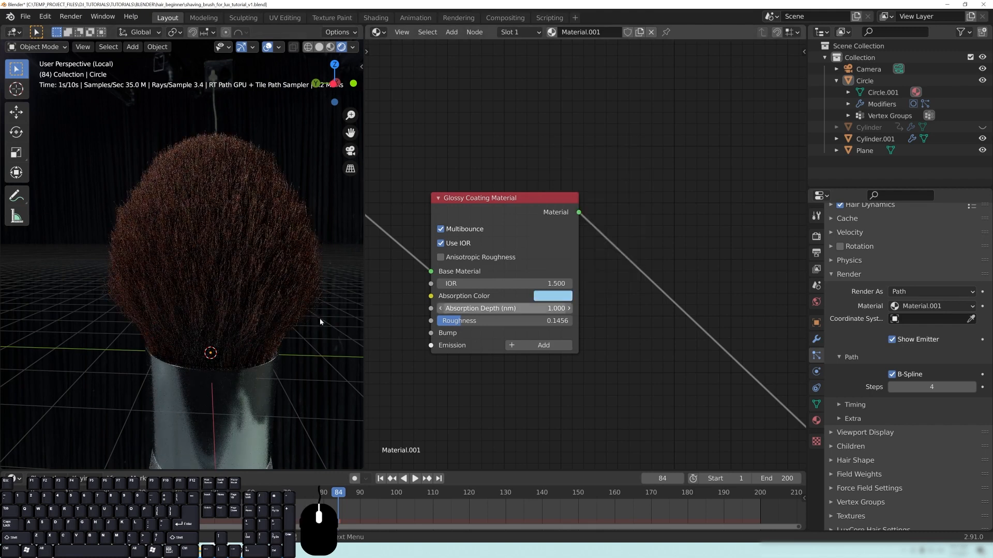
{"action": "scroll", "coordinate": [223, 274], "scroll_direction": "down", "scroll_amount": 2}
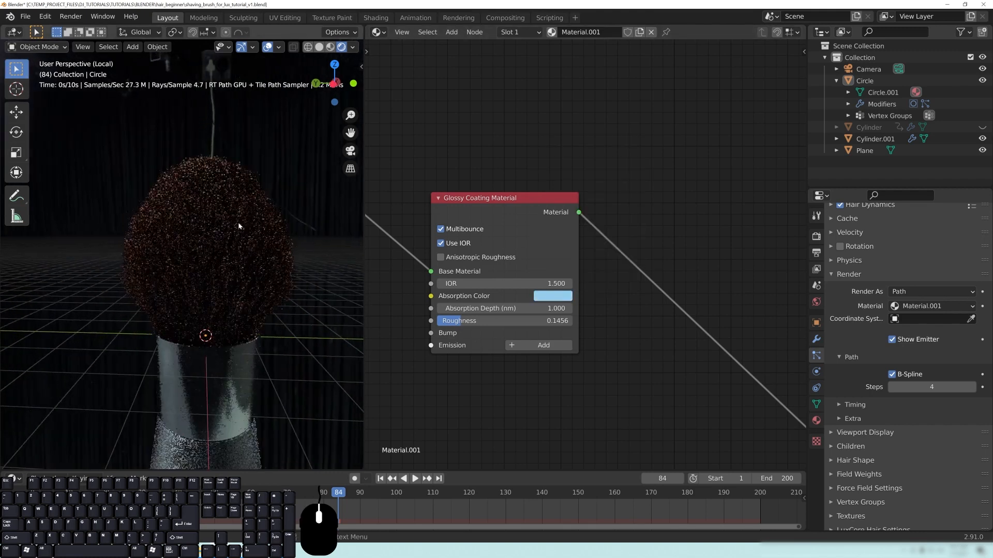
{"action": "left_click", "coordinate": [553, 296]}
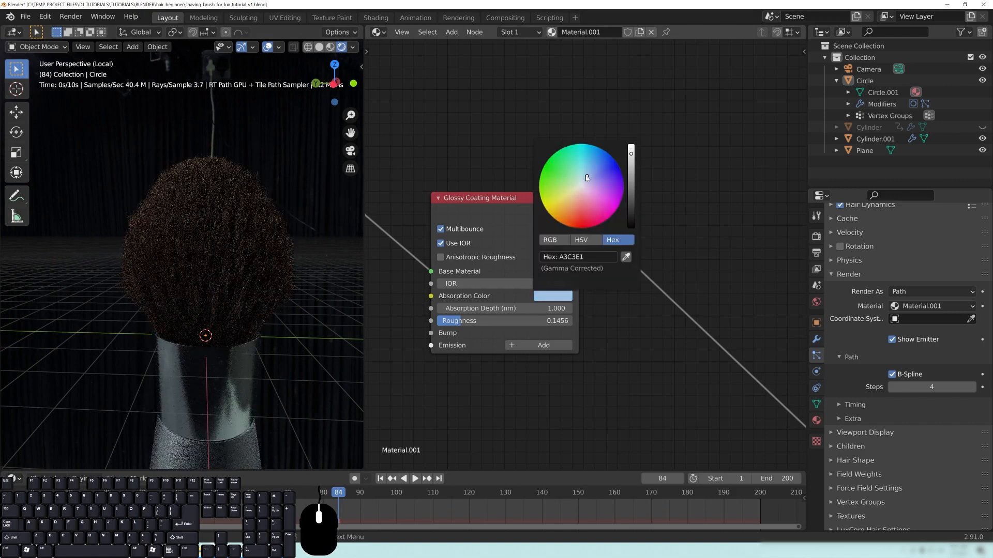
{"action": "middle_click_drag", "start_coordinate": [249, 281], "coordinate": [335, 322]}
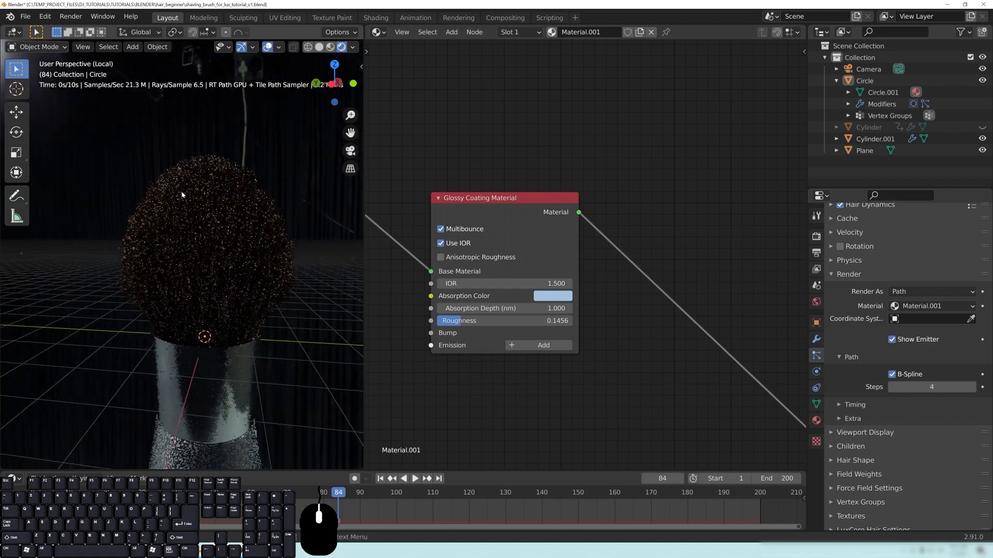
{"action": "mouse_move", "coordinate": [195, 315]}
{"action": "middle_mouse_down"}
{"action": "mouse_move", "coordinate": [228, 293]}
{"action": "mouse_move", "coordinate": [202, 195]}
{"action": "middle_mouse_up"}
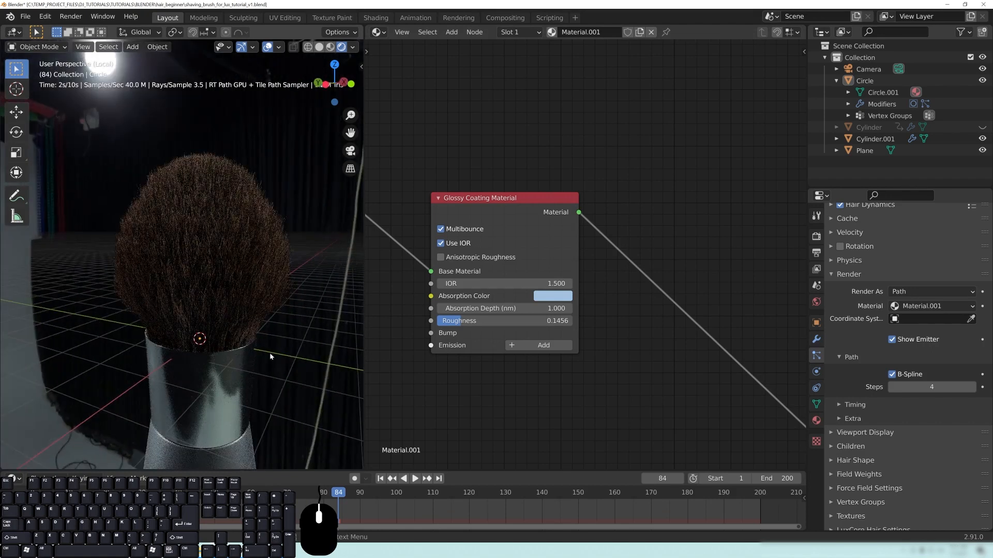
{"action": "mouse_move", "coordinate": [218, 338]}
{"action": "middle_mouse_down"}
{"action": "mouse_move", "coordinate": [171, 290]}
{"action": "mouse_move", "coordinate": [156, 250]}
{"action": "mouse_move", "coordinate": [189, 268]}
{"action": "middle_mouse_up"}
Reset the Glossy Coating's Absorption Depth to 0.000 and compare the hair's look from different sides.
{"action": "left_click", "coordinate": [497, 320]}
{"action": "key", "text": "Return"}
{"action": "key", "text": "BackSpace"}
{"action": "middle_click_drag", "start_coordinate": [217, 290], "coordinate": [192, 298]}
{"action": "middle_click_drag", "start_coordinate": [275, 263], "coordinate": [228, 244]}
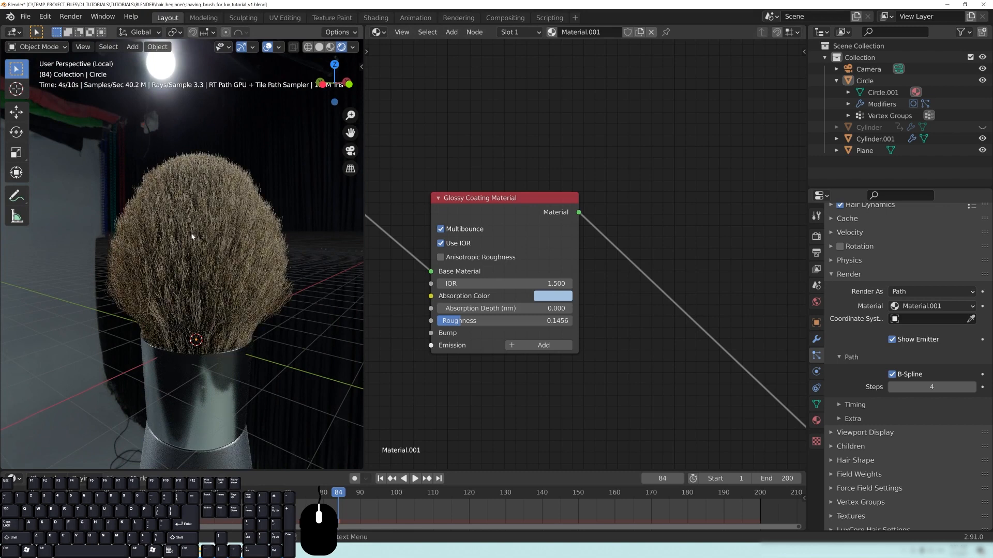
{"action": "middle_click_drag", "start_coordinate": [236, 275], "coordinate": [273, 231]}
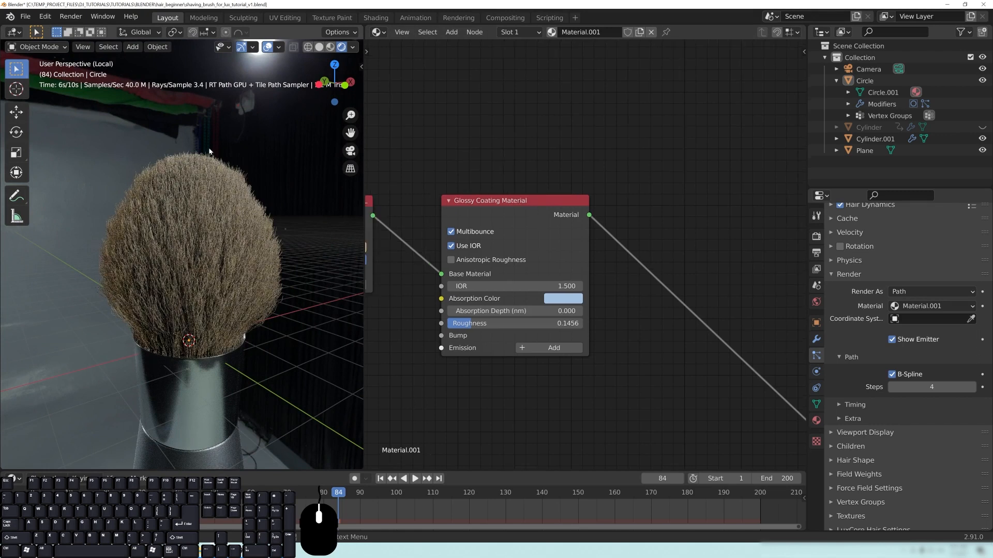
Set the Glossy Coating's Absorption Depth to 2, and increase it further to 7.640.
{"action": "left_click", "coordinate": [515, 311]}
{"action": "type", "text": "0.0"}
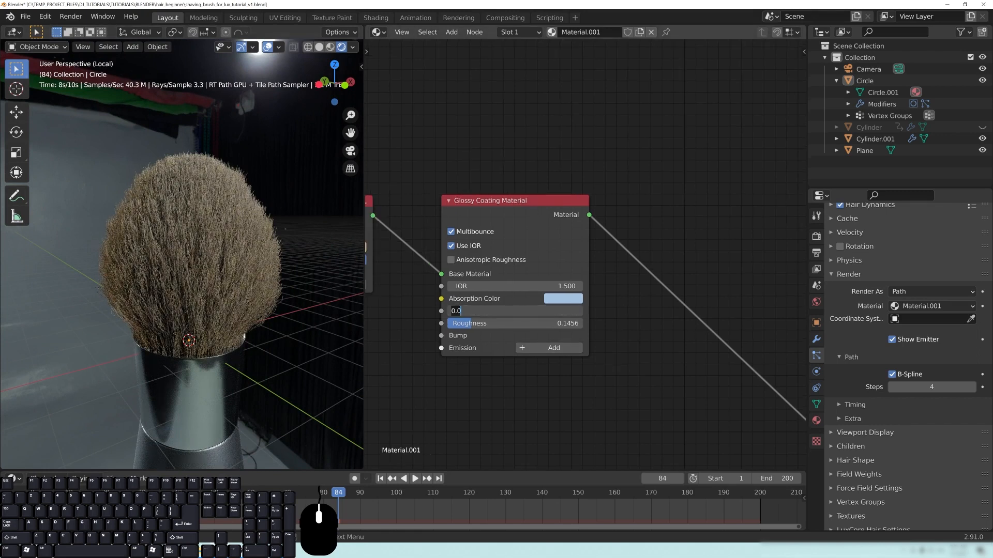
{"action": "key", "text": "BackSpace"}
{"action": "key", "text": "BackSpace"}
{"action": "key", "text": "BackSpace"}
{"action": "type", "text": "2"}
{"action": "key", "text": "Return"}
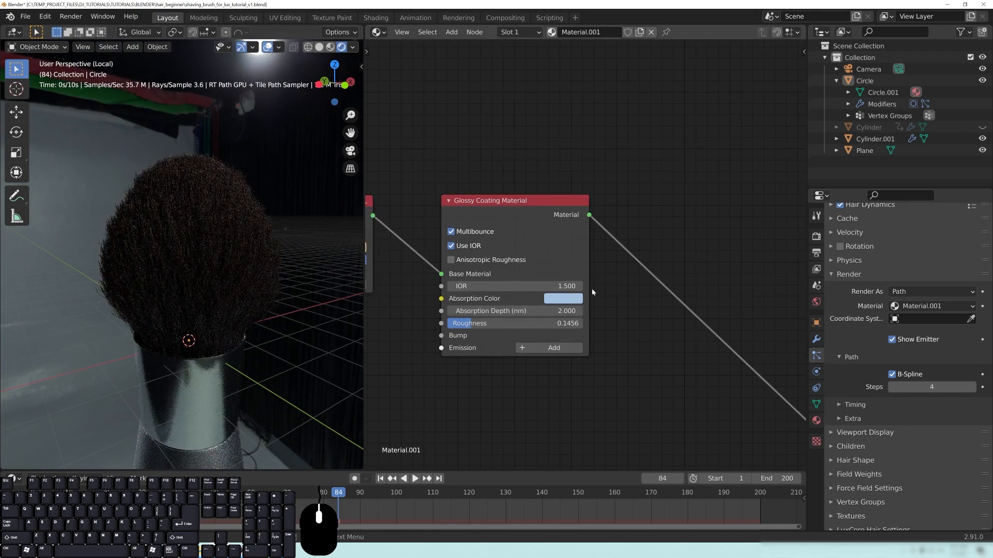
{"action": "left_click_drag", "start_coordinate": [501, 310], "coordinate": [451, 327]}
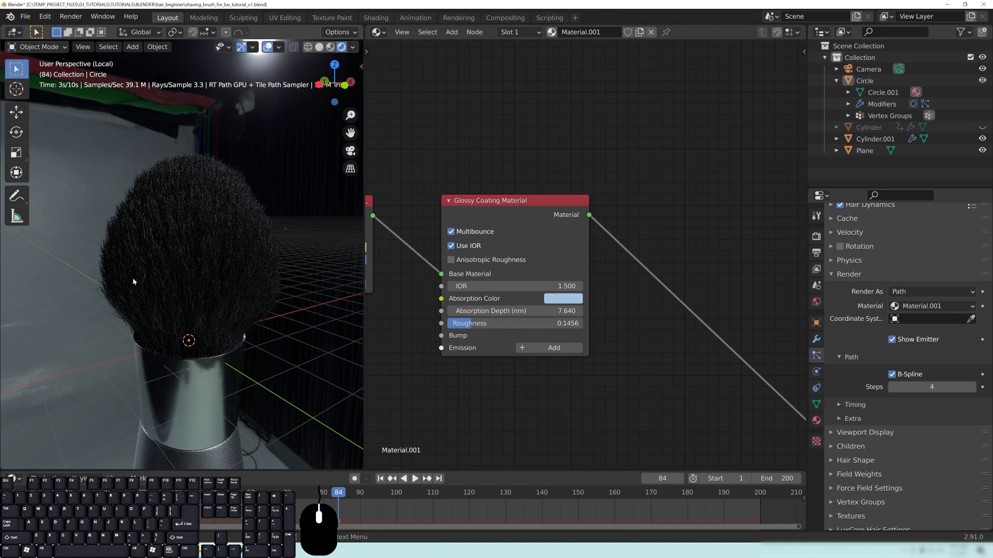
Reduce the Absorption Depth to 0.25, raise it to 0.880, and view the brush hair from another angle.
{"action": "double_click", "coordinate": [512, 310]}
{"action": "type", "text": ".25"}
{"action": "key", "text": "Return"}
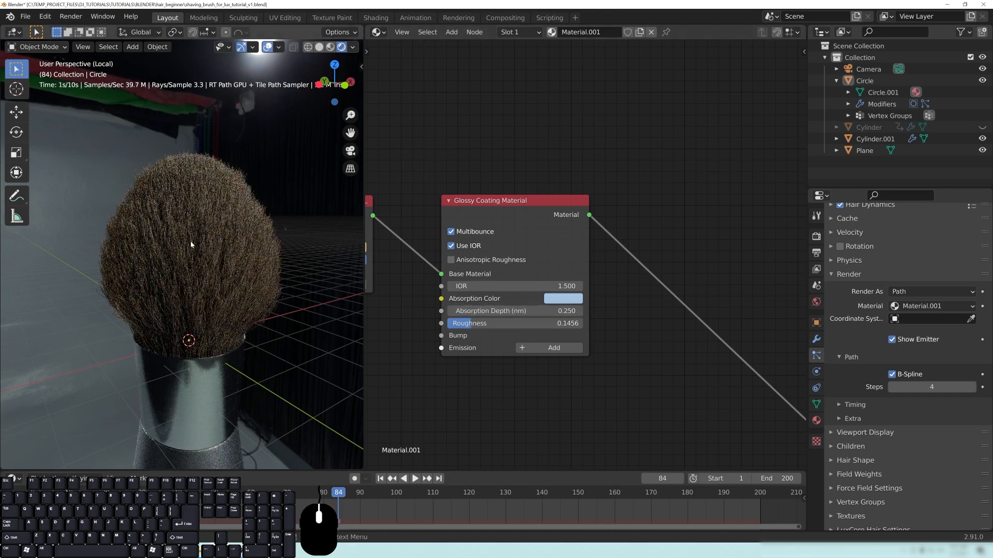
{"action": "left_click_drag", "start_coordinate": [512, 311], "coordinate": [549, 311]}
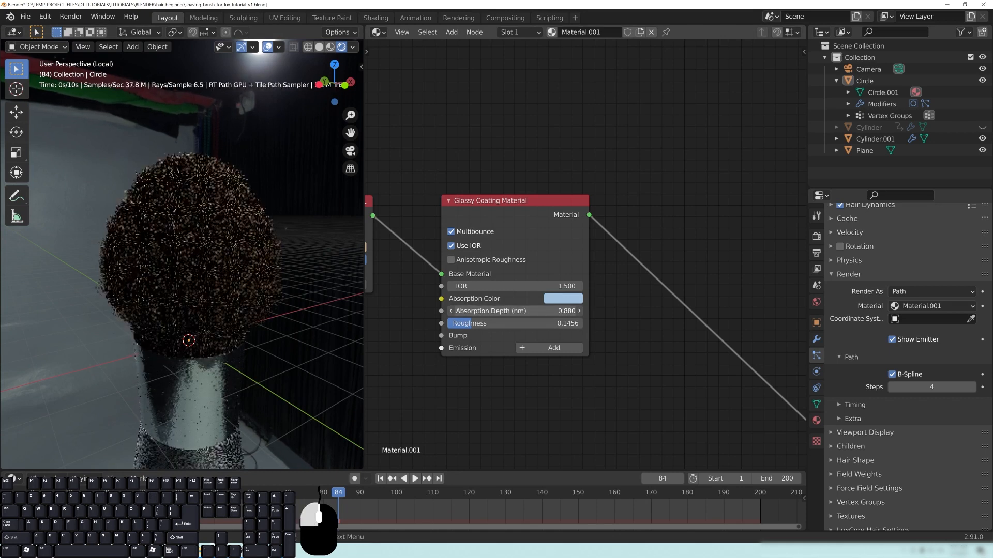
{"action": "middle_click_drag", "start_coordinate": [244, 318], "coordinate": [235, 290]}
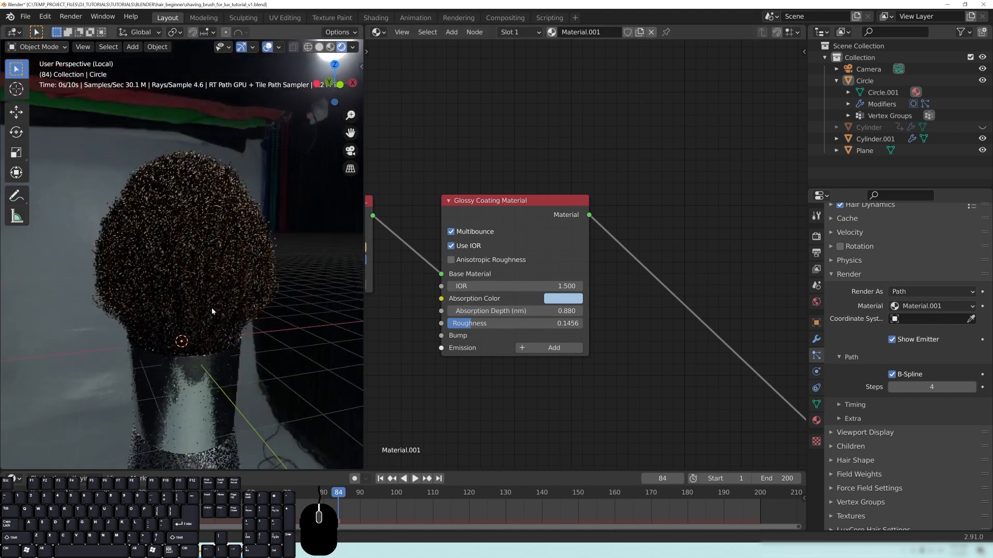
Rearrange the node tree by moving both ColorRamps up and the Vertex Color node farther away from them.
{"action": "mouse_move", "coordinate": [468, 399]}
{"action": "middle_mouse_down"}
{"action": "mouse_move", "coordinate": [518, 344]}
{"action": "mouse_move", "coordinate": [598, 317]}
{"action": "middle_mouse_up"}
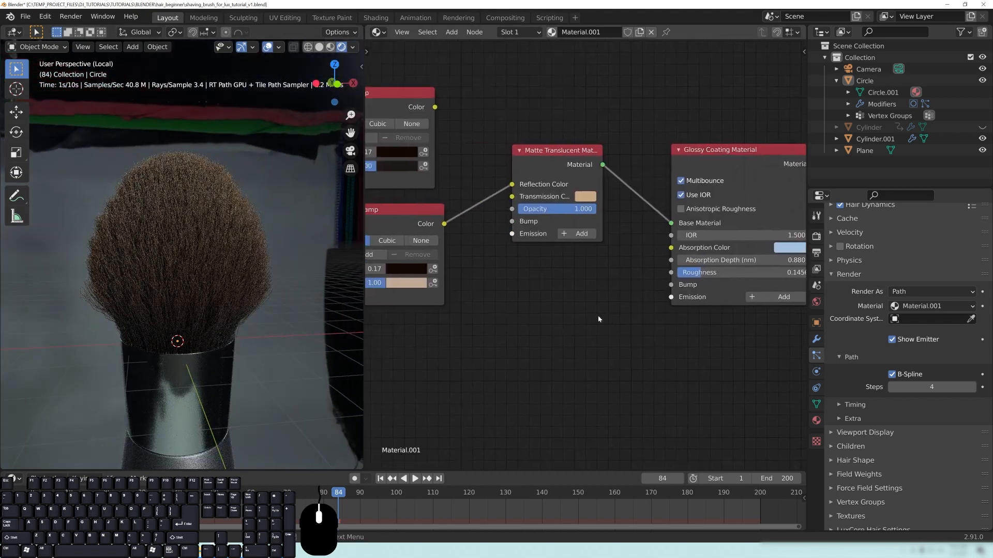
{"action": "scroll", "coordinate": [519, 245], "scroll_direction": "down", "scroll_amount": 4}
{"action": "left_click_drag", "start_coordinate": [516, 145], "coordinate": [520, 87]}
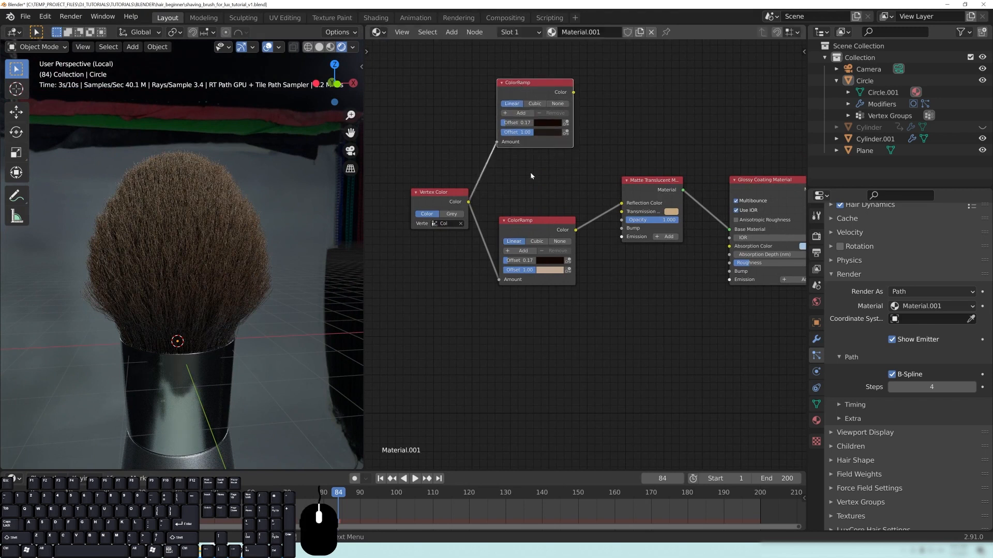
{"action": "left_click_drag", "start_coordinate": [522, 221], "coordinate": [523, 184]}
{"action": "left_click_drag", "start_coordinate": [440, 202], "coordinate": [395, 199]}
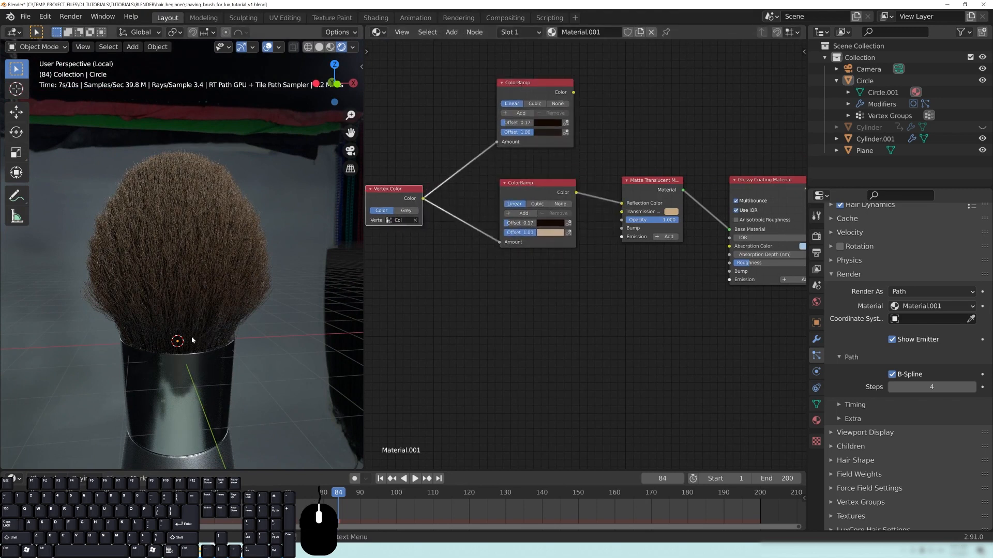
Detach the lower ColorRamp from Reflection Color, restore the link, and set its first color stop's Offset to 0.00.
{"action": "left_click_drag", "start_coordinate": [621, 204], "coordinate": [667, 212]}
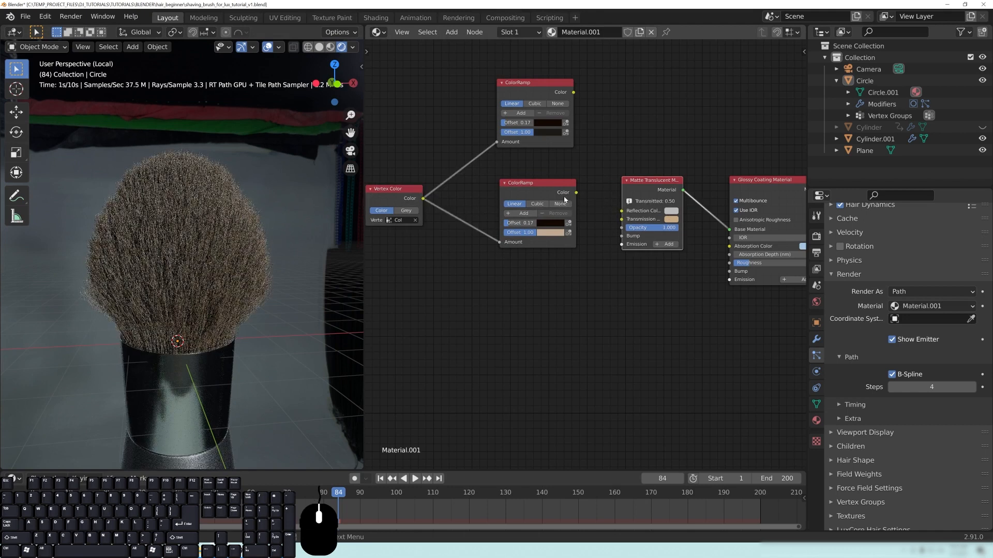
{"action": "left_click", "coordinate": [577, 195]}
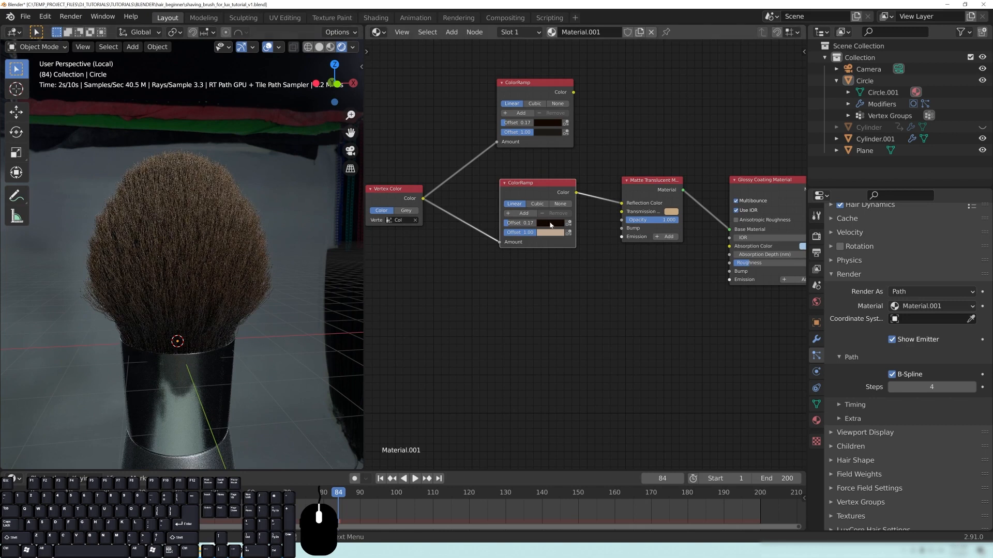
{"action": "left_click_drag", "start_coordinate": [520, 222], "coordinate": [507, 222]}
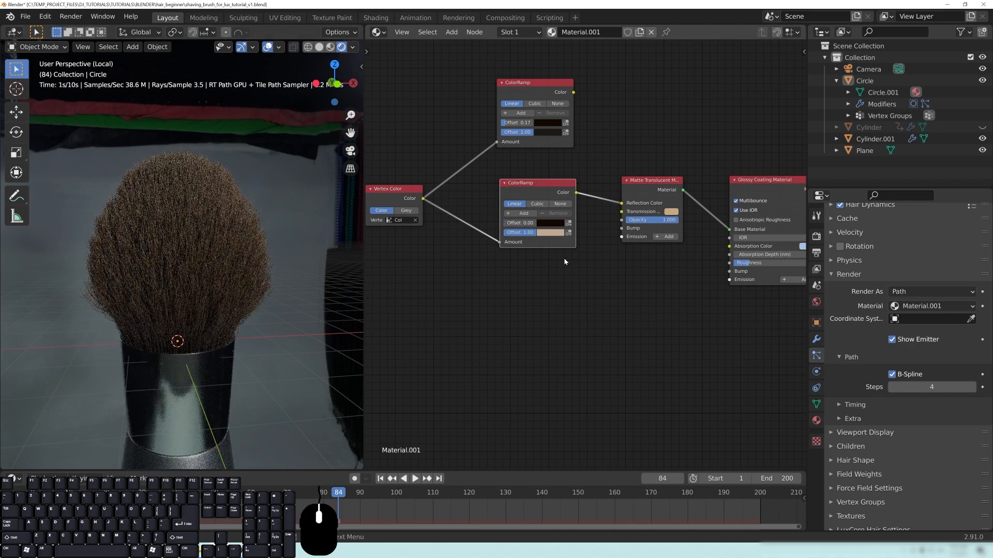
Try a blue Transmission Color on the Matte Translucent material, and change it to a bright orange tone, E7B57F.
{"action": "middle_click_drag", "start_coordinate": [598, 305], "coordinate": [413, 317]}
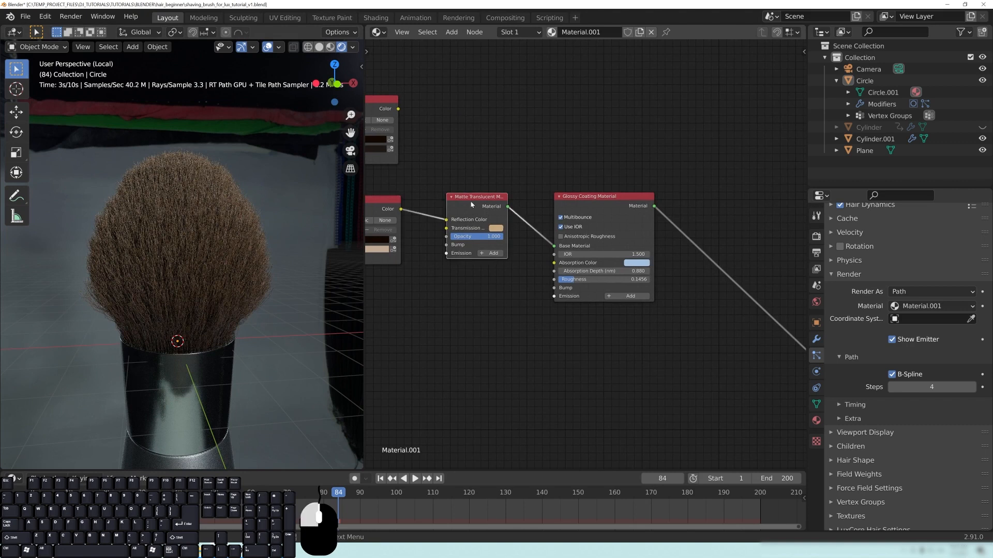
{"action": "middle_click_drag", "start_coordinate": [480, 292], "coordinate": [501, 297]}
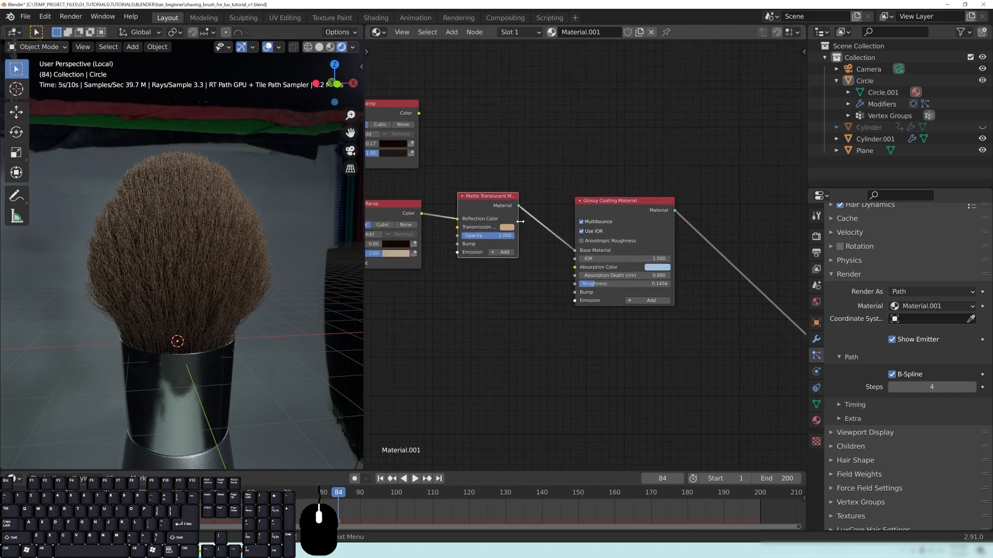
{"action": "left_click", "coordinate": [507, 229]}
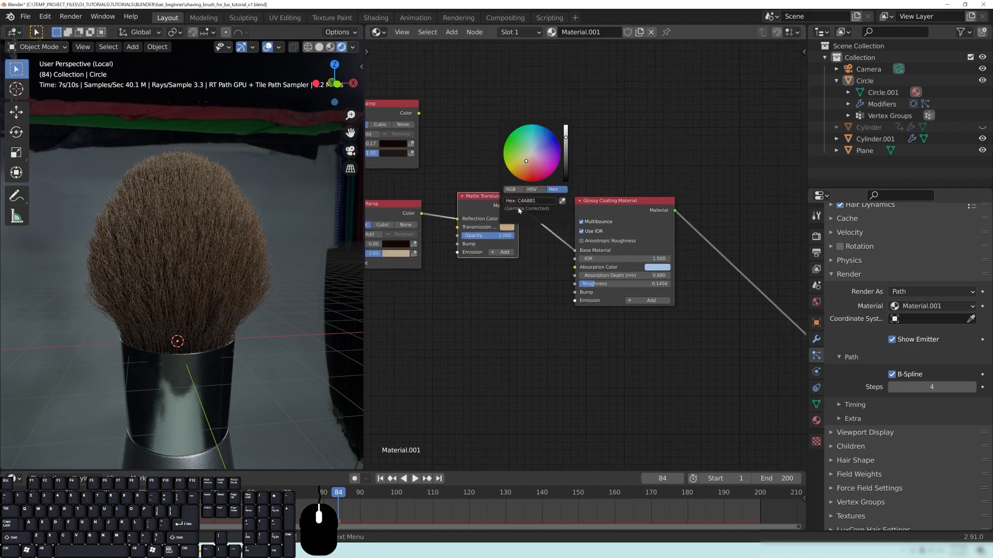
{"action": "left_click_drag", "start_coordinate": [526, 161], "coordinate": [538, 144]}
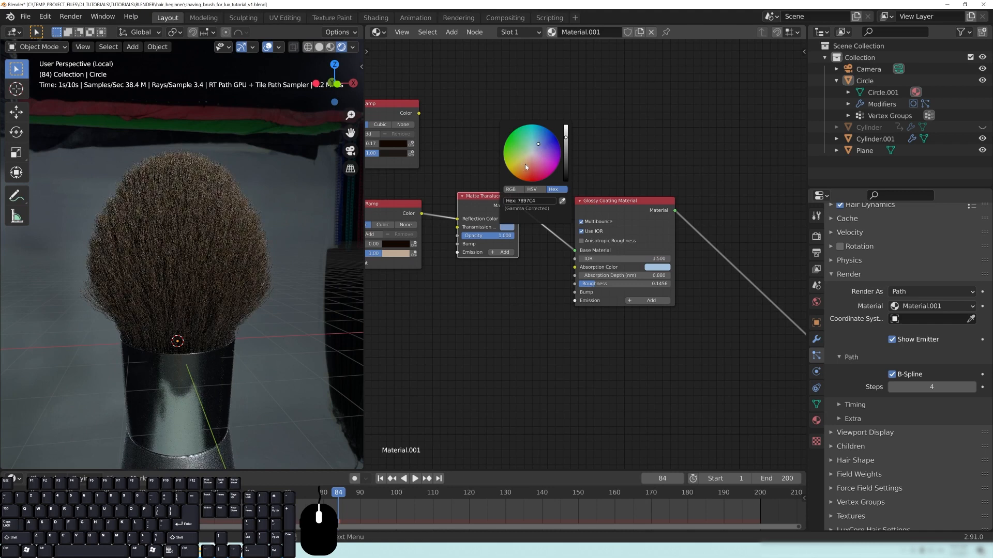
{"action": "left_click_drag", "start_coordinate": [538, 144], "coordinate": [546, 135]}
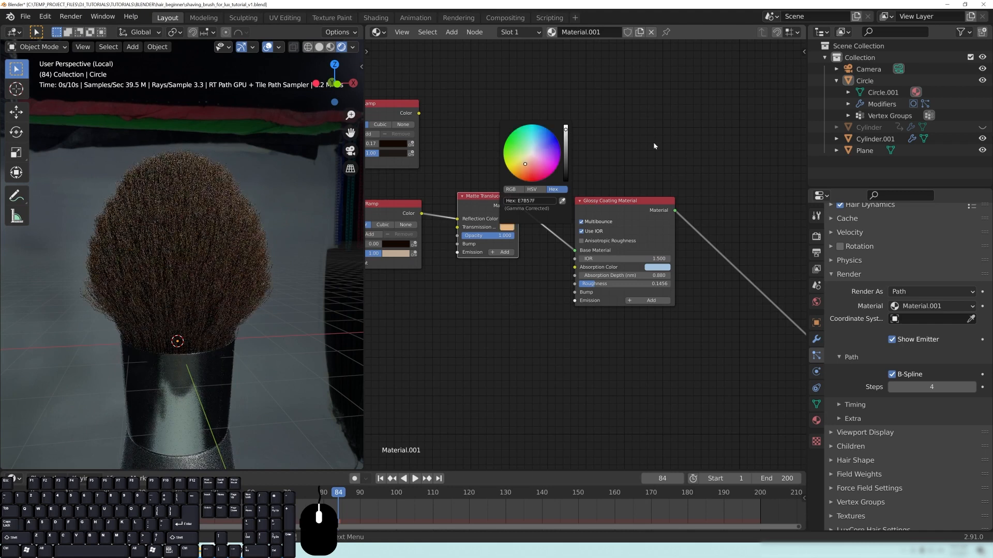
Move the Glossy Coating node up and closer to the Matte Translucent node, and open its Absorption Color.
{"action": "middle_click_drag", "start_coordinate": [629, 191], "coordinate": [593, 193]}
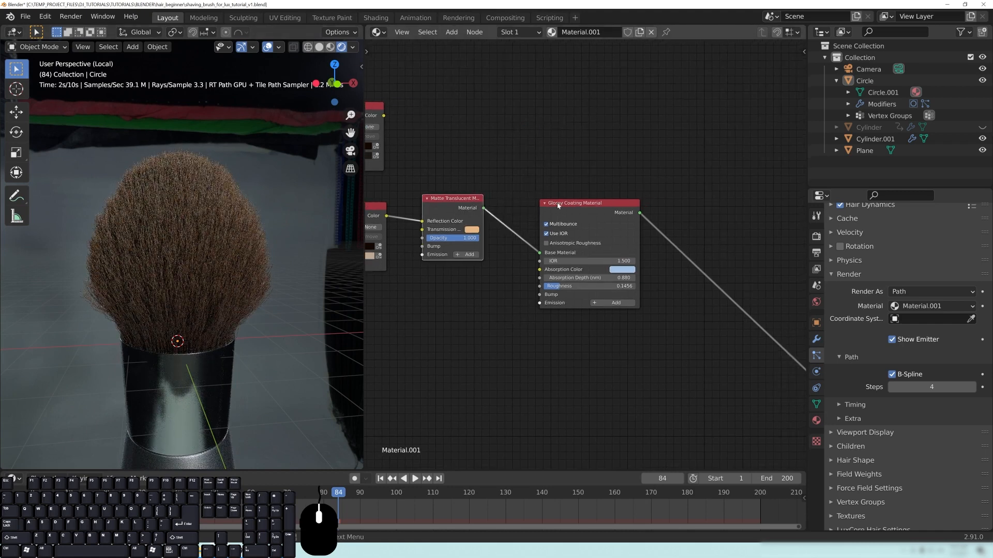
{"action": "left_click_drag", "start_coordinate": [574, 211], "coordinate": [549, 194]}
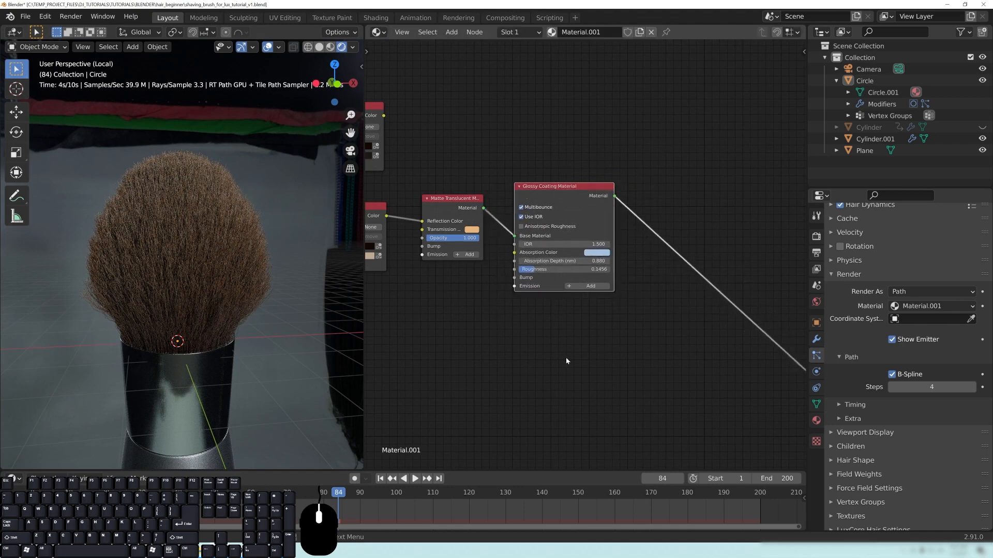
{"action": "middle_click_drag", "start_coordinate": [565, 357], "coordinate": [574, 366]}
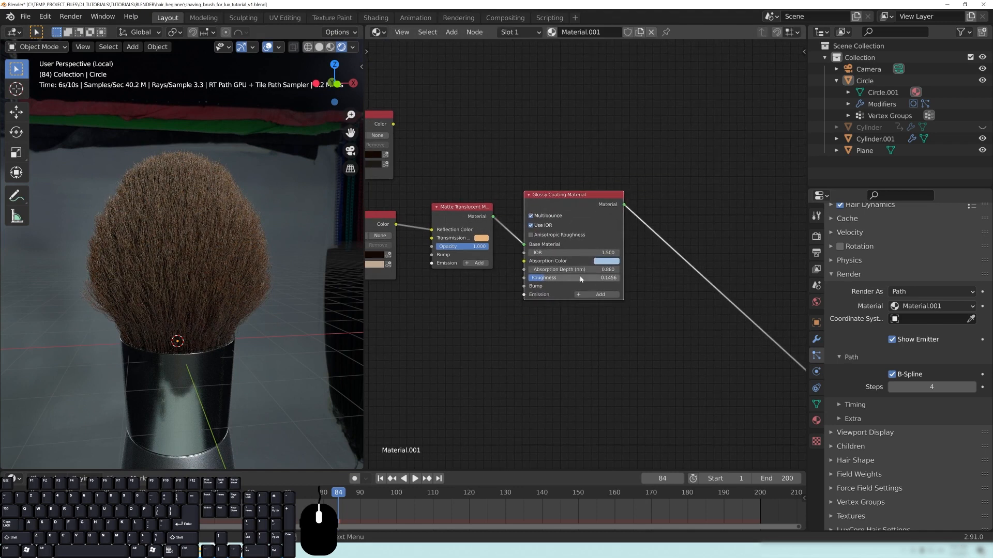
{"action": "left_click", "coordinate": [607, 261]}
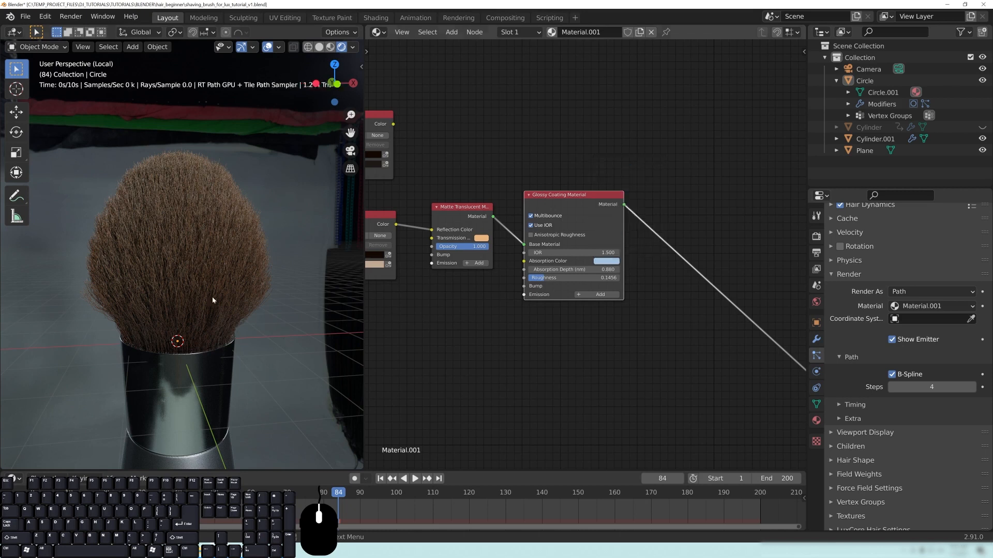
Reduce the Glossy Coating's Absorption Depth to 0, set it to 0.1, and raise it to 0.571.
{"action": "left_click_drag", "start_coordinate": [600, 270], "coordinate": [553, 270]}
{"action": "middle_click_drag", "start_coordinate": [542, 349], "coordinate": [611, 356]}
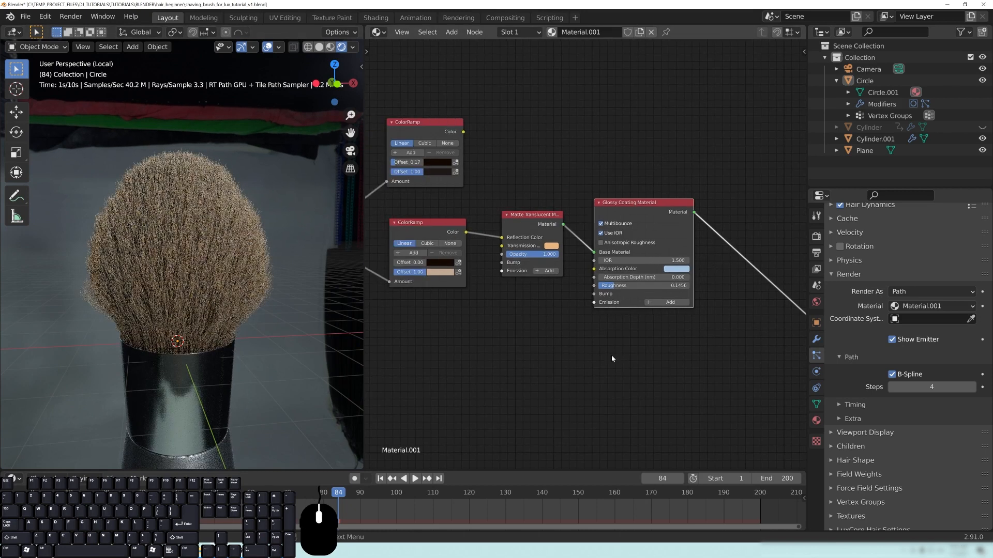
{"action": "left_click", "coordinate": [641, 278]}
{"action": "type", "text": "0.1"}
{"action": "key", "text": "Return"}
{"action": "left_click_drag", "start_coordinate": [641, 277], "coordinate": [664, 277]}
{"action": "middle_click_drag", "start_coordinate": [503, 350], "coordinate": [603, 333]}
{"action": "middle_click_drag", "start_coordinate": [281, 267], "coordinate": [245, 311]}
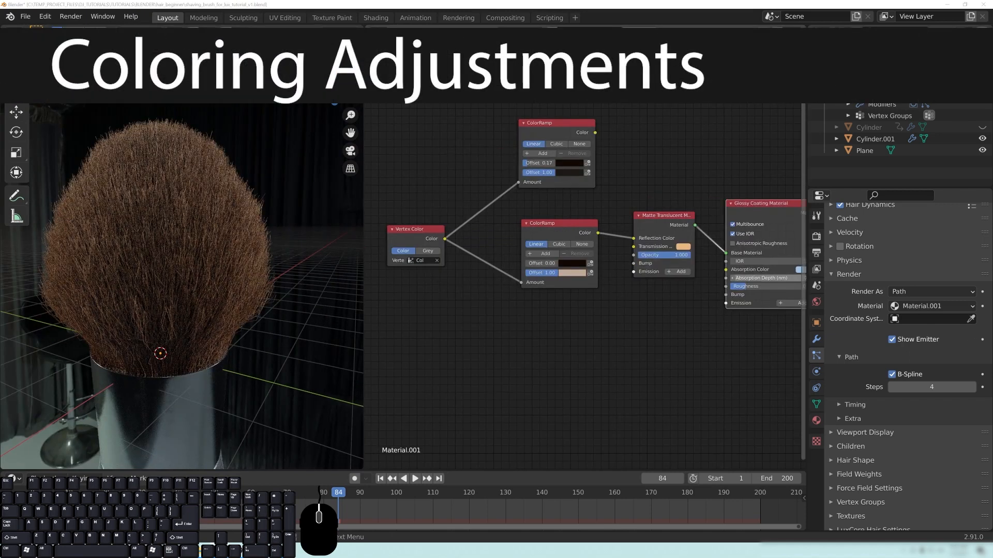
Add a third color stop to the lower ColorRamp and set its first stop's color to pinkish white, F5ECEE.
{"action": "middle_click_drag", "start_coordinate": [562, 344], "coordinate": [569, 346]}
{"action": "scroll", "coordinate": [212, 262], "scroll_direction": "down", "scroll_amount": 1}
{"action": "scroll", "coordinate": [212, 265], "scroll_direction": "down", "scroll_amount": 3}
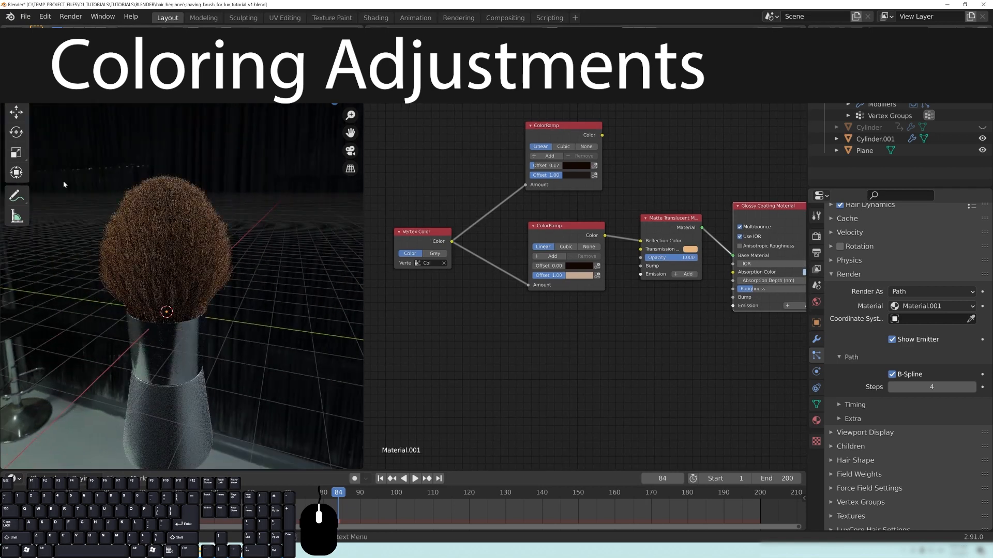
{"action": "middle_click_drag", "start_coordinate": [621, 341], "coordinate": [573, 336]}
{"action": "scroll", "coordinate": [574, 332], "scroll_direction": "up", "scroll_amount": 2}
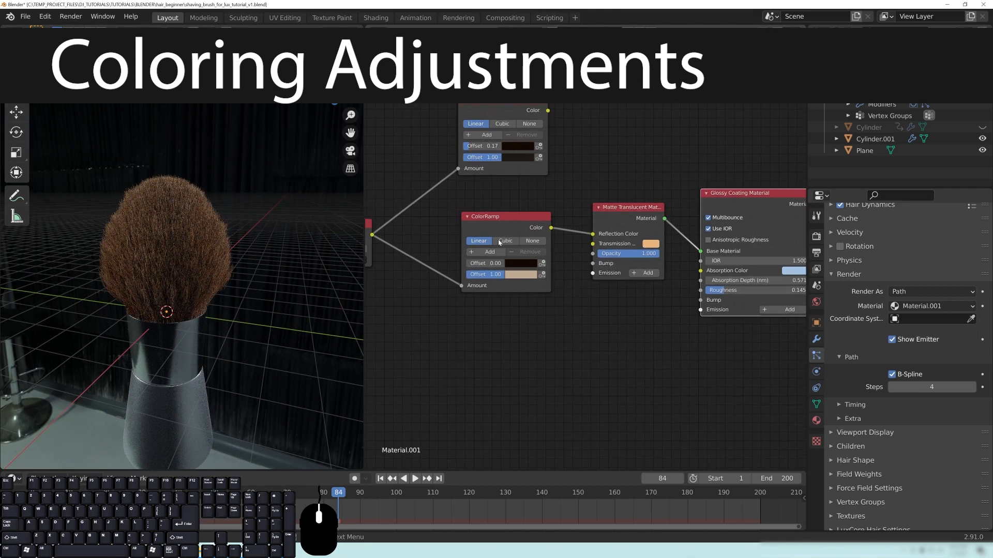
{"action": "left_click", "coordinate": [487, 255]}
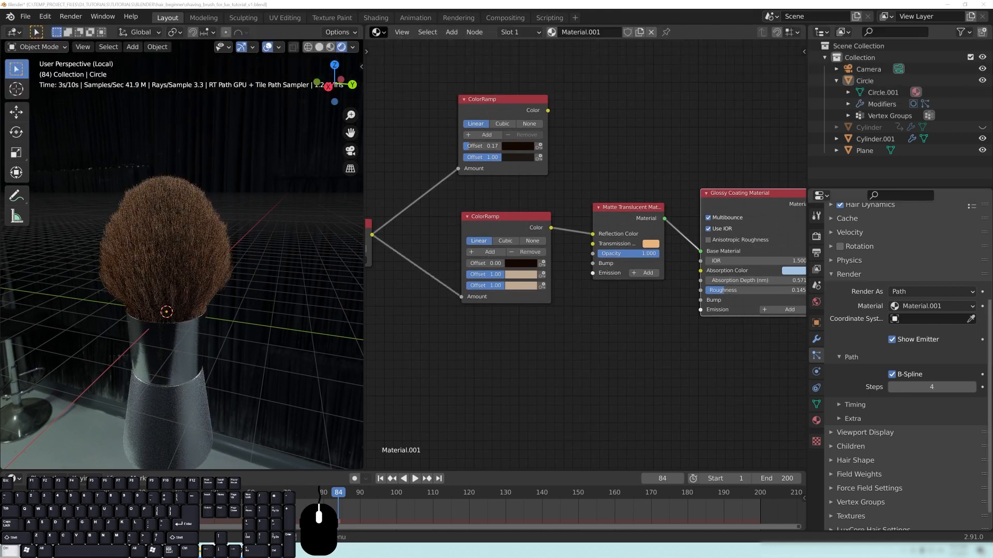
{"action": "left_click", "coordinate": [515, 265]}
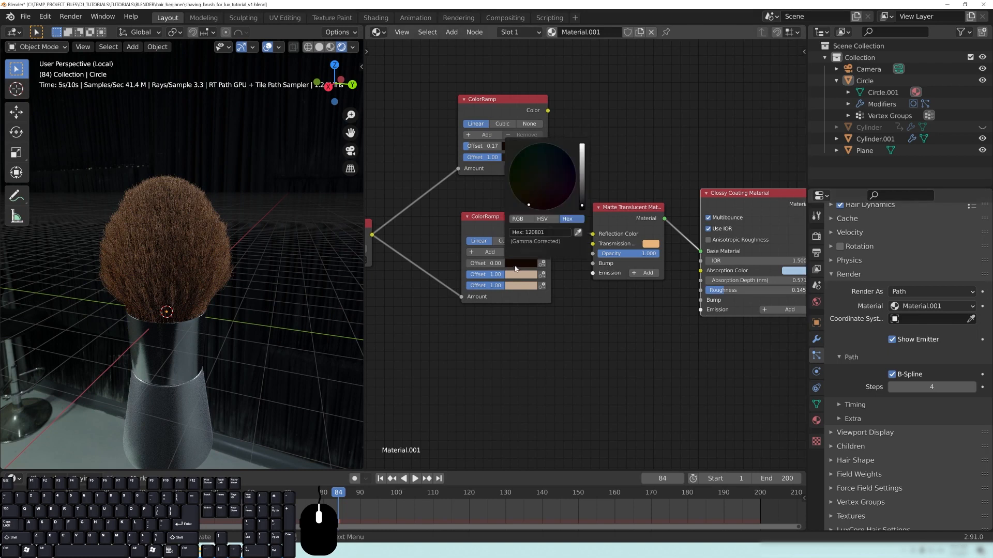
{"action": "left_click", "coordinate": [547, 237]}
{"action": "type", "text": "F5ECEE"}
{"action": "key", "text": "Return"}
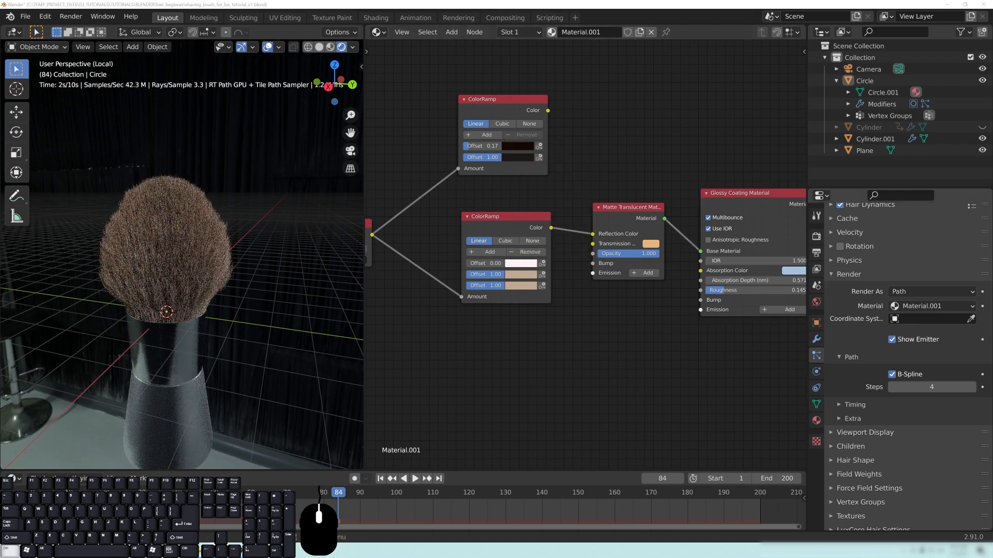
Set the lower ColorRamp's middle stop to dark brown with an Offset of 0.50.
{"action": "left_click", "coordinate": [520, 264]}
{"action": "left_click", "coordinate": [541, 243]}
{"action": "type", "text": "C0A992"}
{"action": "key", "text": "Return"}
{"action": "double_click", "coordinate": [481, 275]}
{"action": "type", "text": ".5"}
{"action": "key", "text": "Return"}
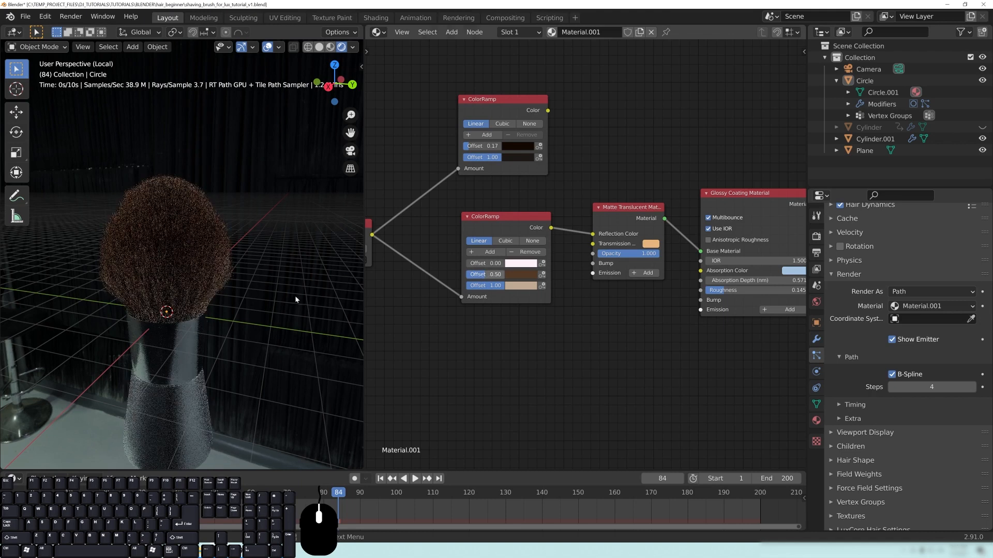
Set the lower ColorRamp's last stop to the pale cream color FFEED5.
{"action": "mouse_move", "coordinate": [209, 262]}
{"action": "middle_mouse_down"}
{"action": "mouse_move", "coordinate": [255, 286]}
{"action": "mouse_move", "coordinate": [192, 251]}
{"action": "middle_mouse_up"}
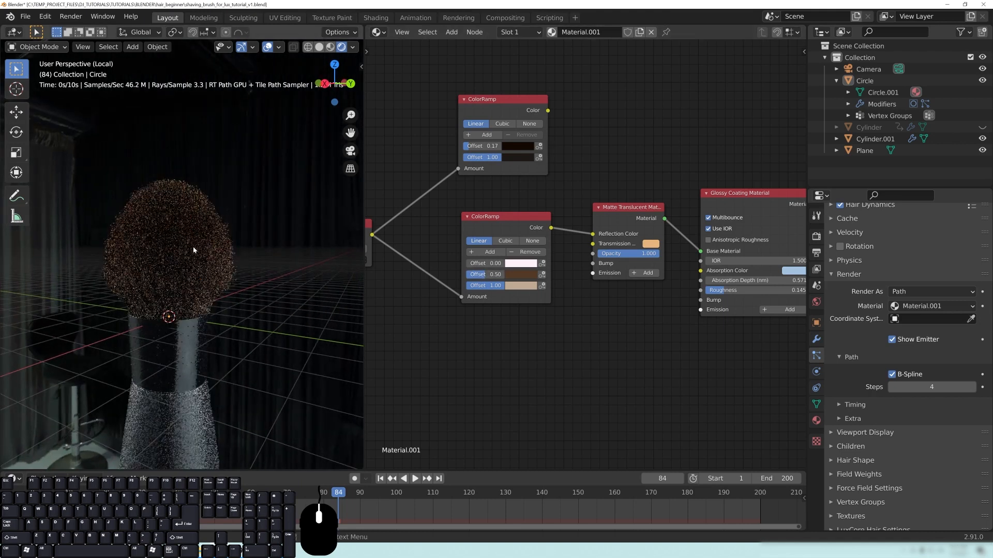
{"action": "middle_click_drag", "start_coordinate": [521, 289], "coordinate": [515, 296]}
{"action": "left_click", "coordinate": [515, 293]}
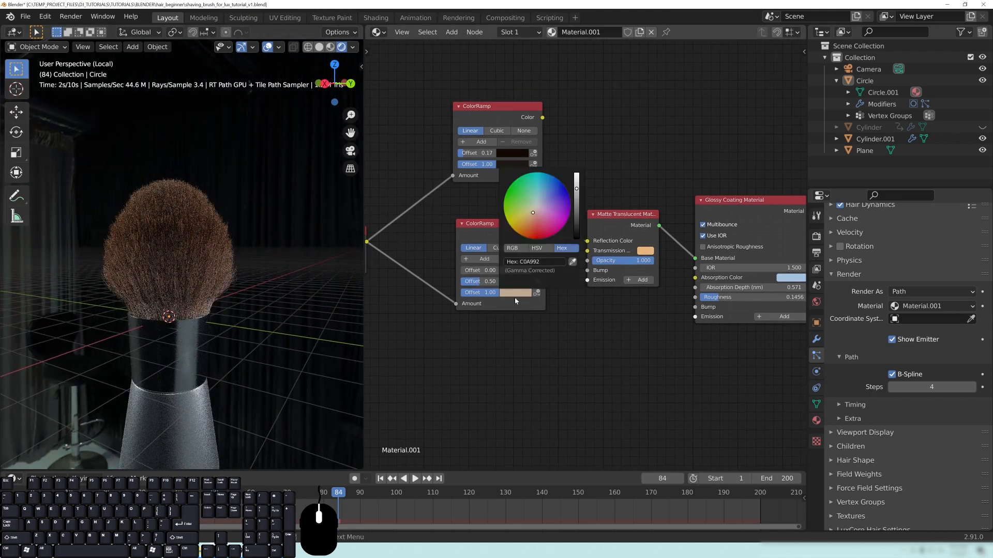
{"action": "key", "text": "ctrl+v"}
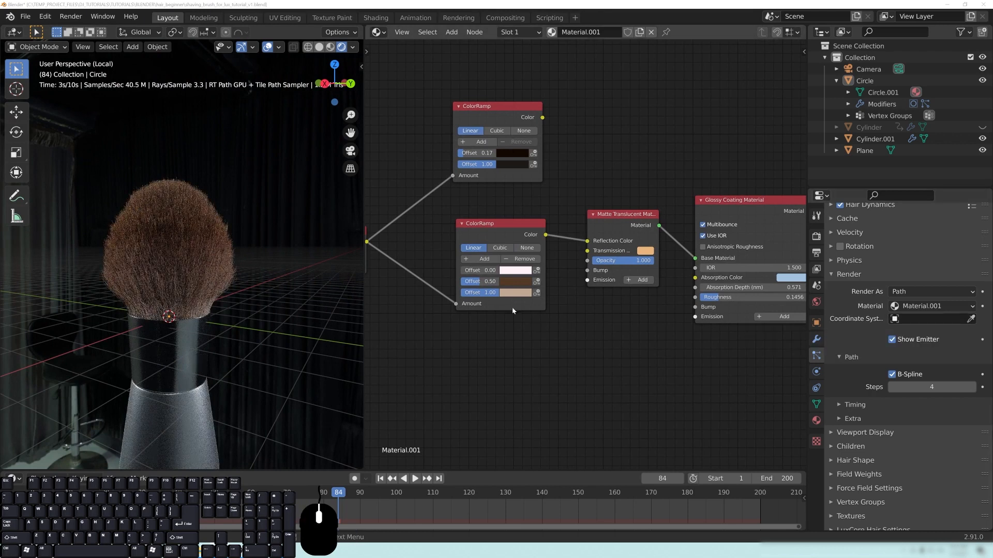
{"action": "left_click", "coordinate": [515, 293]}
{"action": "left_click", "coordinate": [557, 261]}
{"action": "key", "text": "ctrl+v"}
{"action": "key", "text": "Return"}
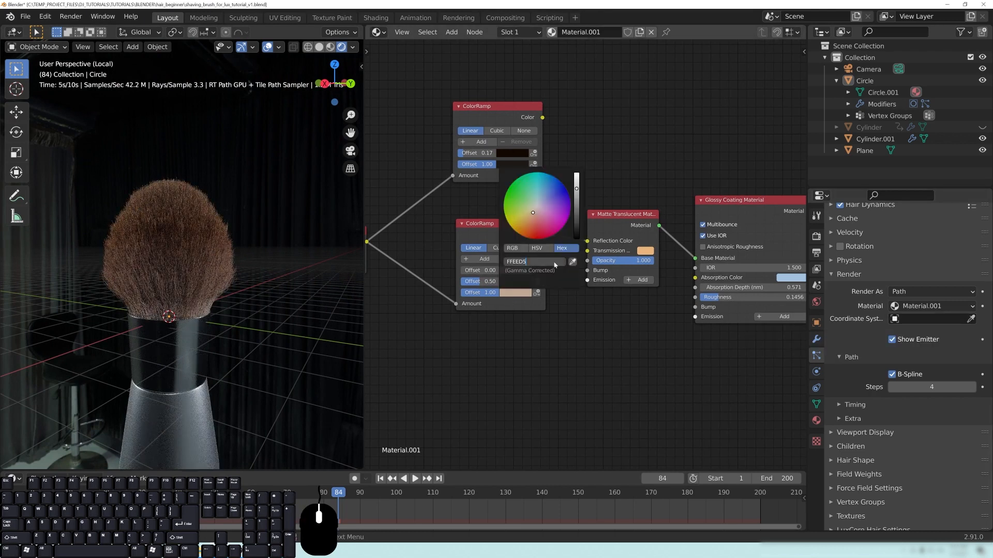
Set the Matte Translucent material's Transmission Color to F4DBB2.
{"action": "middle_click_drag", "start_coordinate": [620, 345], "coordinate": [496, 364]}
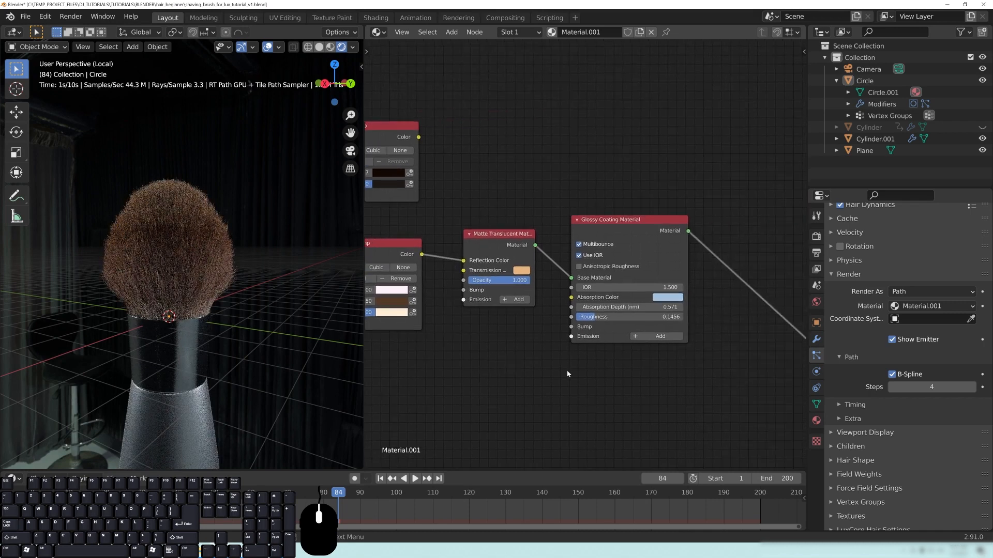
{"action": "middle_click_drag", "start_coordinate": [568, 373], "coordinate": [556, 368]}
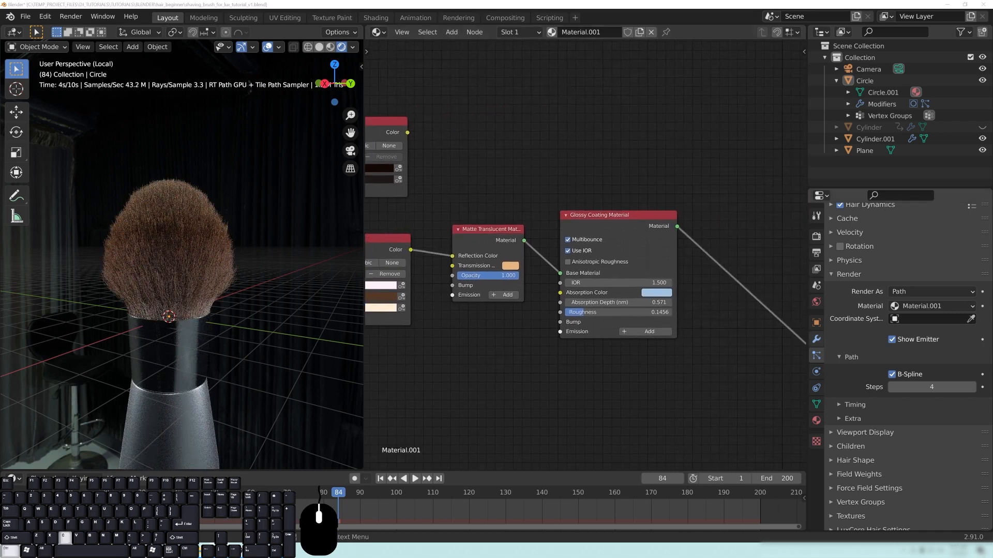
{"action": "left_click", "coordinate": [510, 265]}
{"action": "left_click", "coordinate": [537, 235]}
{"action": "key", "text": "Return"}
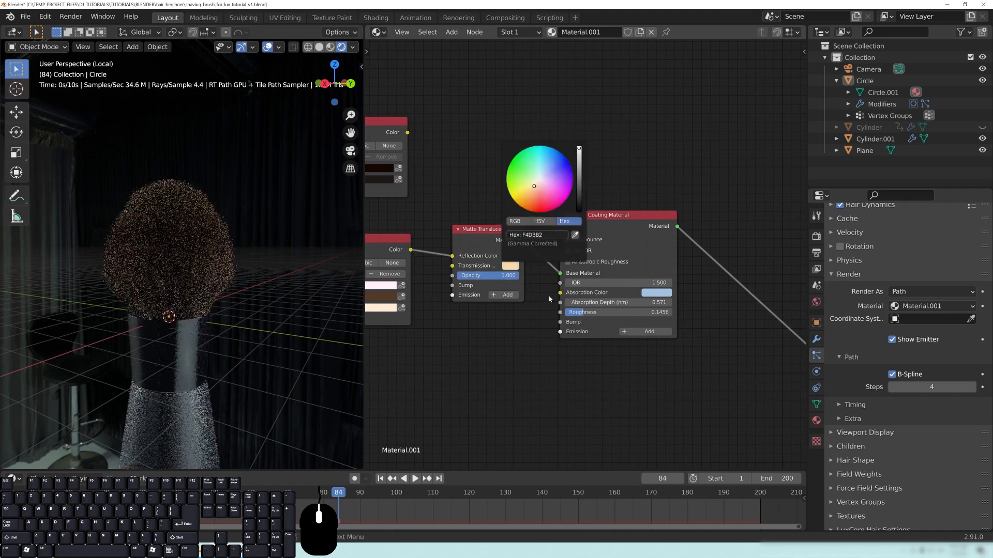
Move the Glossy Coating node slightly up and set its Absorption Color to a brighter light blue.
{"action": "middle_click_drag", "start_coordinate": [588, 385], "coordinate": [541, 382]}
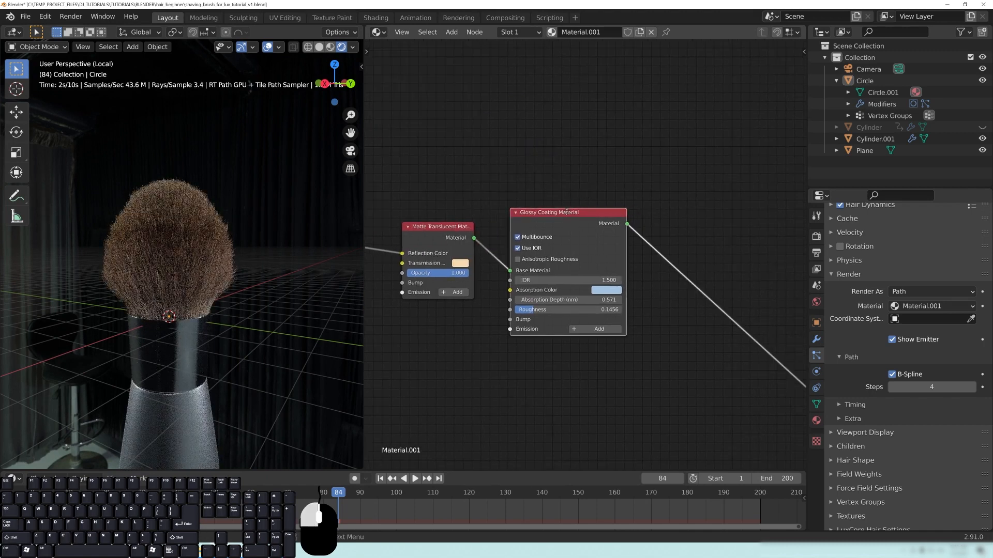
{"action": "left_click_drag", "start_coordinate": [574, 212], "coordinate": [570, 204]}
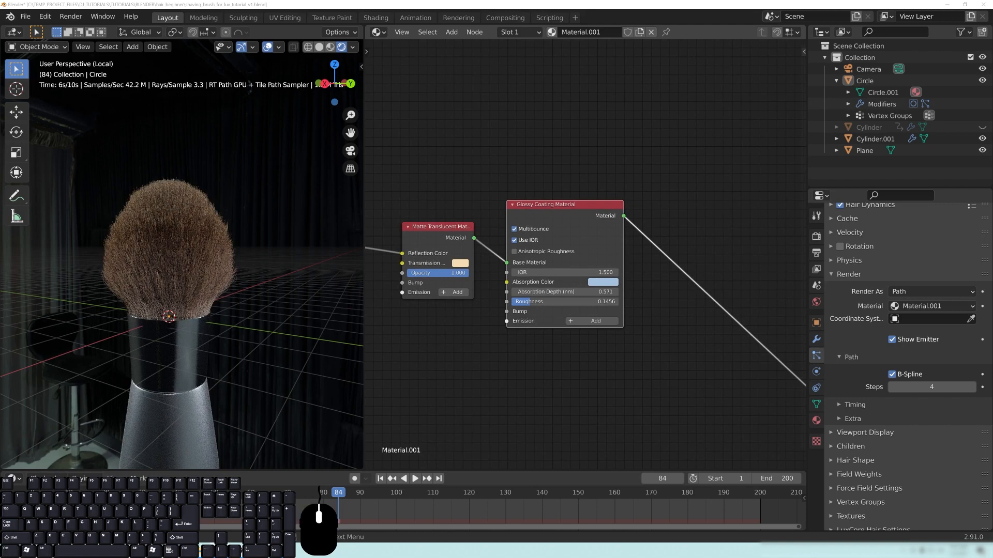
{"action": "left_click", "coordinate": [618, 282]}
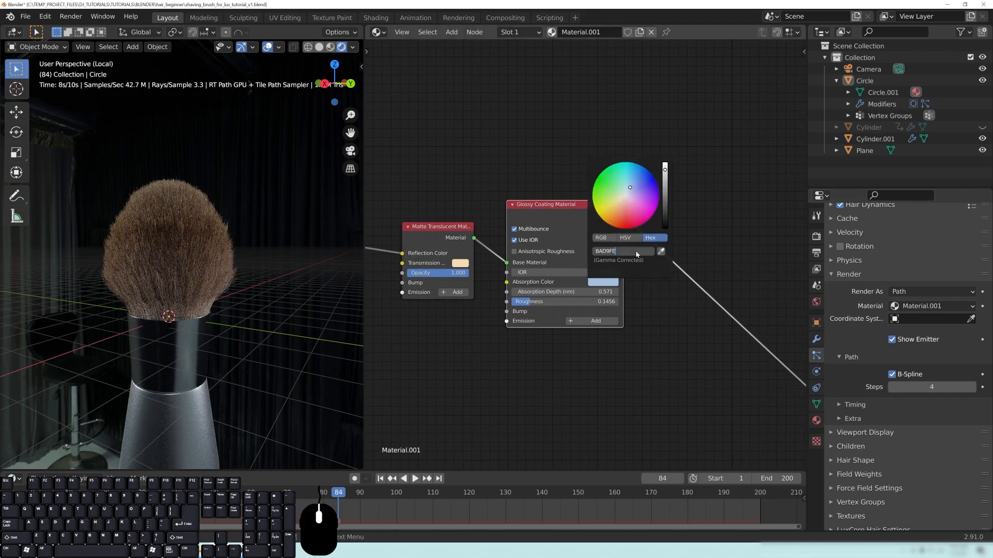
{"action": "key", "text": "Return"}
Set the Glossy Coating's IOR to 1.550, Absorption Depth to 0.471 and Roughness to 0.15.
{"action": "double_click", "coordinate": [565, 272]}
{"action": "type", "text": "1.5"}
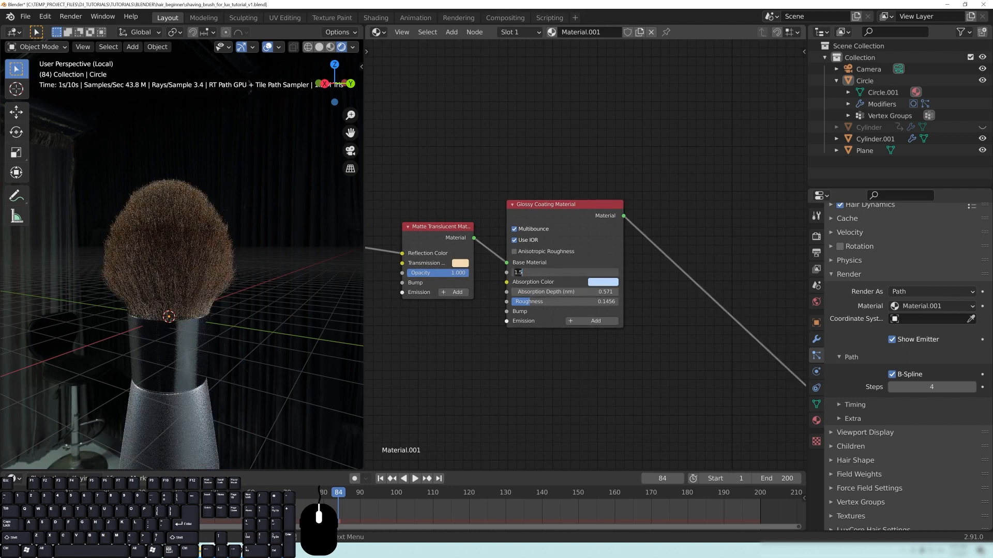
{"action": "type", "text": "50"}
{"action": "middle_click_drag", "start_coordinate": [569, 317], "coordinate": [594, 365]}
{"action": "key", "text": "Tab"}
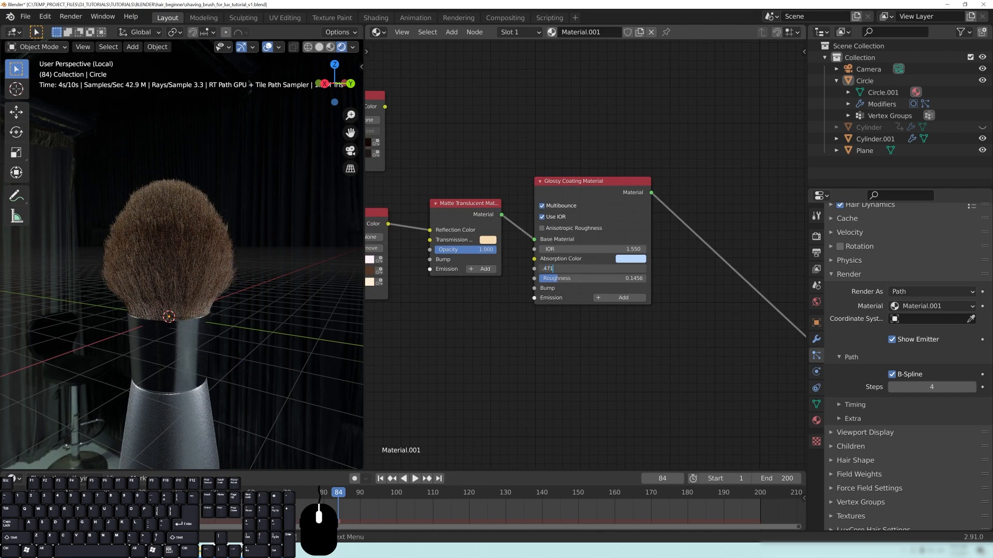
{"action": "key", "text": "Tab"}
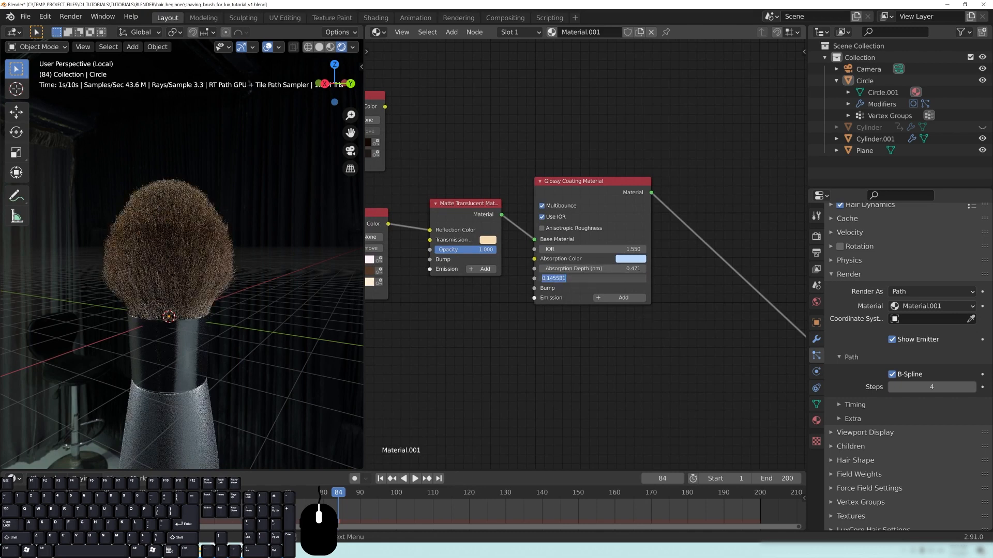
{"action": "type", "text": ".15"}
{"action": "key", "text": "Return"}
View the shaving brush through the scene camera and hide the viewport overlays.
{"action": "mouse_move", "coordinate": [171, 290]}
{"action": "middle_mouse_down"}
{"action": "mouse_move", "coordinate": [205, 303]}
{"action": "mouse_move", "coordinate": [238, 295]}
{"action": "middle_mouse_up"}
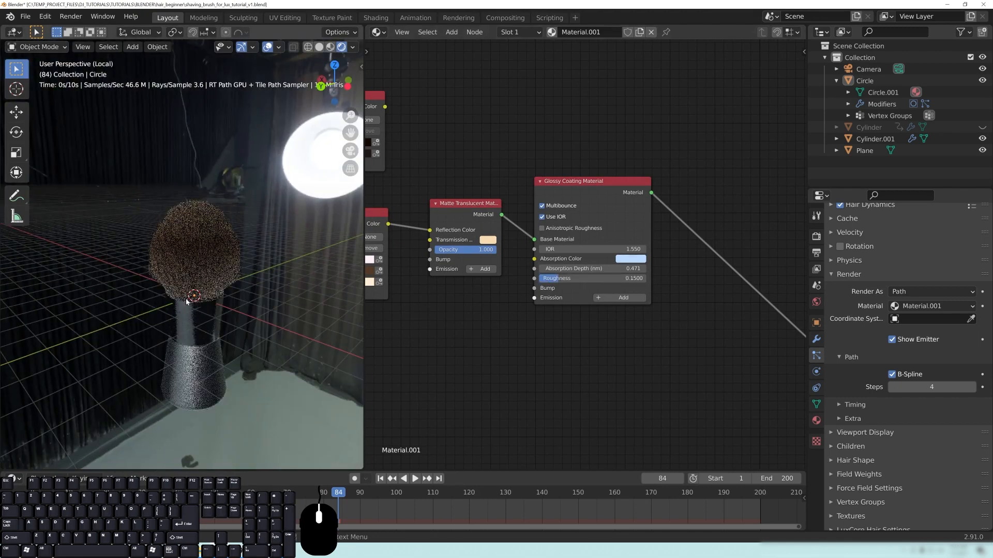
{"action": "middle_click_drag", "start_coordinate": [461, 345], "coordinate": [711, 323]}
{"action": "scroll", "coordinate": [585, 296], "scroll_direction": "down", "scroll_amount": 1}
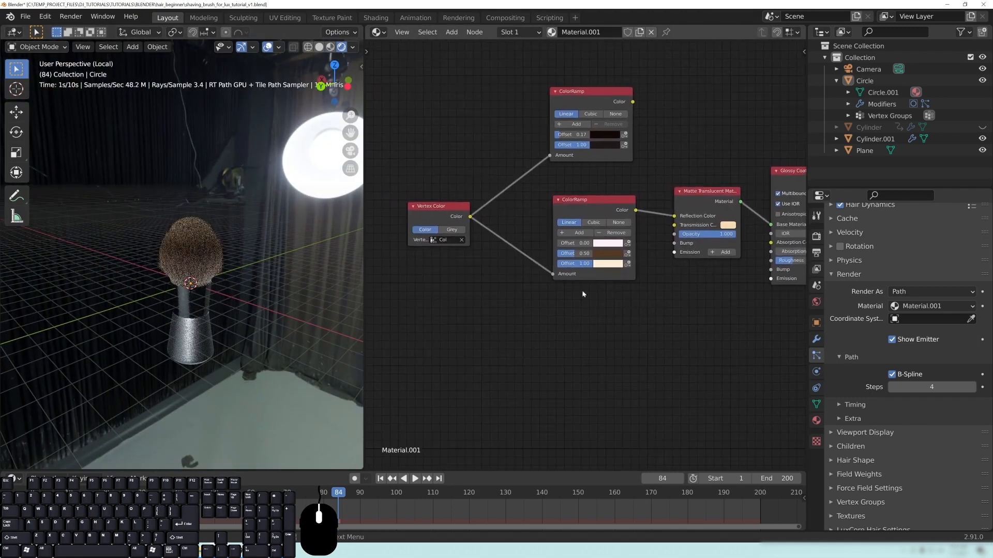
{"action": "middle_click_drag", "start_coordinate": [201, 323], "coordinate": [225, 305]}
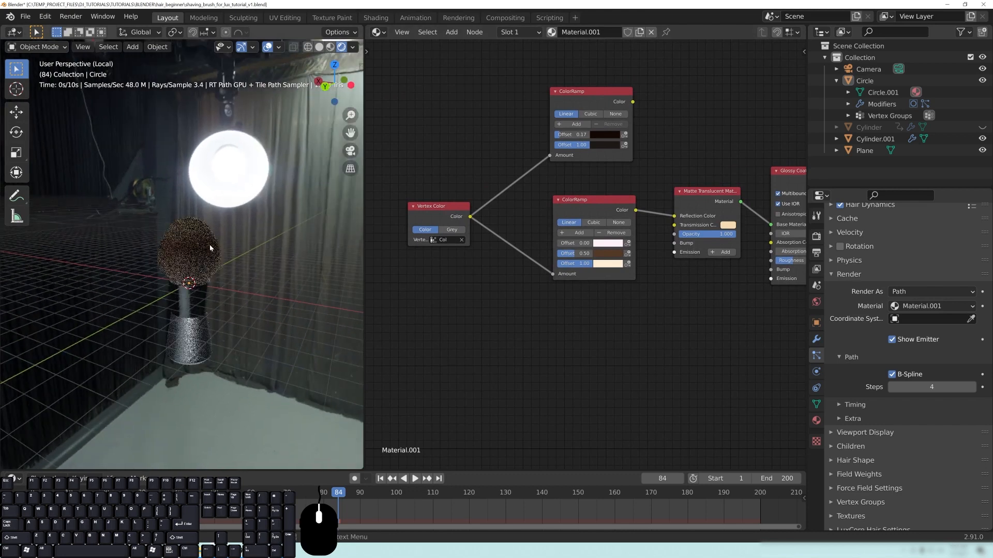
{"action": "key", "text": "KP_0"}
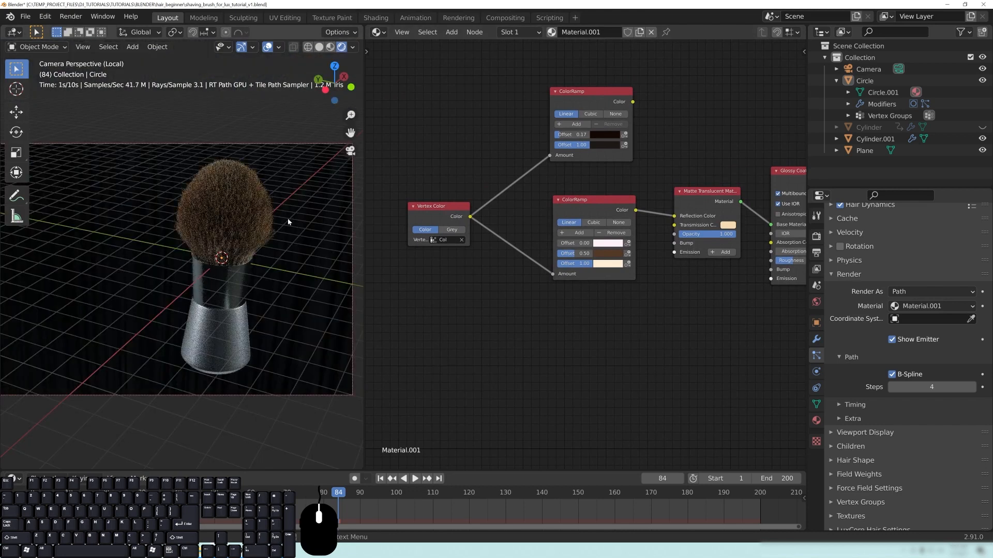
{"action": "left_click", "coordinate": [268, 47]}
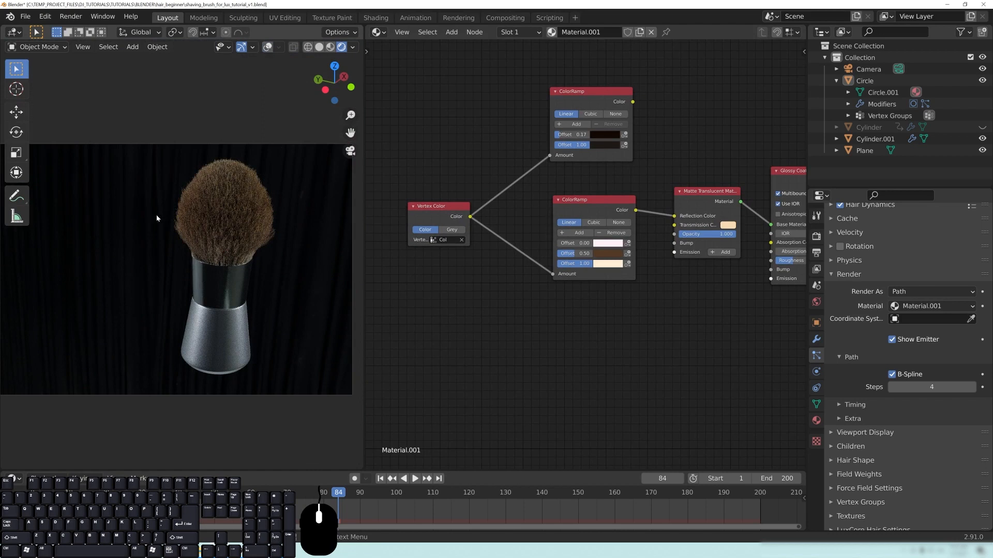
Switch the viewport to solid shading, shift the two material nodes slightly down, and delete the unused two-stop ColorRamp node.
{"action": "key", "text": "z"}
{"action": "left_click", "coordinate": [269, 233]}
{"action": "mouse_move", "coordinate": [262, 291]}
{"action": "middle_mouse_down"}
{"action": "mouse_move", "coordinate": [171, 284]}
{"action": "mouse_move", "coordinate": [331, 294]}
{"action": "middle_mouse_up"}
{"action": "scroll", "coordinate": [636, 317], "scroll_direction": "right", "scroll_amount": 5, "text": "ctrl"}
{"action": "scroll", "coordinate": [616, 314], "scroll_direction": "down", "scroll_amount": 2}
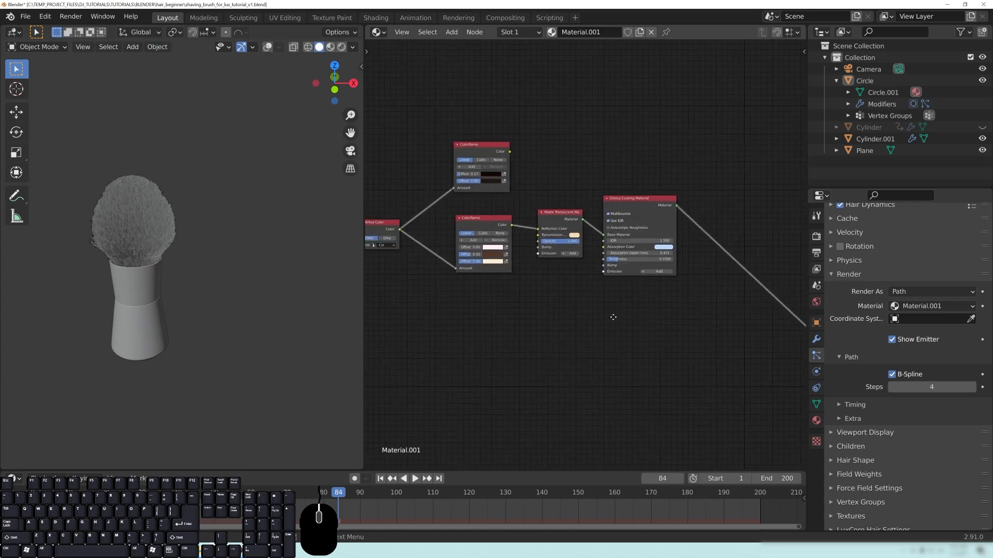
{"action": "middle_click_drag", "start_coordinate": [677, 250], "coordinate": [633, 290]}
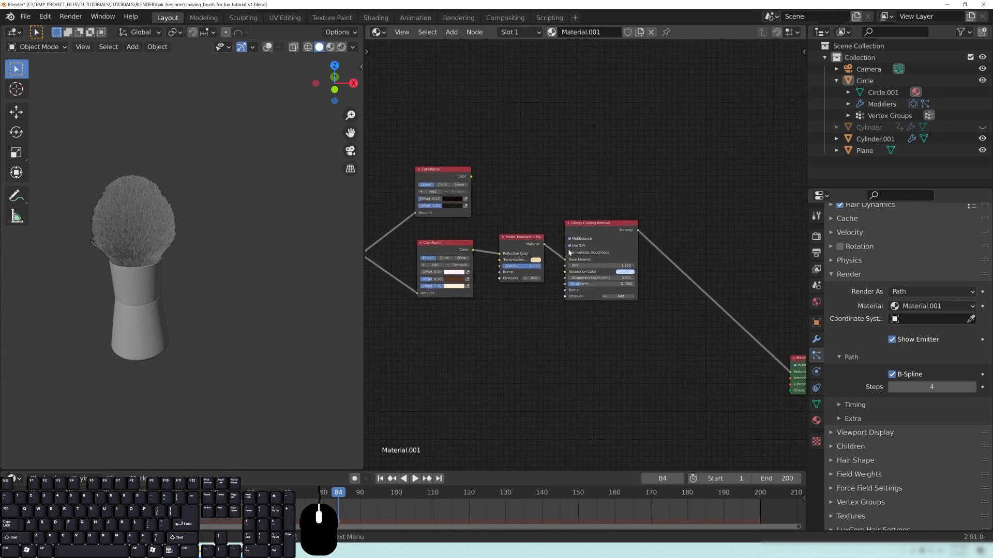
{"action": "left_click", "coordinate": [577, 264]}
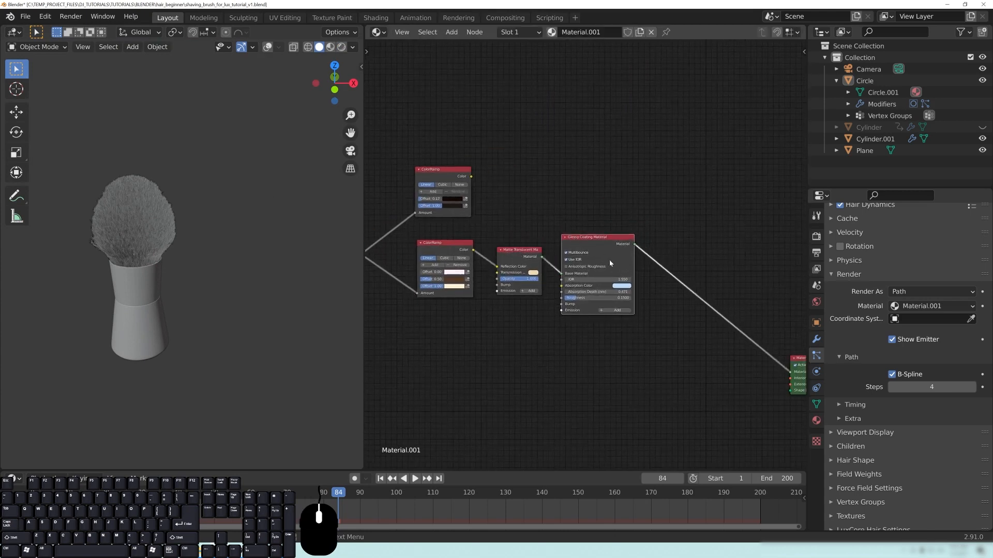
{"action": "left_click", "coordinate": [434, 171]}
{"action": "key", "text": "x"}
Add a Glossy Translucent material node and place it below the Glossy Coating node.
{"action": "middle_click_drag", "start_coordinate": [600, 369], "coordinate": [540, 254]}
{"action": "key", "text": "shift+a"}
{"action": "mouse_move", "coordinate": [605, 268]}
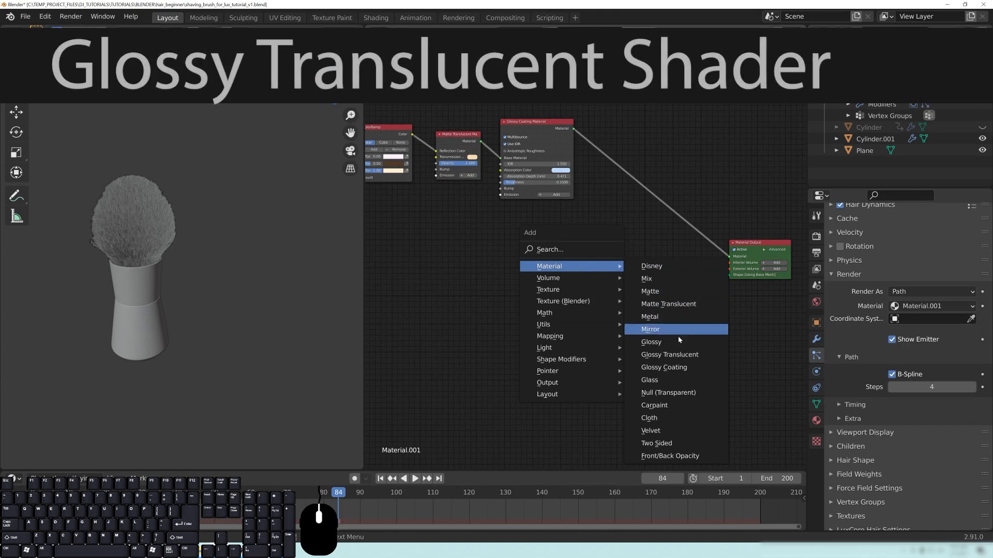
{"action": "left_click", "coordinate": [693, 354]}
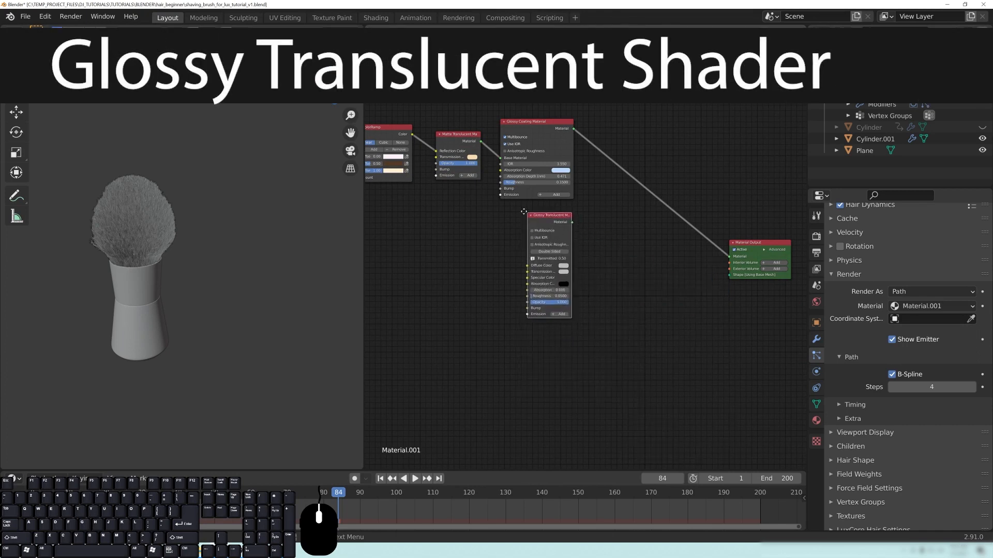
{"action": "left_click", "coordinate": [505, 211]}
{"action": "middle_click_drag", "start_coordinate": [505, 212], "coordinate": [546, 261]}
{"action": "scroll", "coordinate": [617, 222], "scroll_direction": "up", "scroll_amount": 1}
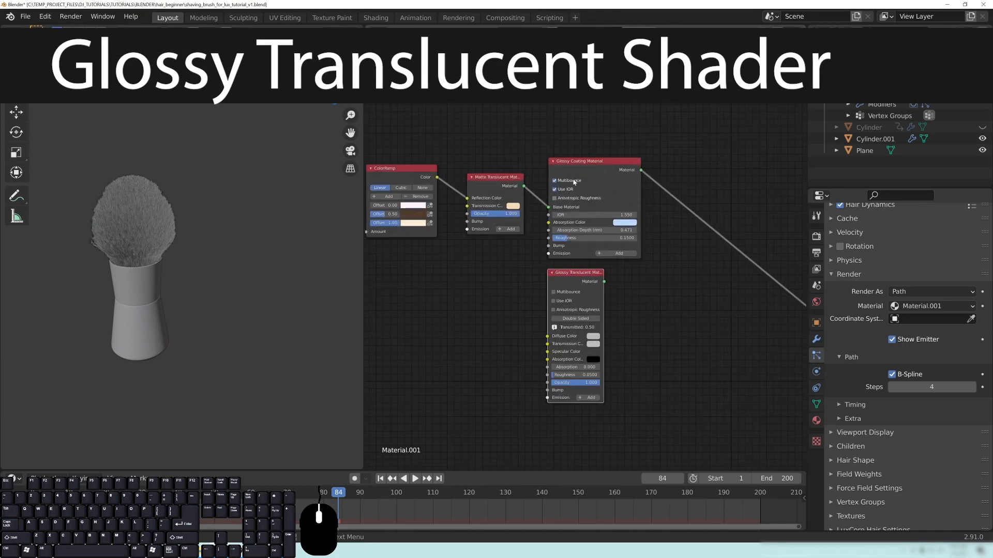
Move the Matte Translucent and Glossy Coating nodes up to clear space around the new Glossy Translucent node.
{"action": "left_click_drag", "start_coordinate": [493, 182], "coordinate": [492, 129]}
{"action": "left_click_drag", "start_coordinate": [590, 162], "coordinate": [579, 111]}
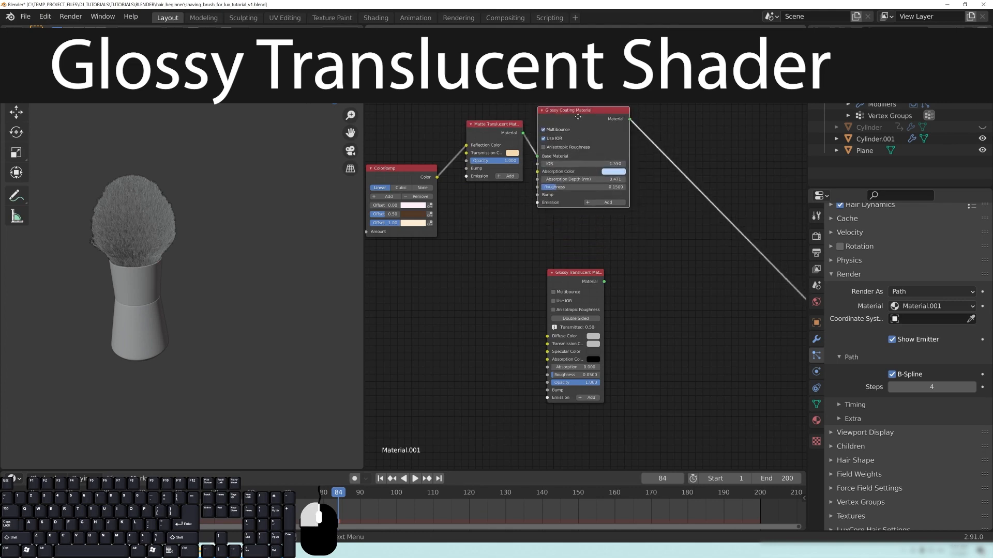
{"action": "left_click_drag", "start_coordinate": [585, 274], "coordinate": [585, 230]}
{"action": "middle_click_drag", "start_coordinate": [584, 229], "coordinate": [622, 256]}
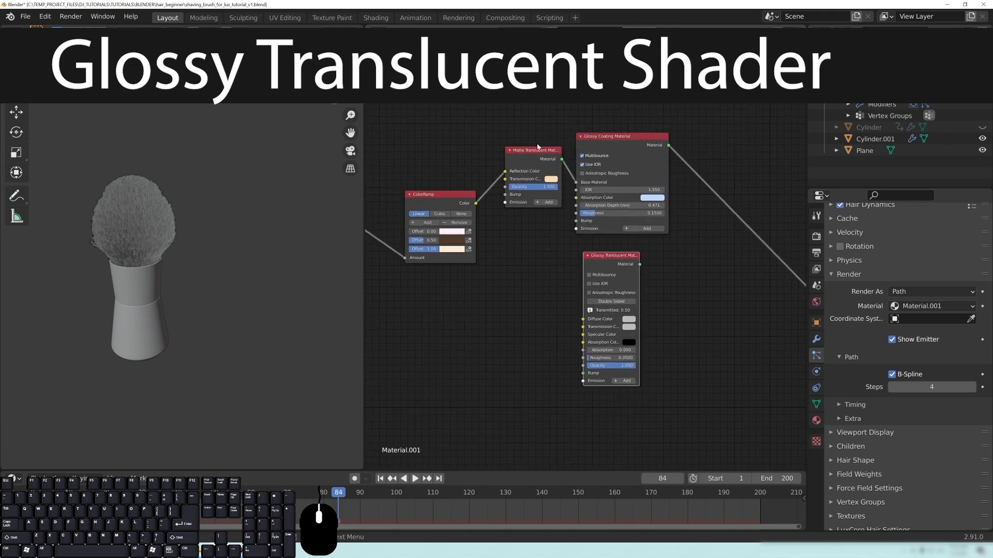
{"action": "left_click_drag", "start_coordinate": [523, 142], "coordinate": [520, 132]}
{"action": "middle_click_drag", "start_coordinate": [519, 133], "coordinate": [534, 153]}
{"action": "mouse_move", "coordinate": [540, 166]}
{"action": "left_mouse_down"}
{"action": "mouse_move", "coordinate": [516, 157]}
{"action": "mouse_move", "coordinate": [543, 143]}
{"action": "mouse_move", "coordinate": [536, 150]}
{"action": "left_mouse_up"}
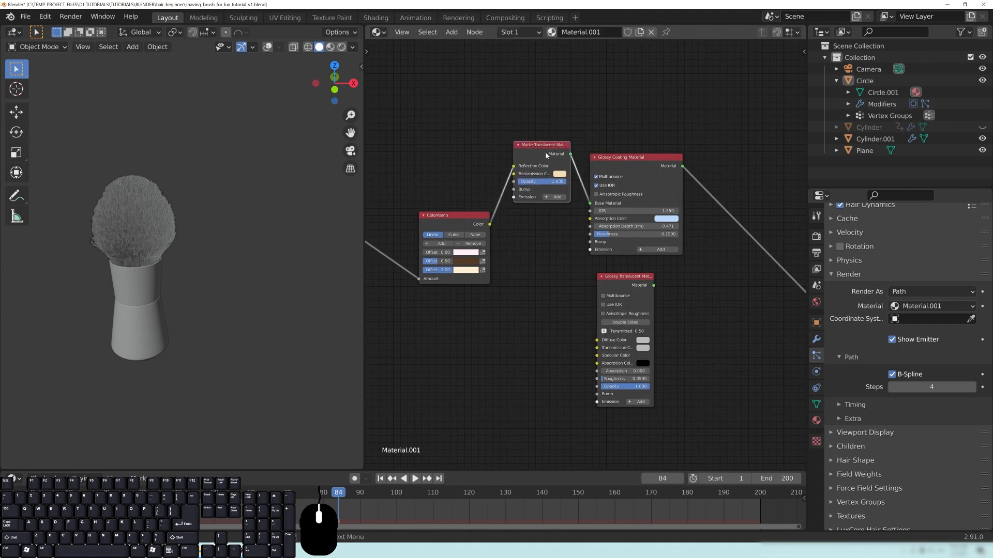
{"action": "middle_click_drag", "start_coordinate": [536, 299], "coordinate": [511, 263]}
{"action": "left_click_drag", "start_coordinate": [596, 245], "coordinate": [598, 265]}
{"action": "middle_click_drag", "start_coordinate": [553, 235], "coordinate": [578, 235]}
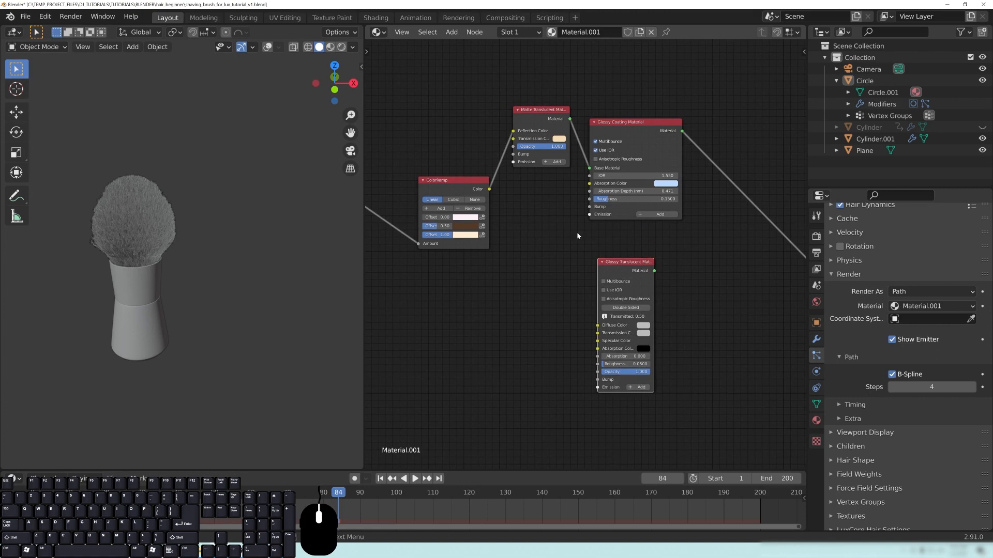
Connect the ColorRamp's Color to the Glossy Translucent's Diffuse Color and its Material to the Material Output.
{"action": "left_click_drag", "start_coordinate": [488, 190], "coordinate": [613, 334]}
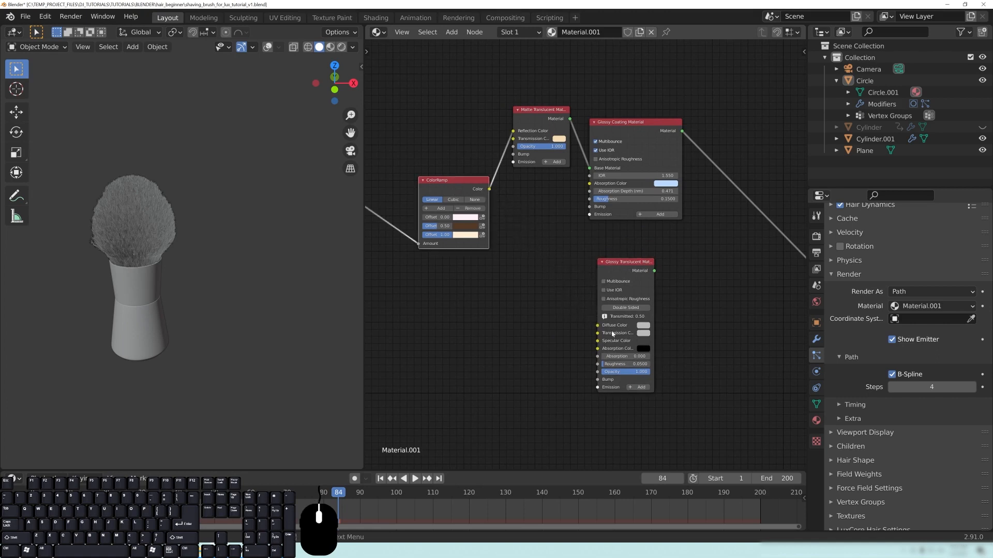
{"action": "left_click_drag", "start_coordinate": [489, 190], "coordinate": [598, 325]}
{"action": "middle_click_drag", "start_coordinate": [709, 314], "coordinate": [605, 295]}
{"action": "left_click_drag", "start_coordinate": [549, 252], "coordinate": [786, 324]}
{"action": "middle_click_drag", "start_coordinate": [555, 345], "coordinate": [593, 340]}
Switch the viewport to rendered shading and frame the shaving brush closely.
{"action": "key", "text": "z"}
{"action": "left_click", "coordinate": [144, 195]}
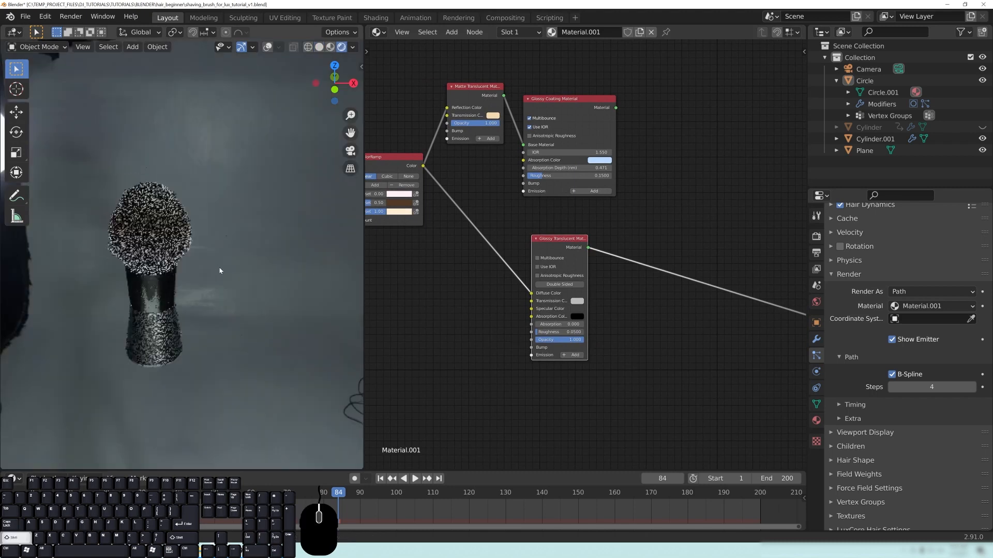
{"action": "key", "text": "KP_Decimal"}
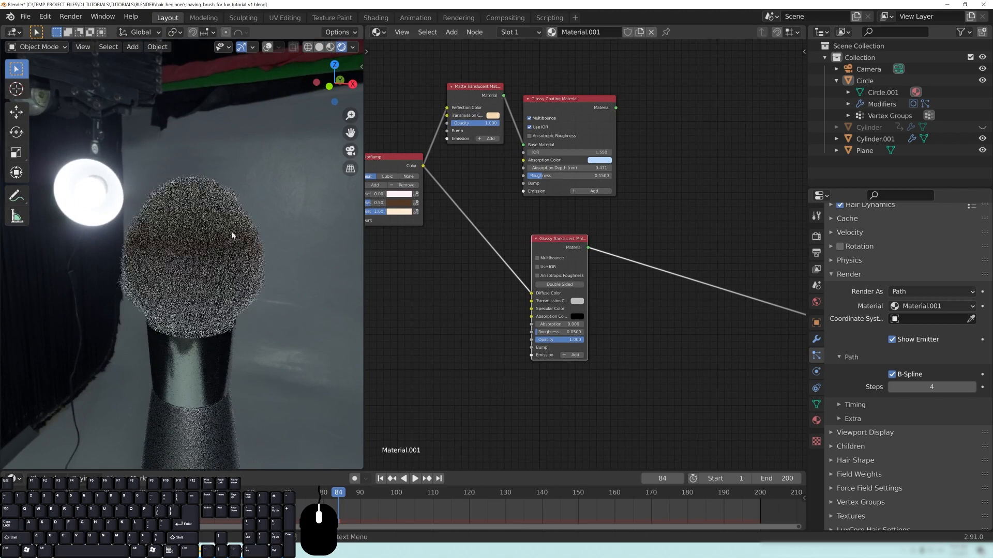
Nudge the Glossy Translucent node, enable its Multibounce and Use IOR options, and set its IOR to 1.55.
{"action": "middle_click_drag", "start_coordinate": [533, 254], "coordinate": [537, 255]}
{"action": "left_click_drag", "start_coordinate": [555, 241], "coordinate": [533, 231]}
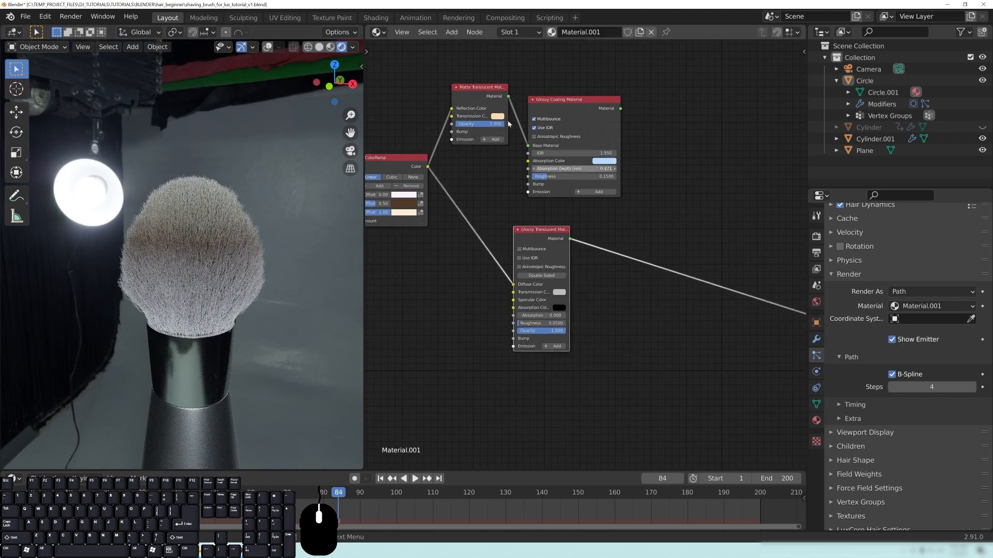
{"action": "middle_click_drag", "start_coordinate": [548, 268], "coordinate": [561, 291]}
{"action": "left_click", "coordinate": [533, 273]}
{"action": "left_click", "coordinate": [533, 281]}
{"action": "left_click", "coordinate": [555, 324]}
{"action": "type", "text": "1.55"}
{"action": "key", "text": "Return"}
Copy the Matte Translucent's Transmission Color F4DBB2 to the Glossy Translucent's Transmission Color.
{"action": "left_click", "coordinate": [510, 139]}
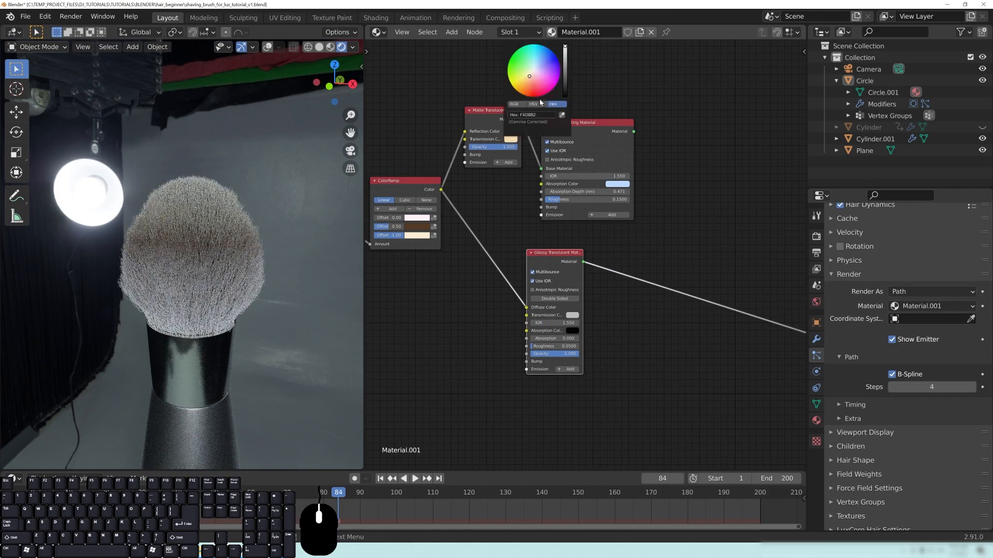
{"action": "key", "text": "Return"}
{"action": "left_click", "coordinate": [573, 315]}
{"action": "left_click", "coordinate": [594, 291]}
{"action": "type", "text": "F4DBB2"}
{"action": "key", "text": "Return"}
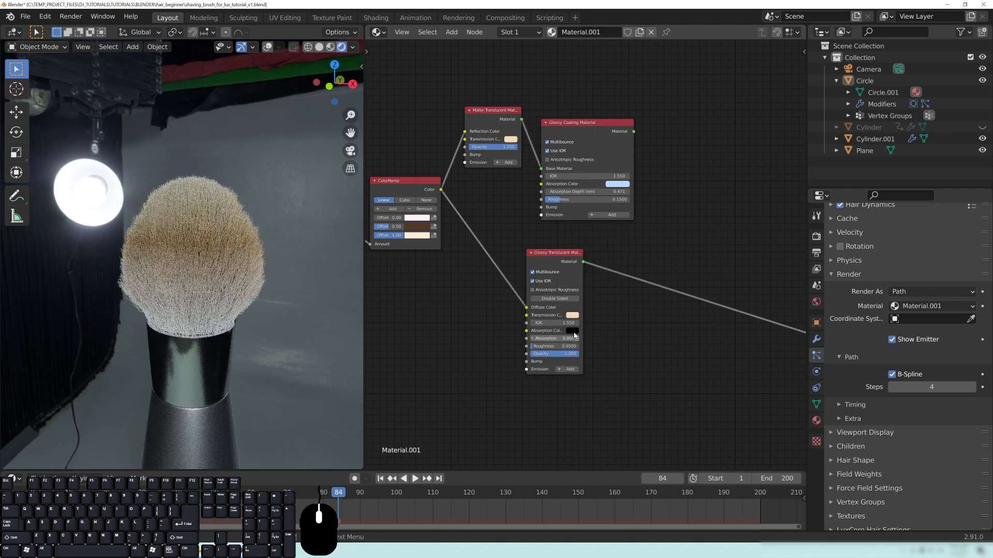
Copy the Glossy Coating's light blue Absorption Color to the Glossy Translucent's Absorption Color.
{"action": "left_click", "coordinate": [618, 184]}
{"action": "left_click", "coordinate": [634, 160]}
{"action": "key", "text": "ctrl+c"}
{"action": "left_click", "coordinate": [573, 330]}
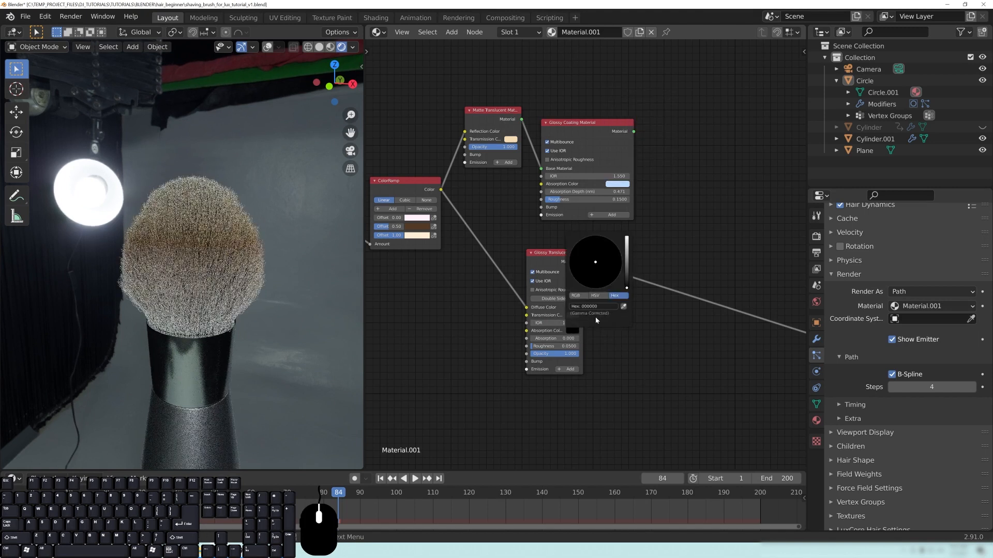
{"action": "left_click", "coordinate": [595, 306]}
{"action": "key", "text": "ctrl+v"}
{"action": "key", "text": "Return"}
Set the Glossy Translucent's Absorption Depth to 0.471 and its Roughness to 0.15.
{"action": "double_click", "coordinate": [553, 338]}
{"action": "type", "text": "0.0"}
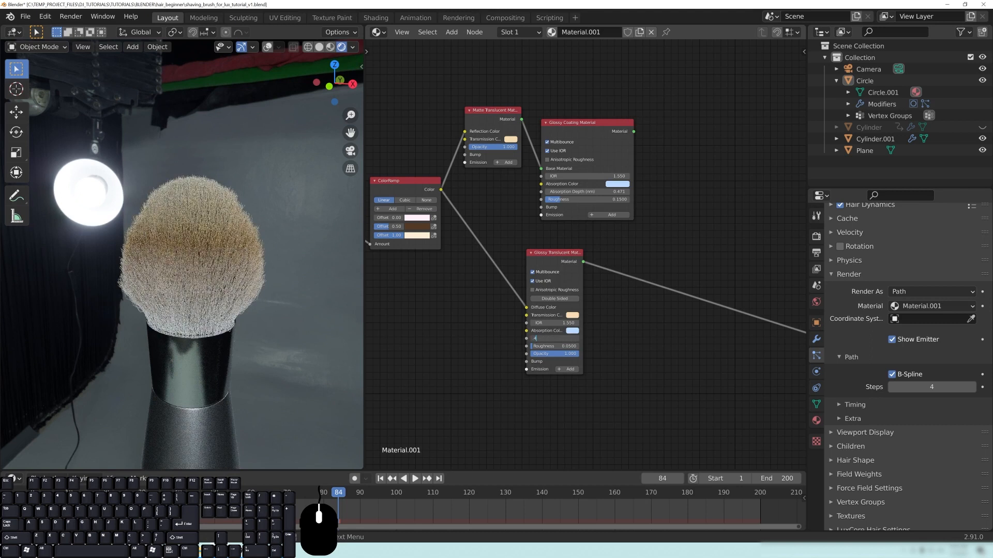
{"action": "type", "text": "471"}
{"action": "key", "text": "Tab"}
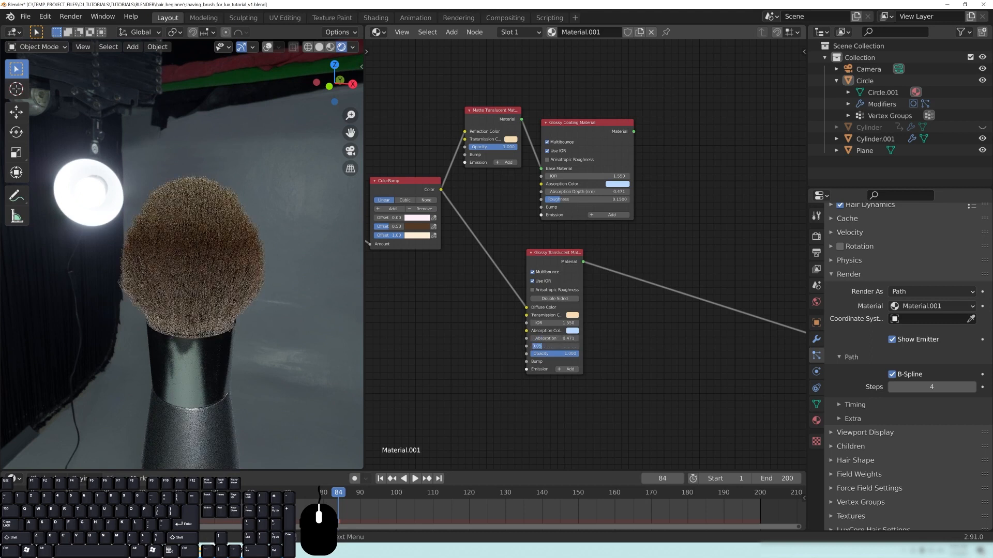
{"action": "type", "text": "0.15"}
{"action": "key", "text": "Return"}
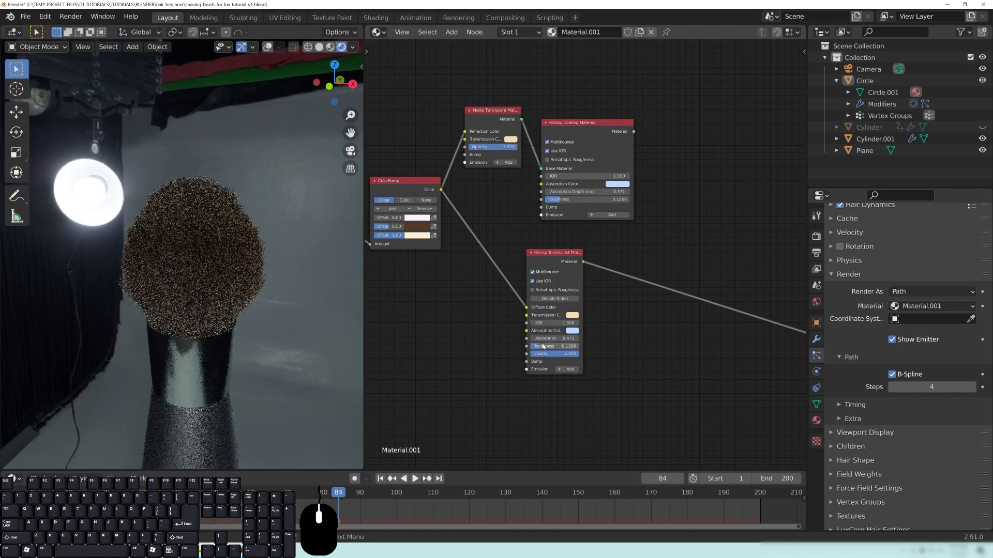
View the rendered brush with the Glossy Translucent material through the scene camera.
{"action": "scroll", "coordinate": [171, 281], "scroll_direction": "down", "scroll_amount": 3}
{"action": "middle_click_drag", "start_coordinate": [171, 281], "coordinate": [182, 283]}
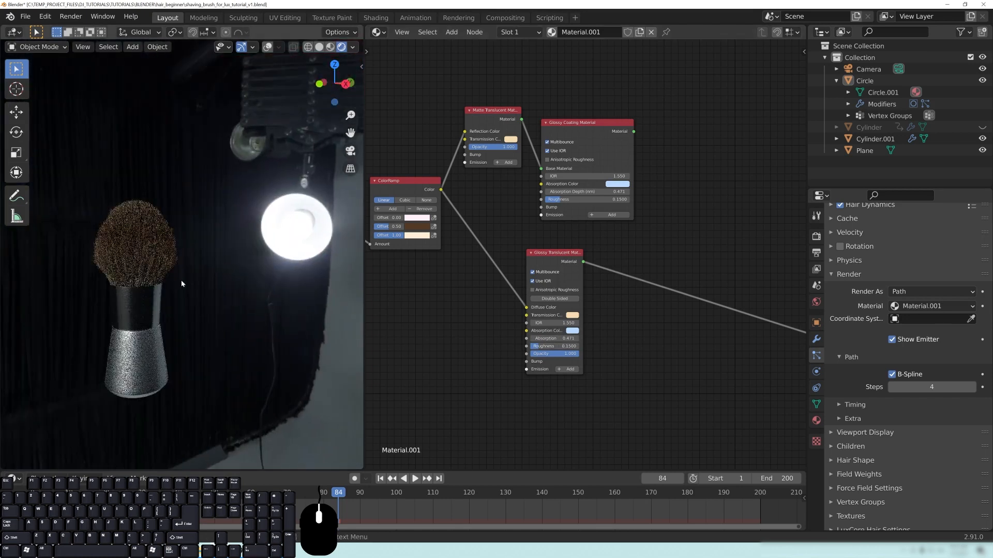
{"action": "key", "text": "KP_0"}
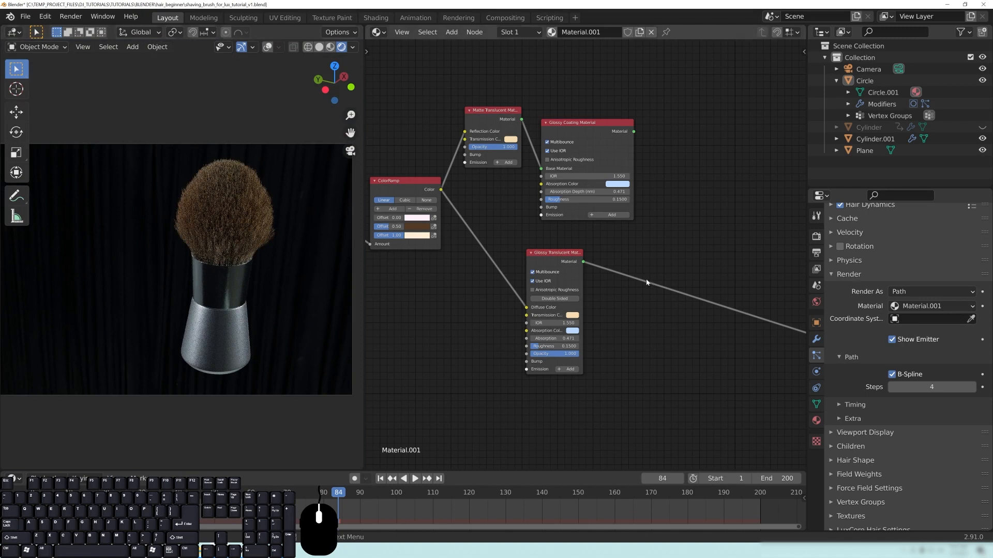
Try connecting the Glossy Coating's Material to the Material Output in place of the Glossy Translucent.
{"action": "middle_click_drag", "start_coordinate": [586, 284], "coordinate": [492, 284]}
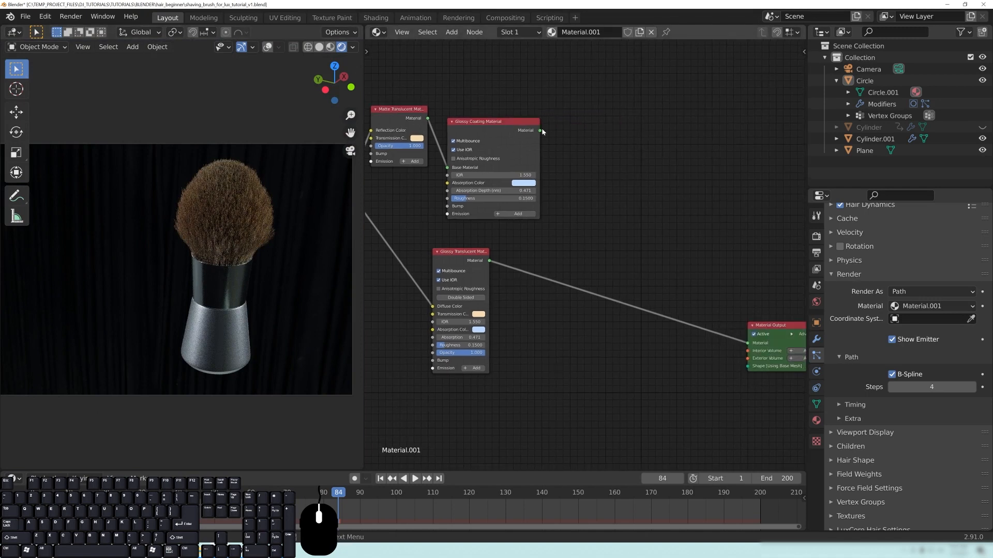
{"action": "mouse_move", "coordinate": [540, 130]}
{"action": "left_mouse_down"}
{"action": "mouse_move", "coordinate": [736, 251]}
{"action": "mouse_move", "coordinate": [753, 351]}
{"action": "left_mouse_up"}
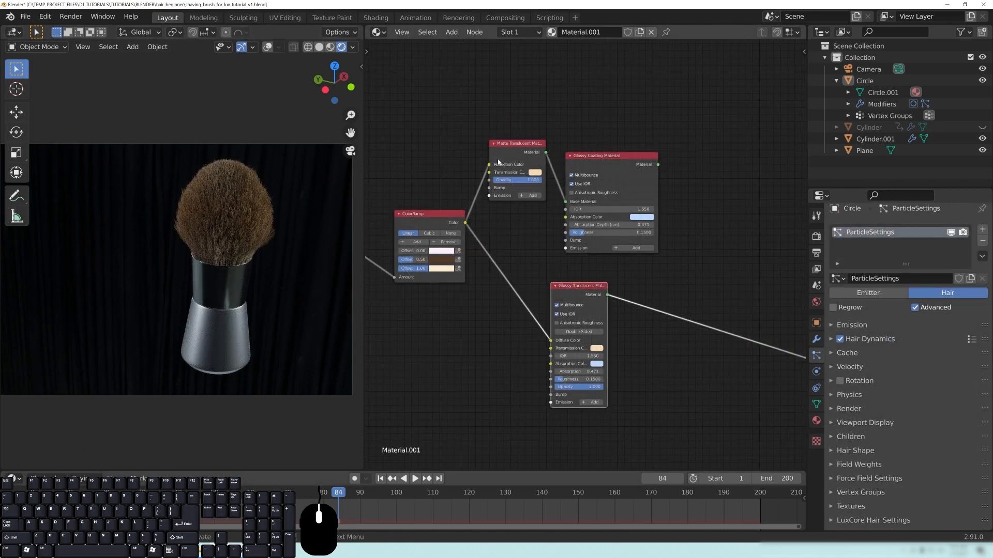
Rearrange the two shader branches, moving Matte Translucent and Glossy Coating farther up and aligning Glossy Translucent beneath Glossy Coating.
{"action": "middle_click_drag", "start_coordinate": [550, 273], "coordinate": [525, 289]}
{"action": "left_click_drag", "start_coordinate": [549, 183], "coordinate": [601, 142]}
{"action": "left_click_drag", "start_coordinate": [508, 158], "coordinate": [519, 129]}
{"action": "left_click_drag", "start_coordinate": [605, 135], "coordinate": [594, 131]}
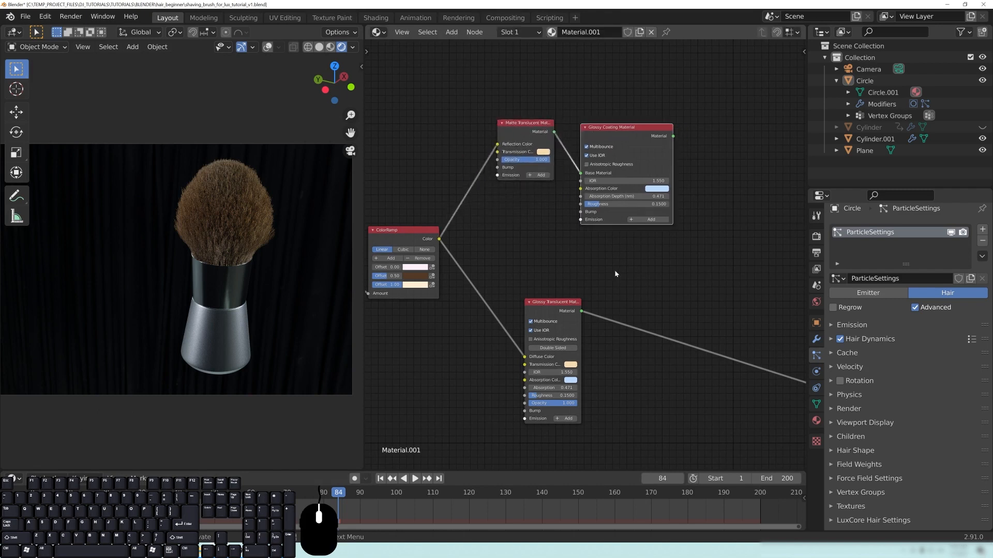
{"action": "middle_click_drag", "start_coordinate": [618, 275], "coordinate": [635, 241]}
{"action": "left_click_drag", "start_coordinate": [554, 268], "coordinate": [619, 275]}
{"action": "middle_click_drag", "start_coordinate": [625, 285], "coordinate": [571, 284]}
{"action": "left_click_drag", "start_coordinate": [571, 284], "coordinate": [561, 278]}
{"action": "middle_click_drag", "start_coordinate": [502, 331], "coordinate": [642, 324]}
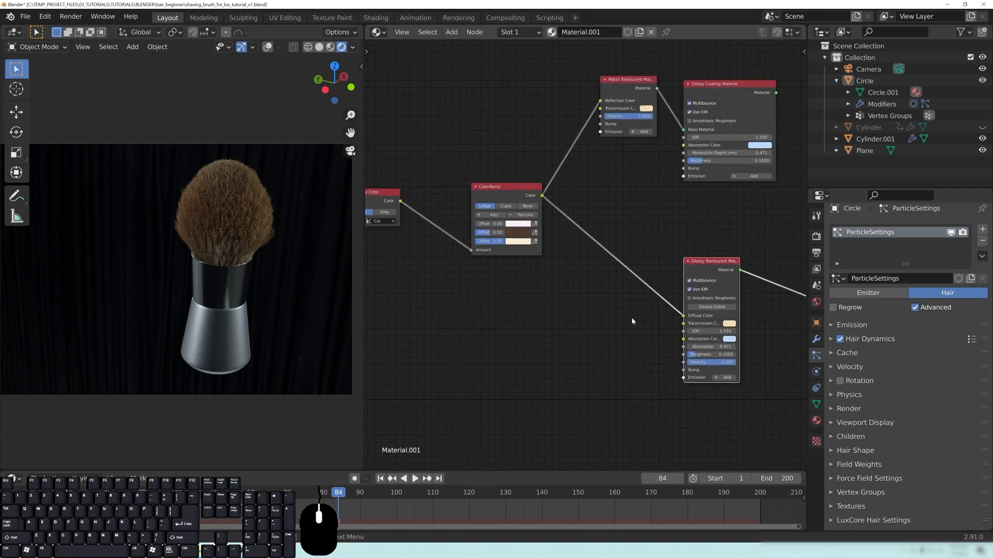
{"action": "middle_click_drag", "start_coordinate": [780, 391], "coordinate": [573, 382]}
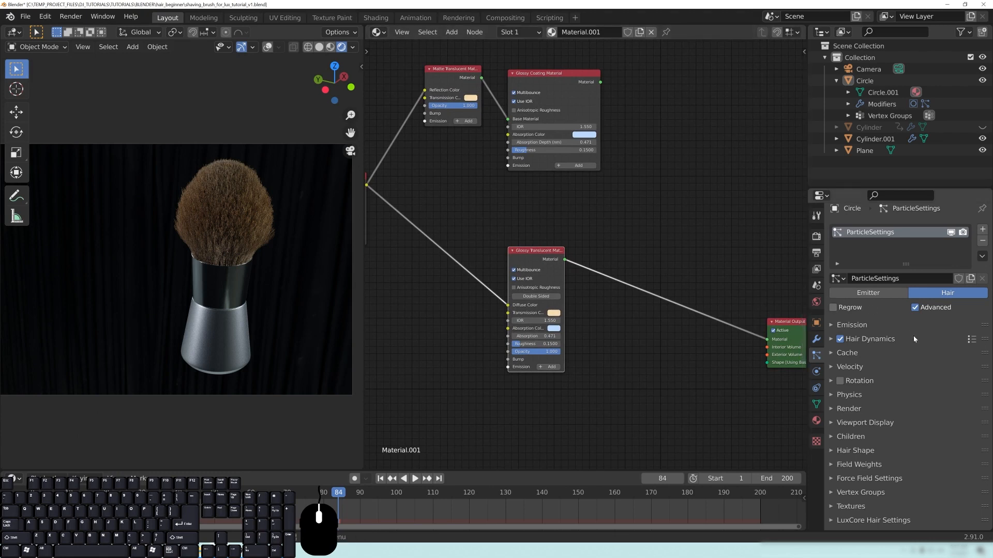
Review the hair particle system's Render, Viewport Display and Children settings, including strand steps and child amounts, and collapse the sections.
{"action": "left_click", "coordinate": [847, 410]}
{"action": "scroll", "coordinate": [878, 408], "scroll_direction": "down", "scroll_amount": 5}
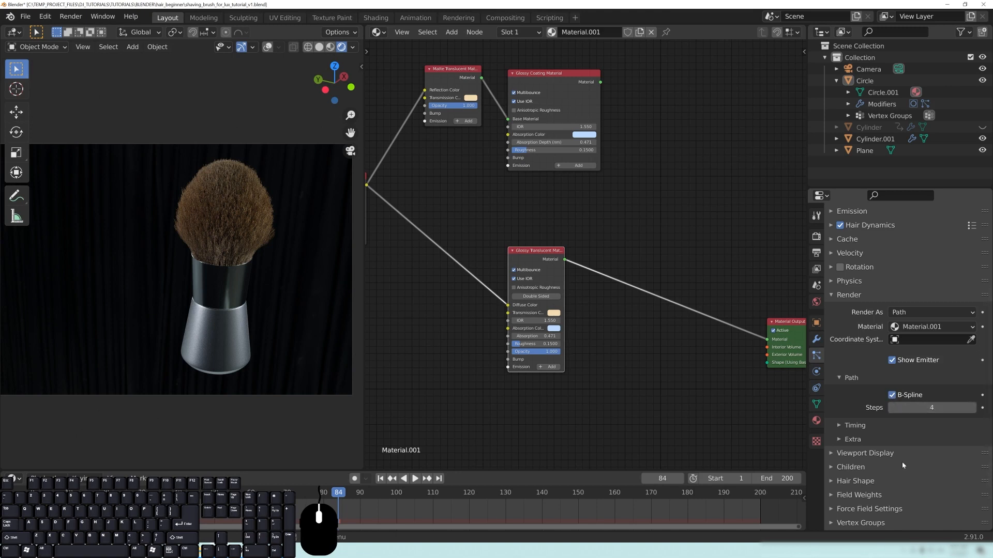
{"action": "scroll", "coordinate": [902, 461], "scroll_direction": "down", "scroll_amount": 2}
{"action": "left_click", "coordinate": [864, 412]}
{"action": "scroll", "coordinate": [925, 421], "scroll_direction": "down", "scroll_amount": 2}
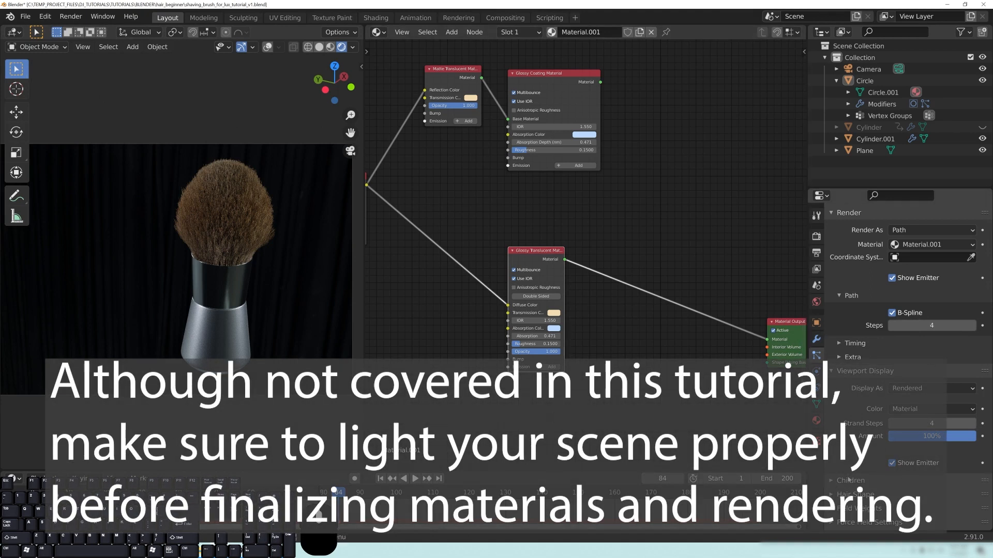
{"action": "left_click", "coordinate": [849, 480]}
{"action": "scroll", "coordinate": [843, 466], "scroll_direction": "down", "scroll_amount": 6}
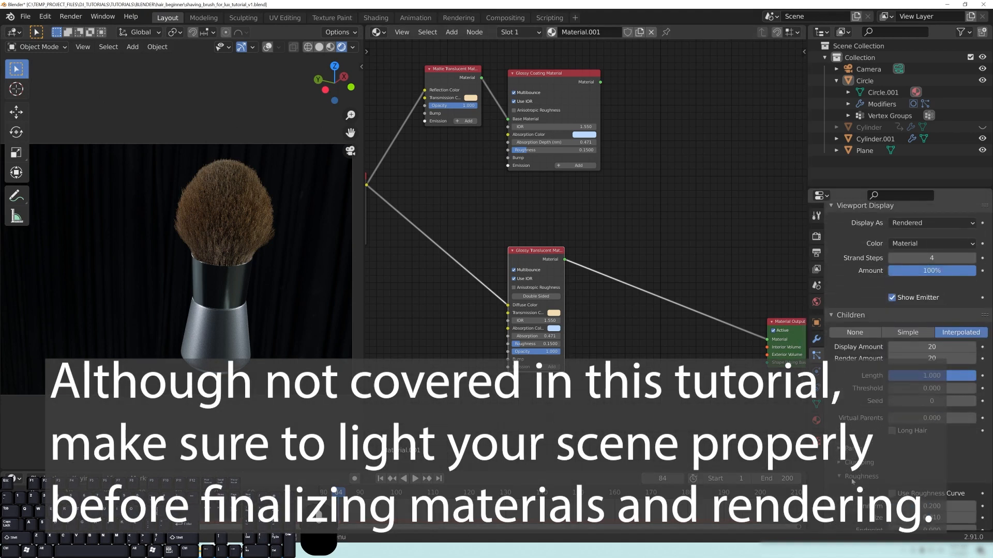
{"action": "scroll", "coordinate": [890, 367], "scroll_direction": "up", "scroll_amount": 4}
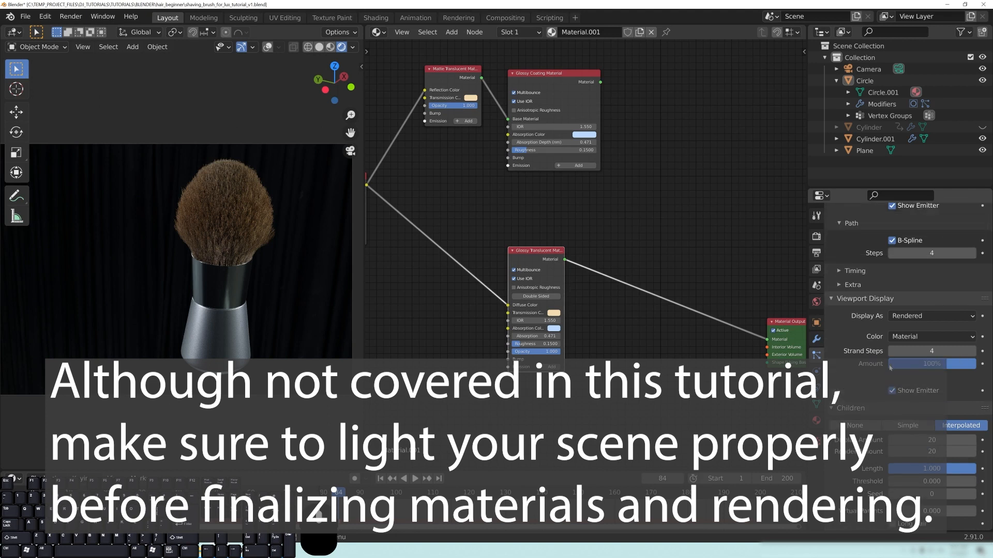
{"action": "scroll", "coordinate": [949, 340], "scroll_direction": "up", "scroll_amount": 4}
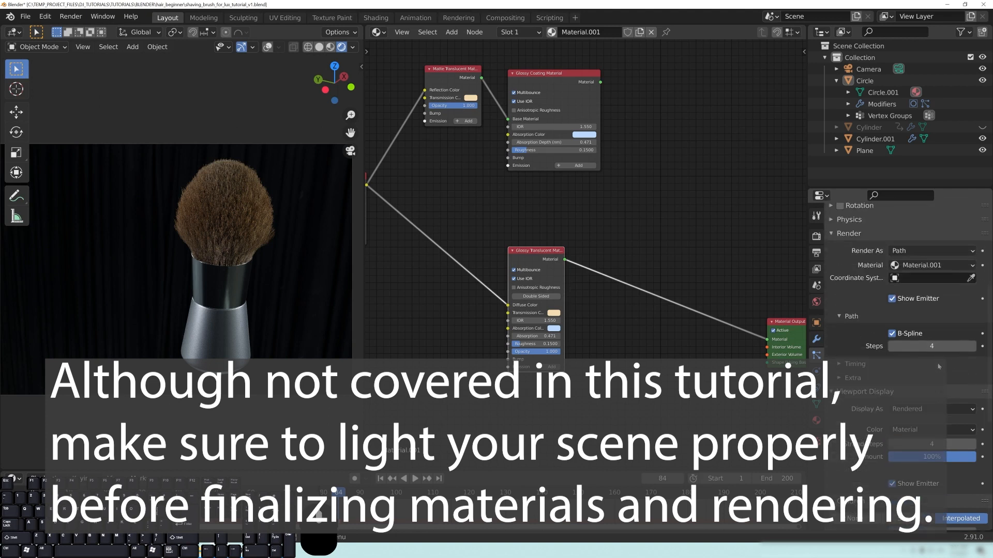
{"action": "scroll", "coordinate": [939, 366], "scroll_direction": "up", "scroll_amount": 1}
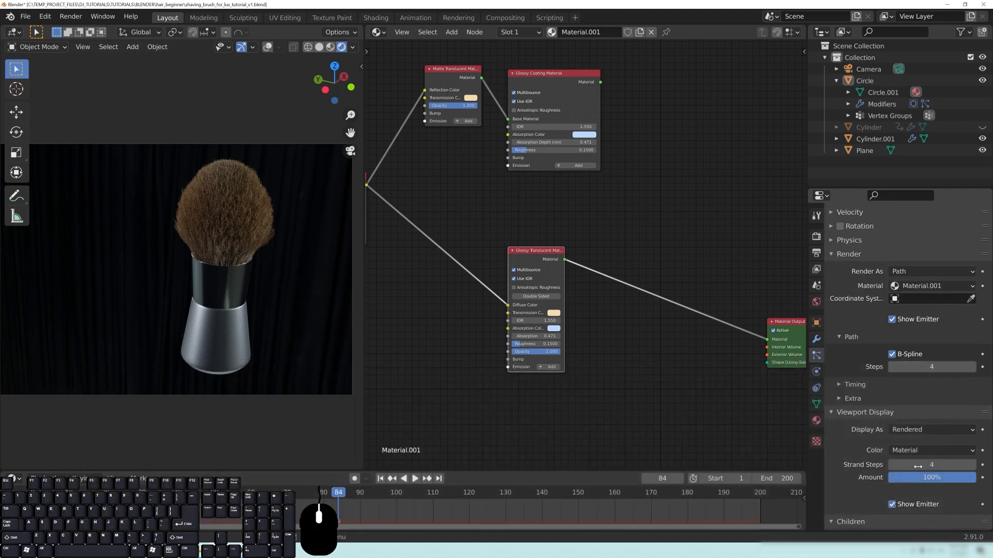
{"action": "scroll", "coordinate": [854, 468], "scroll_direction": "down", "scroll_amount": 1}
{"action": "left_click", "coordinate": [852, 383]}
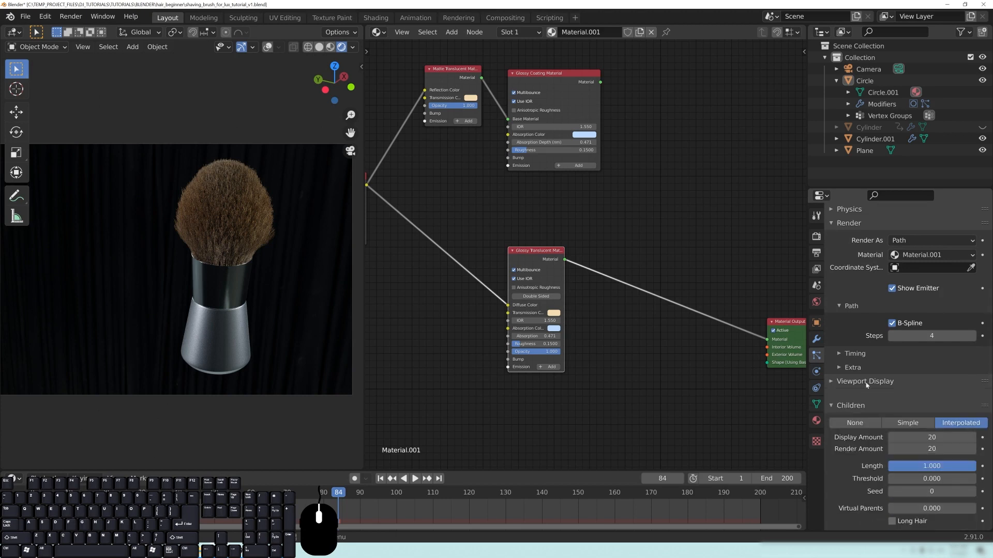
{"action": "scroll", "coordinate": [857, 269], "scroll_direction": "up", "scroll_amount": 2}
{"action": "left_click", "coordinate": [850, 245]}
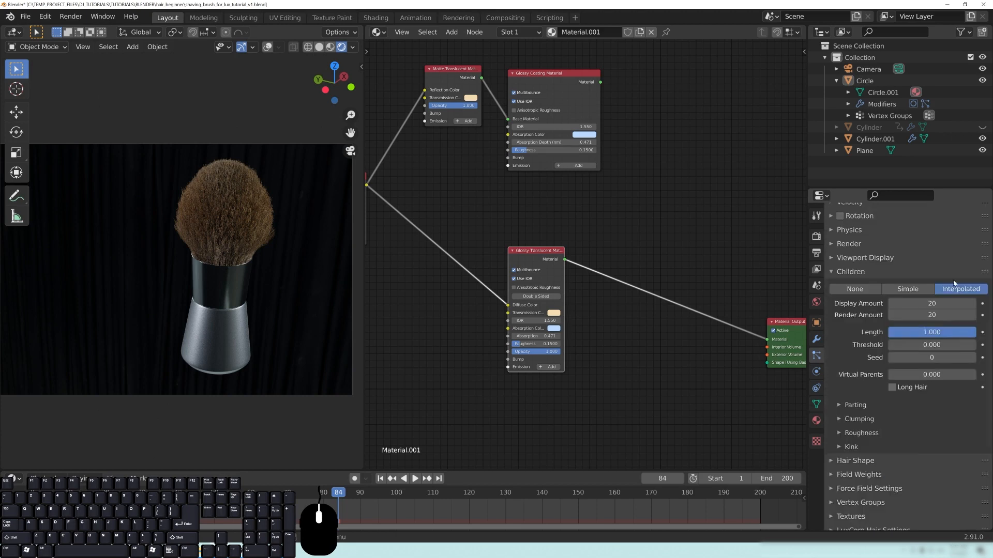
{"action": "left_click", "coordinate": [850, 271]}
Expand the LuxCore Hair Settings and choose Solid as the Tessellation Type.
{"action": "left_click", "coordinate": [856, 511]}
{"action": "scroll", "coordinate": [879, 466], "scroll_direction": "down", "scroll_amount": 6}
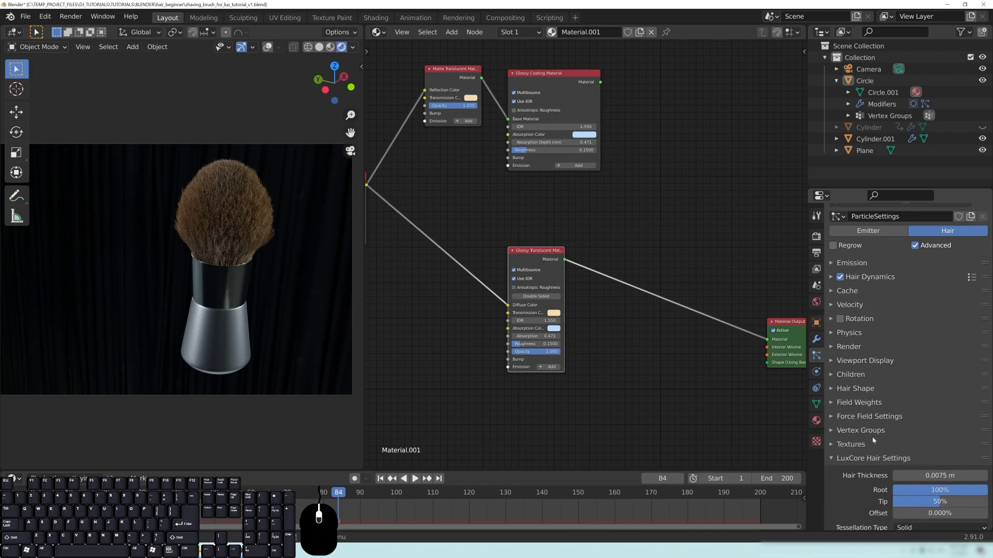
{"action": "scroll", "coordinate": [931, 341], "scroll_direction": "down", "scroll_amount": 4}
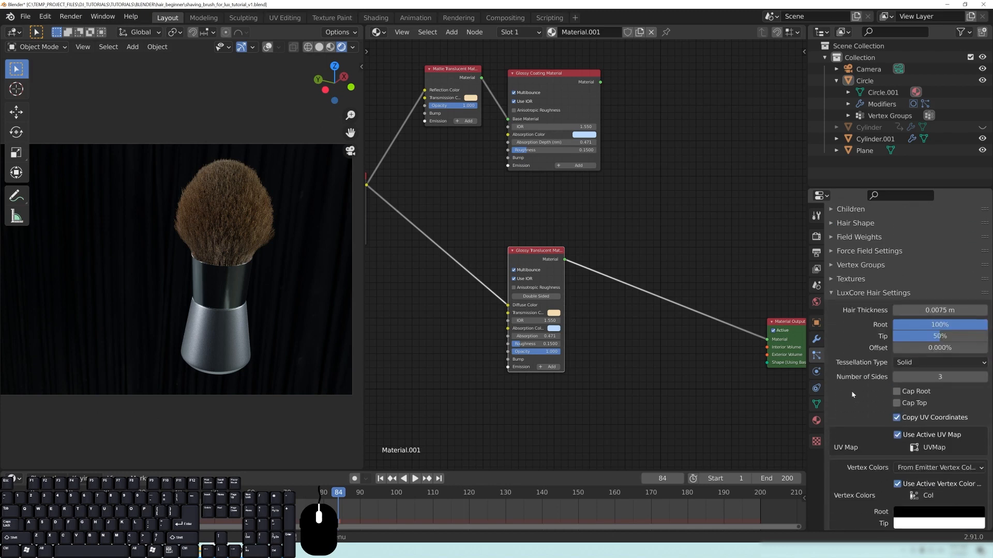
{"action": "left_click", "coordinate": [919, 329]}
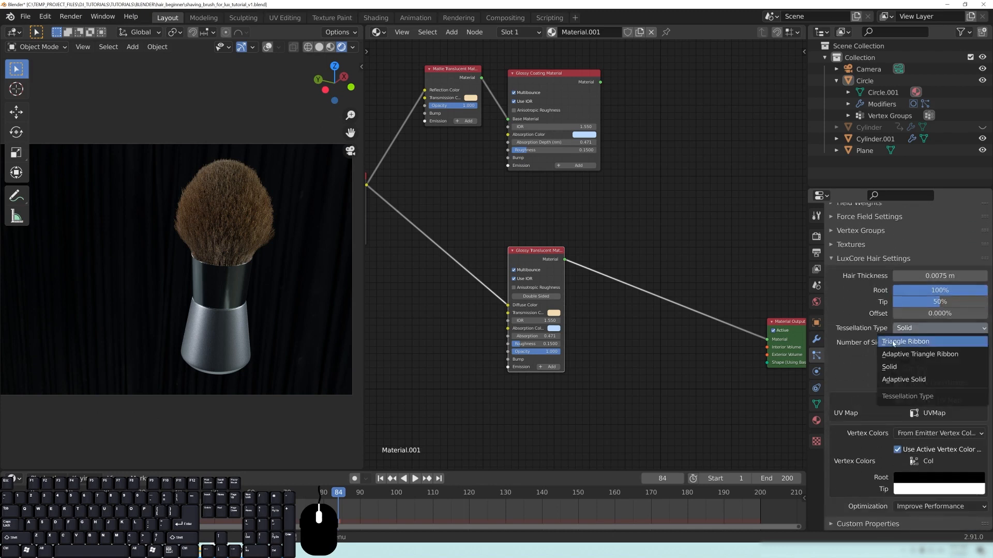
{"action": "left_click", "coordinate": [902, 366]}
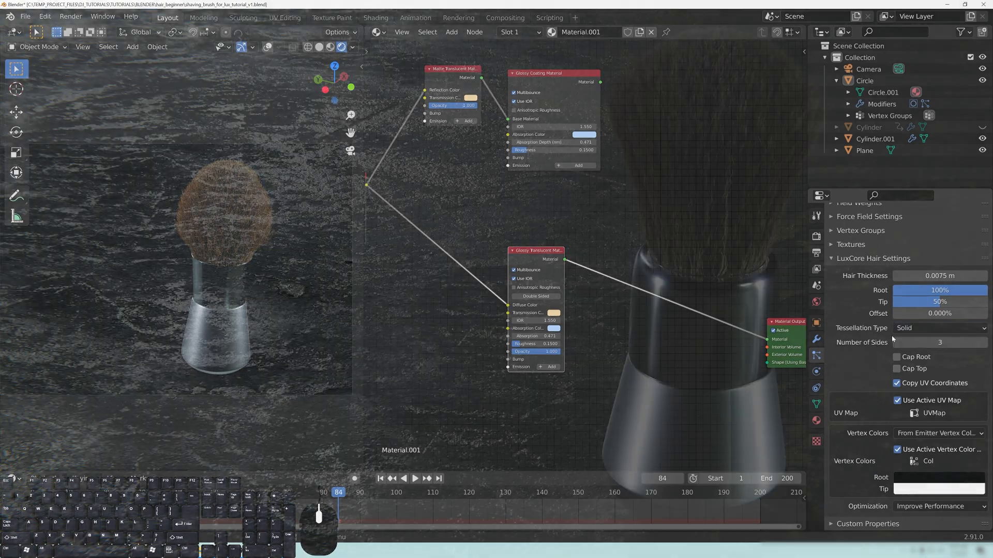